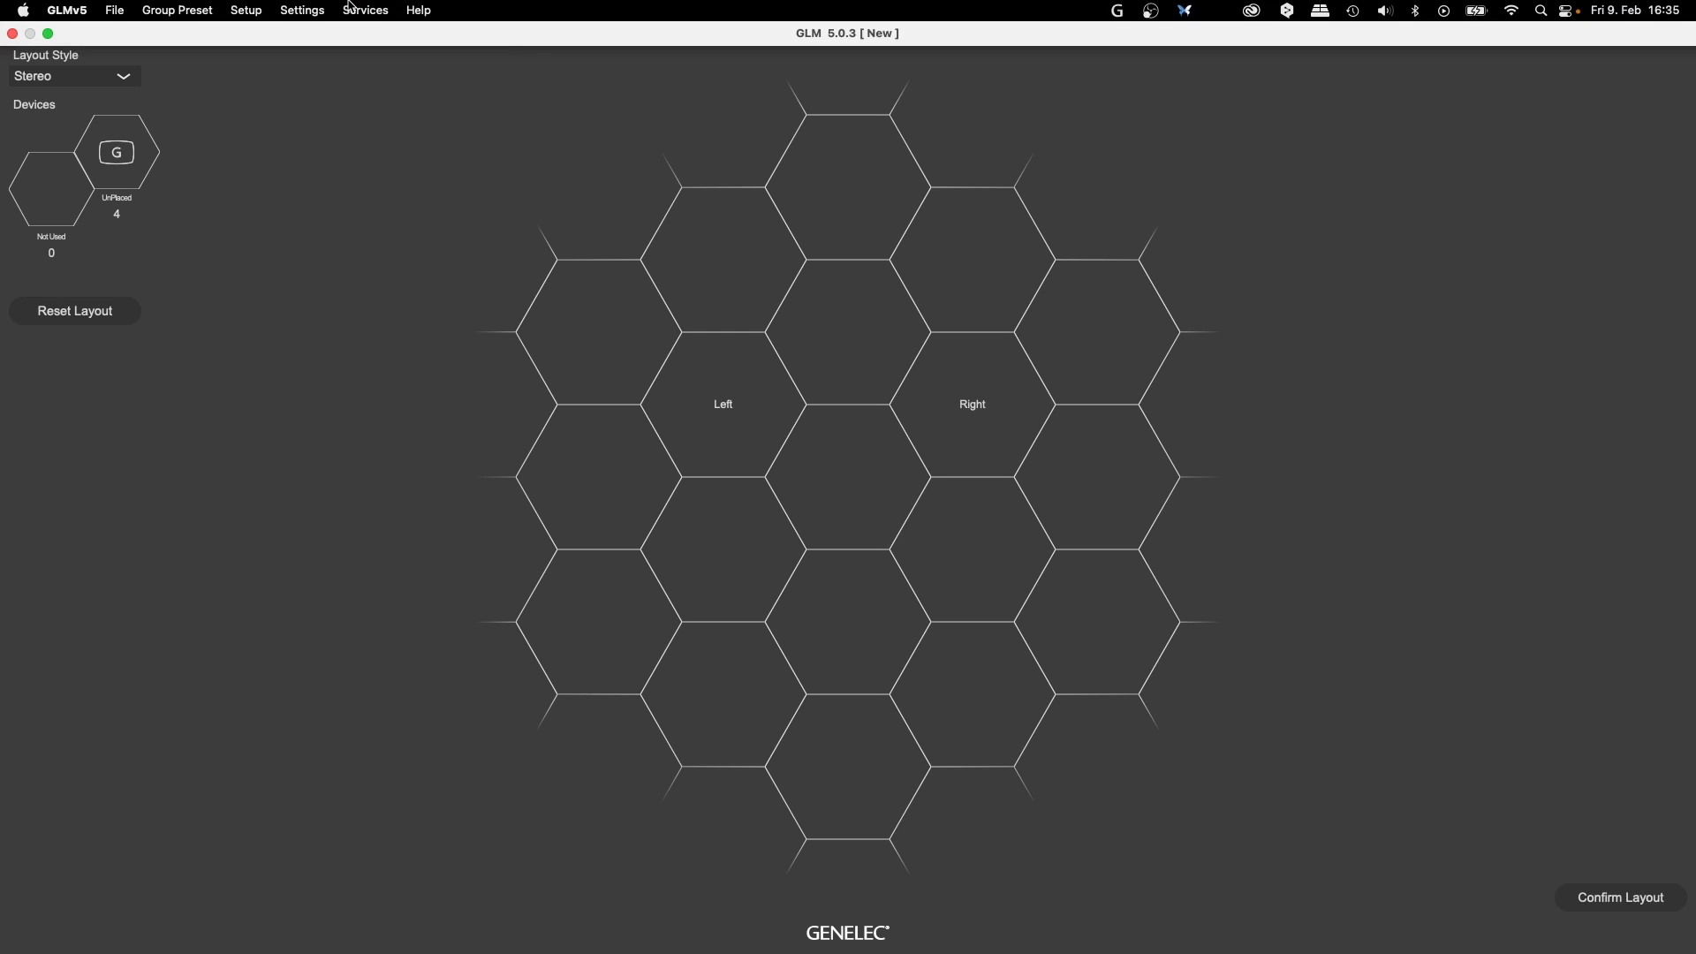
Check the Genelec Cloud login information and close it without logging out
{"action": "left_click", "coordinate": [351, 8]}
{"action": "left_click", "coordinate": [351, 8]}
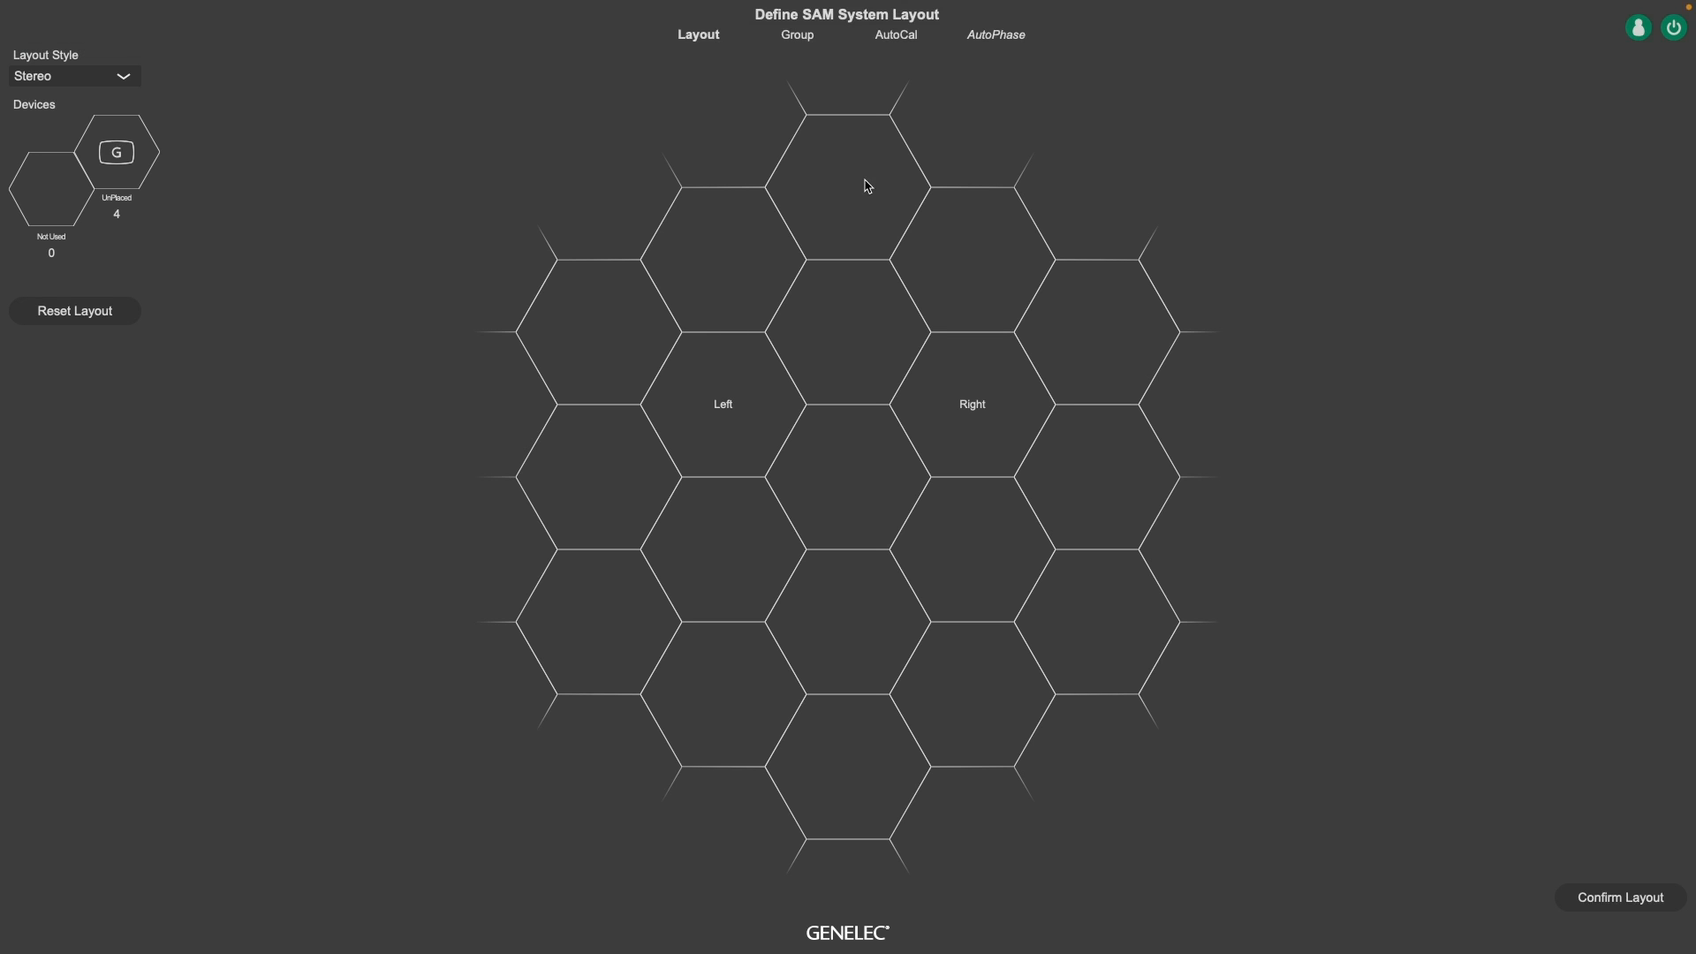
{"action": "left_click", "coordinate": [1641, 34]}
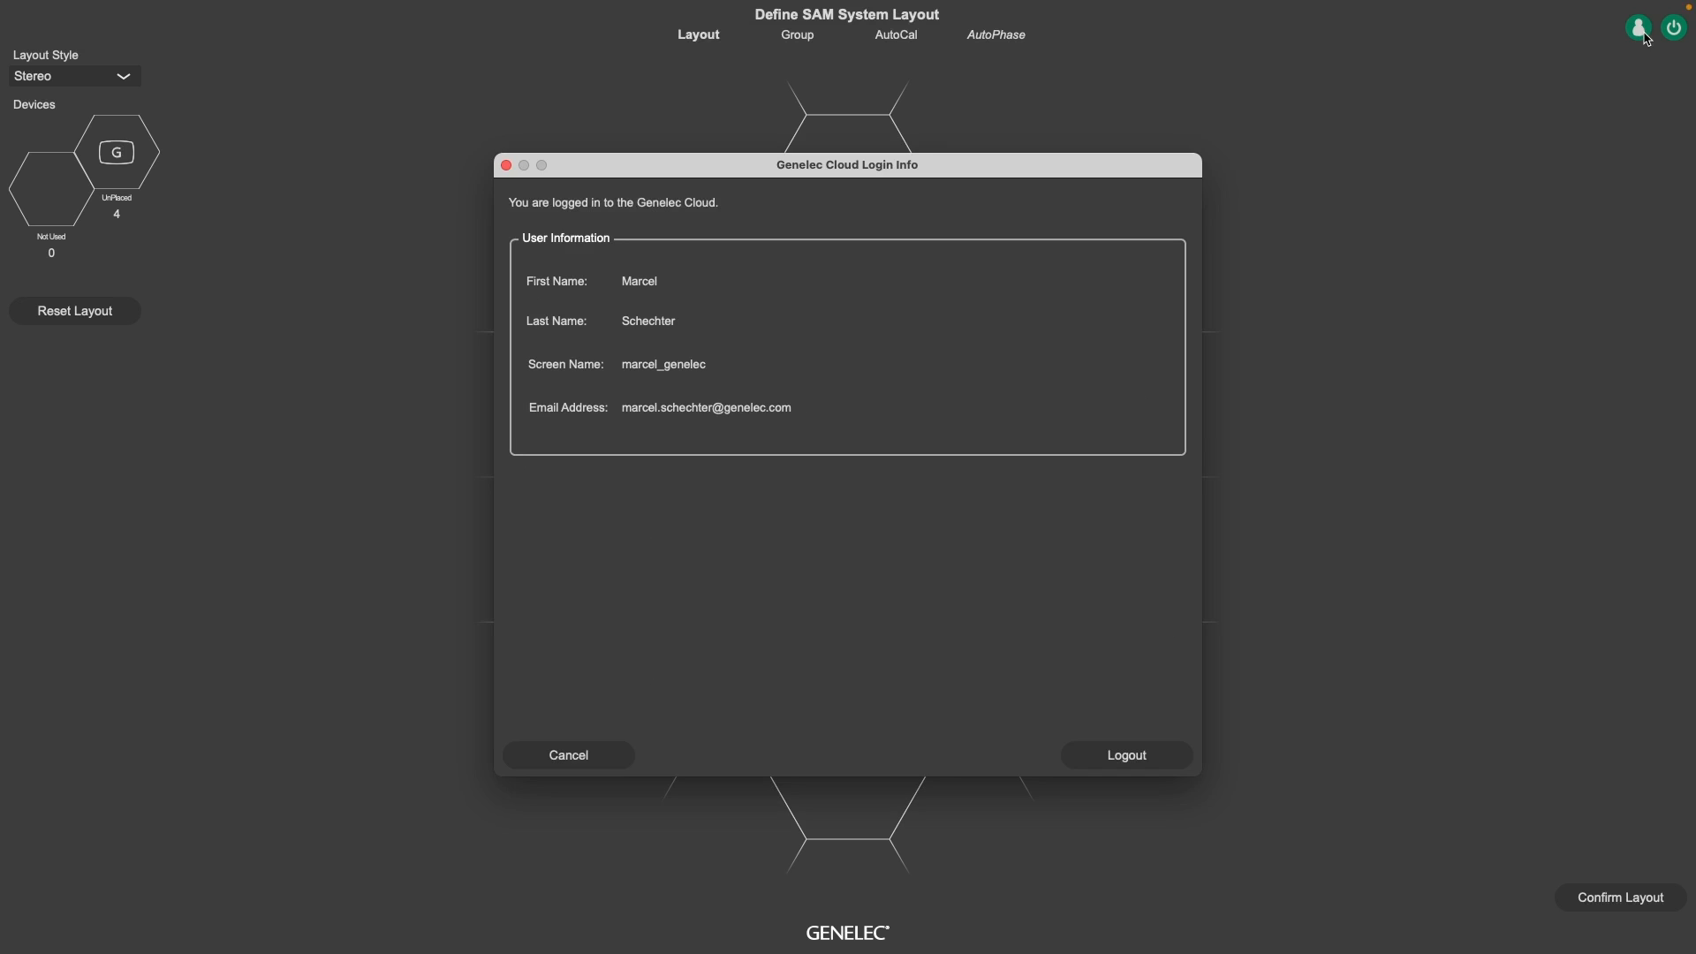
{"action": "left_click", "coordinate": [628, 756]}
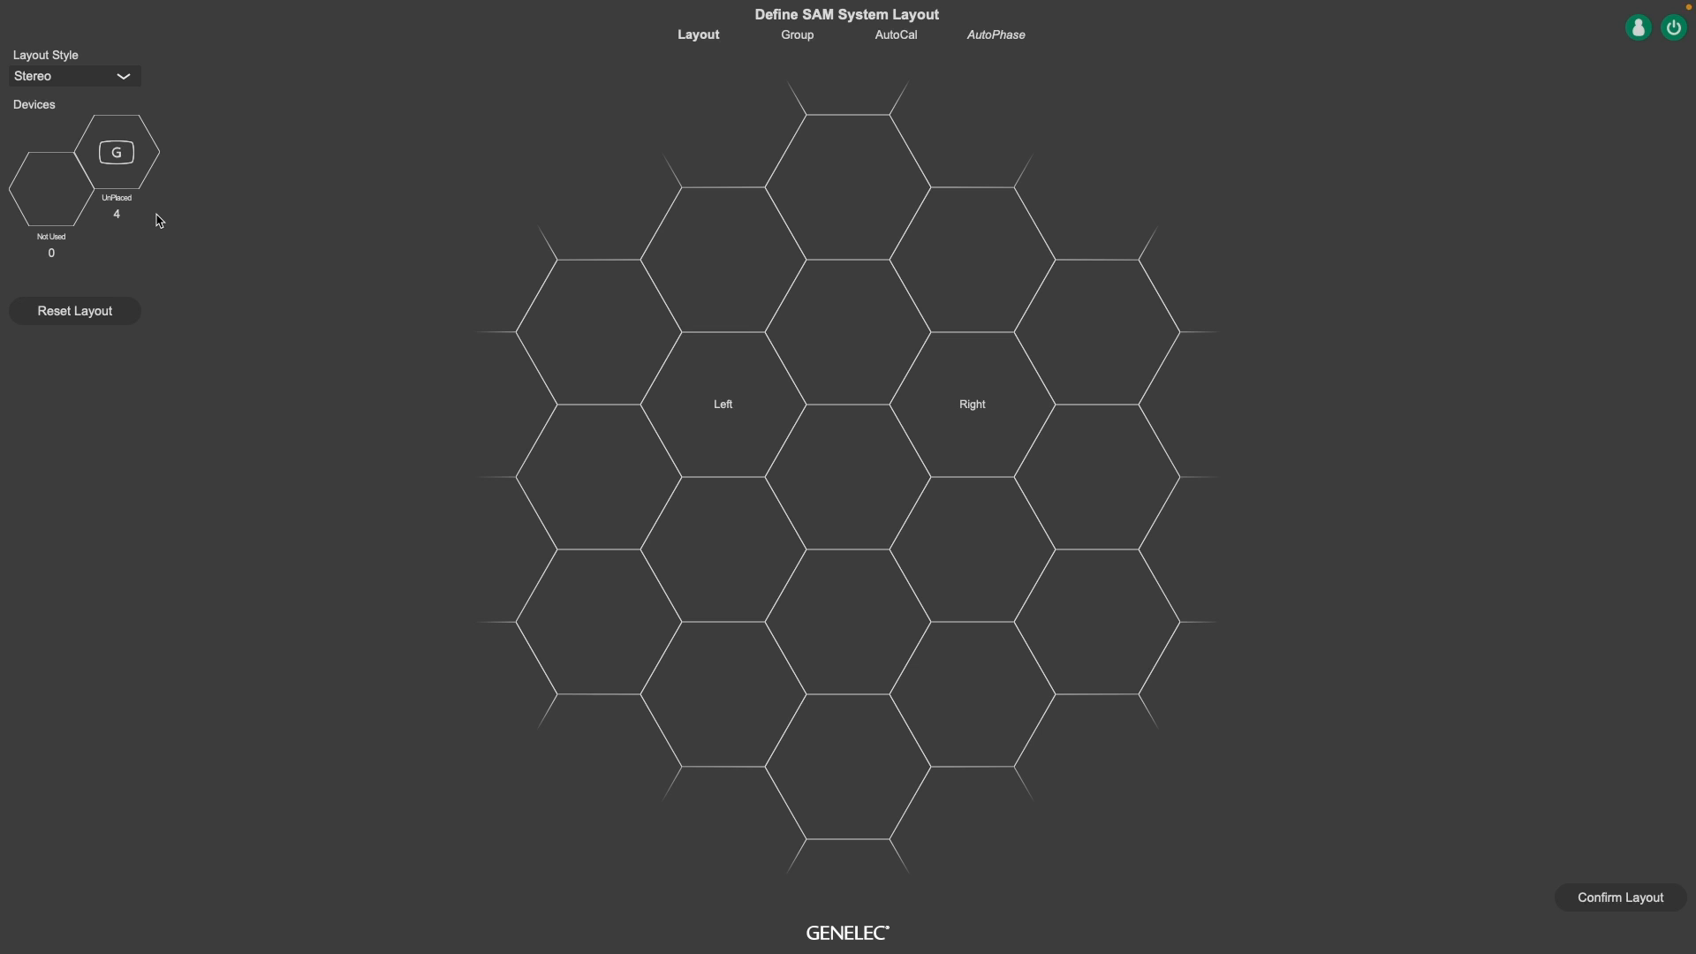
Set the layout style to Stereo with sub and place the GLM adapter in the central cell
{"action": "left_click", "coordinate": [125, 78]}
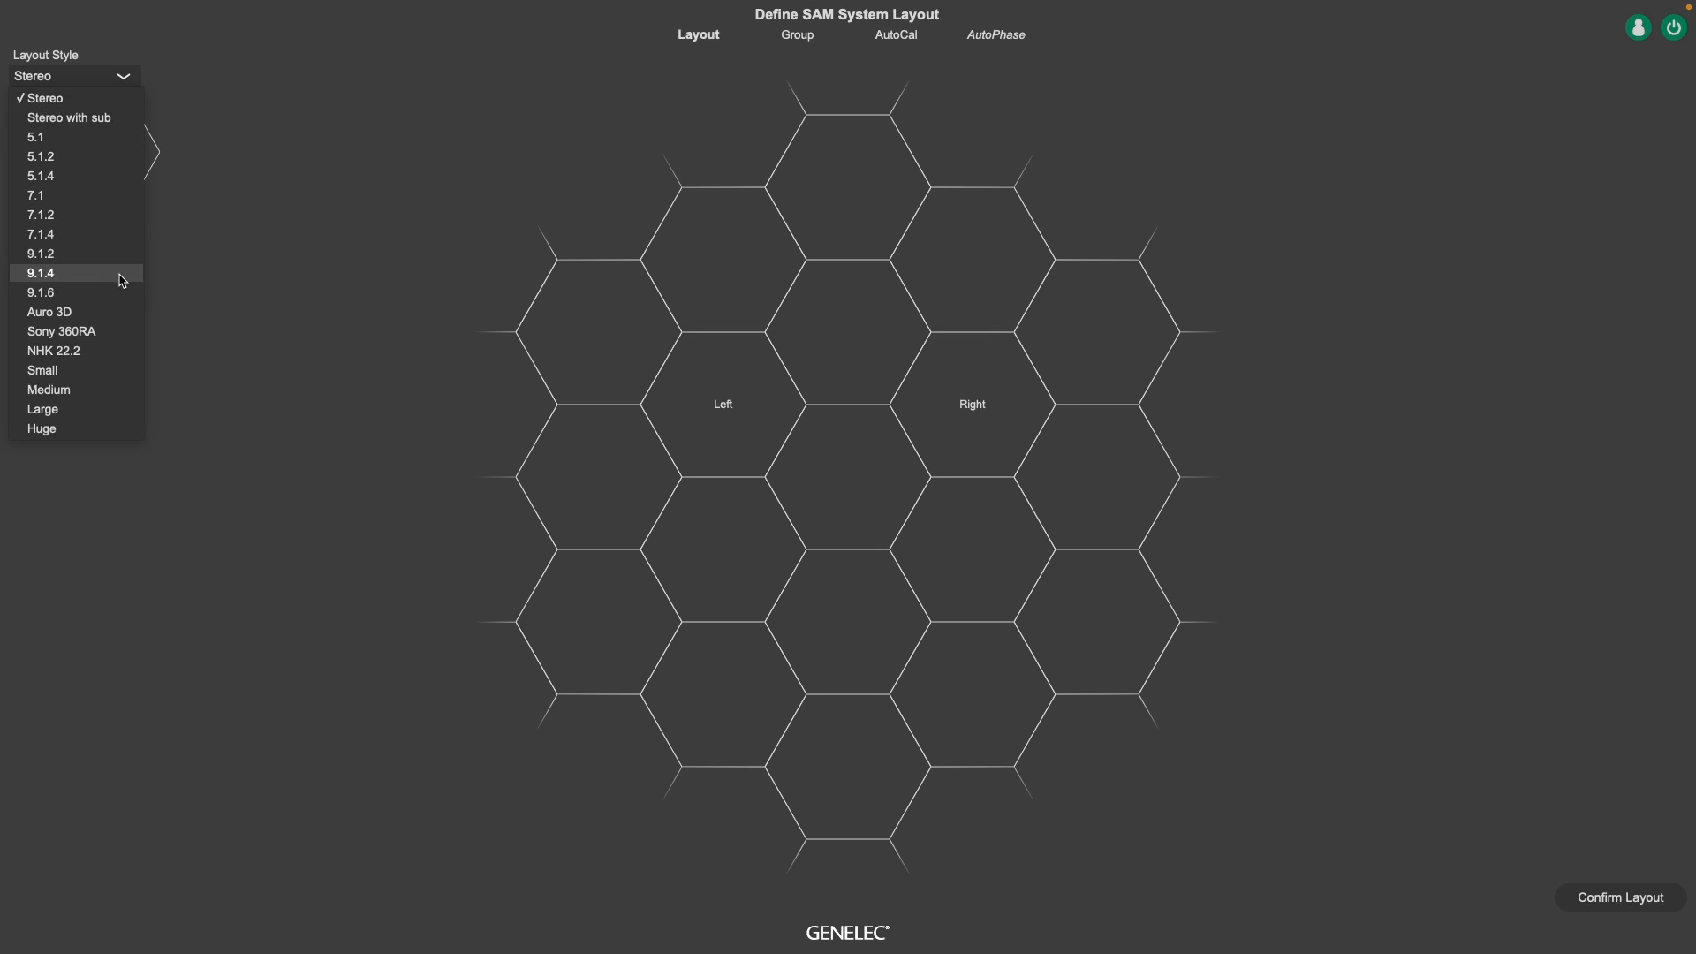
{"action": "left_click", "coordinate": [125, 119]}
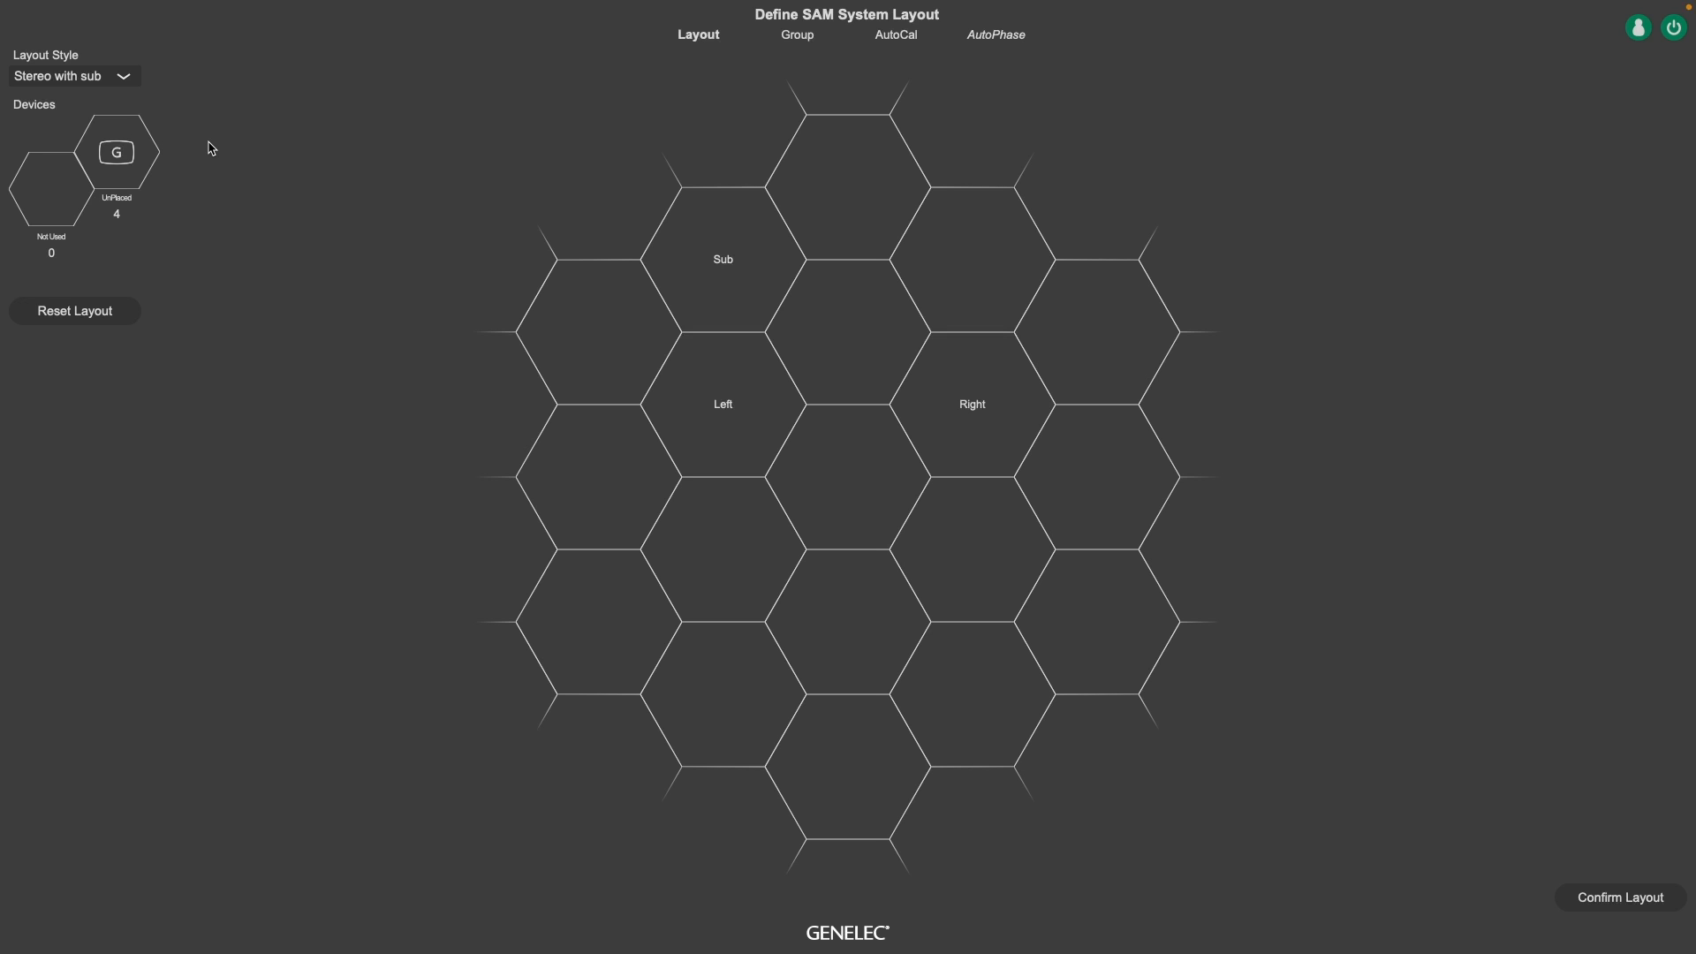
{"action": "left_click_drag", "start_coordinate": [116, 154], "coordinate": [816, 484]}
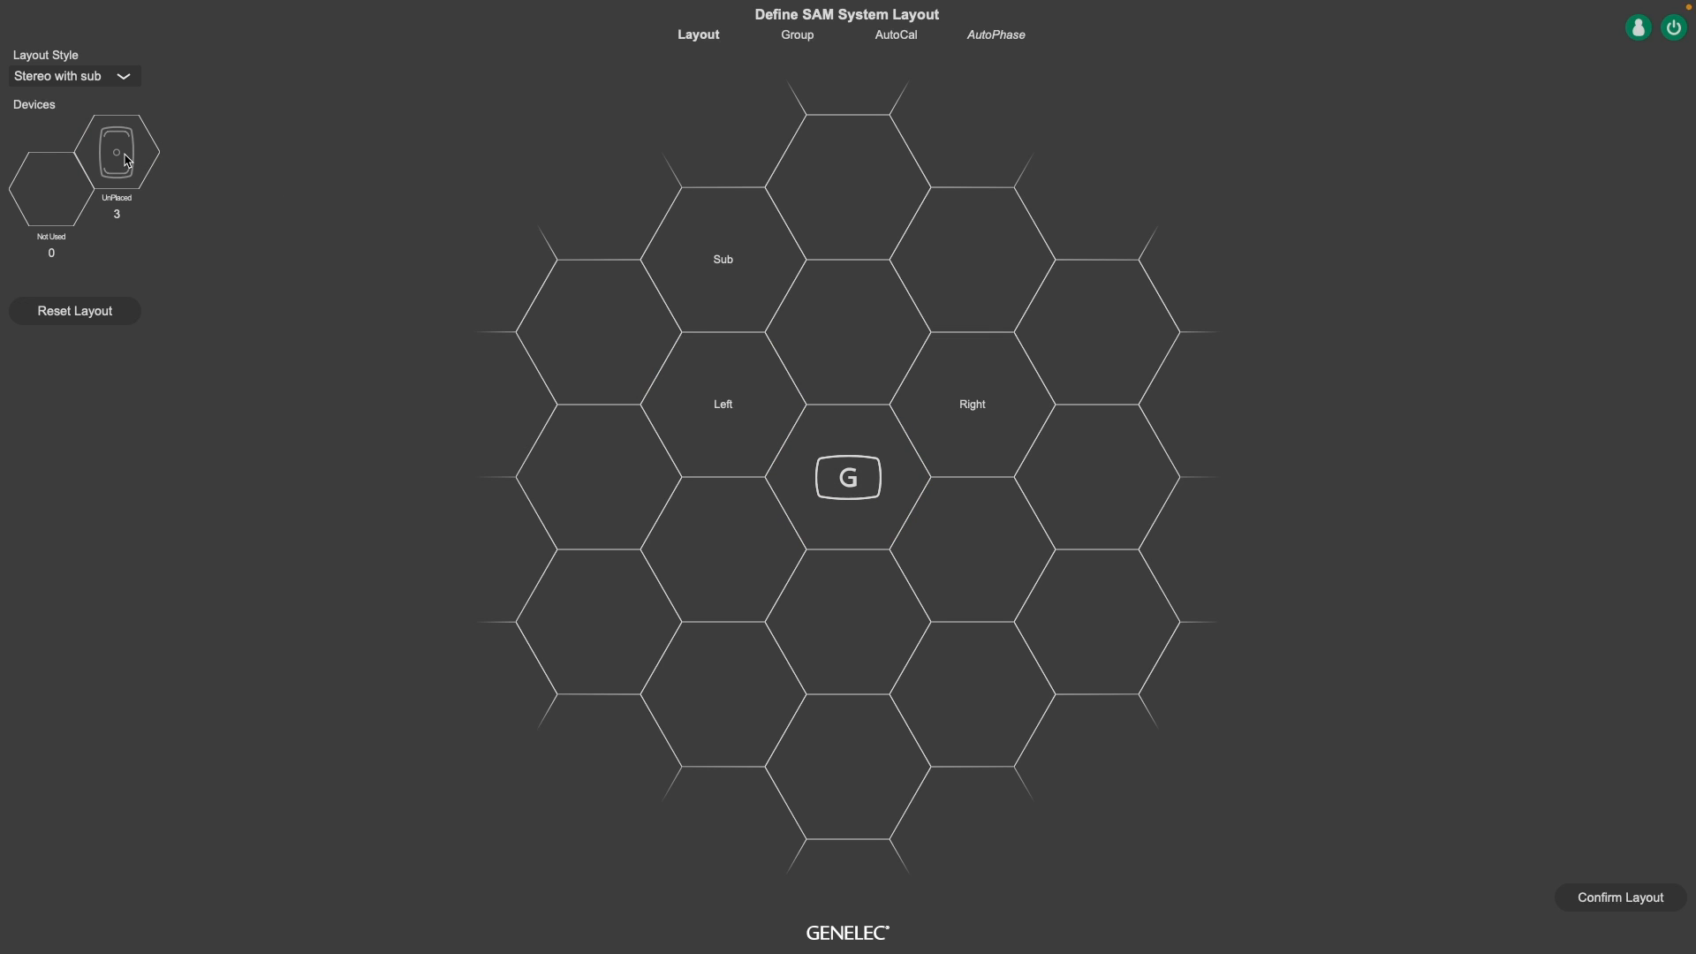
Place the two monitors in the Left and Right cells and the subwoofer in the Sub cell, and confirm the layout
{"action": "left_click_drag", "start_coordinate": [124, 157], "coordinate": [265, 152]}
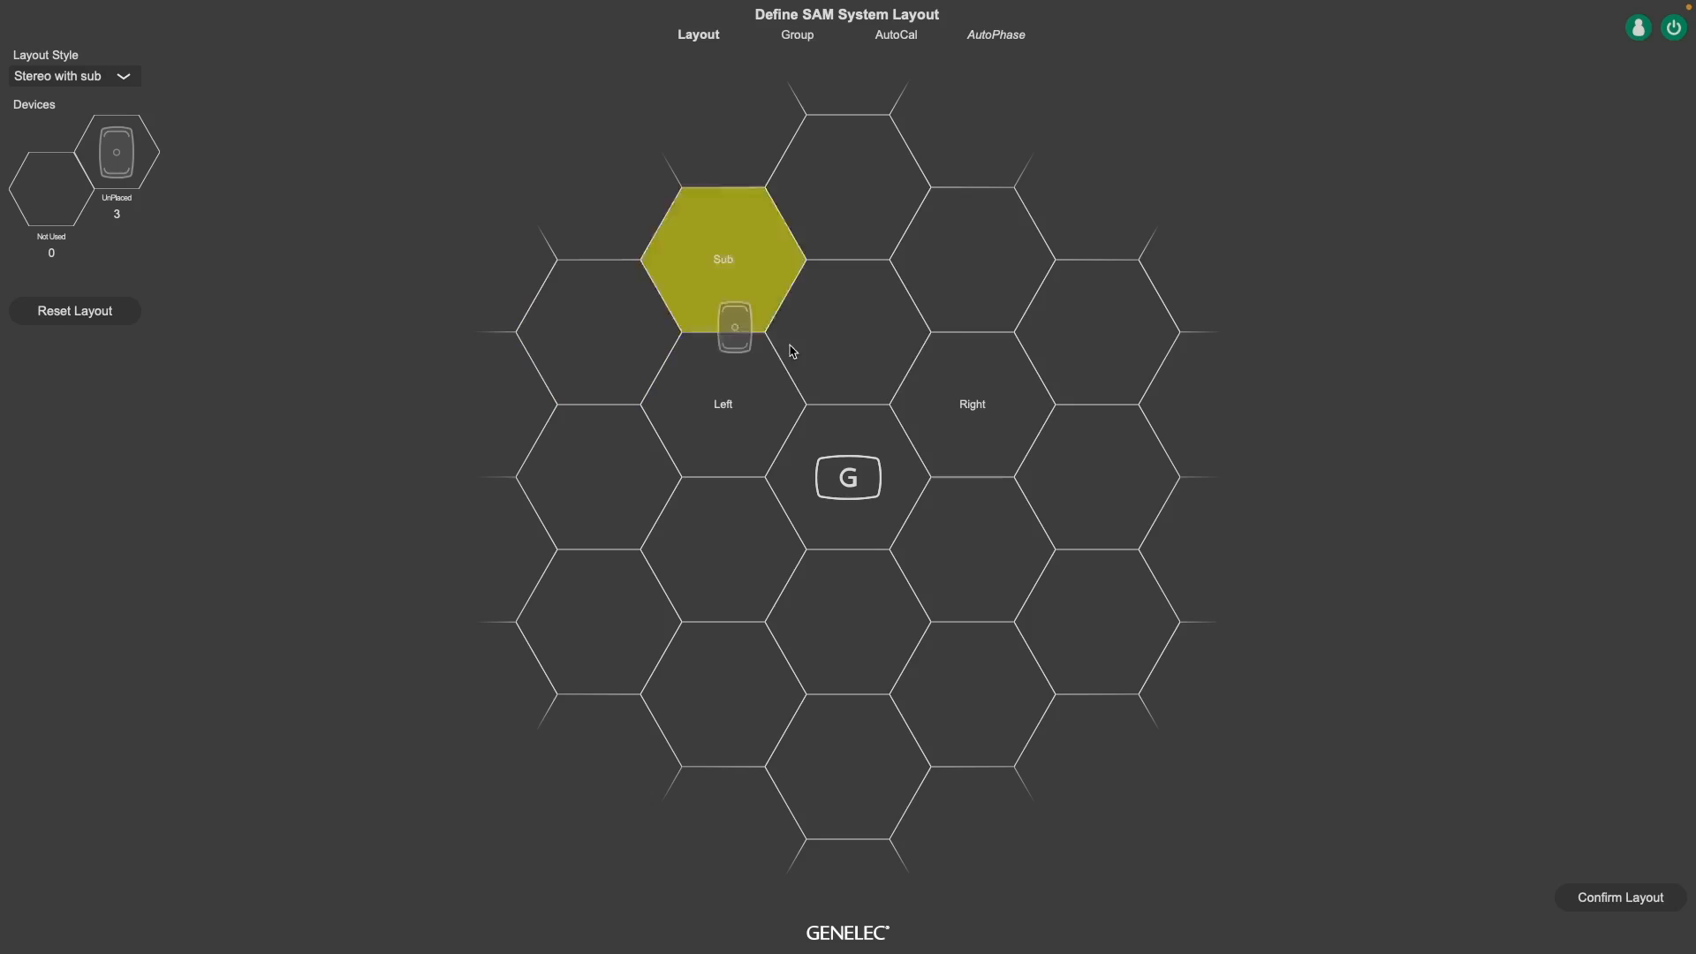
{"action": "left_click_drag", "start_coordinate": [729, 325], "coordinate": [975, 420]}
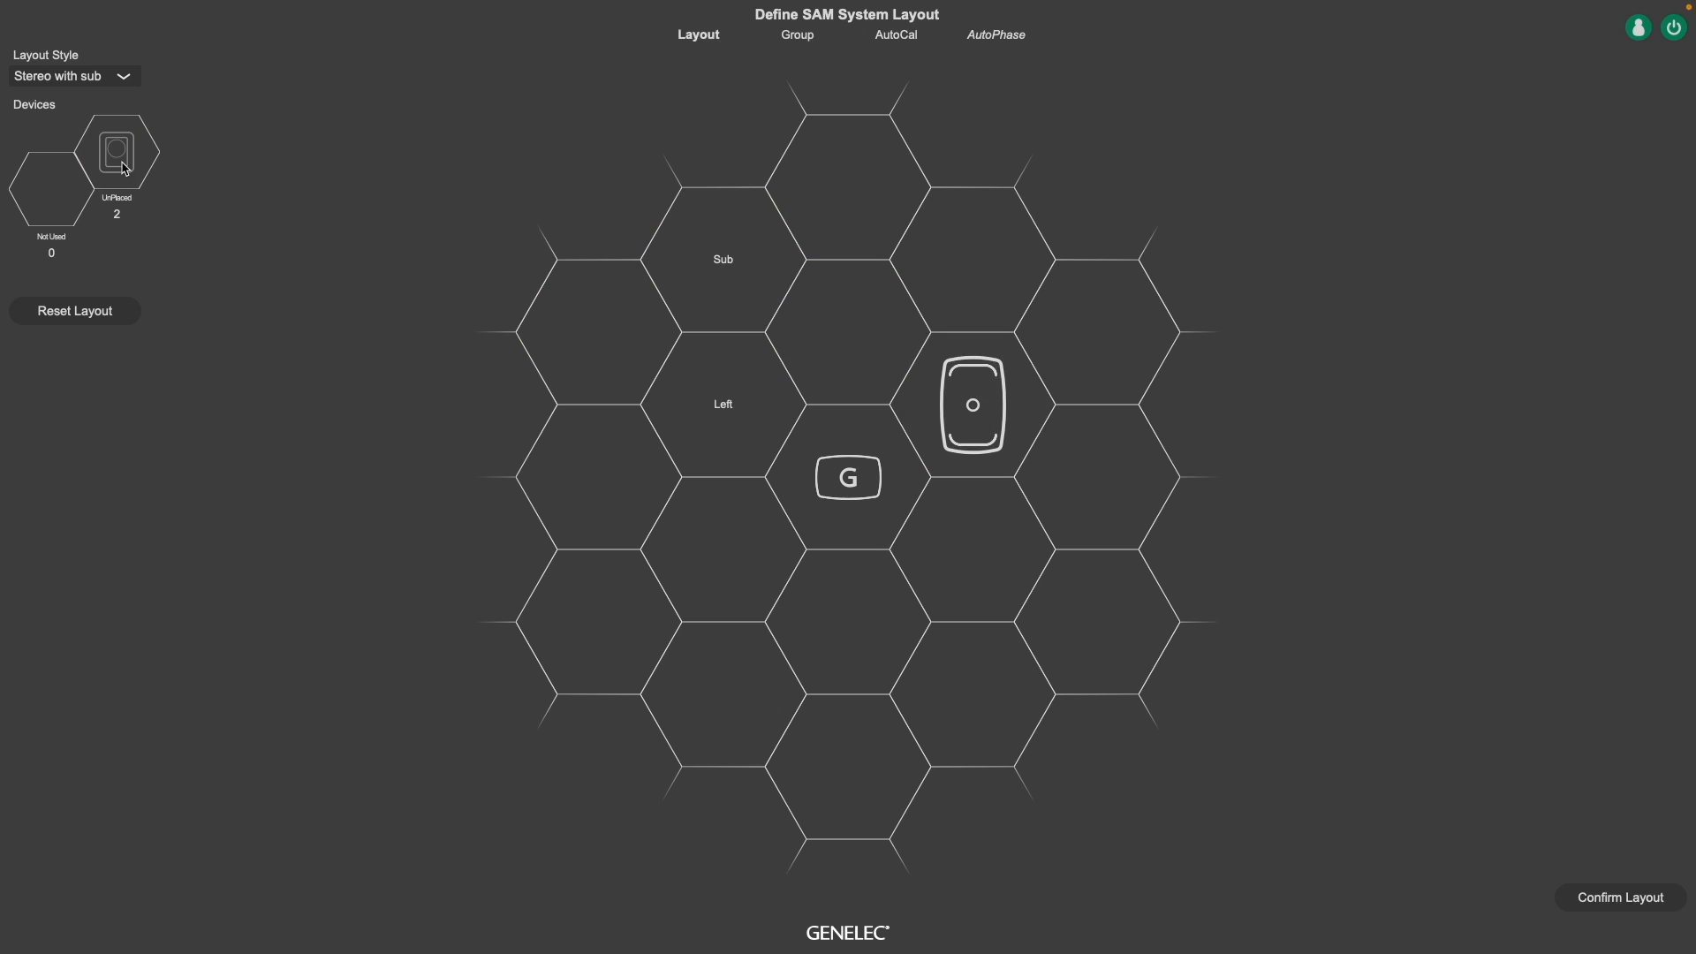
{"action": "left_click_drag", "start_coordinate": [122, 162], "coordinate": [706, 266]}
{"action": "left_click_drag", "start_coordinate": [131, 164], "coordinate": [717, 422]}
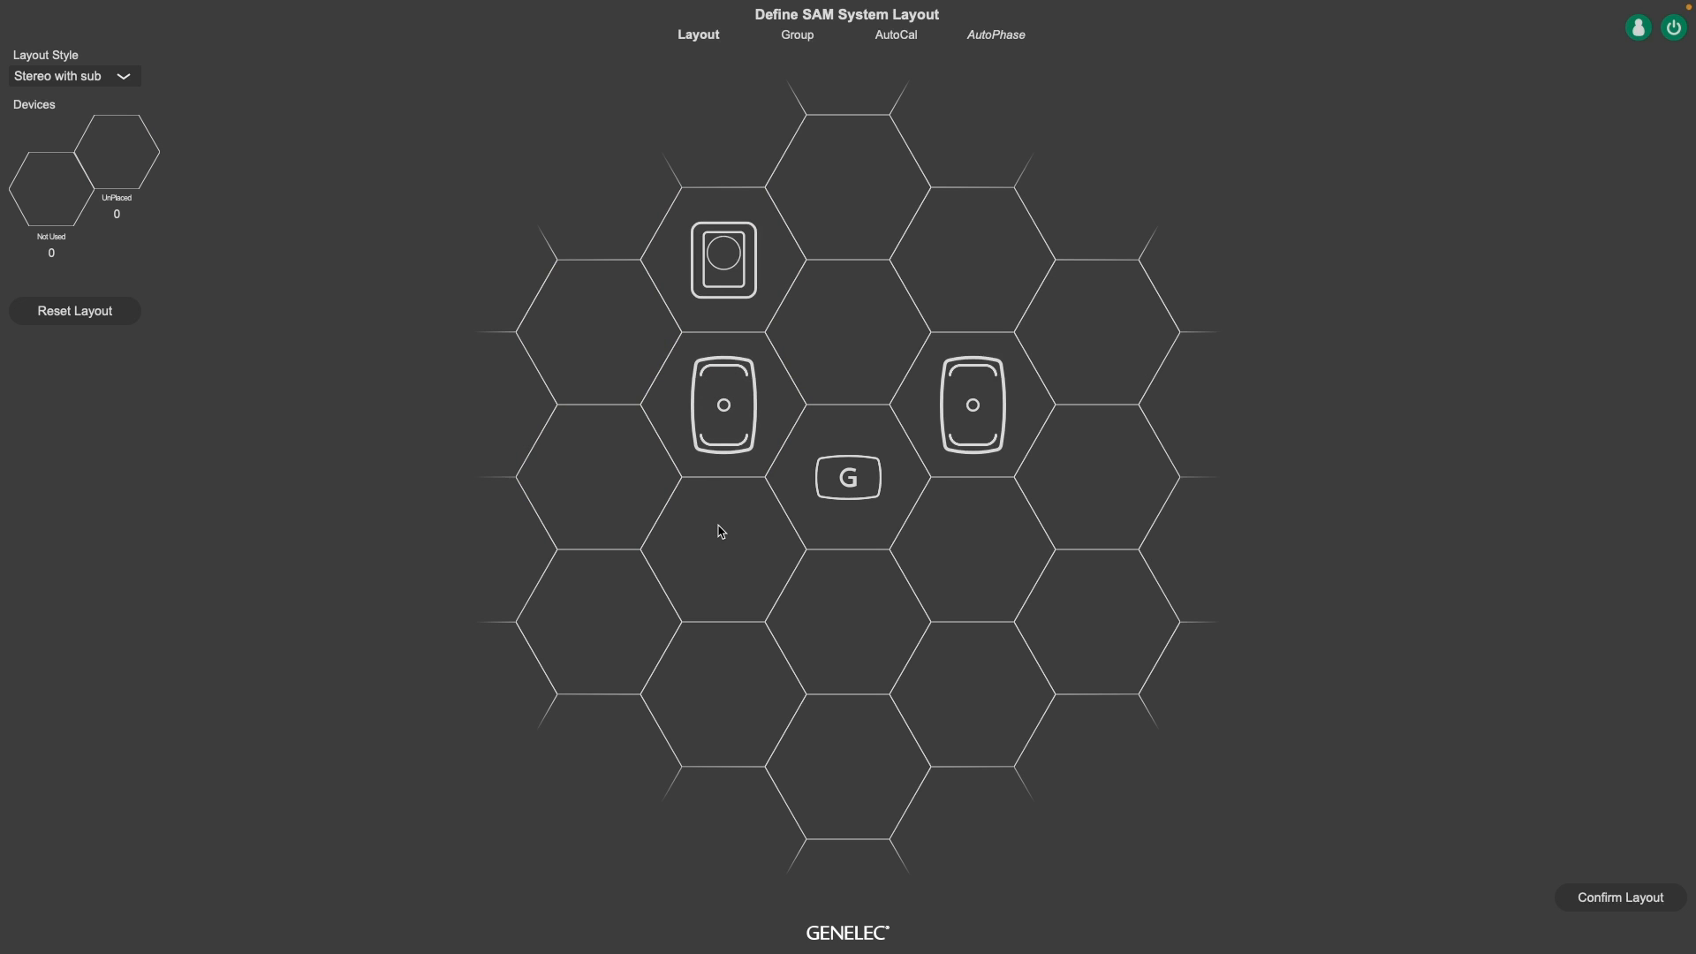
{"action": "left_click", "coordinate": [1605, 896]}
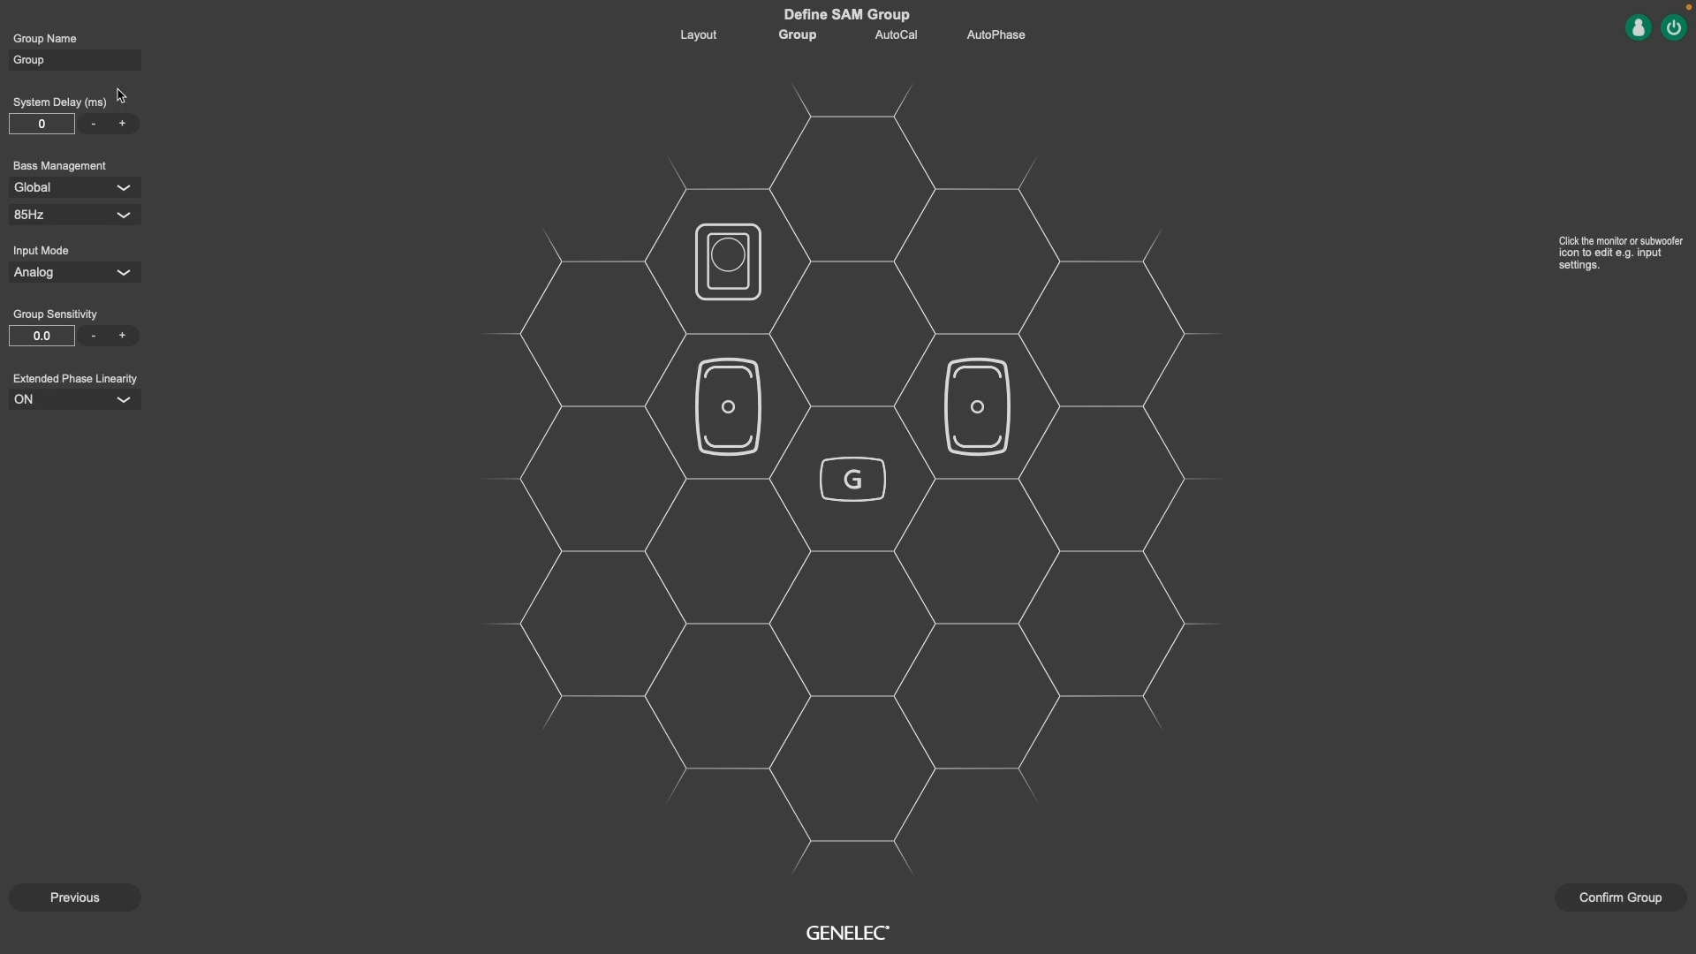
Name the group "Stereo with Sub Pos 1" and review the bass management options, keeping Global at 85Hz
{"action": "left_click_drag", "start_coordinate": [69, 60], "coordinate": [8, 68]}
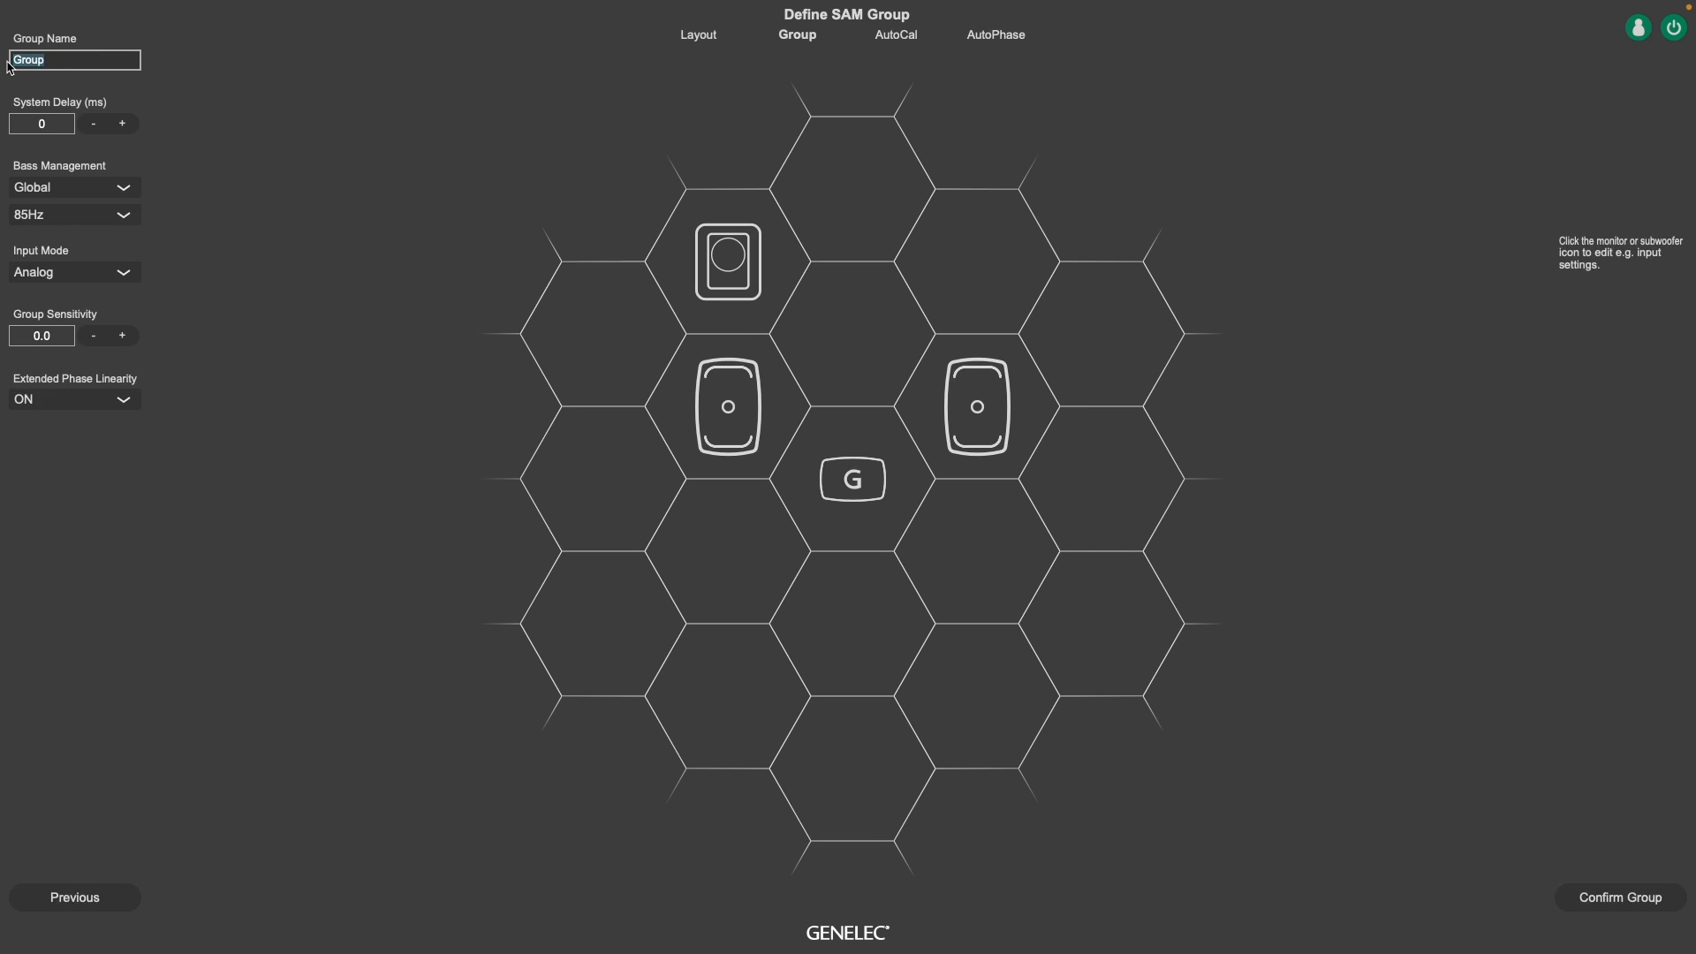
{"action": "type", "text": "Stereo with Sub Pos 1"}
{"action": "left_click", "coordinate": [125, 188]}
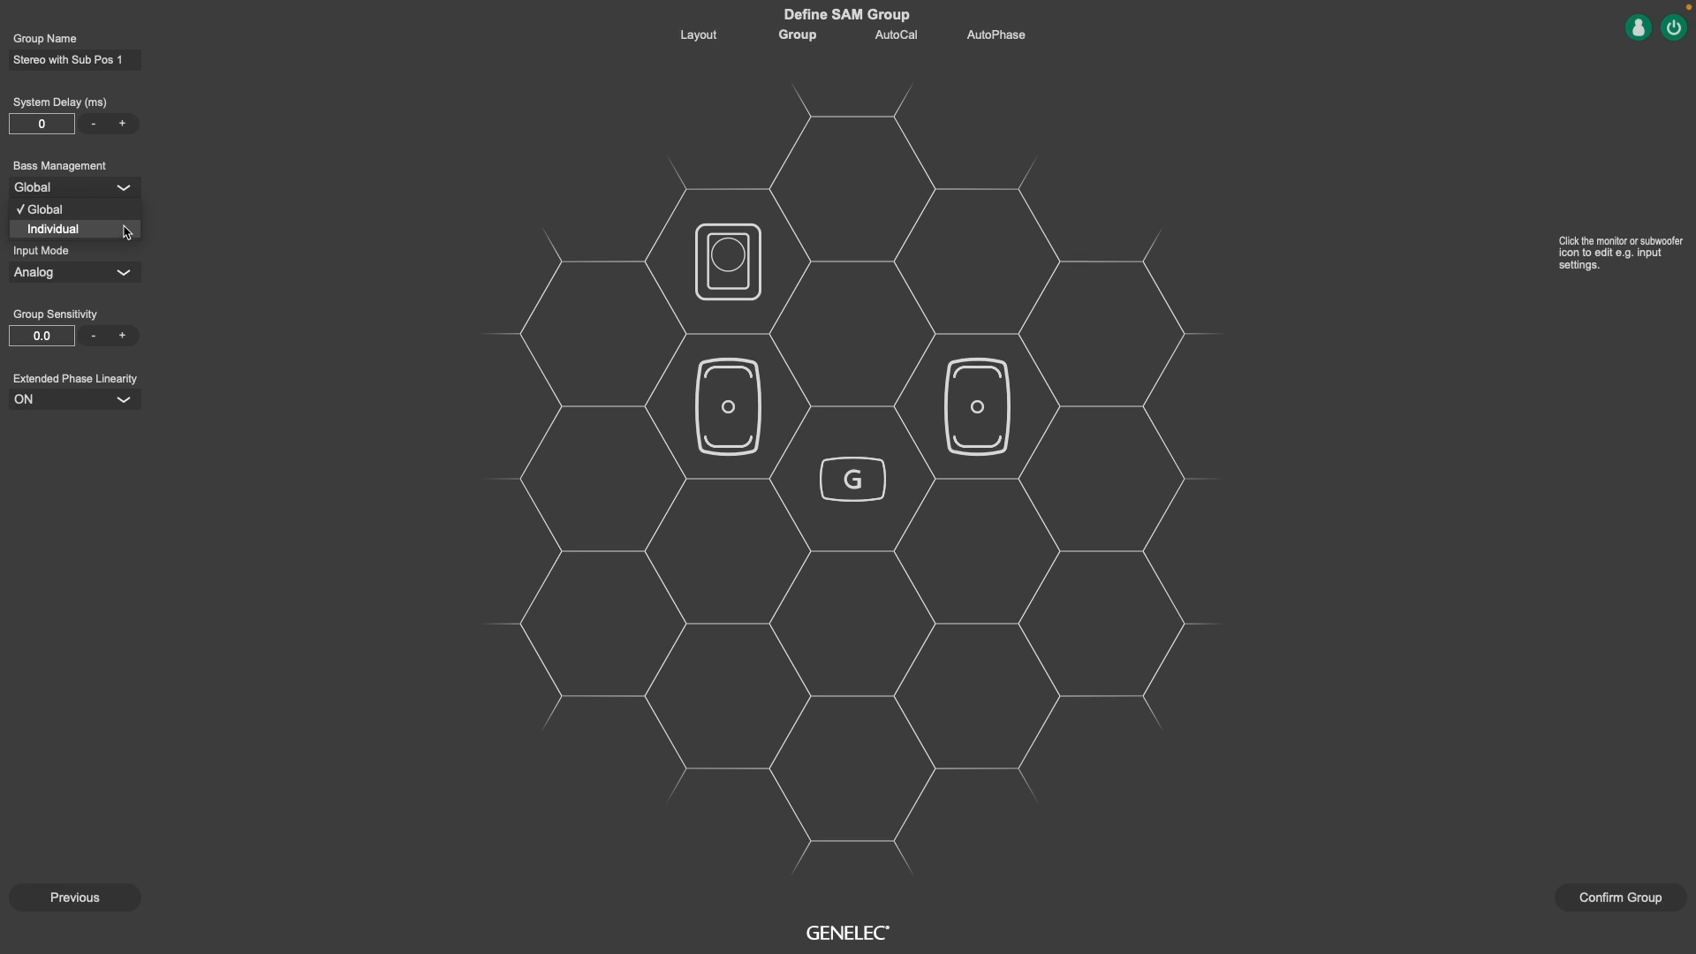
{"action": "left_click", "coordinate": [125, 216]}
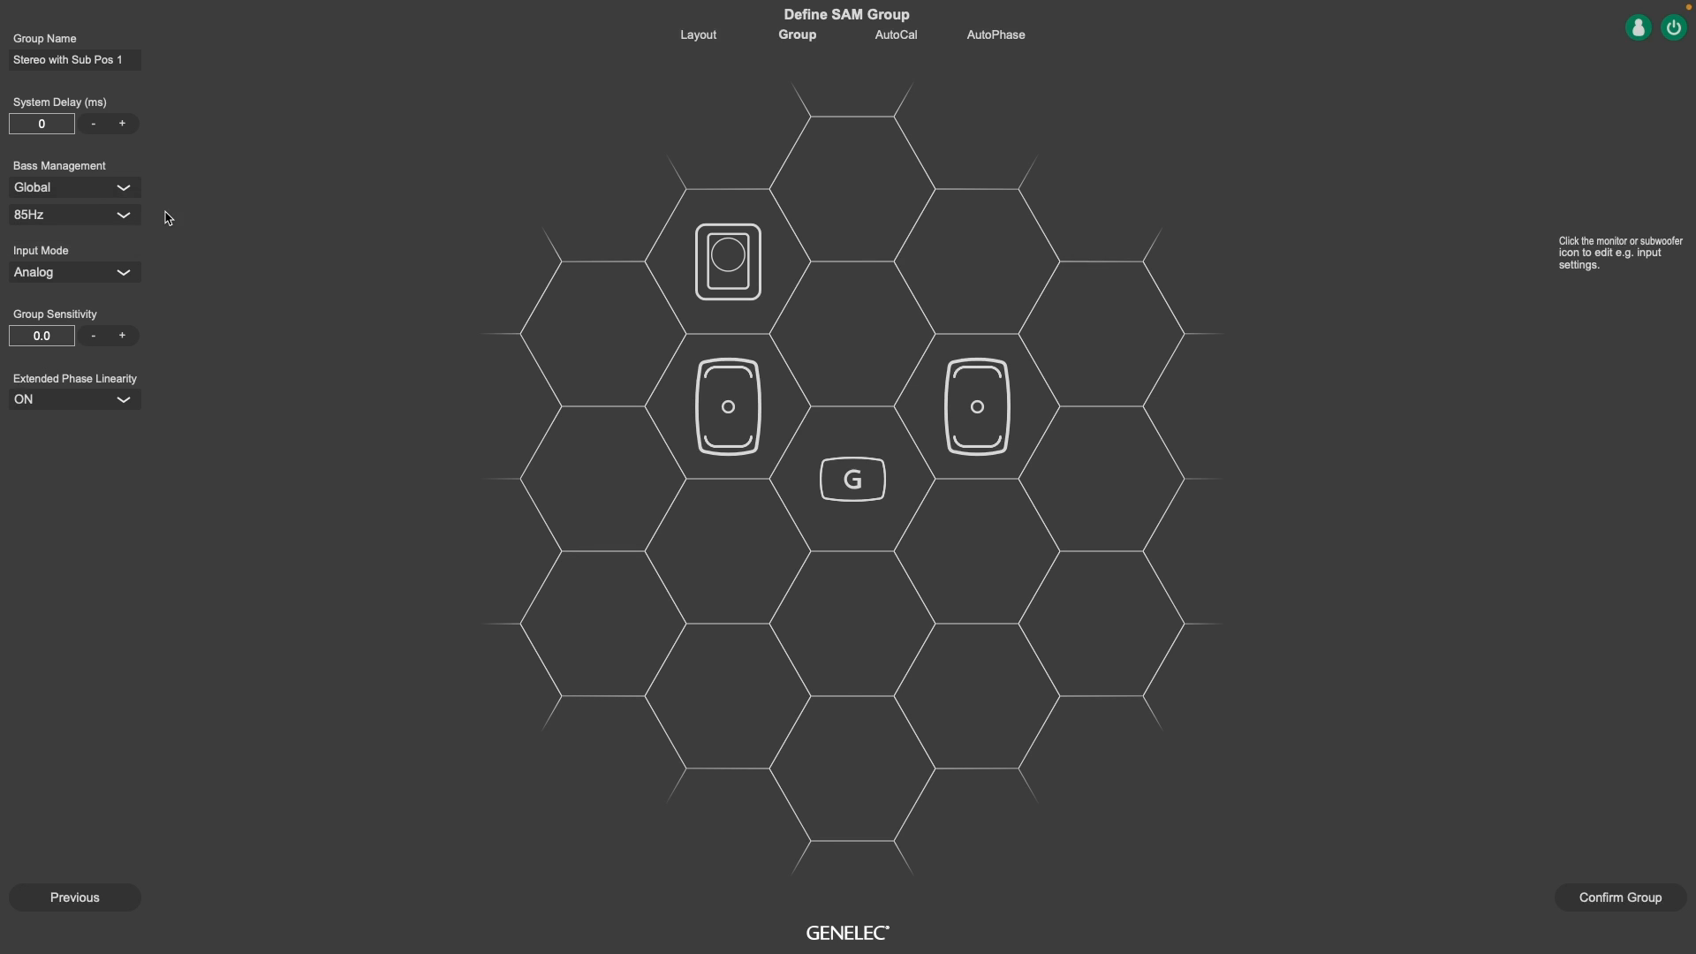
{"action": "left_click", "coordinate": [125, 218]}
Try the Digital input mode, checking both monitors' and the subwoofer's input settings, and restore Analog
{"action": "left_click", "coordinate": [126, 275]}
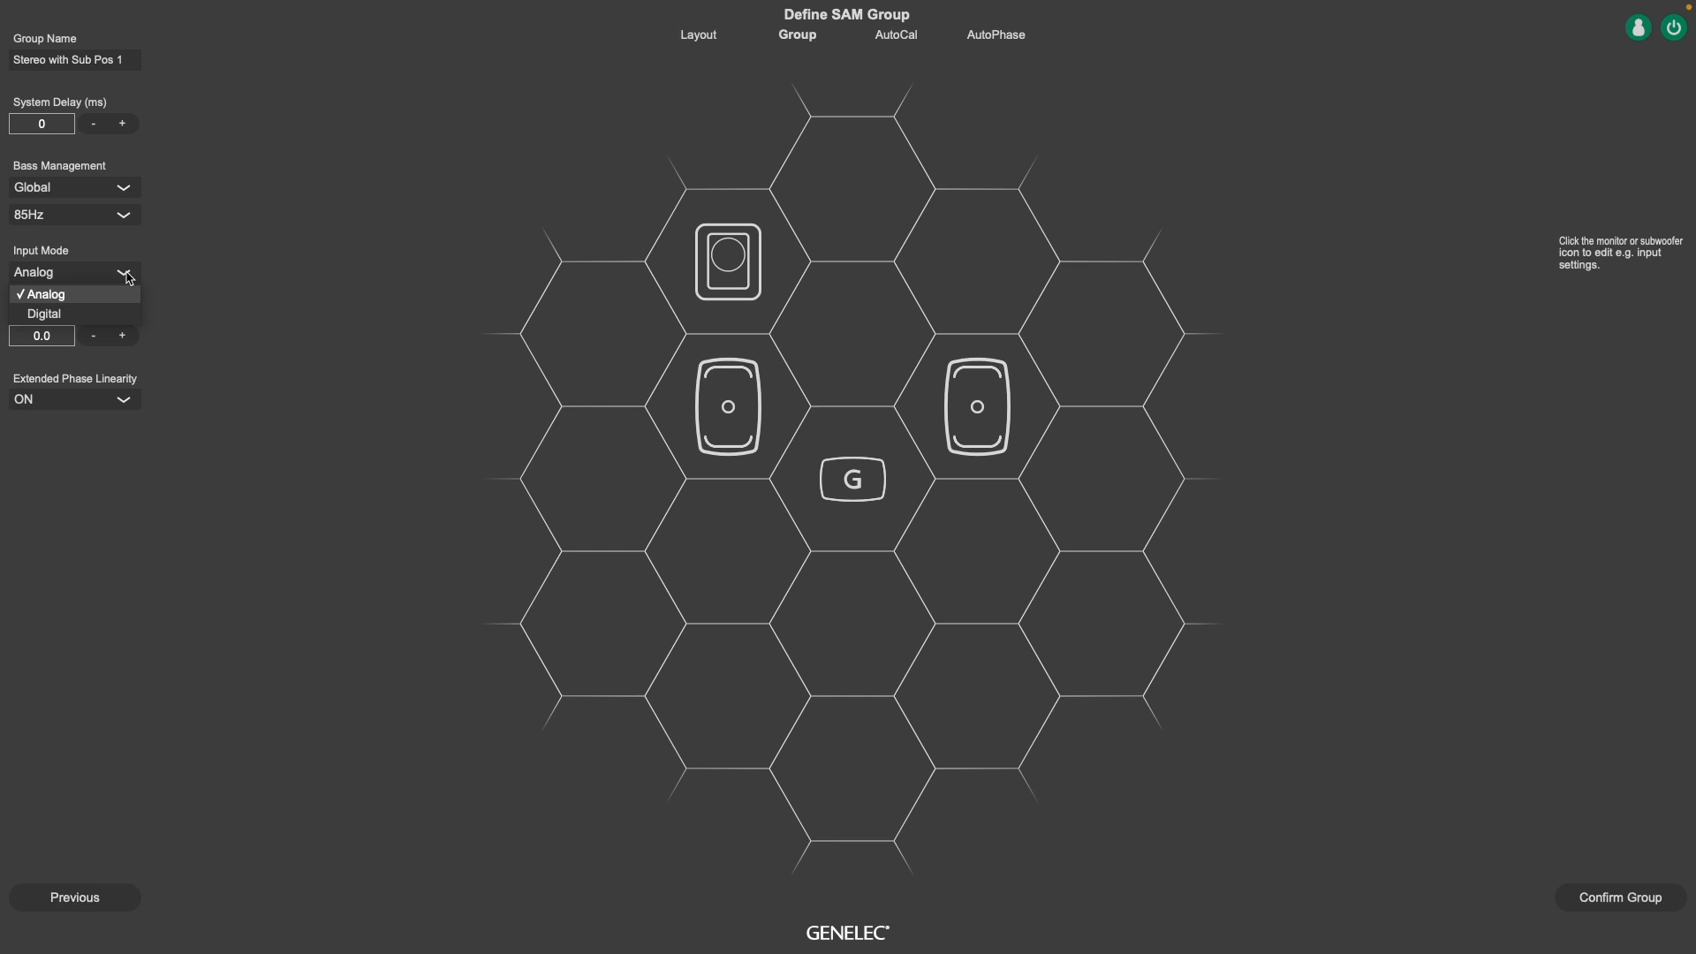
{"action": "left_click", "coordinate": [130, 315]}
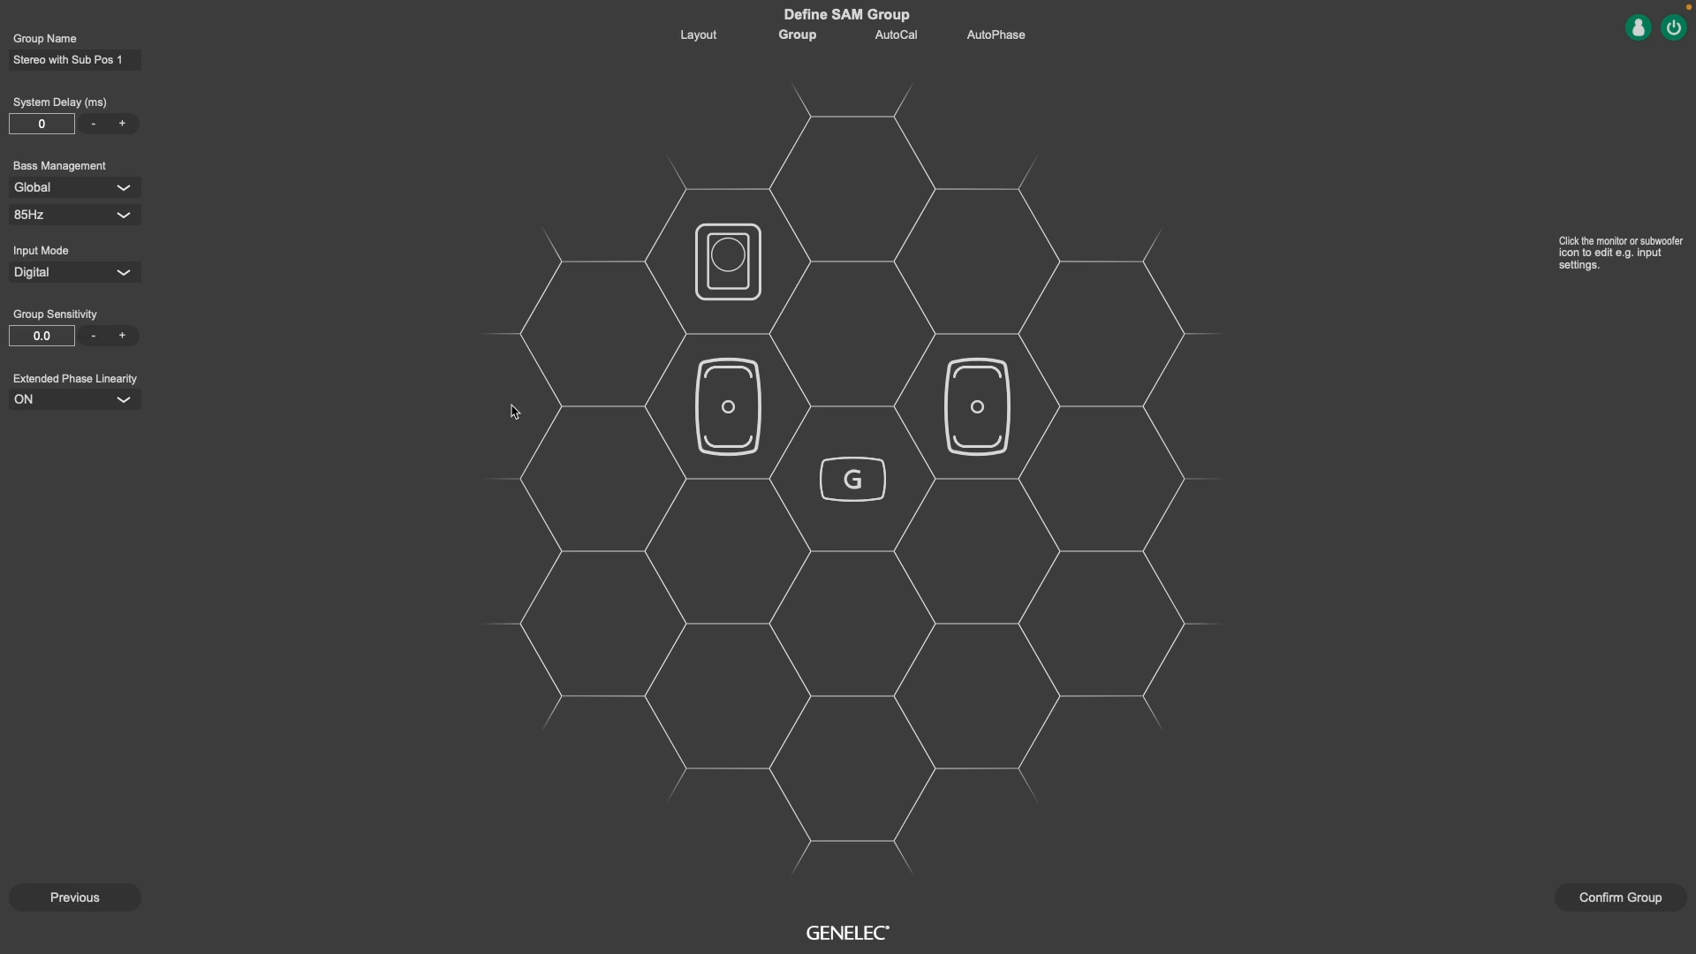
{"action": "left_click", "coordinate": [714, 409]}
{"action": "left_click", "coordinate": [970, 431]}
{"action": "left_click", "coordinate": [722, 280]}
{"action": "left_click", "coordinate": [135, 272]}
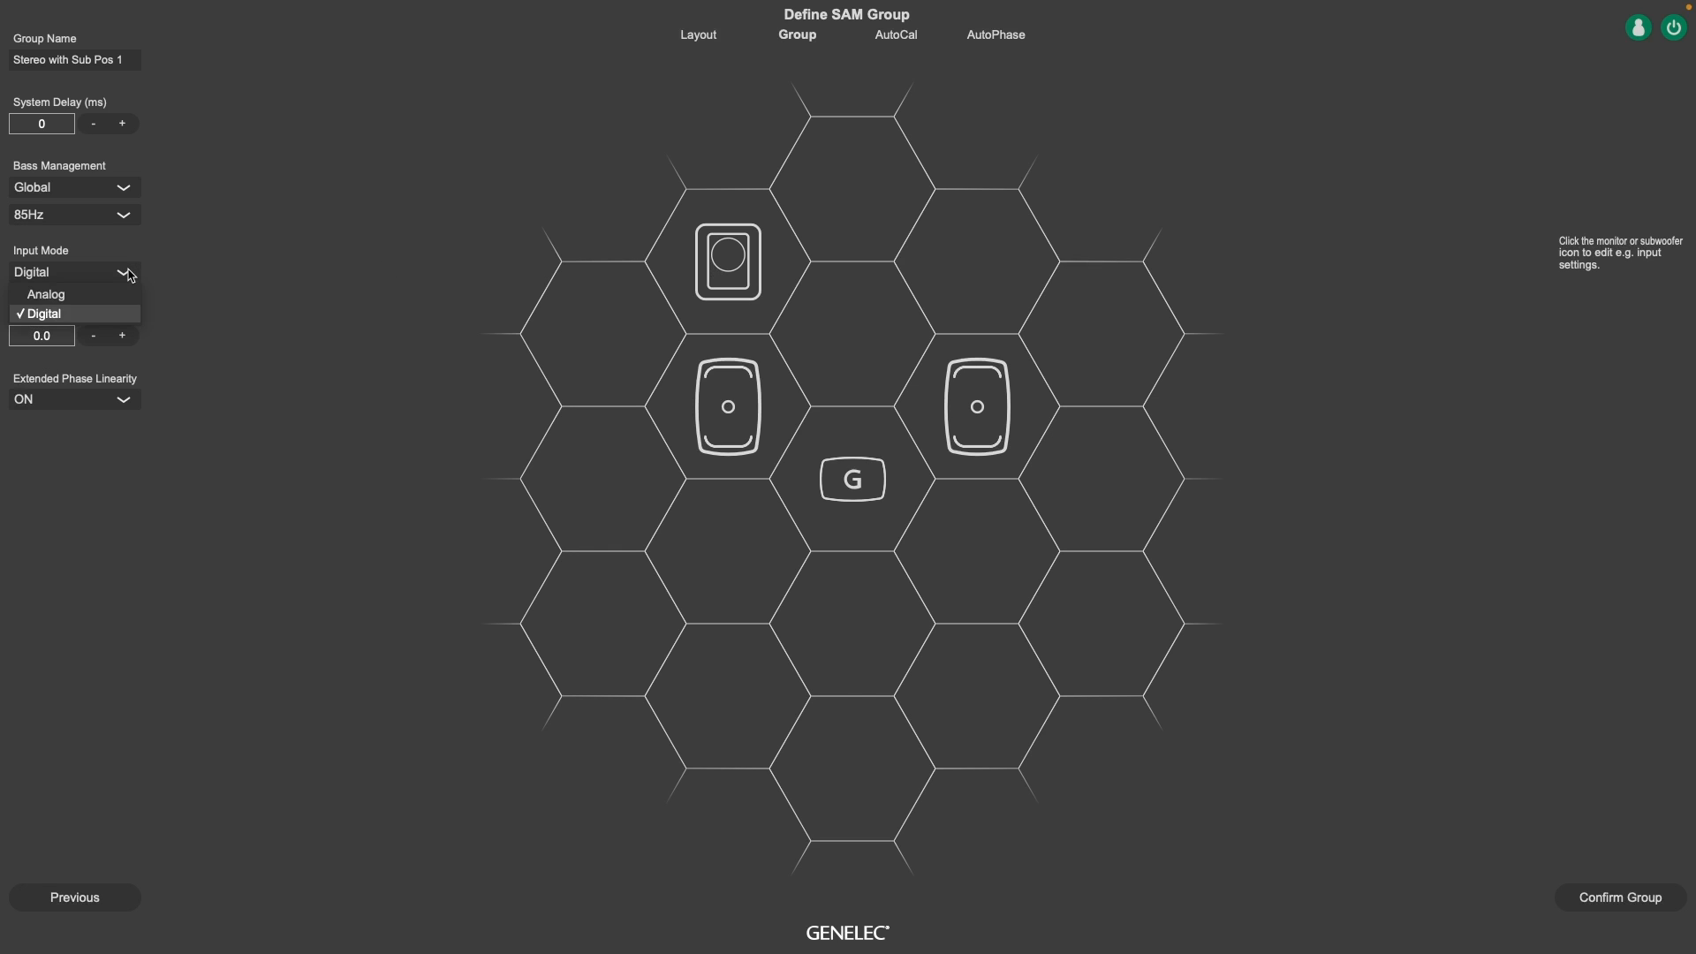
{"action": "left_click", "coordinate": [124, 295]}
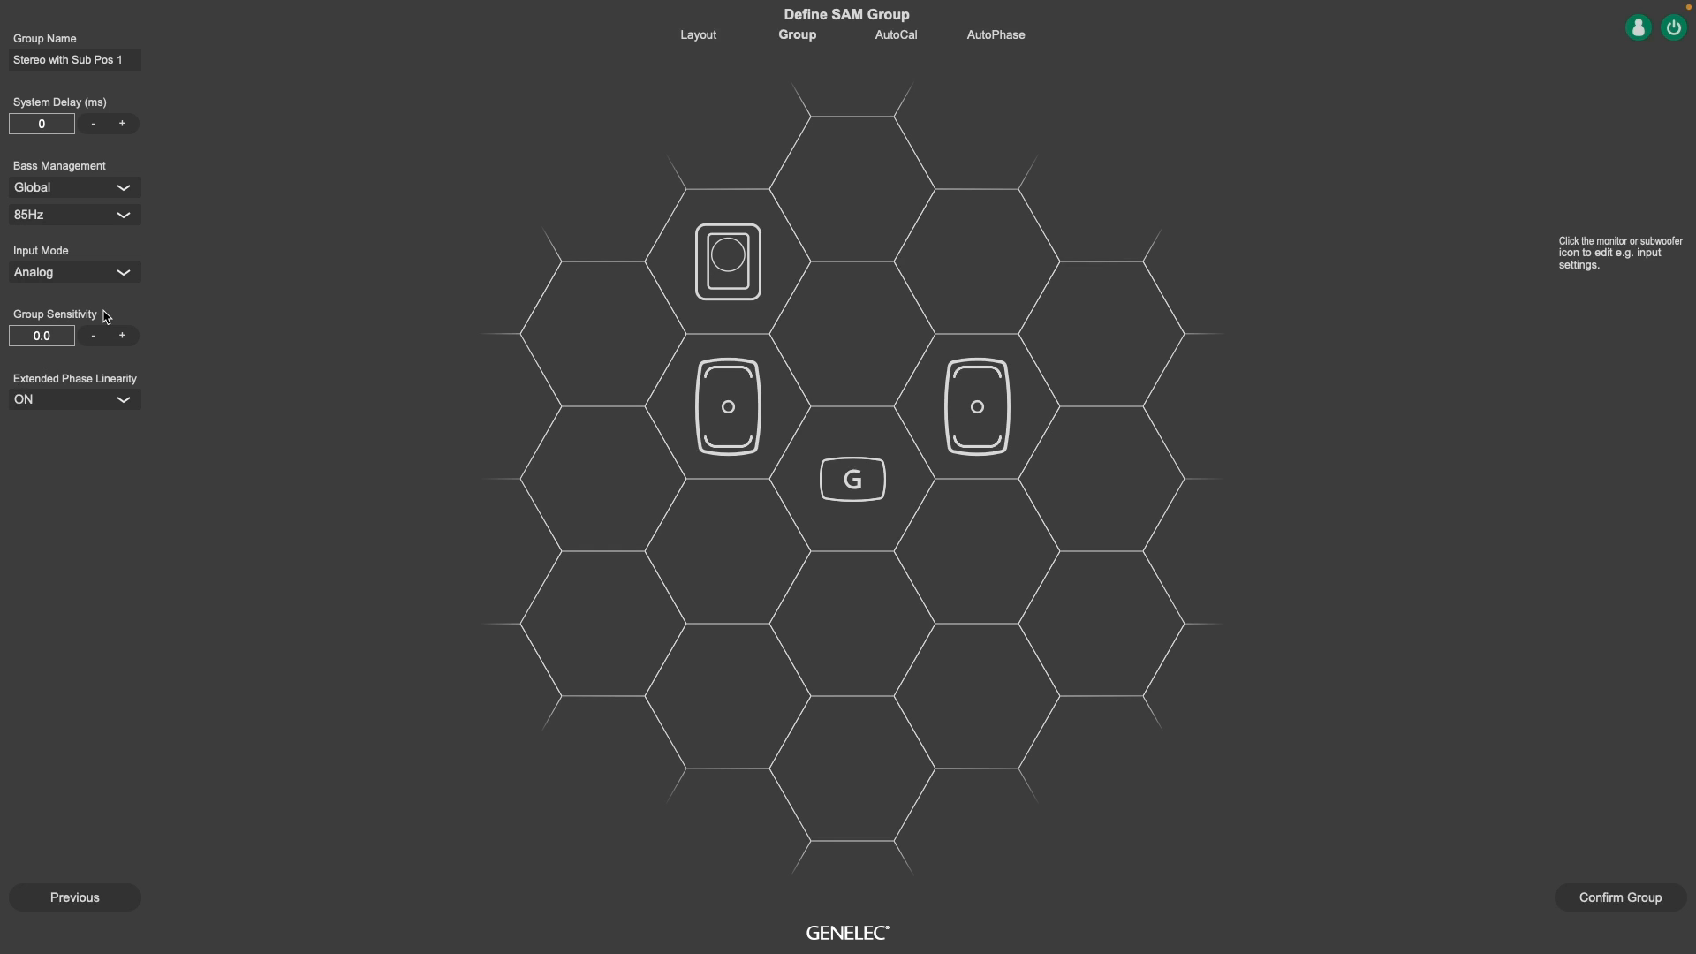
Try a group sensitivity of -30 and reset it to 0
{"action": "left_click", "coordinate": [61, 336]}
{"action": "type", "text": "-30"}
{"action": "key", "text": "Return"}
{"action": "left_click", "coordinate": [45, 341]}
{"action": "type", "text": "0"}
{"action": "key", "text": "Return"}
Check the Extended Phase Linearity options and compare the 8341A group delay graphs for OFF and ON on the Genelec website
{"action": "left_click", "coordinate": [128, 402]}
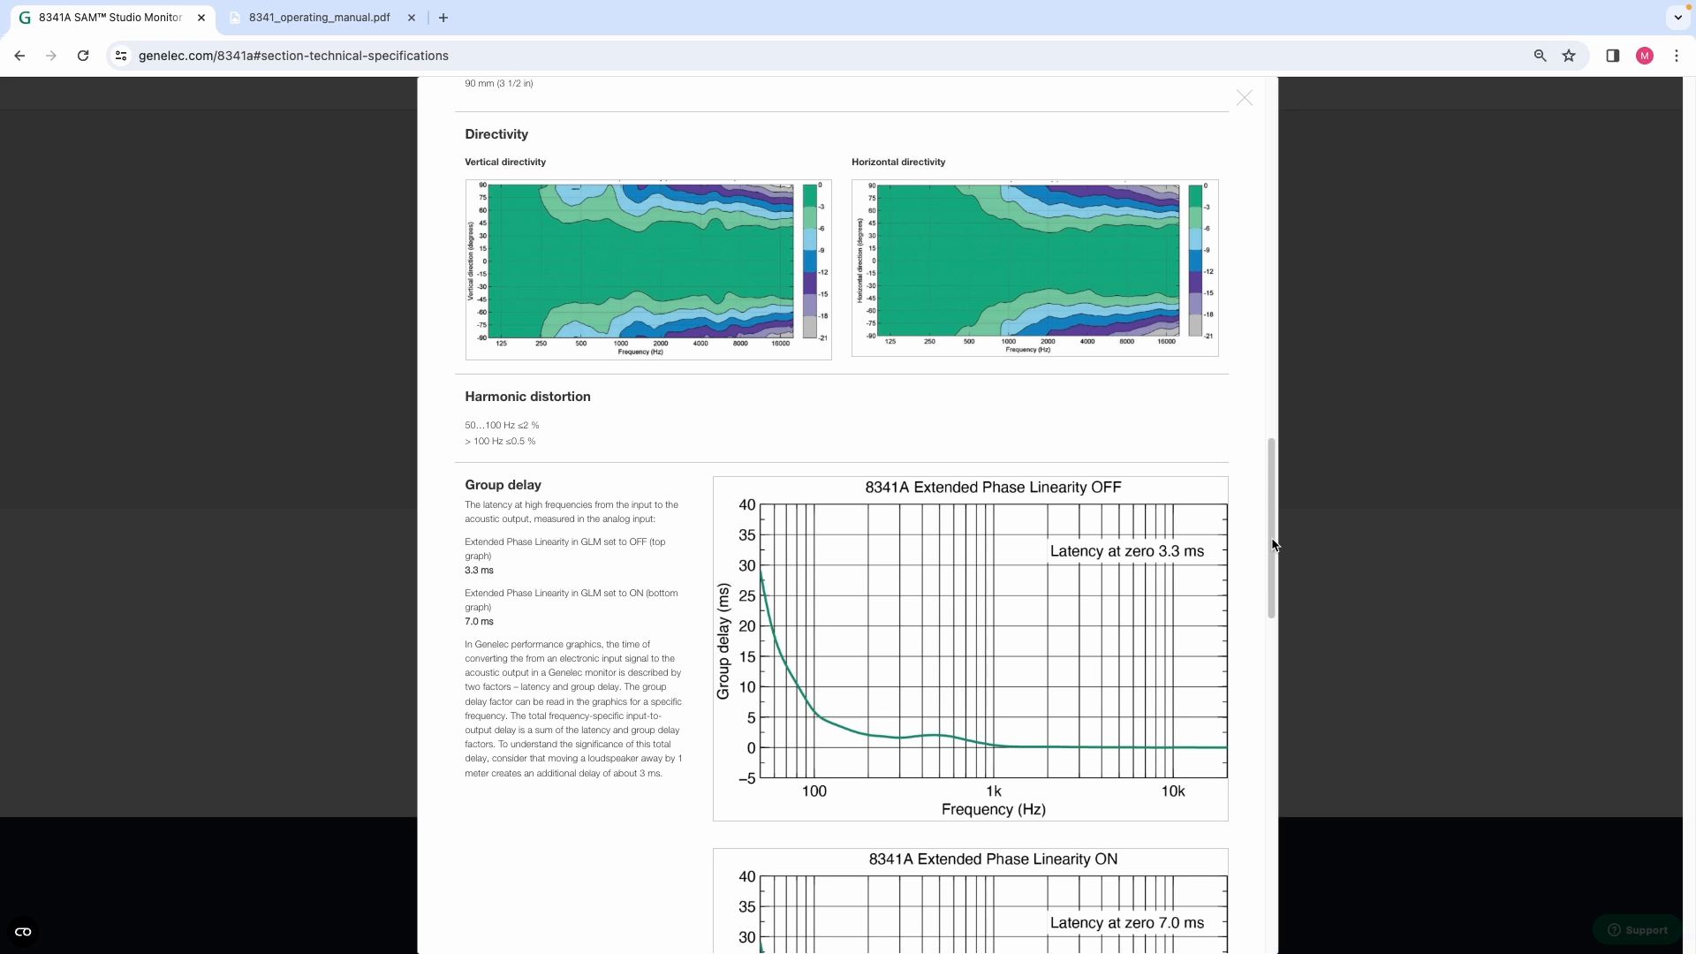
{"action": "scroll", "coordinate": [1273, 544], "scroll_direction": "down", "scroll_amount": 3}
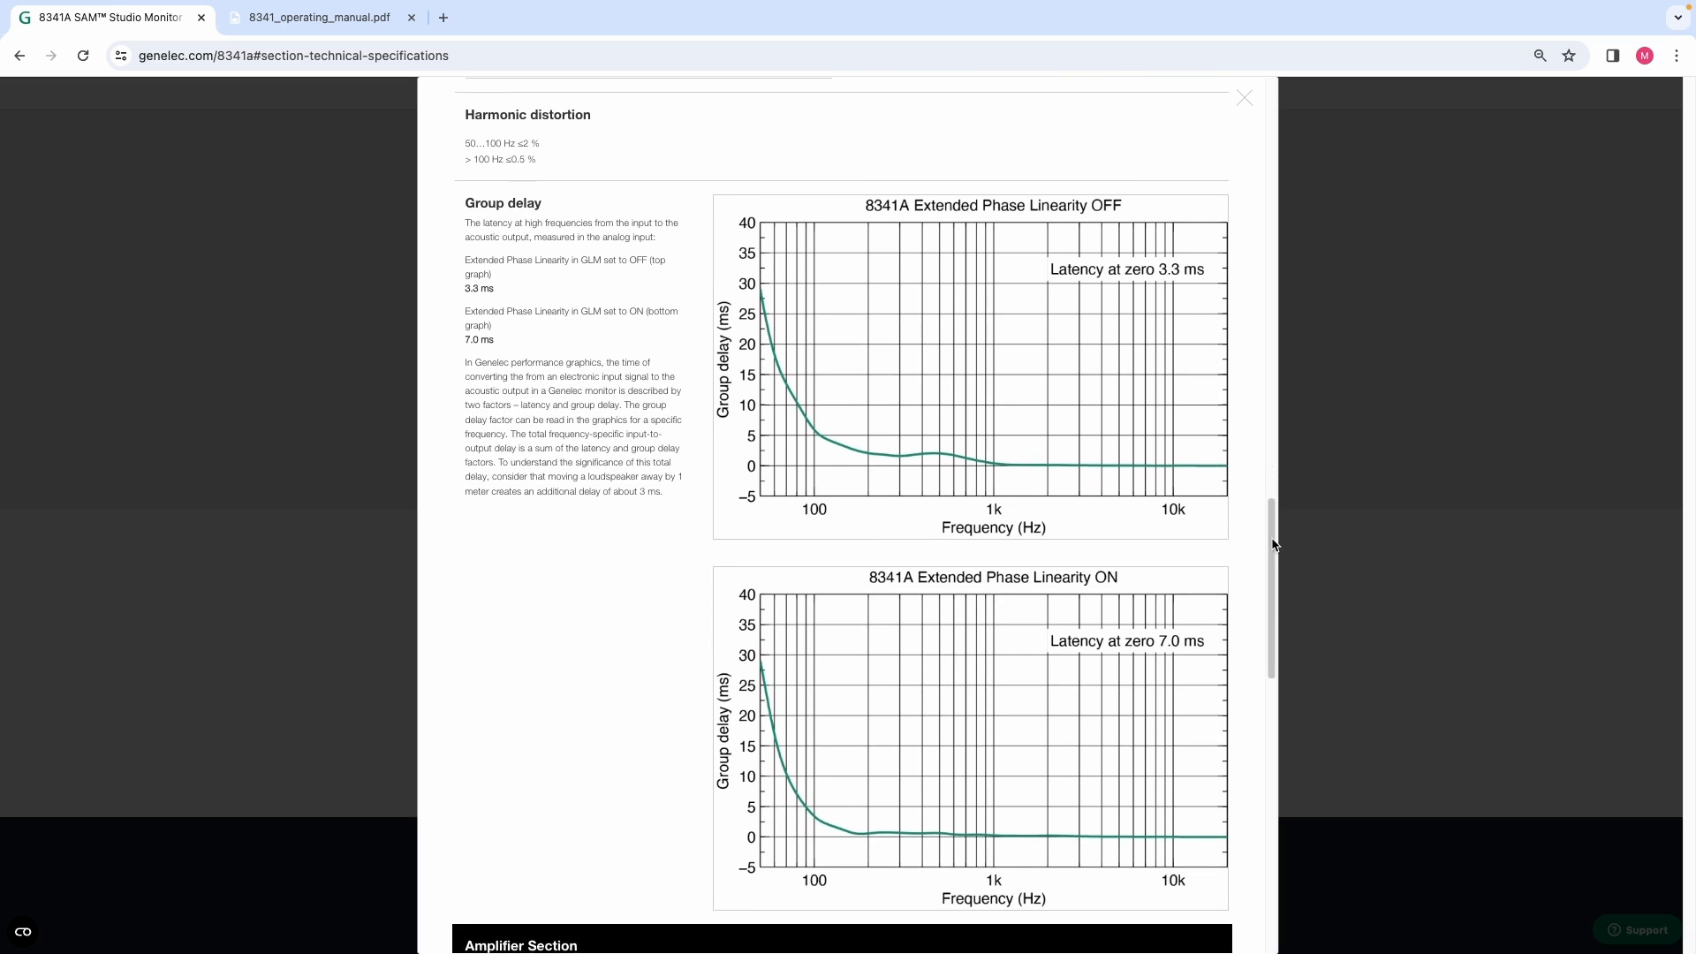
{"action": "scroll", "coordinate": [1273, 544], "scroll_direction": "down", "scroll_amount": 2}
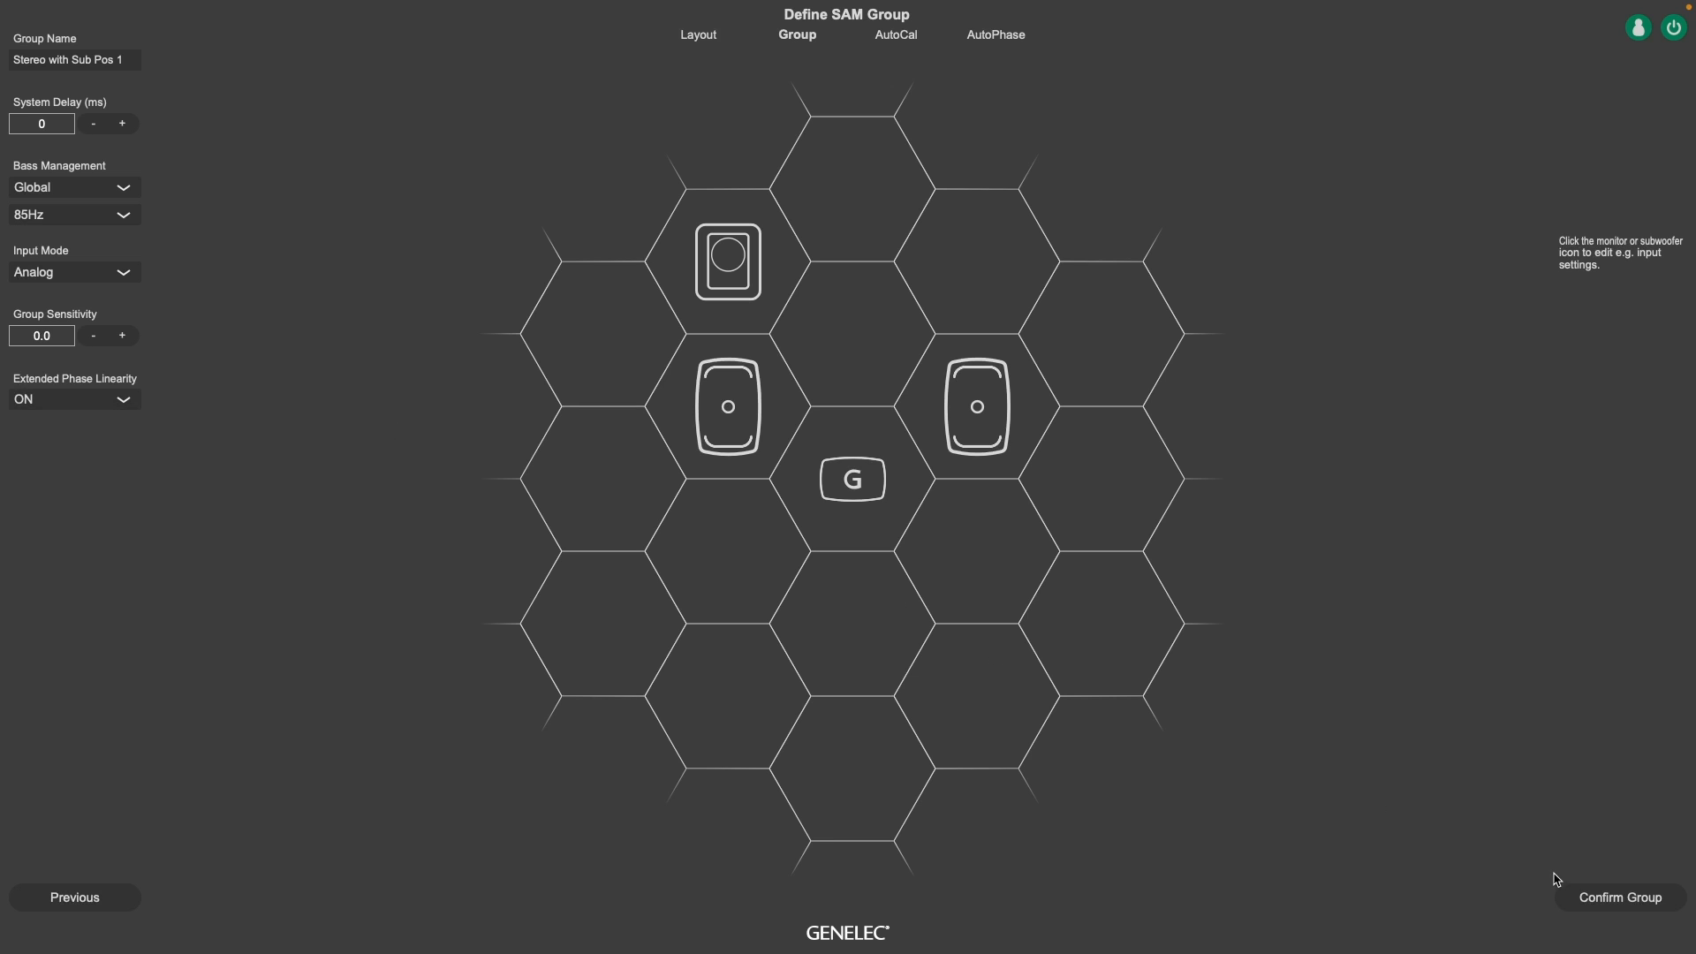
Confirm the group and save the setup as "Tutorial" in the Setup Files folder
{"action": "left_click", "coordinate": [1576, 893]}
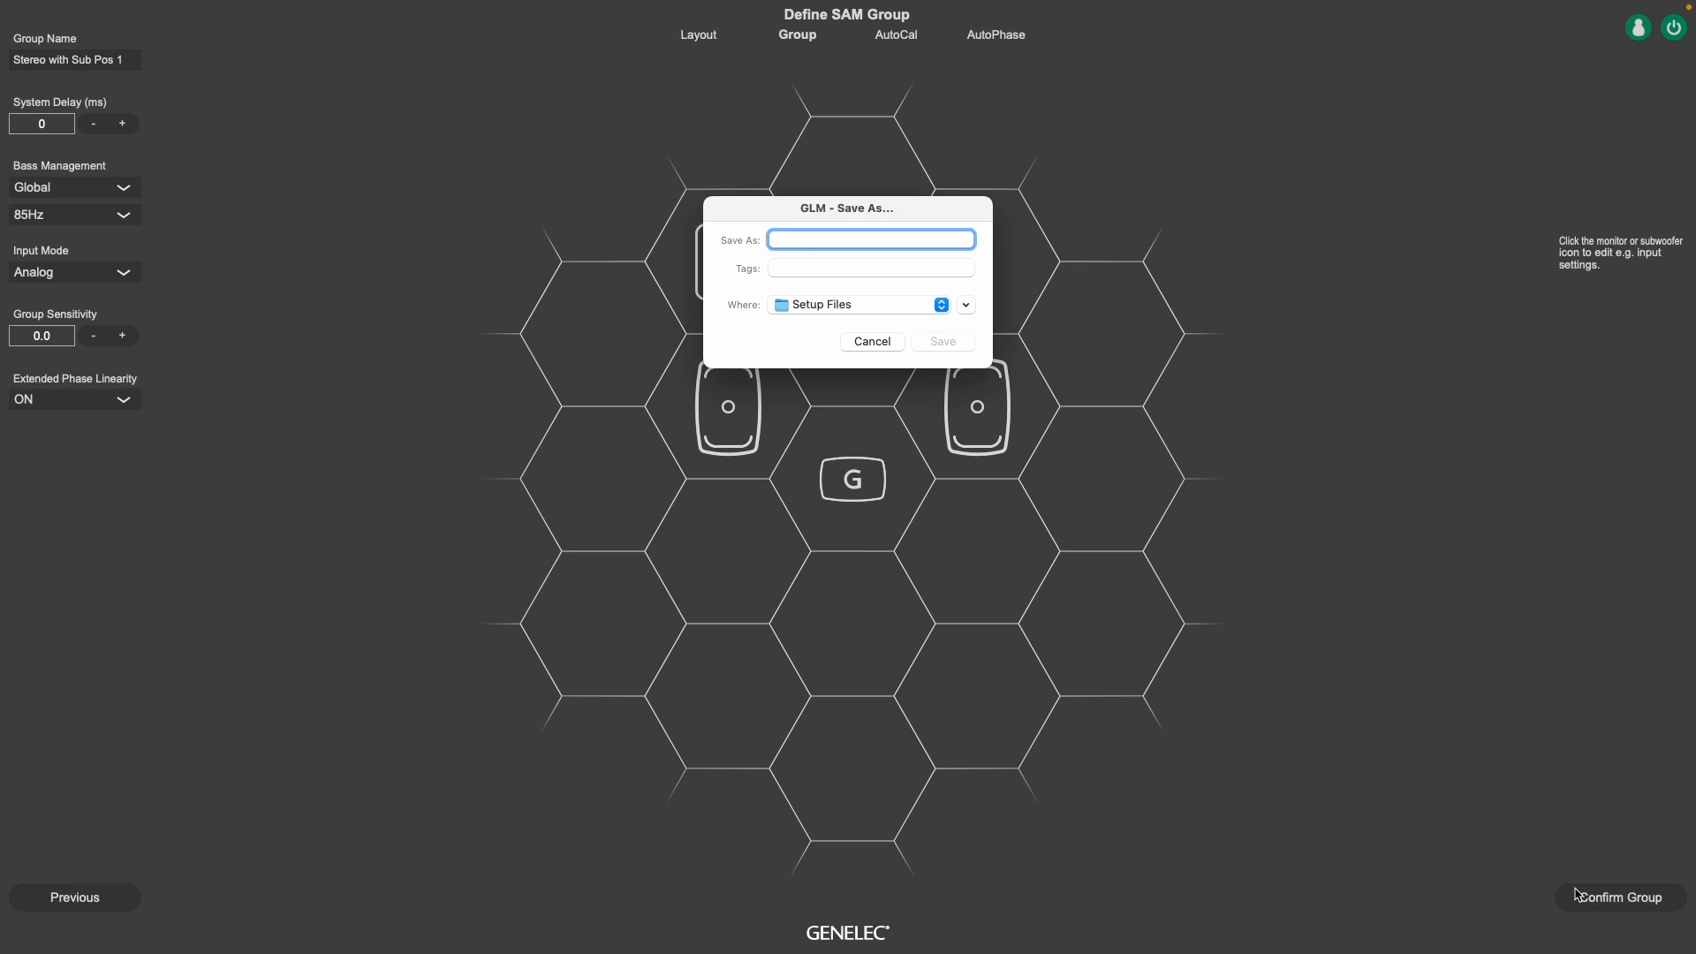
{"action": "type", "text": "Tutorial"}
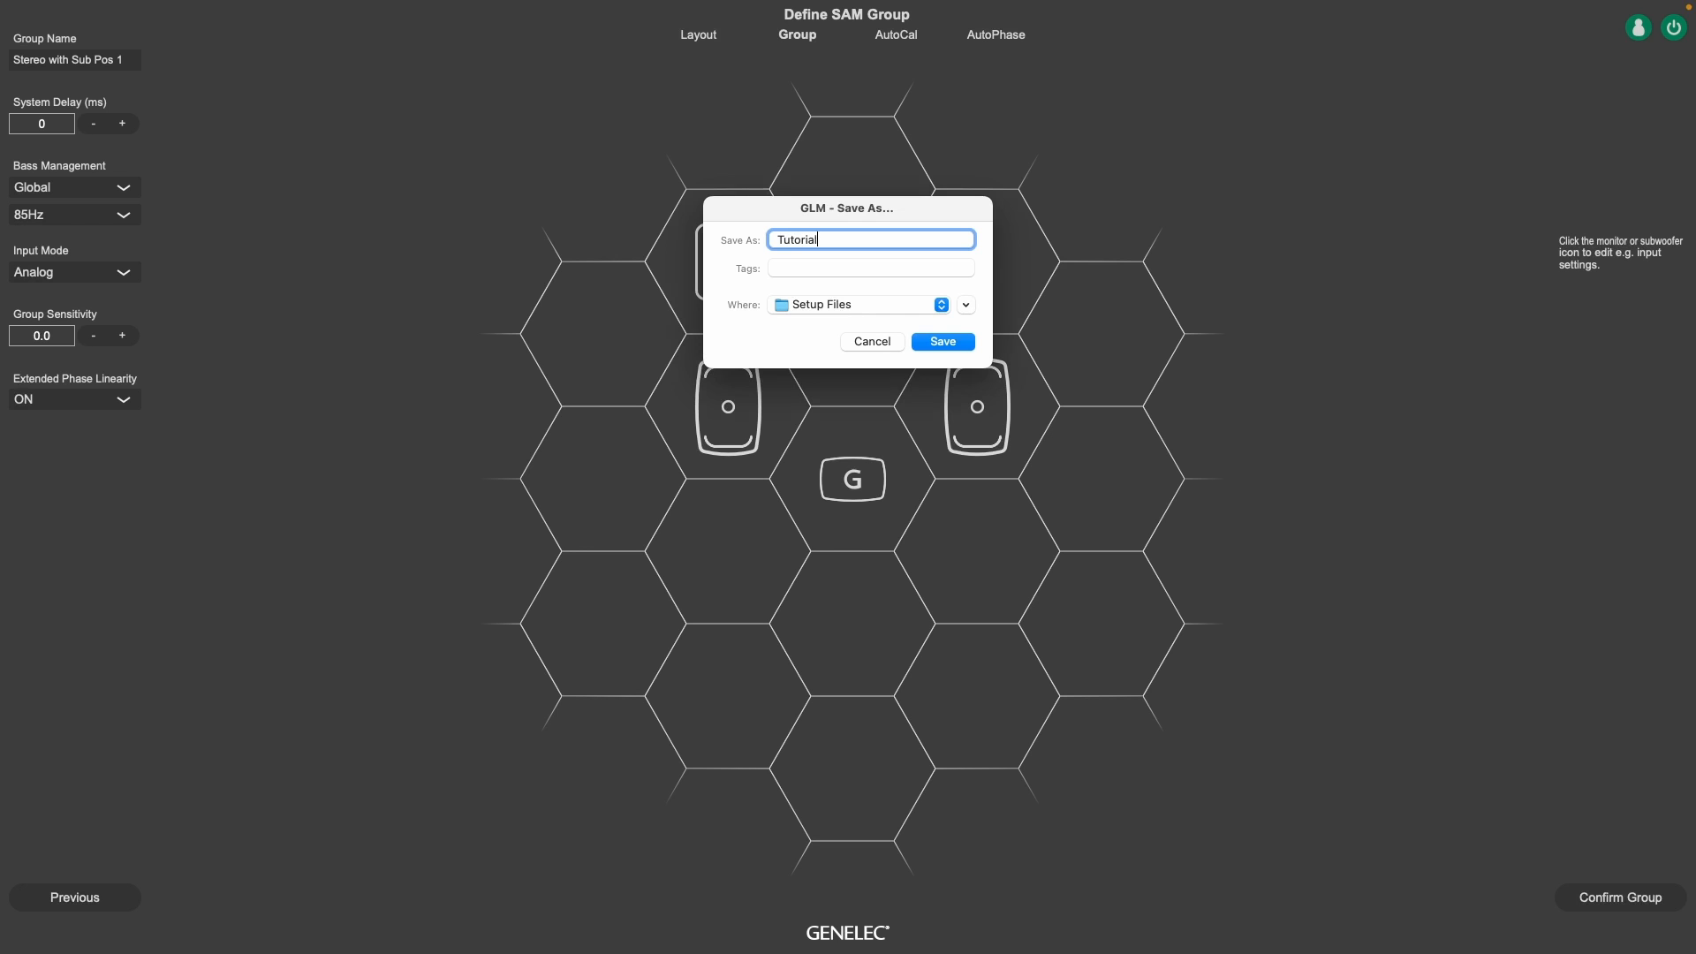
{"action": "key", "text": "Return"}
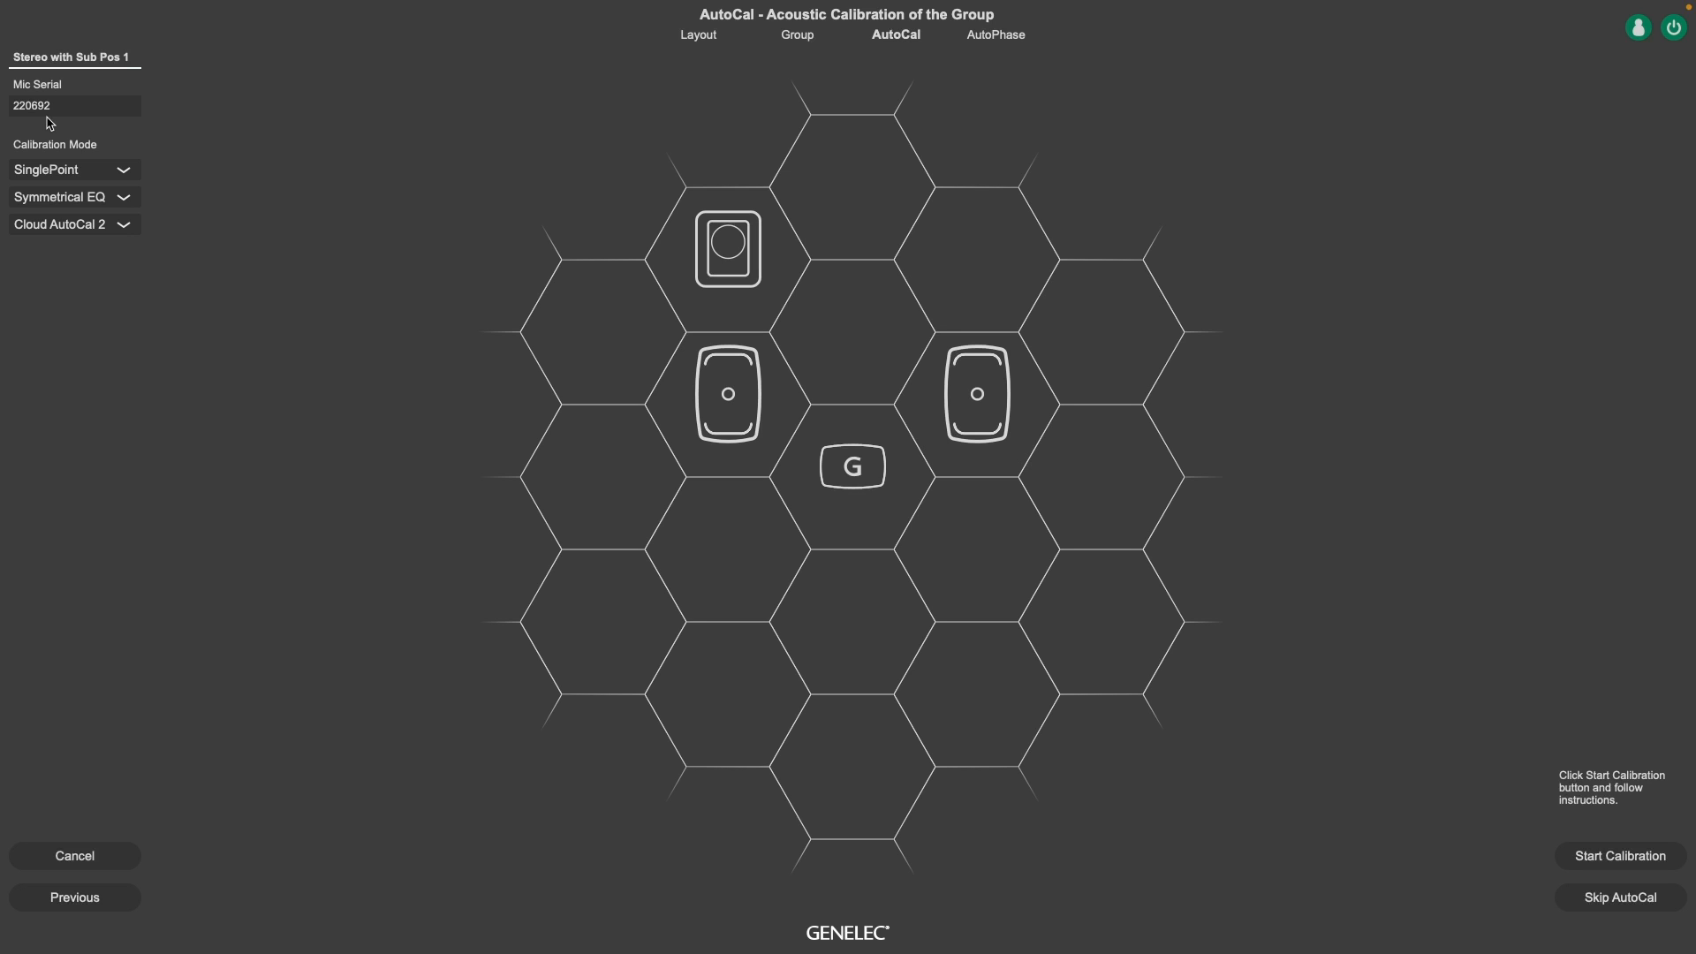
Review the calibration mode options and start the calibration with SinglePoint, Symmetrical EQ and Cloud AutoCal 2
{"action": "left_click", "coordinate": [125, 172]}
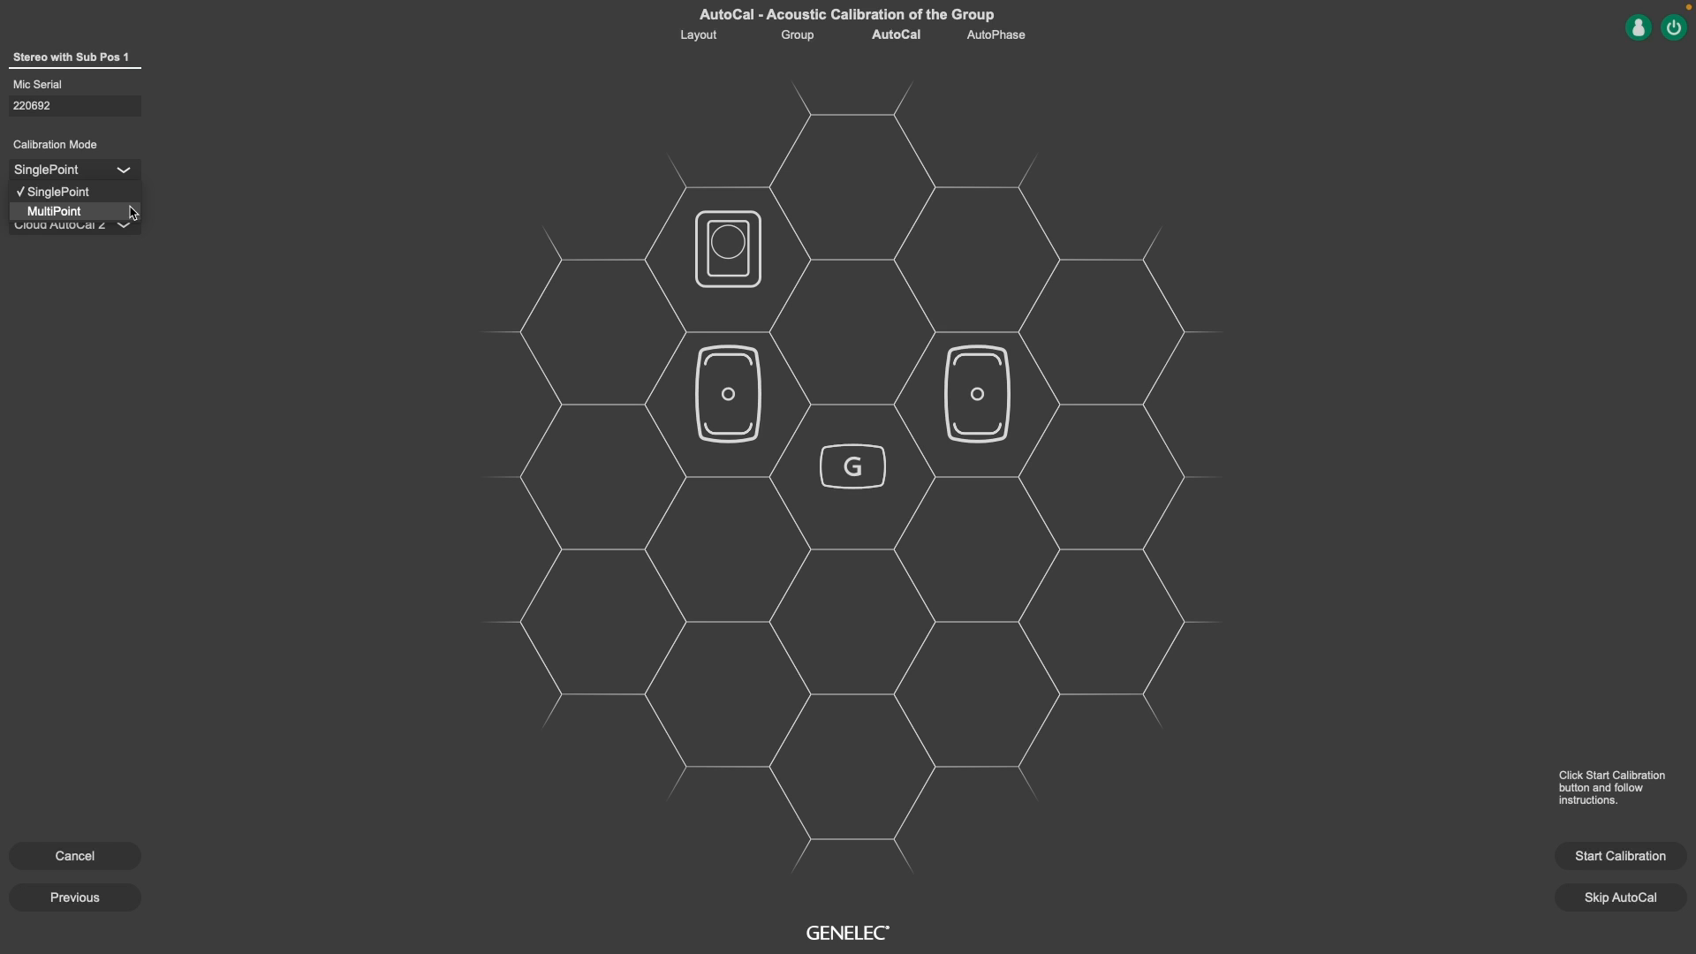
{"action": "left_click", "coordinate": [194, 200]}
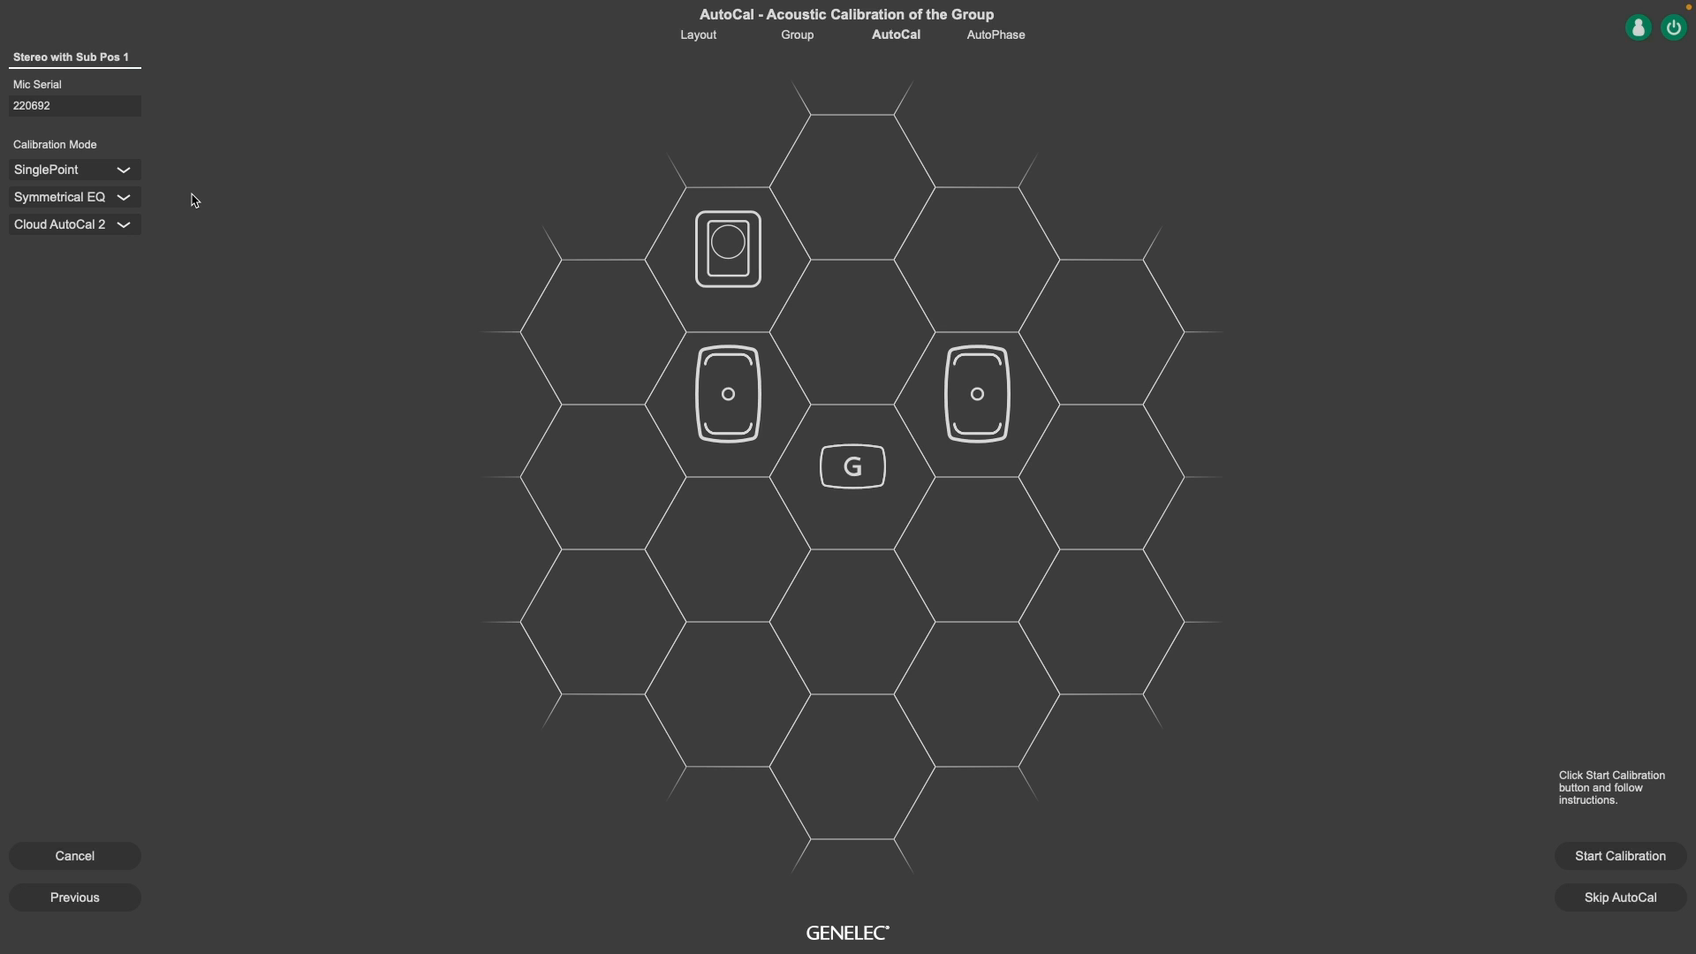
{"action": "left_click", "coordinate": [125, 199]}
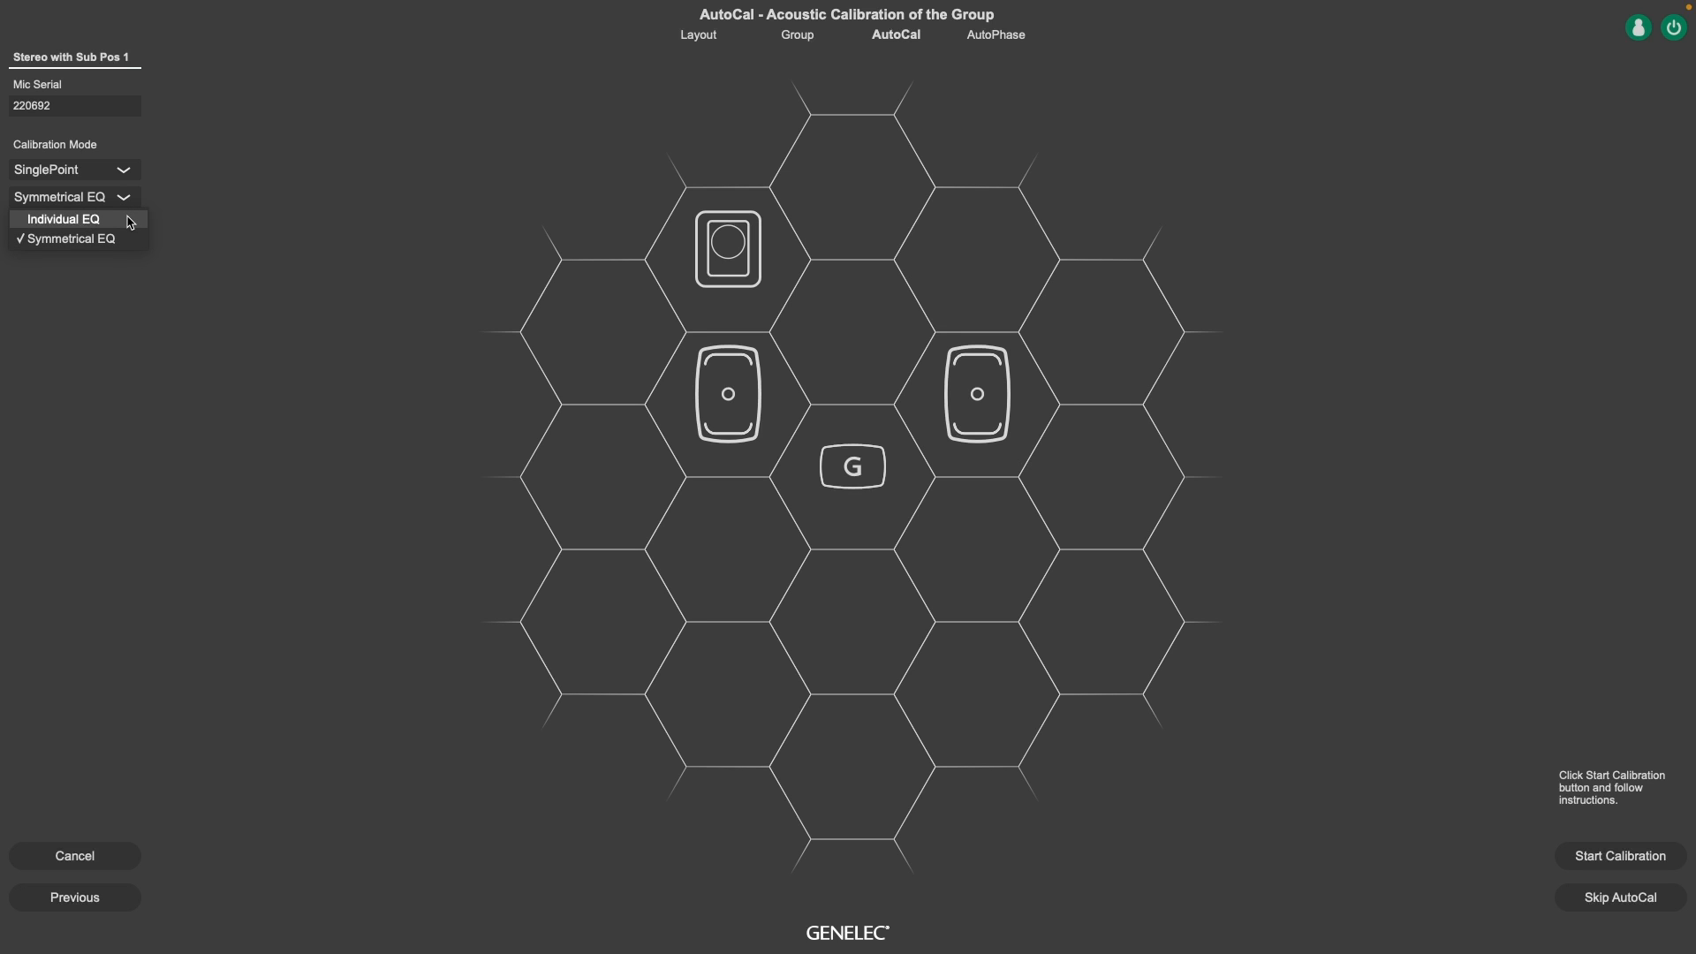
{"action": "left_click", "coordinate": [186, 195]}
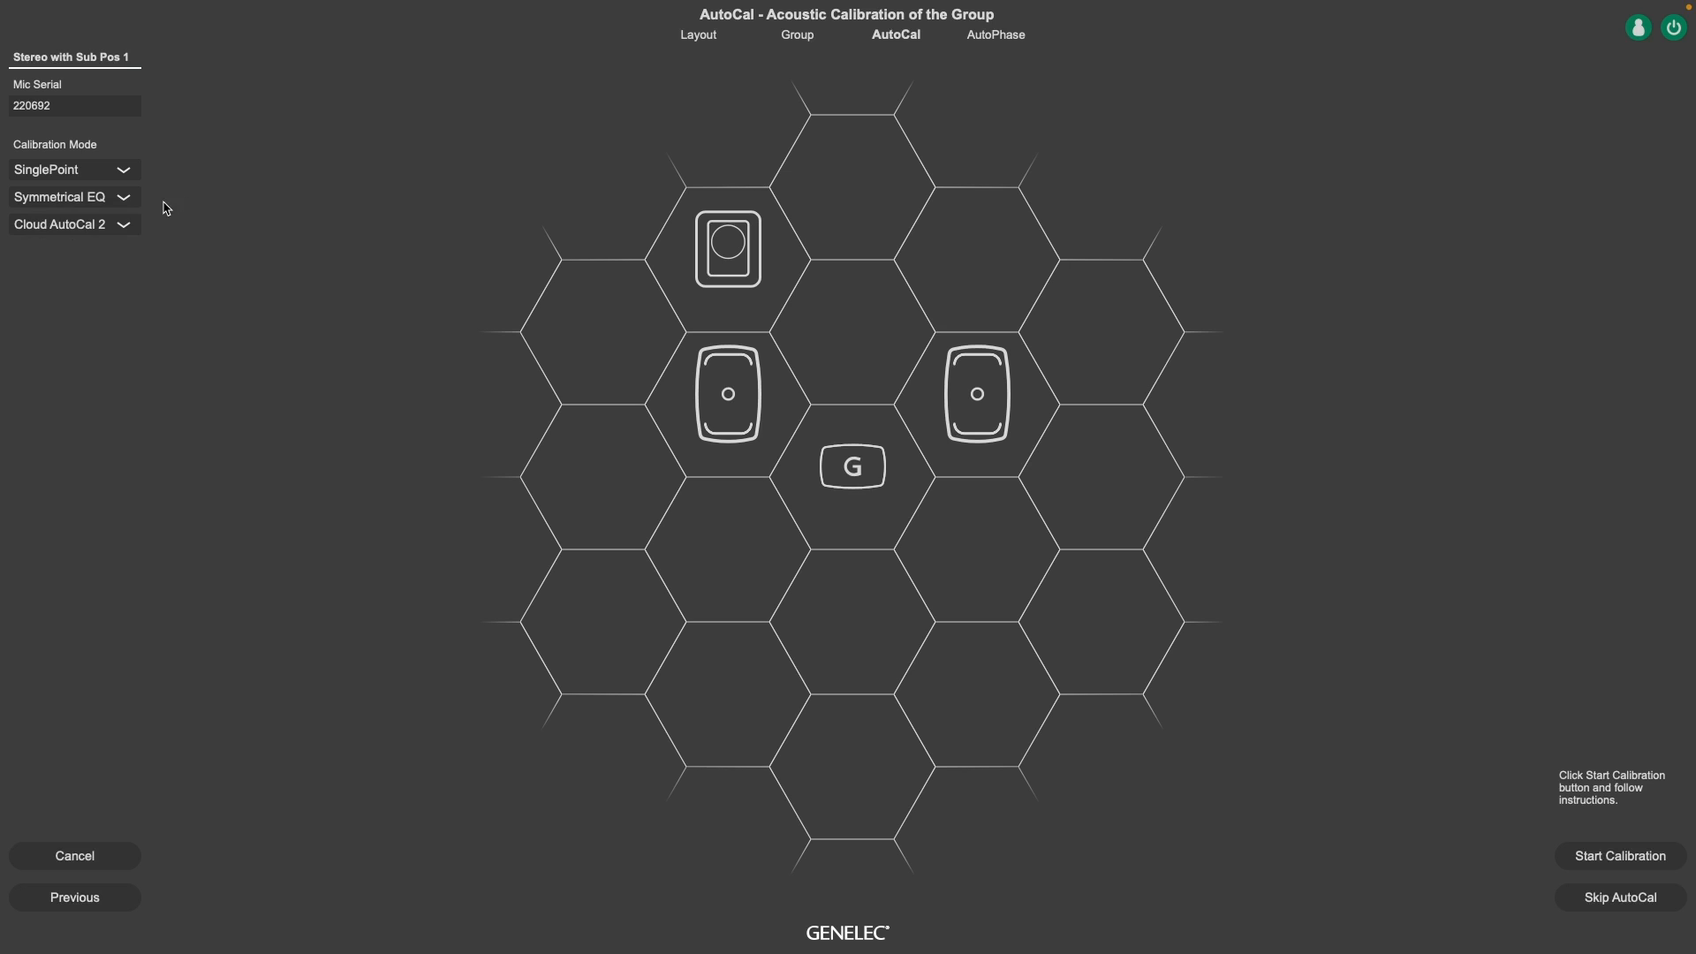
{"action": "left_click", "coordinate": [129, 227]}
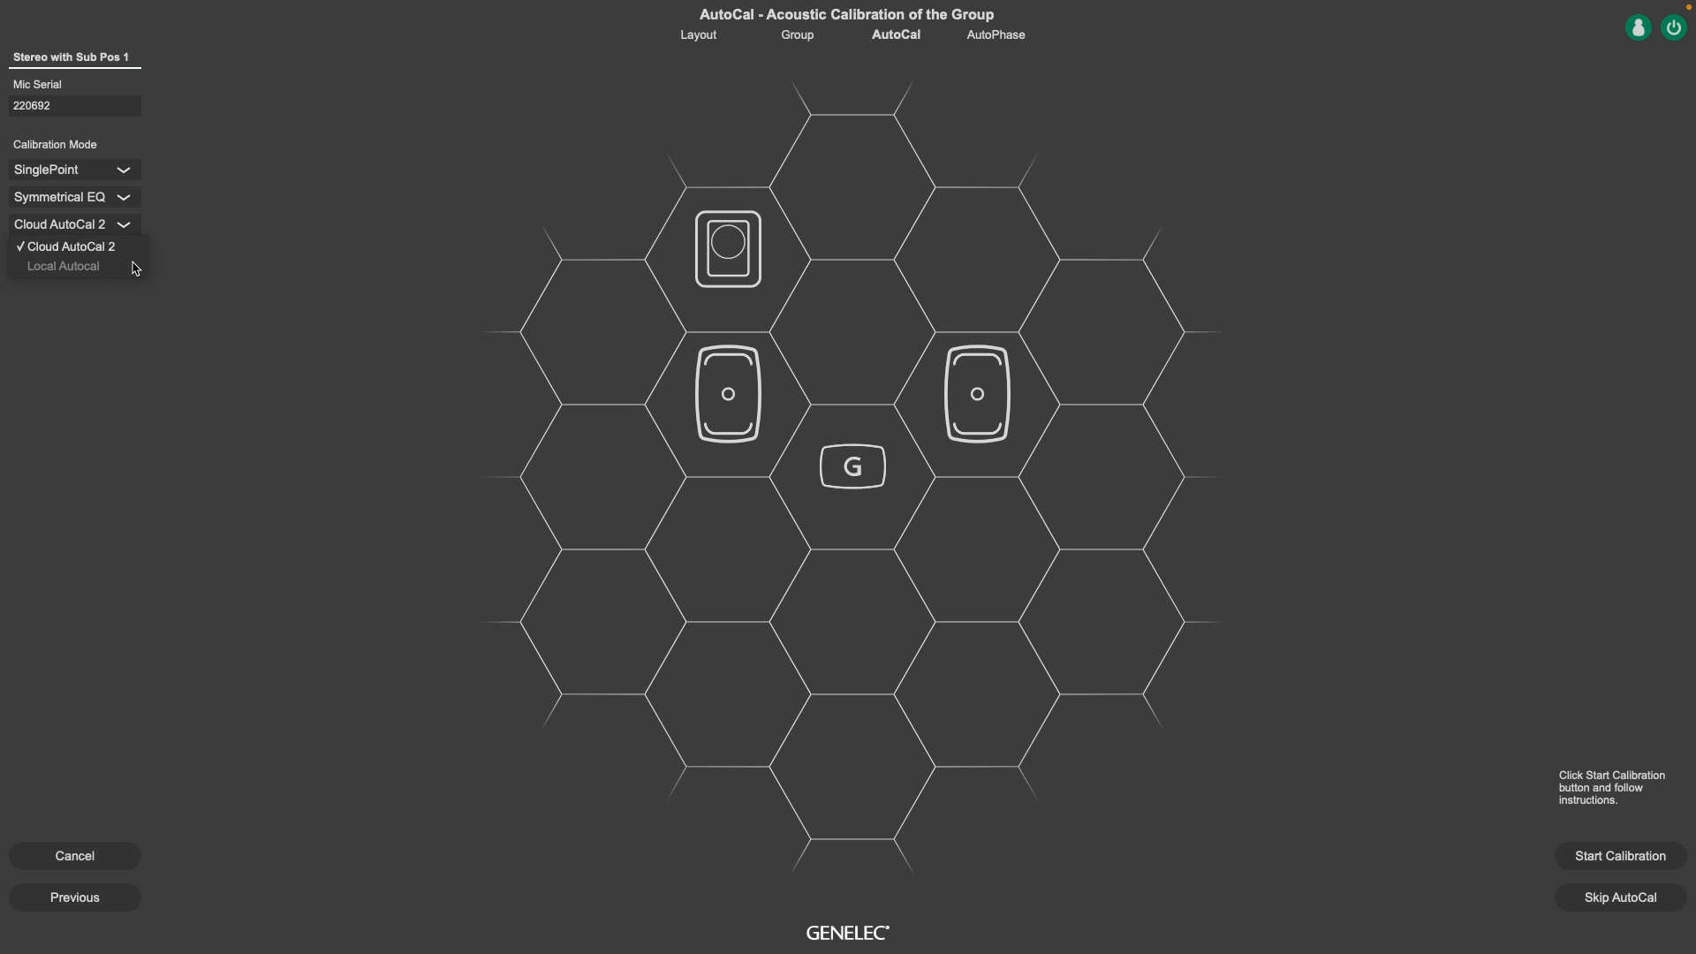
{"action": "left_click", "coordinate": [206, 251]}
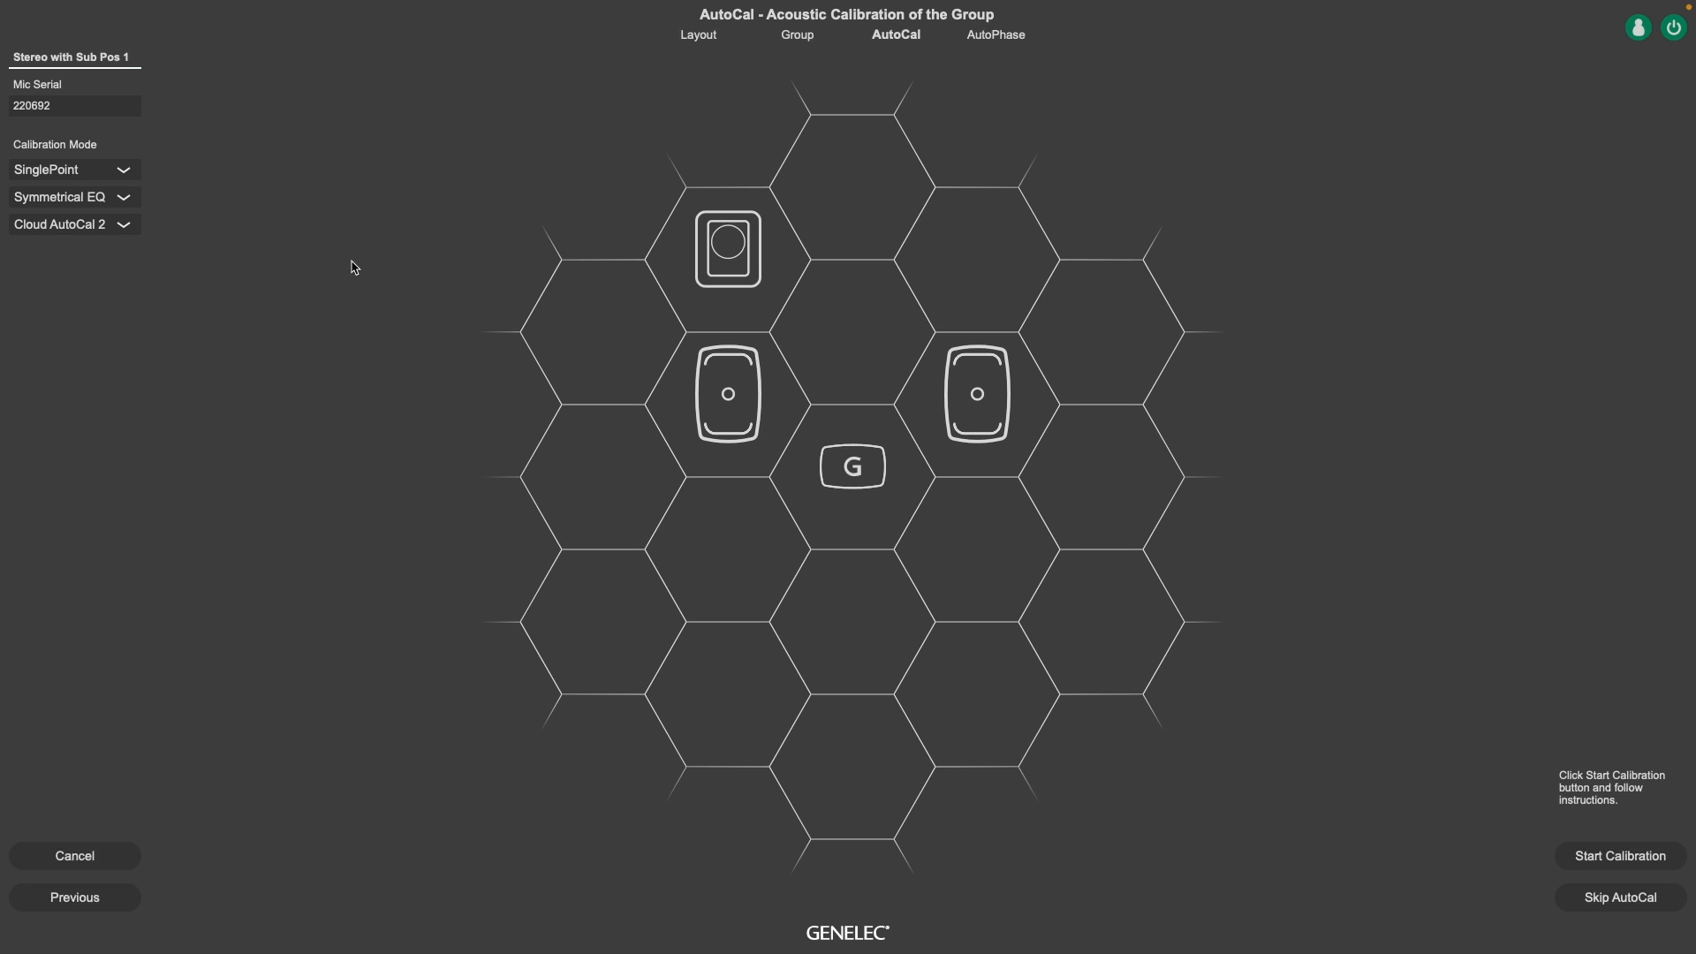
{"action": "left_click", "coordinate": [1633, 861]}
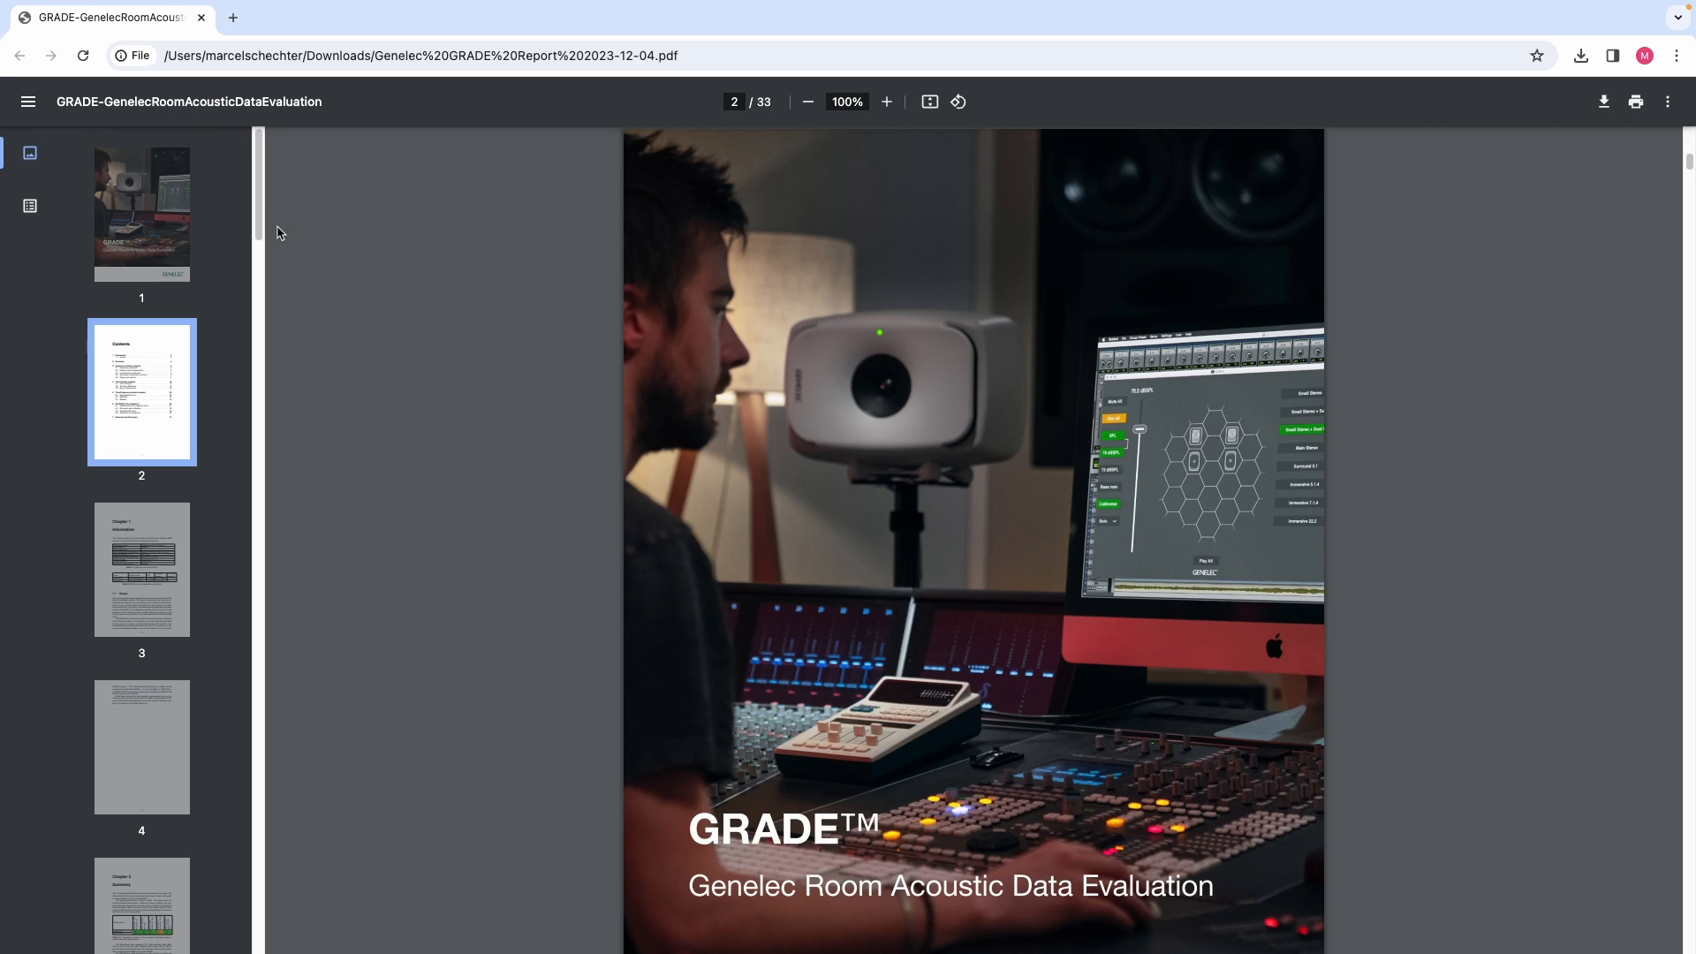
Browse the contents and page 17 of the GRADE report PDF, and locate the GRADE Report Order service in GLM
{"action": "key", "text": "Right"}
{"action": "left_click_drag", "start_coordinate": [258, 237], "coordinate": [271, 575]}
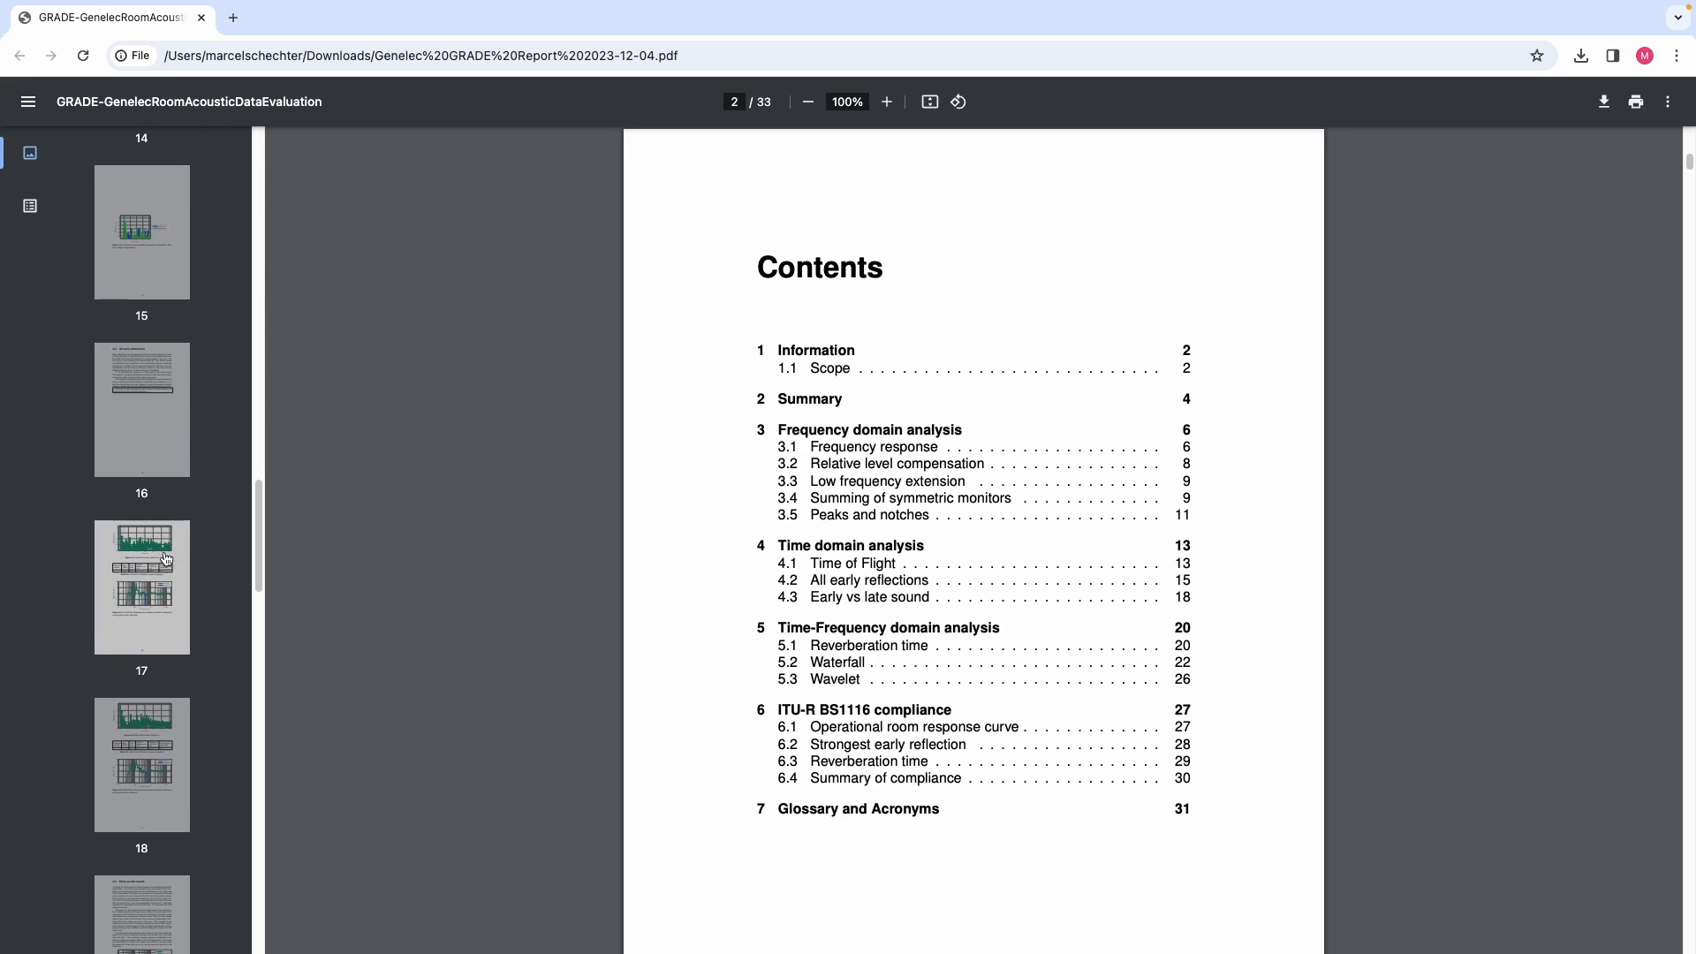
{"action": "left_click", "coordinate": [164, 558]}
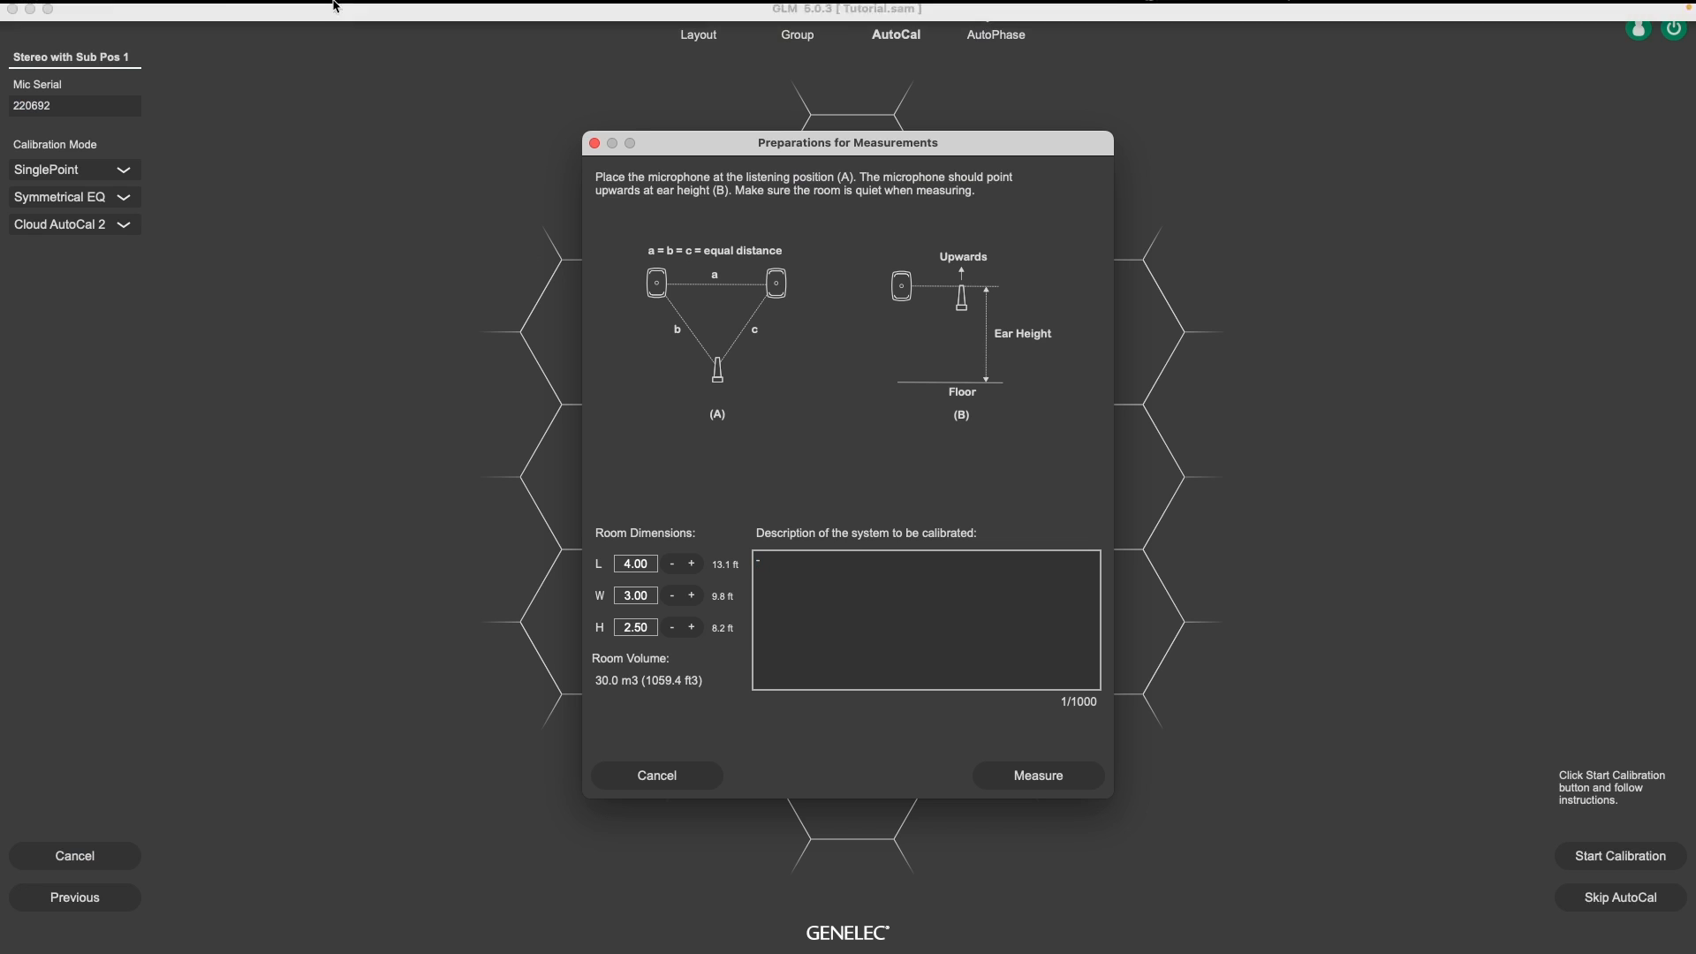
{"action": "left_click", "coordinate": [365, 10]}
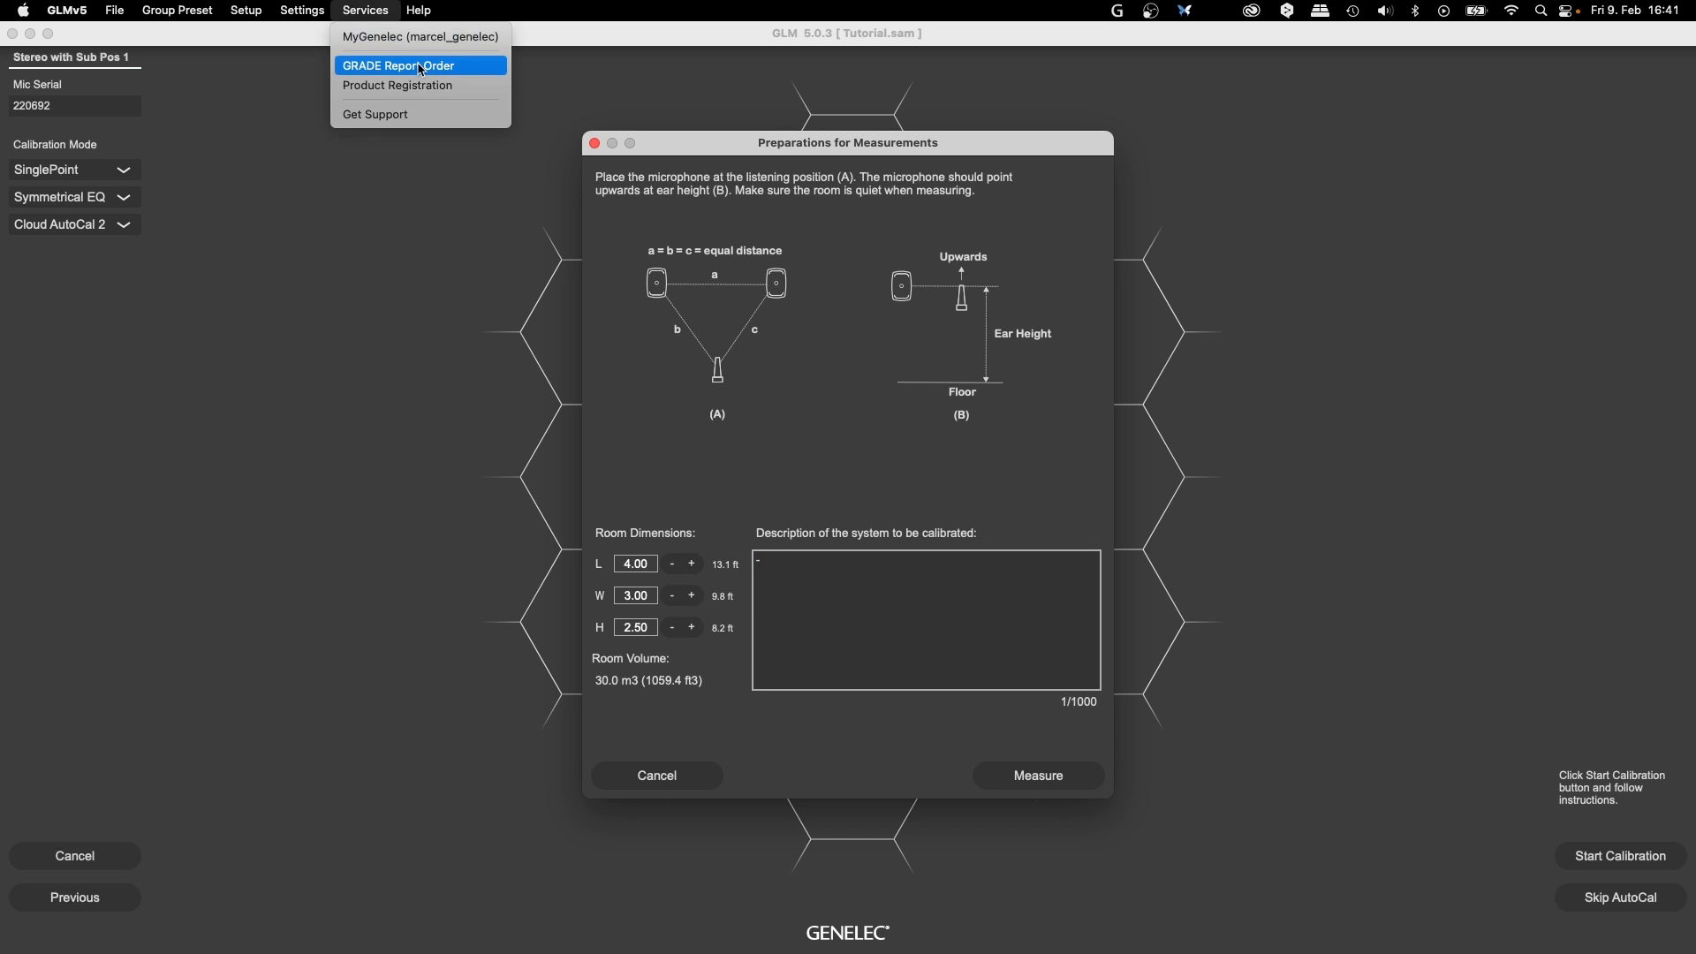
{"action": "left_click", "coordinate": [389, 12]}
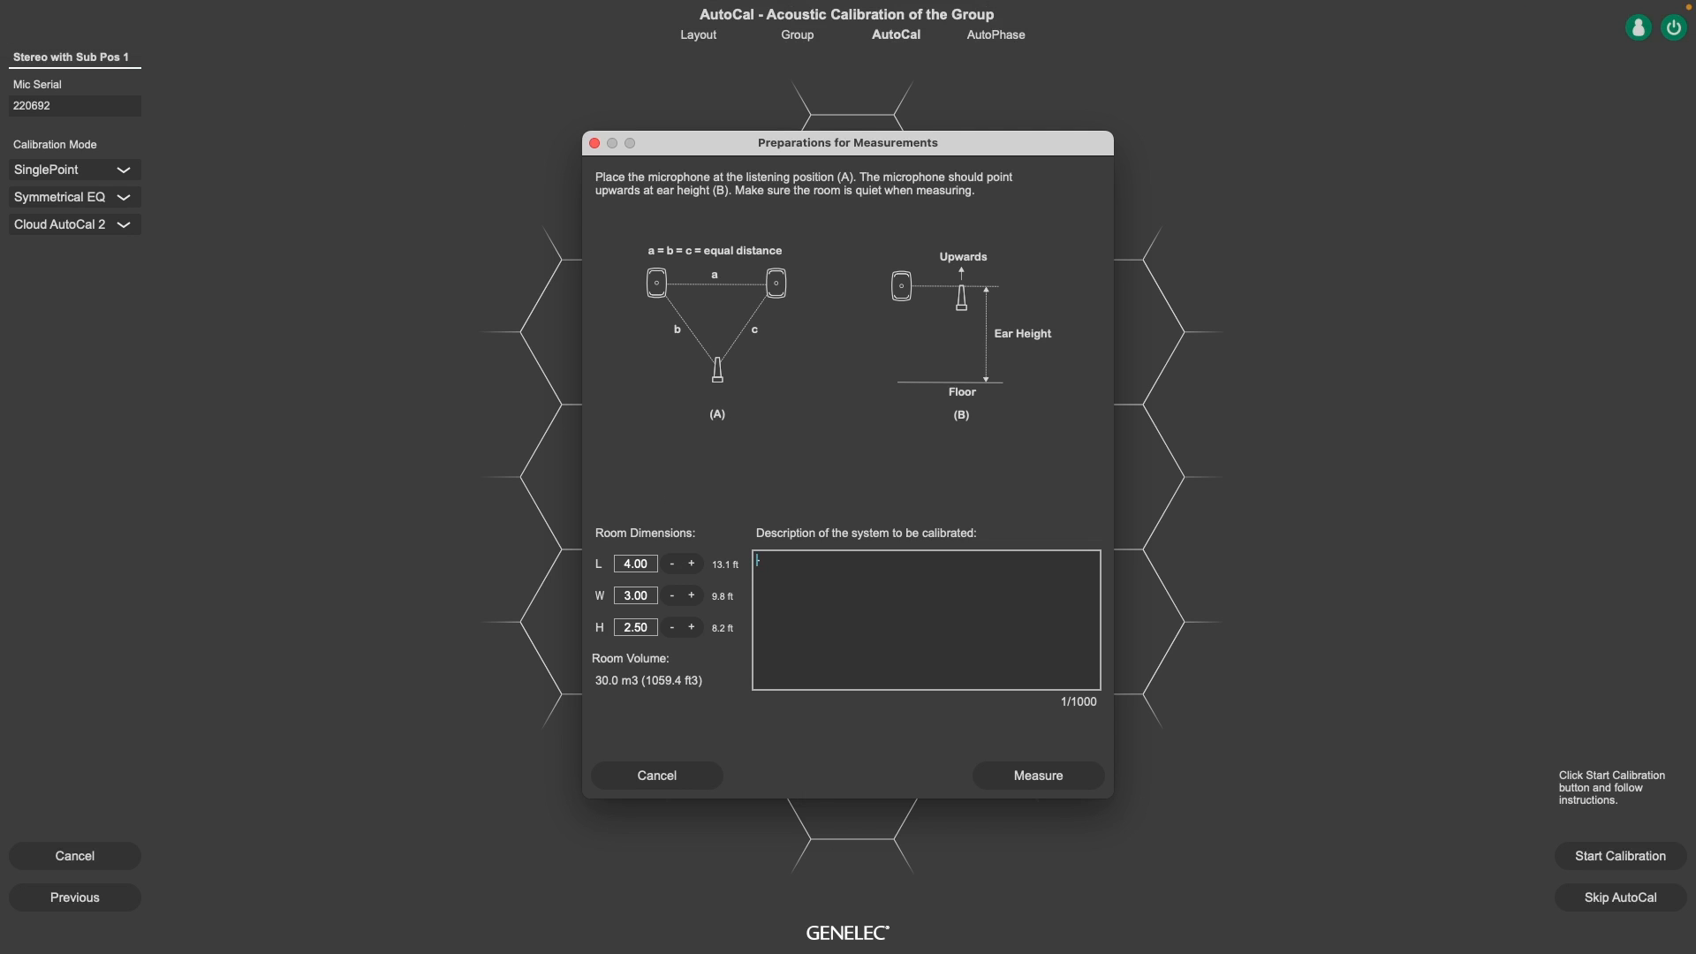
Run the acoustic calibration measurement of the group from the measurement preparations dialog
{"action": "left_click", "coordinate": [1083, 785]}
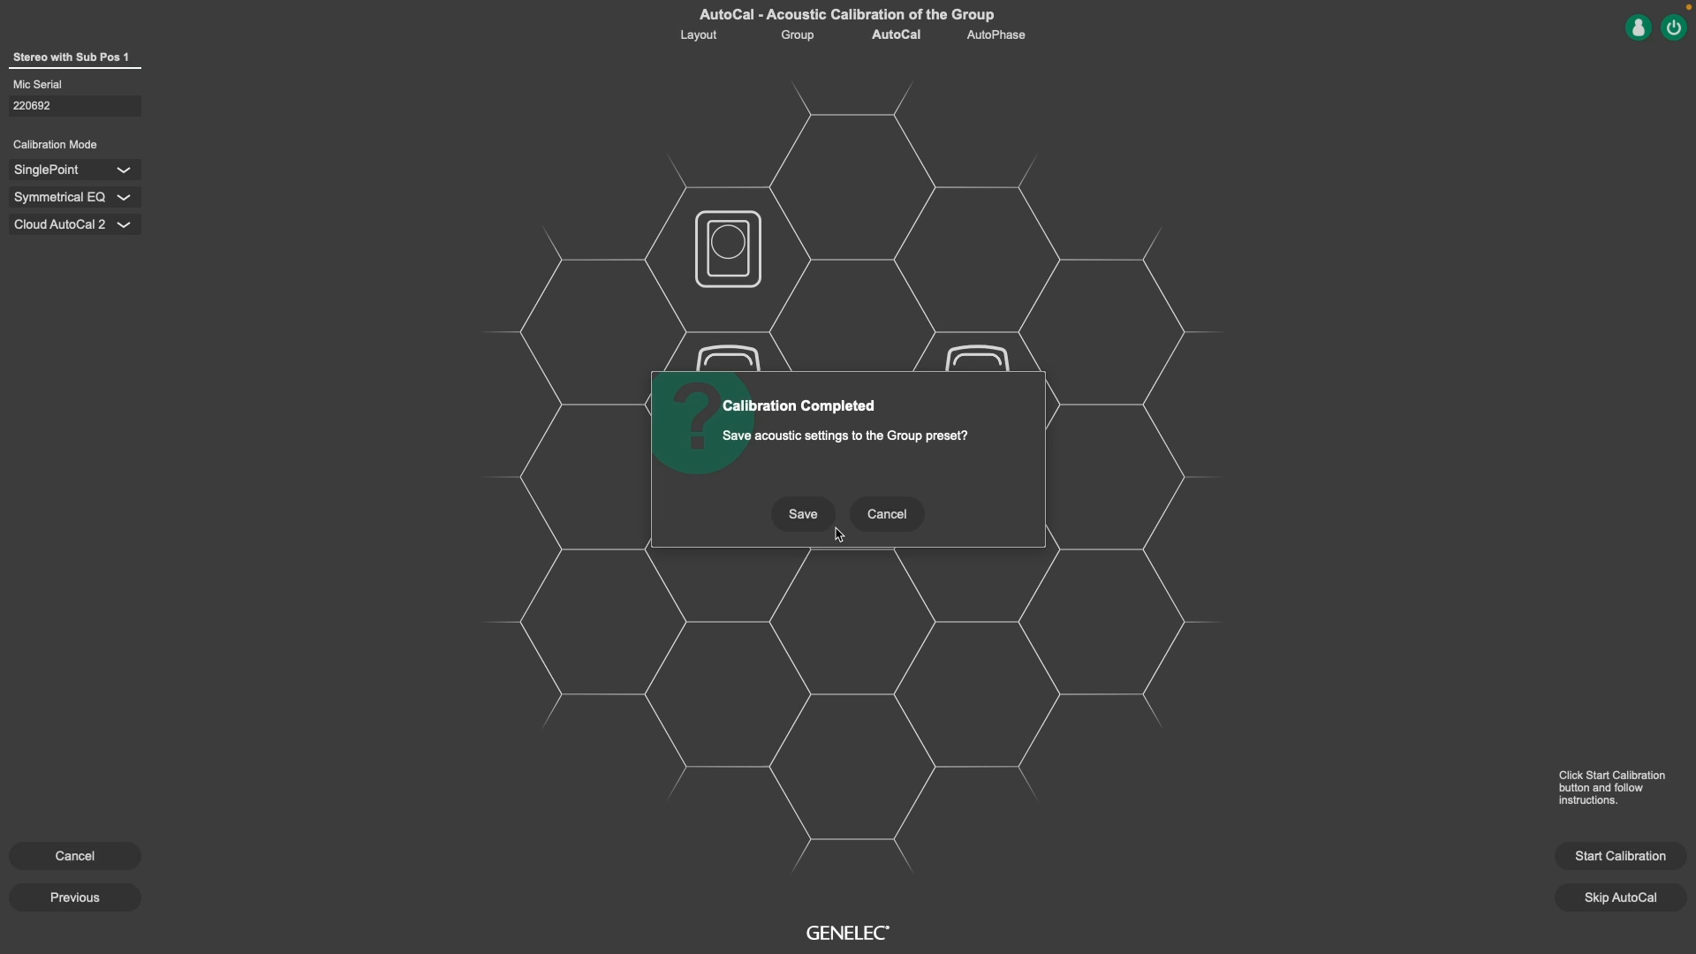
Save the acoustic settings to the group preset and confirm AutoCal
{"action": "left_click", "coordinate": [823, 520]}
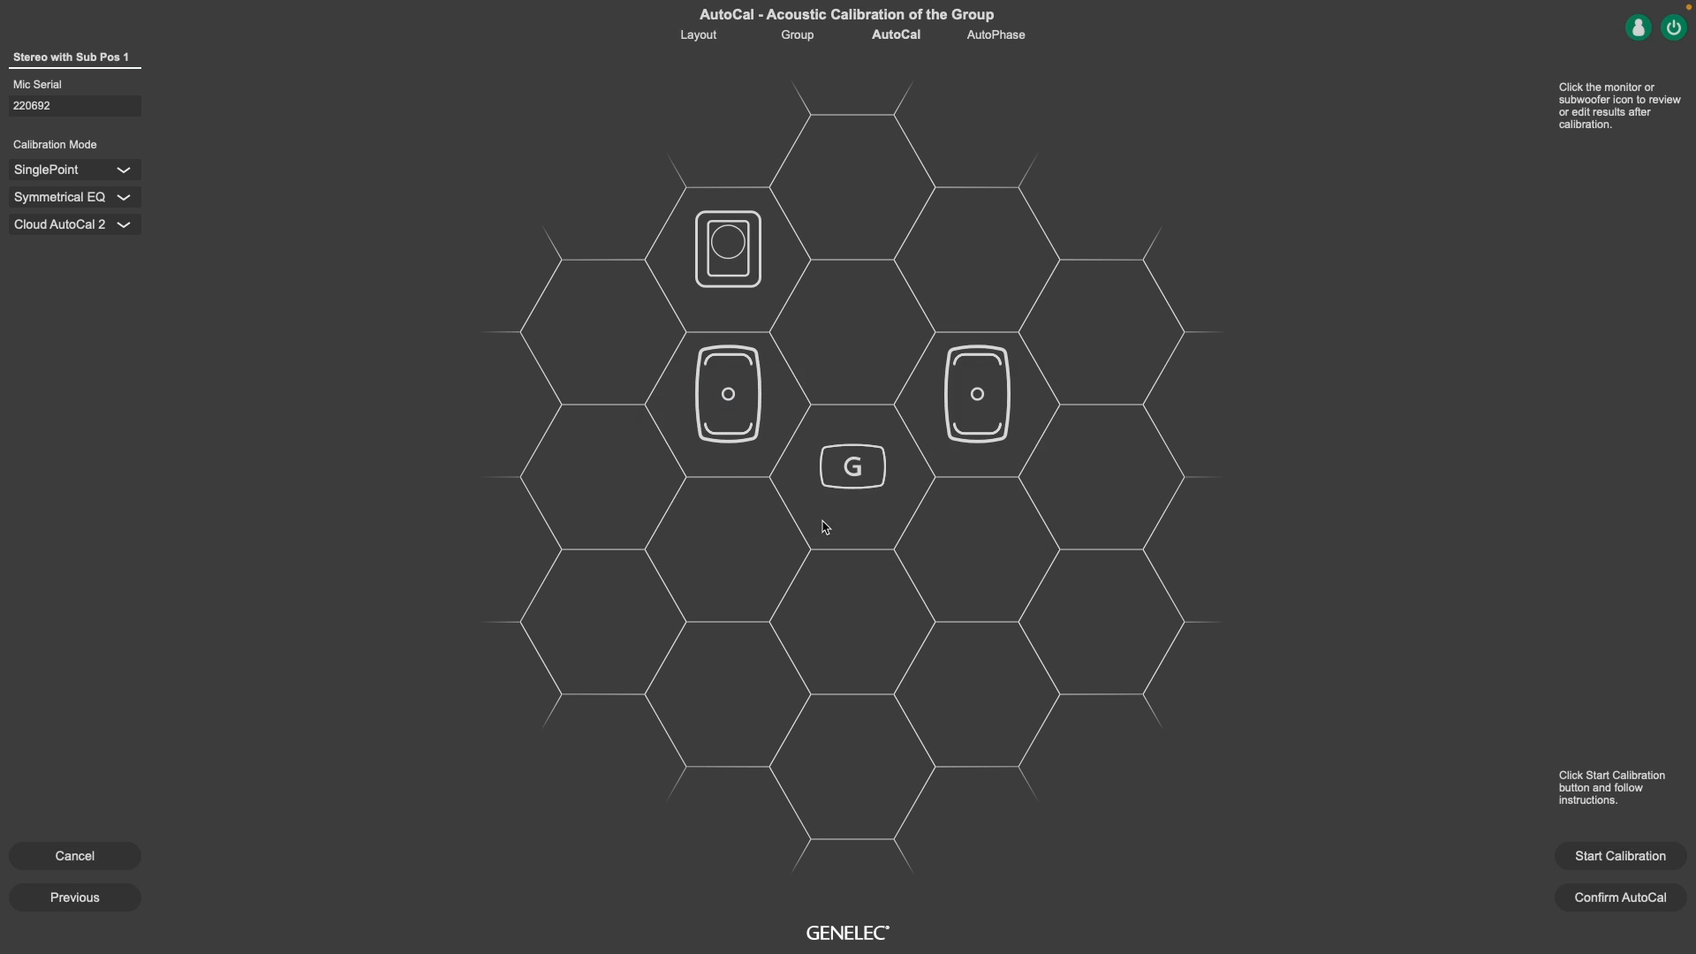
{"action": "left_click", "coordinate": [1577, 906]}
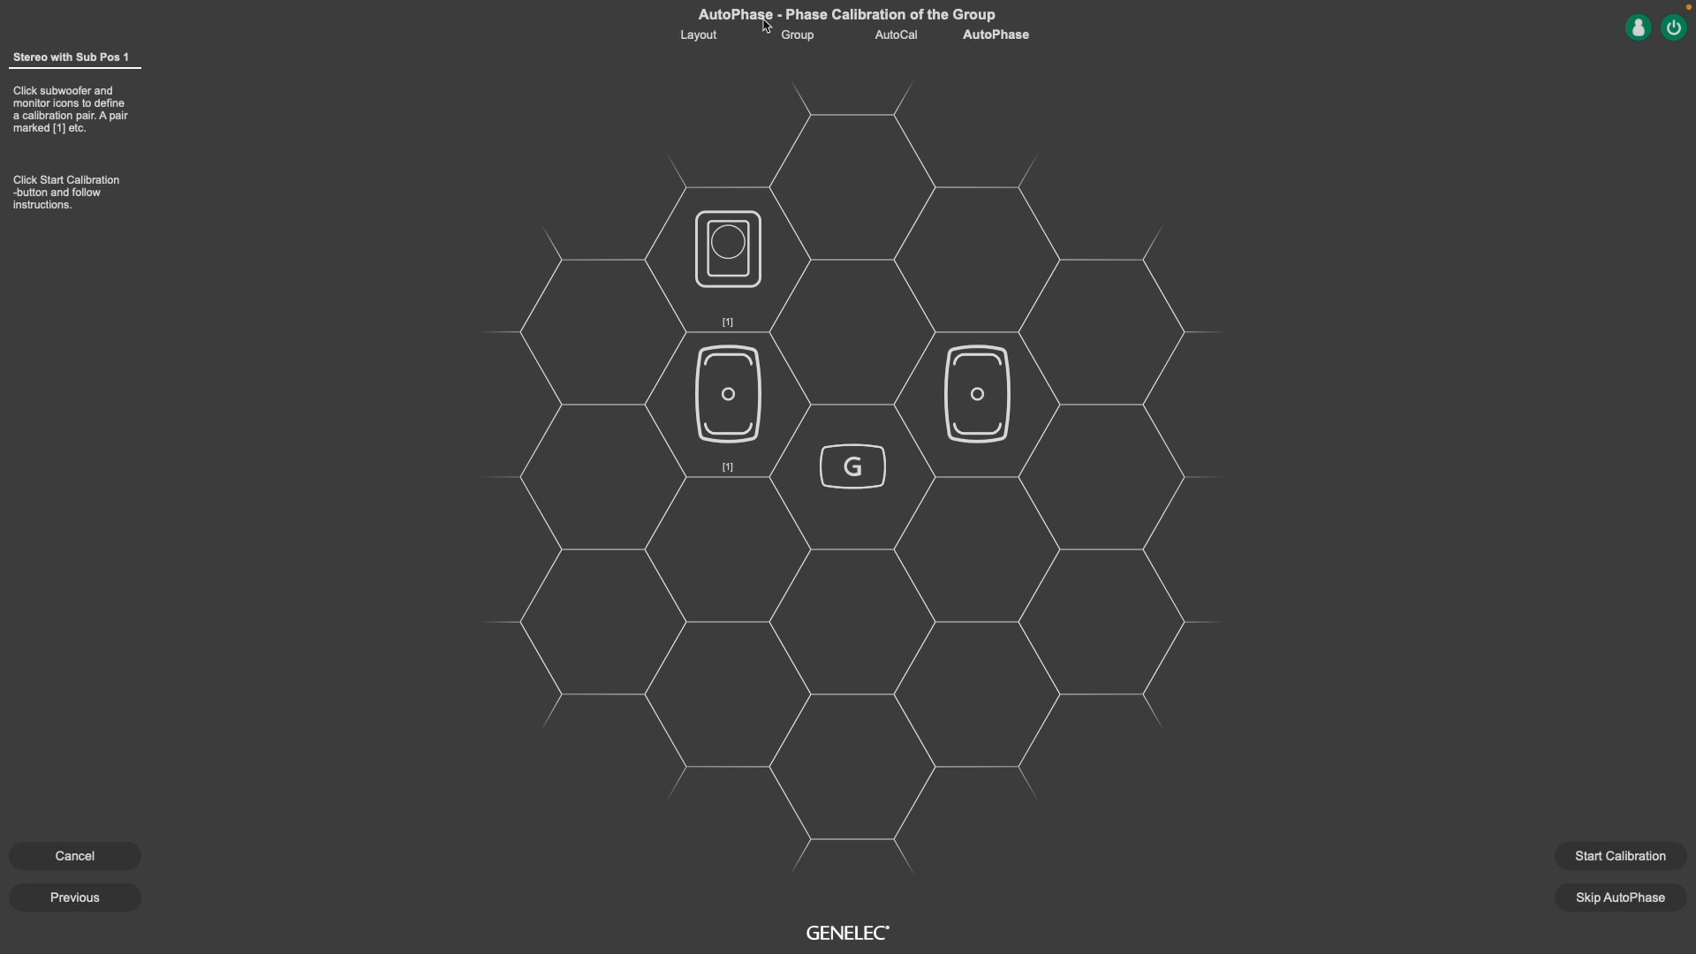
Run the AutoPhase calibration with the subwoofer and the left monitor as the calibration pair, and confirm AutoPhase
{"action": "left_click", "coordinate": [748, 248]}
{"action": "left_click", "coordinate": [752, 403]}
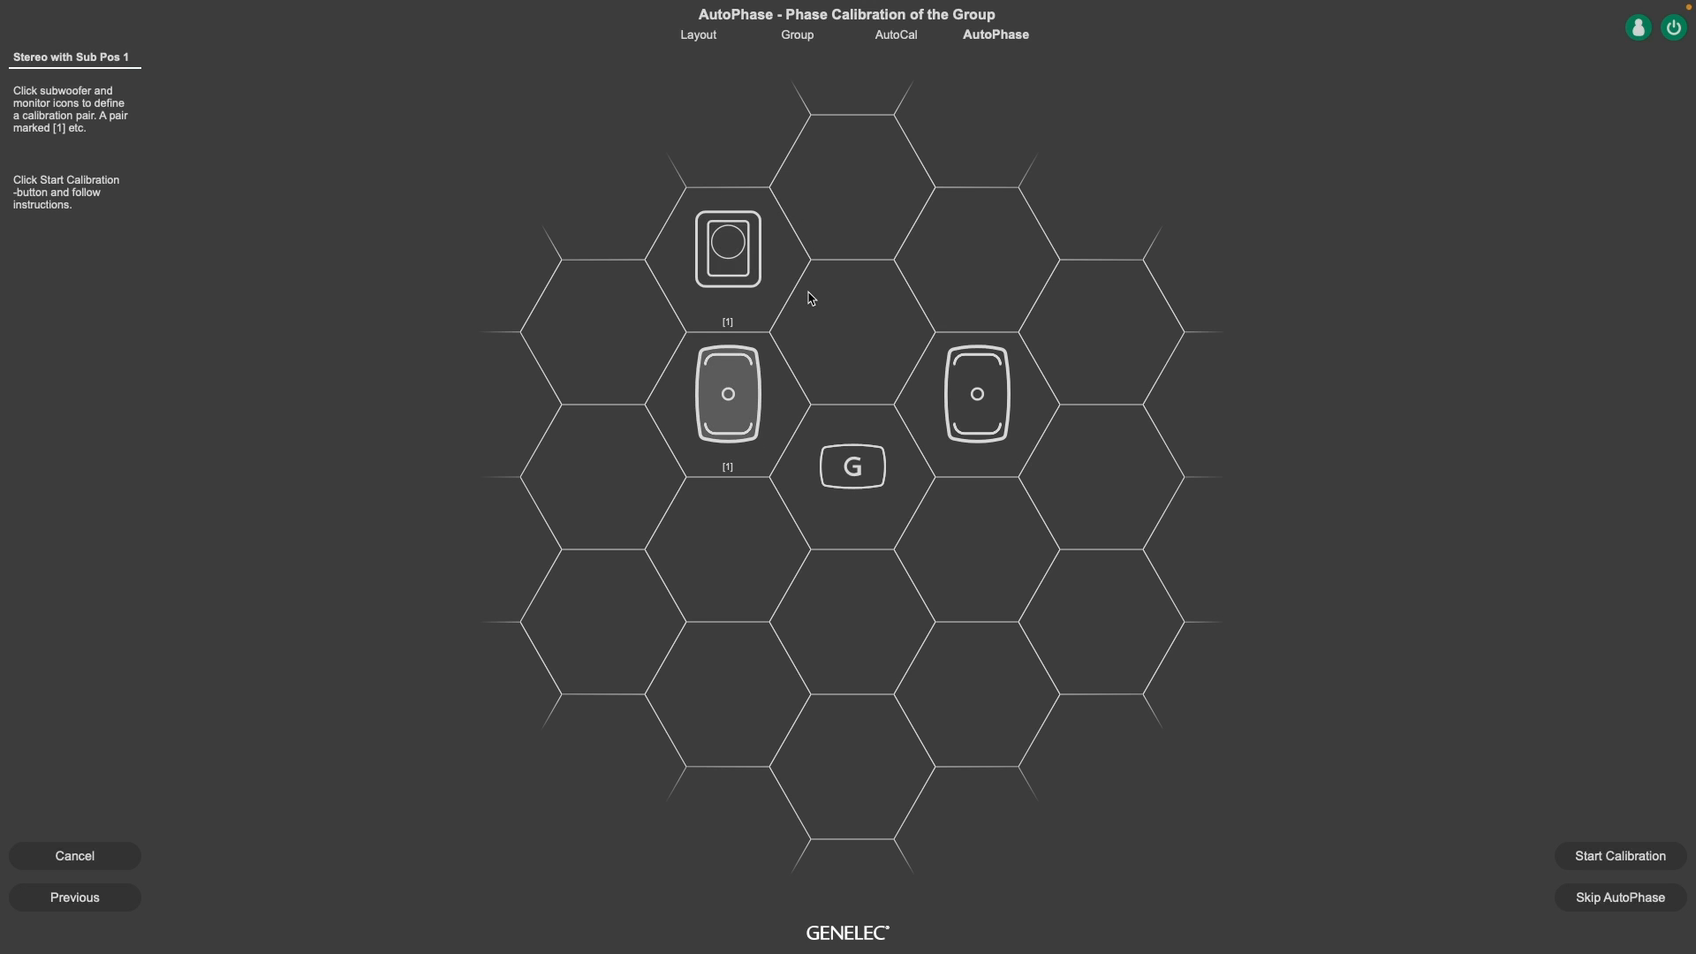
{"action": "left_click", "coordinate": [1583, 855]}
{"action": "left_click", "coordinate": [796, 547]}
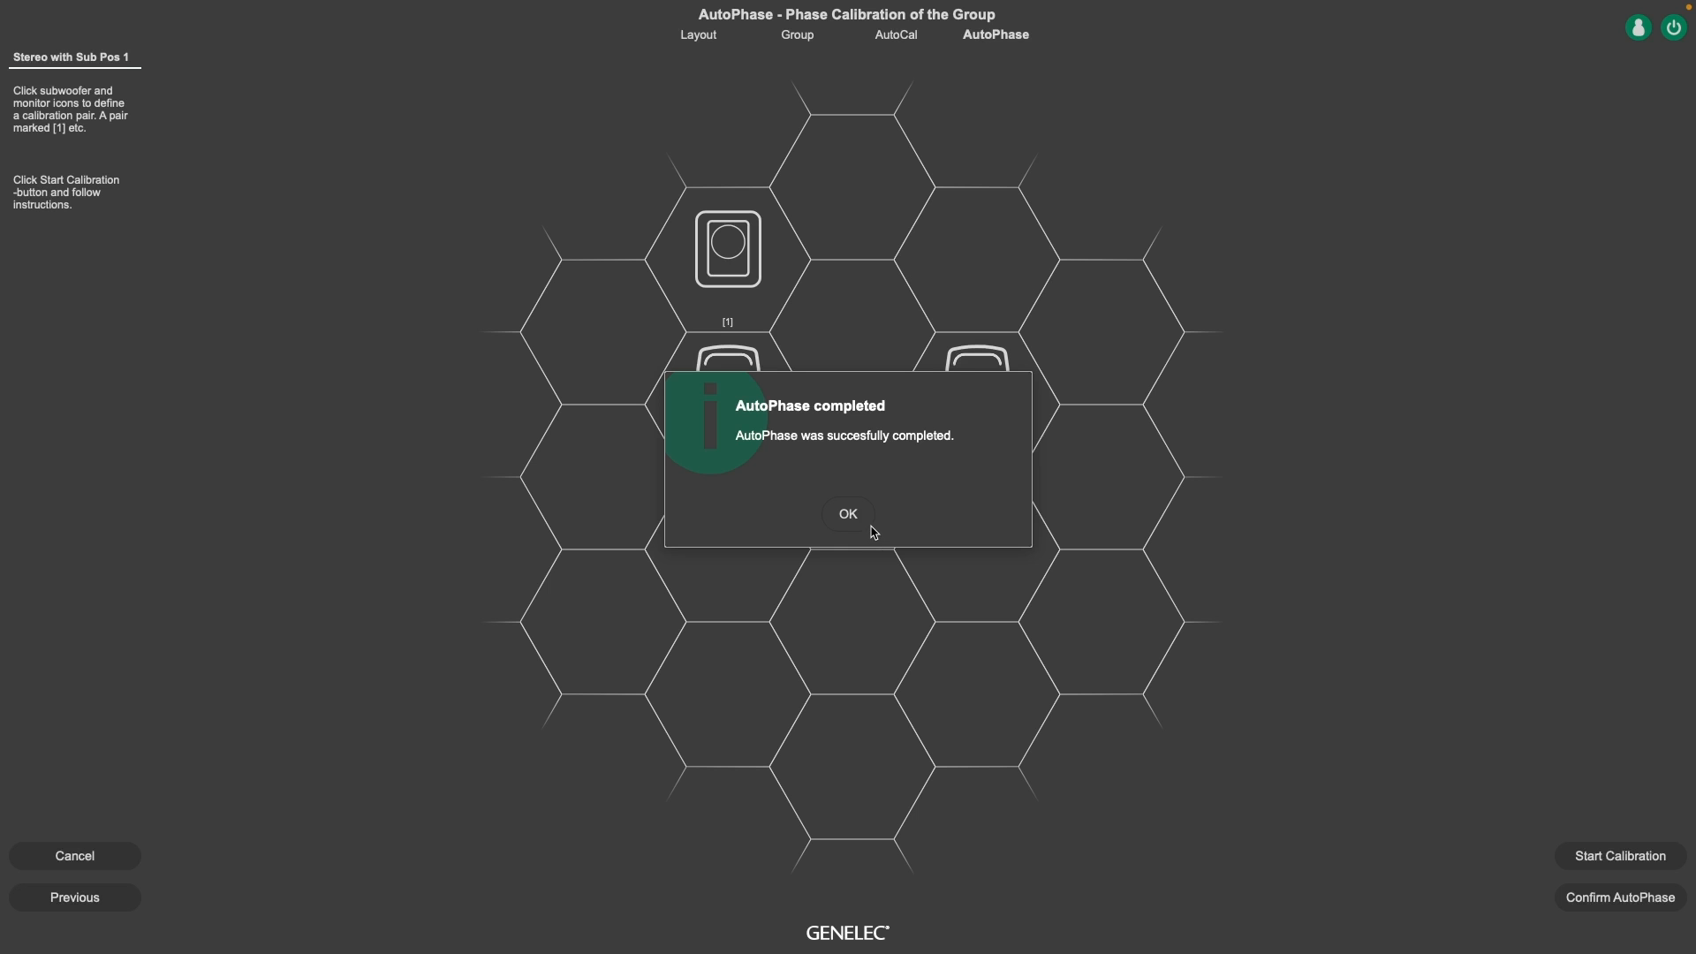
{"action": "left_click", "coordinate": [874, 528]}
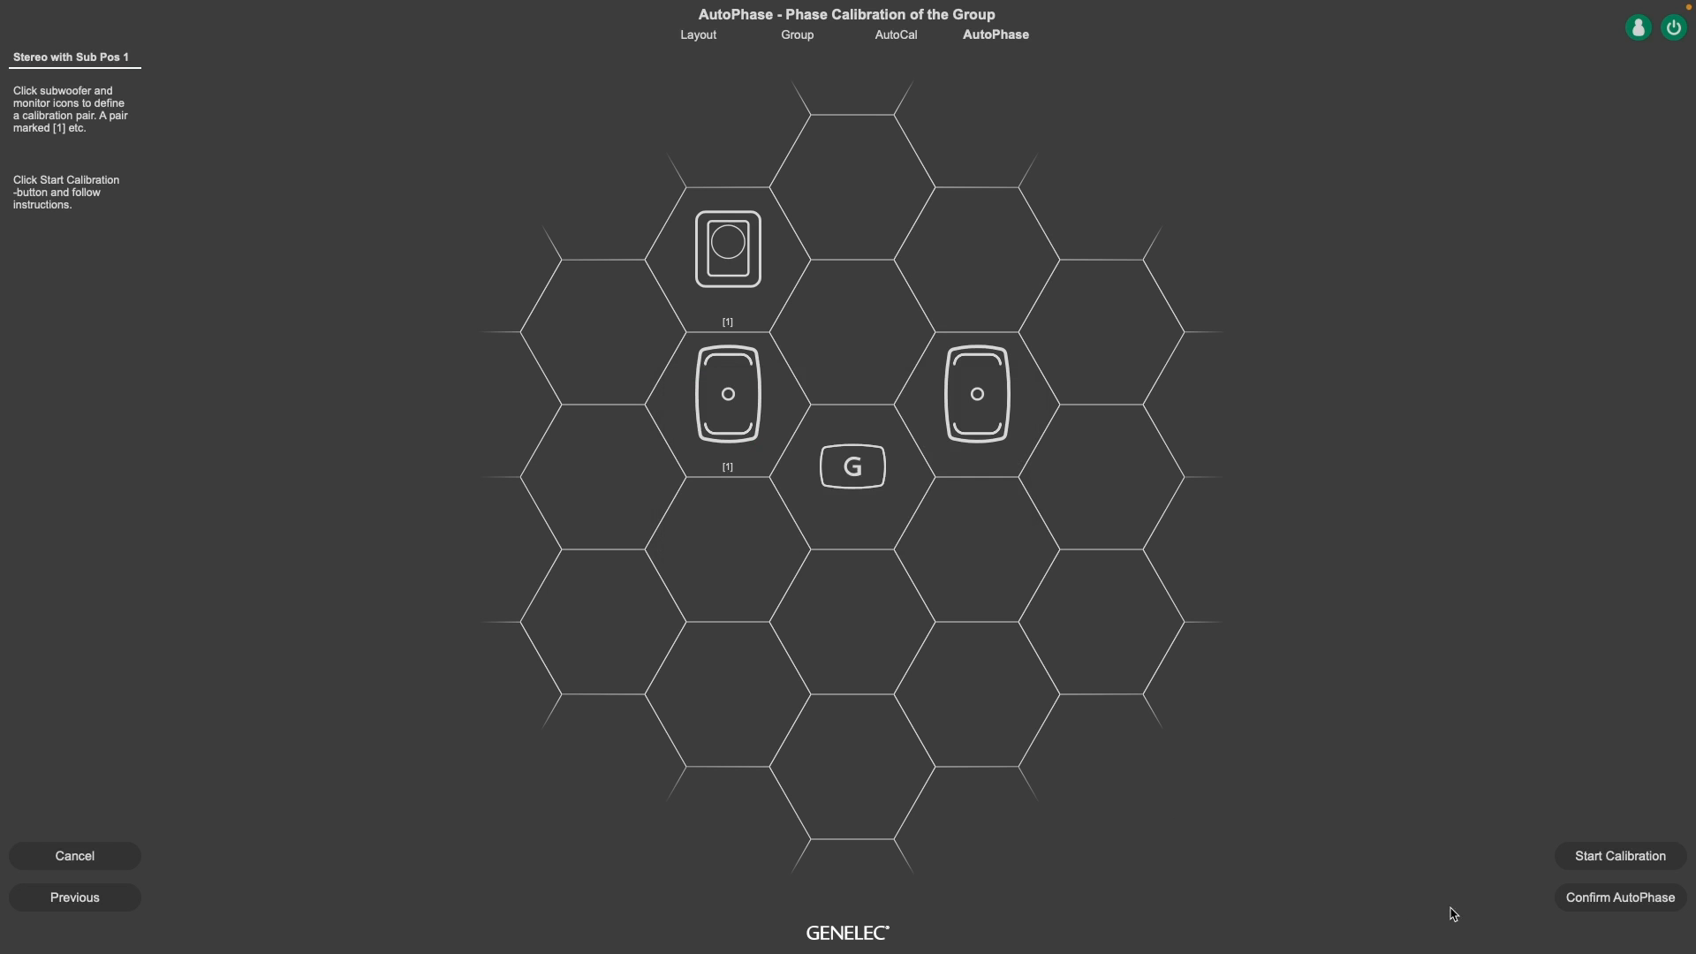
{"action": "left_click", "coordinate": [1571, 905]}
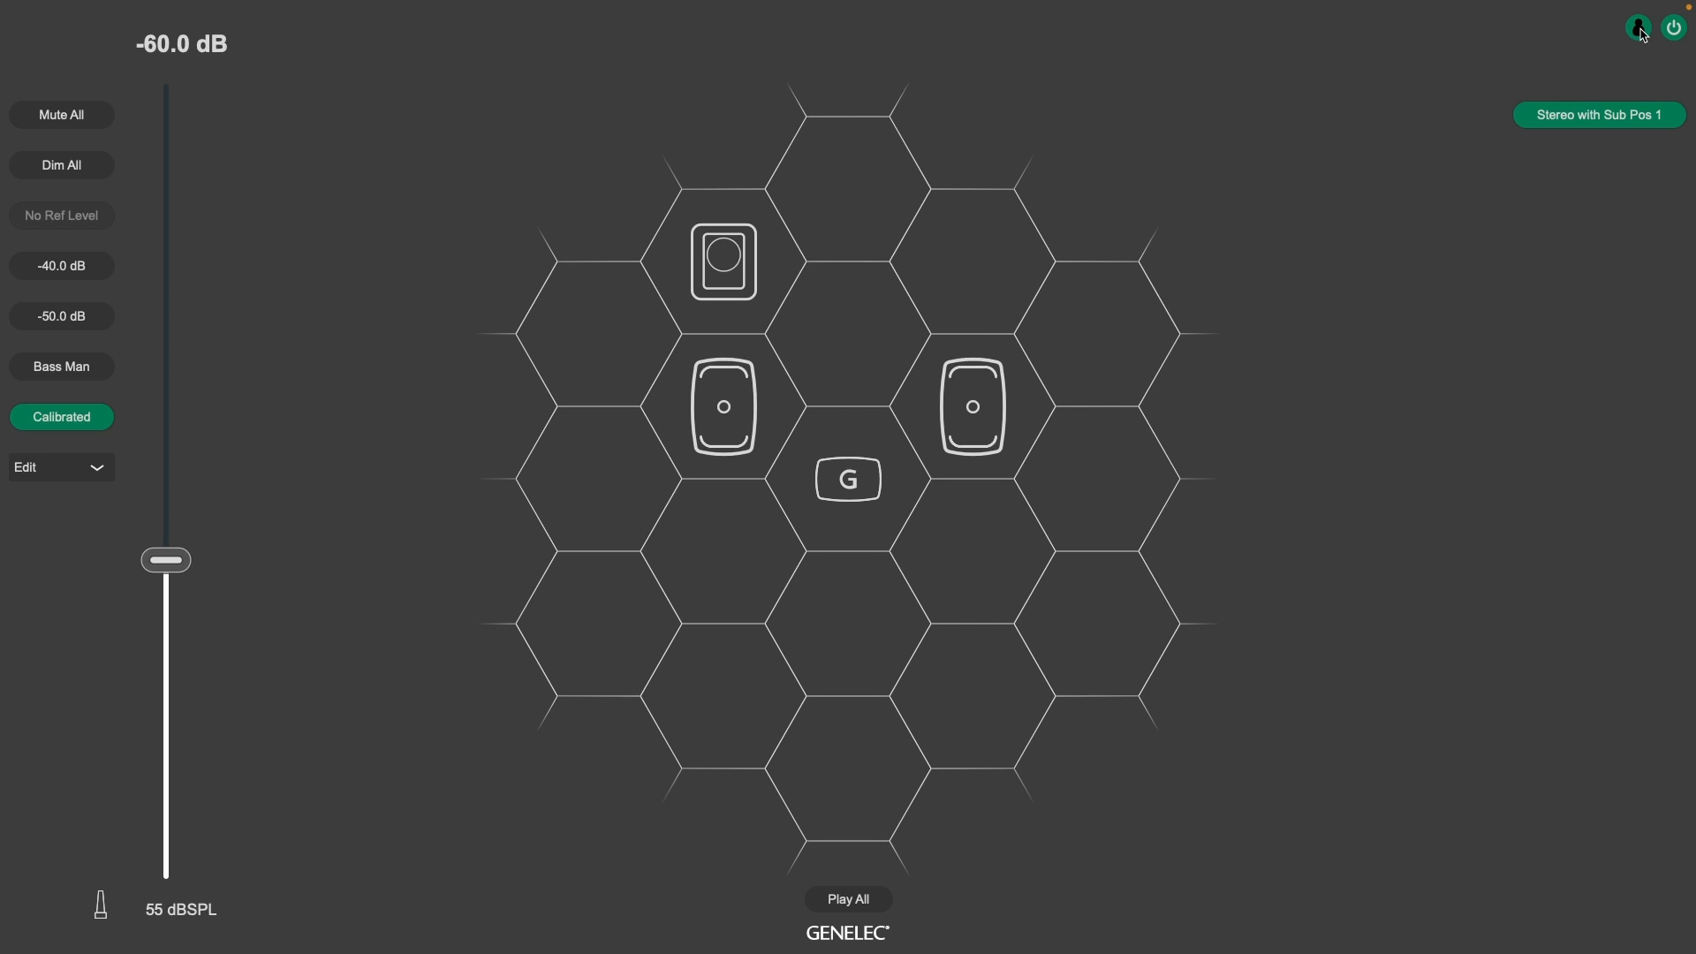
Log in to the Genelec Cloud and check the account's login information
{"action": "left_click", "coordinate": [1640, 30]}
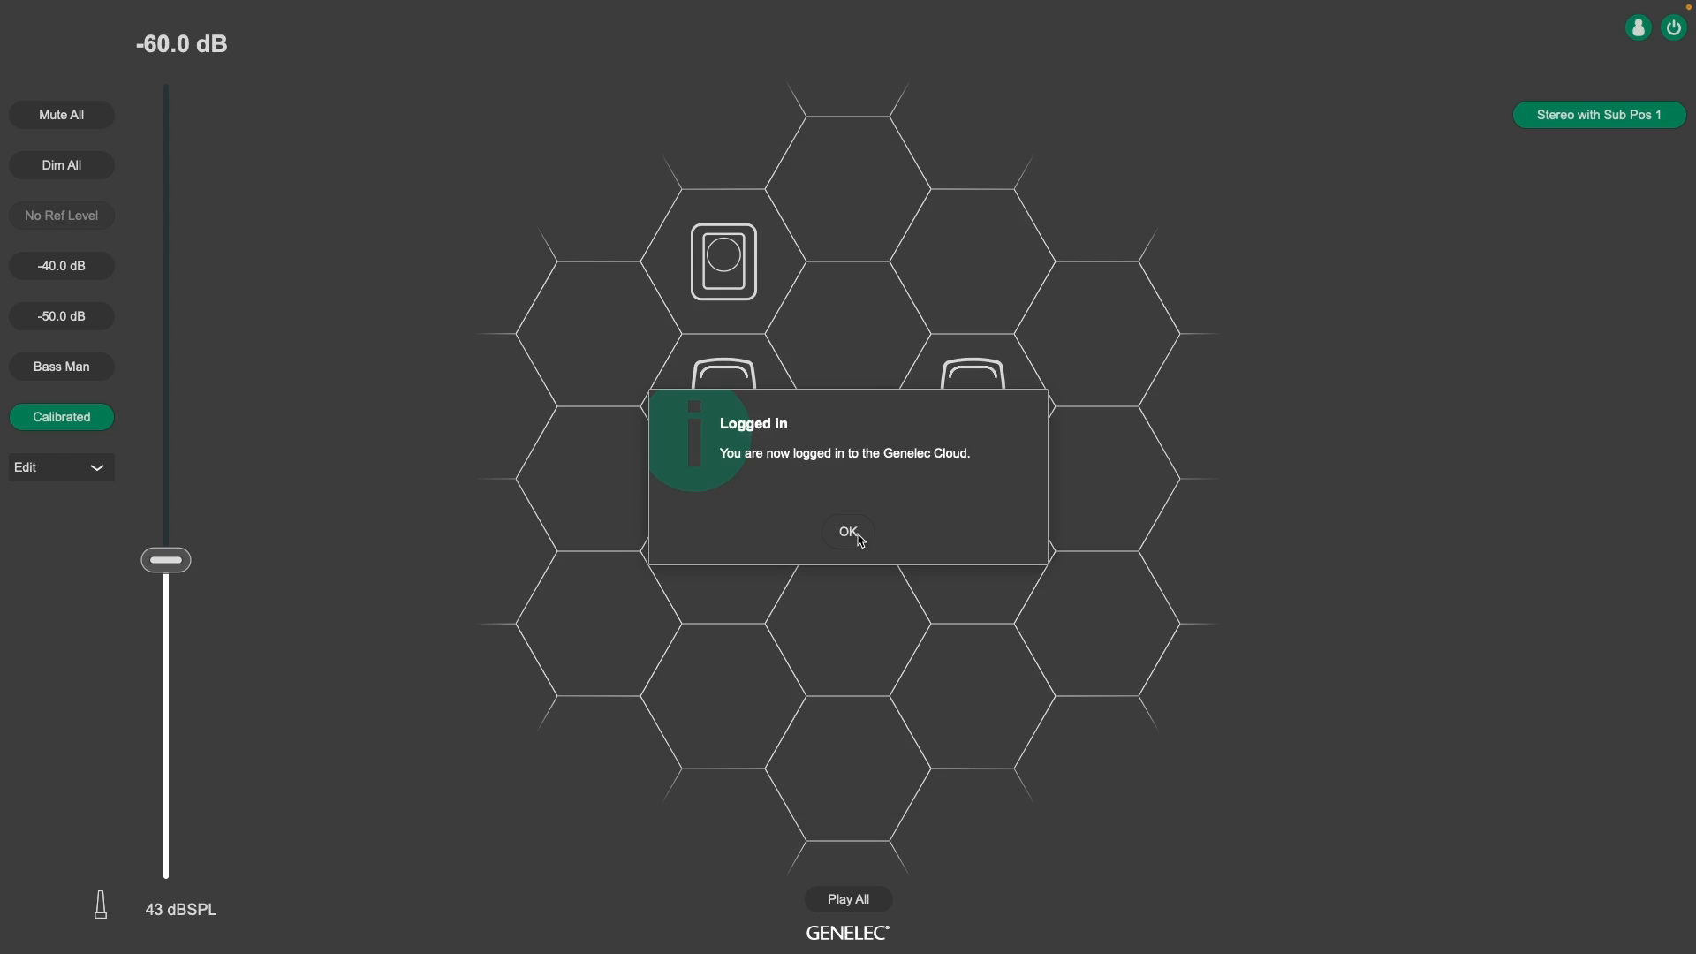
{"action": "left_click", "coordinate": [850, 533]}
{"action": "left_click", "coordinate": [1641, 35]}
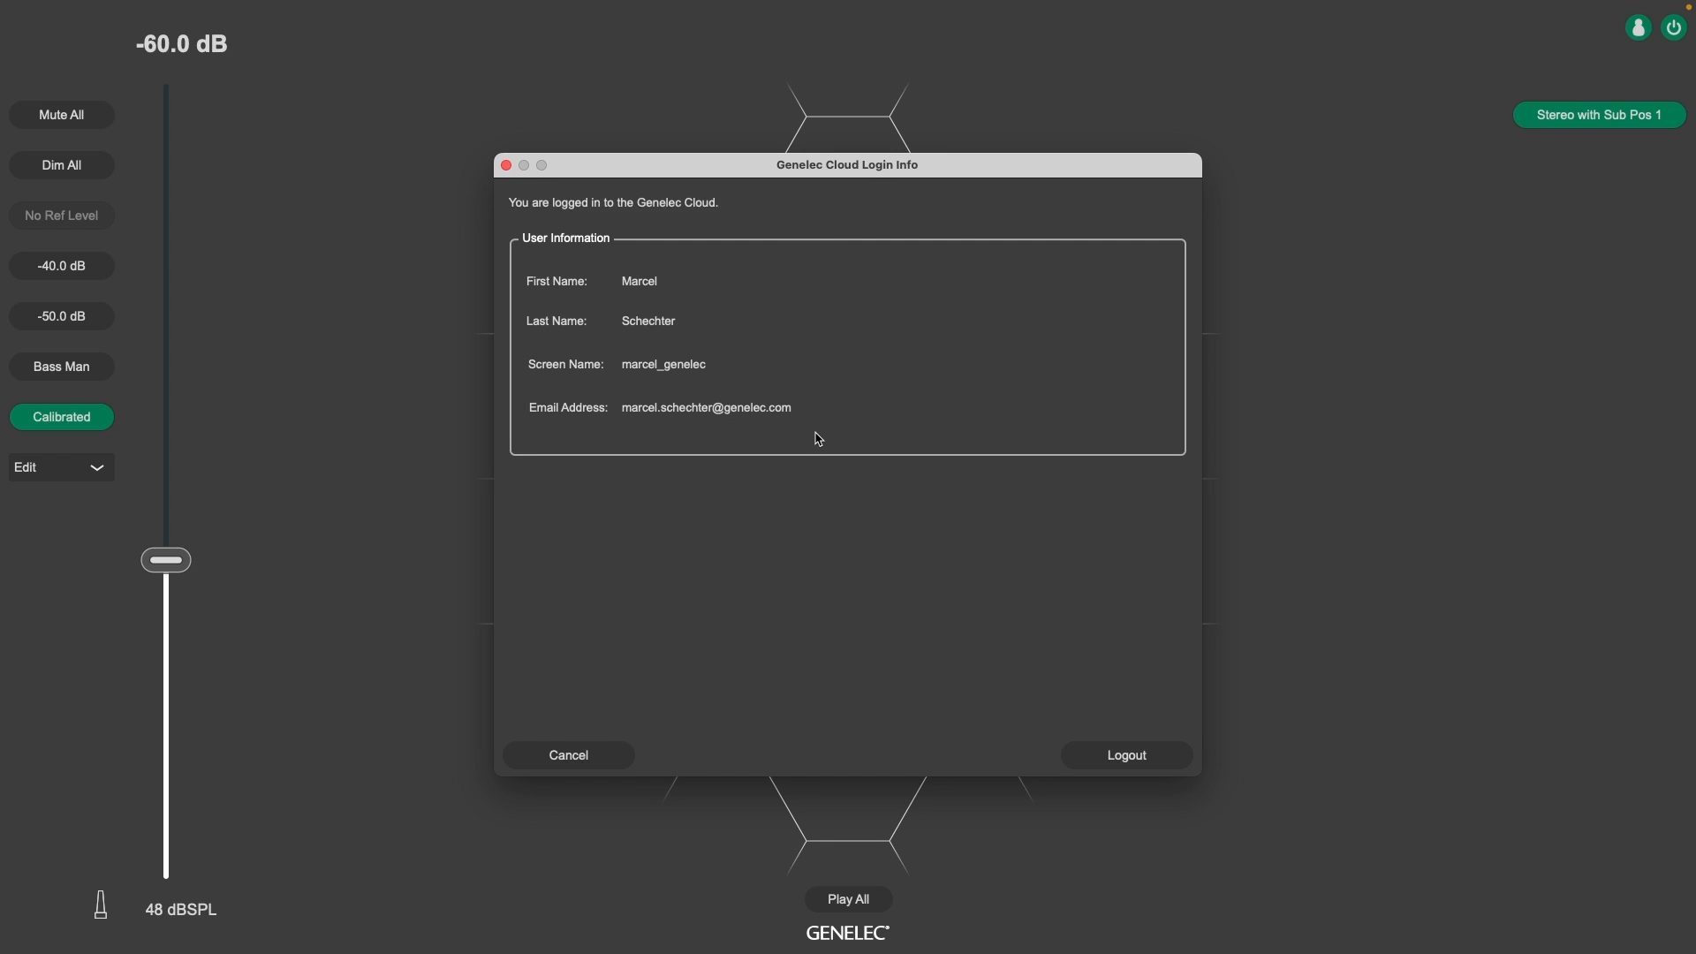
{"action": "left_click", "coordinate": [570, 756]}
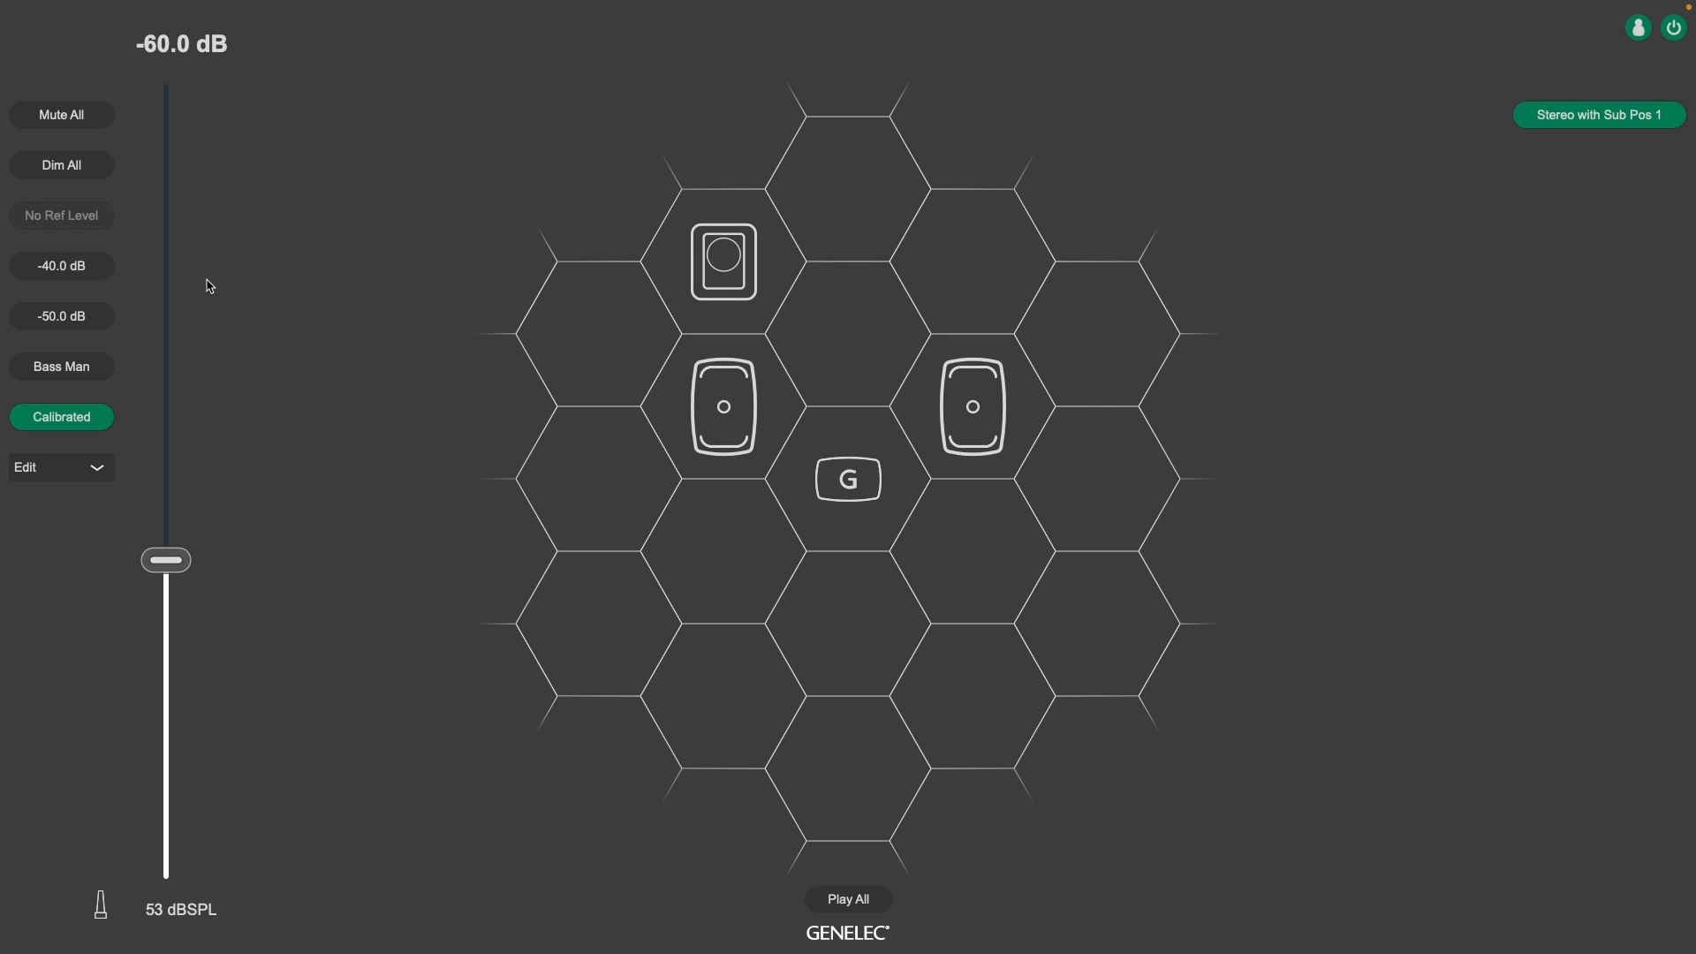
Try out Mute All and Dim All by switching each one on and off again
{"action": "left_click", "coordinate": [99, 117]}
{"action": "left_click", "coordinate": [99, 118]}
{"action": "left_click", "coordinate": [95, 168]}
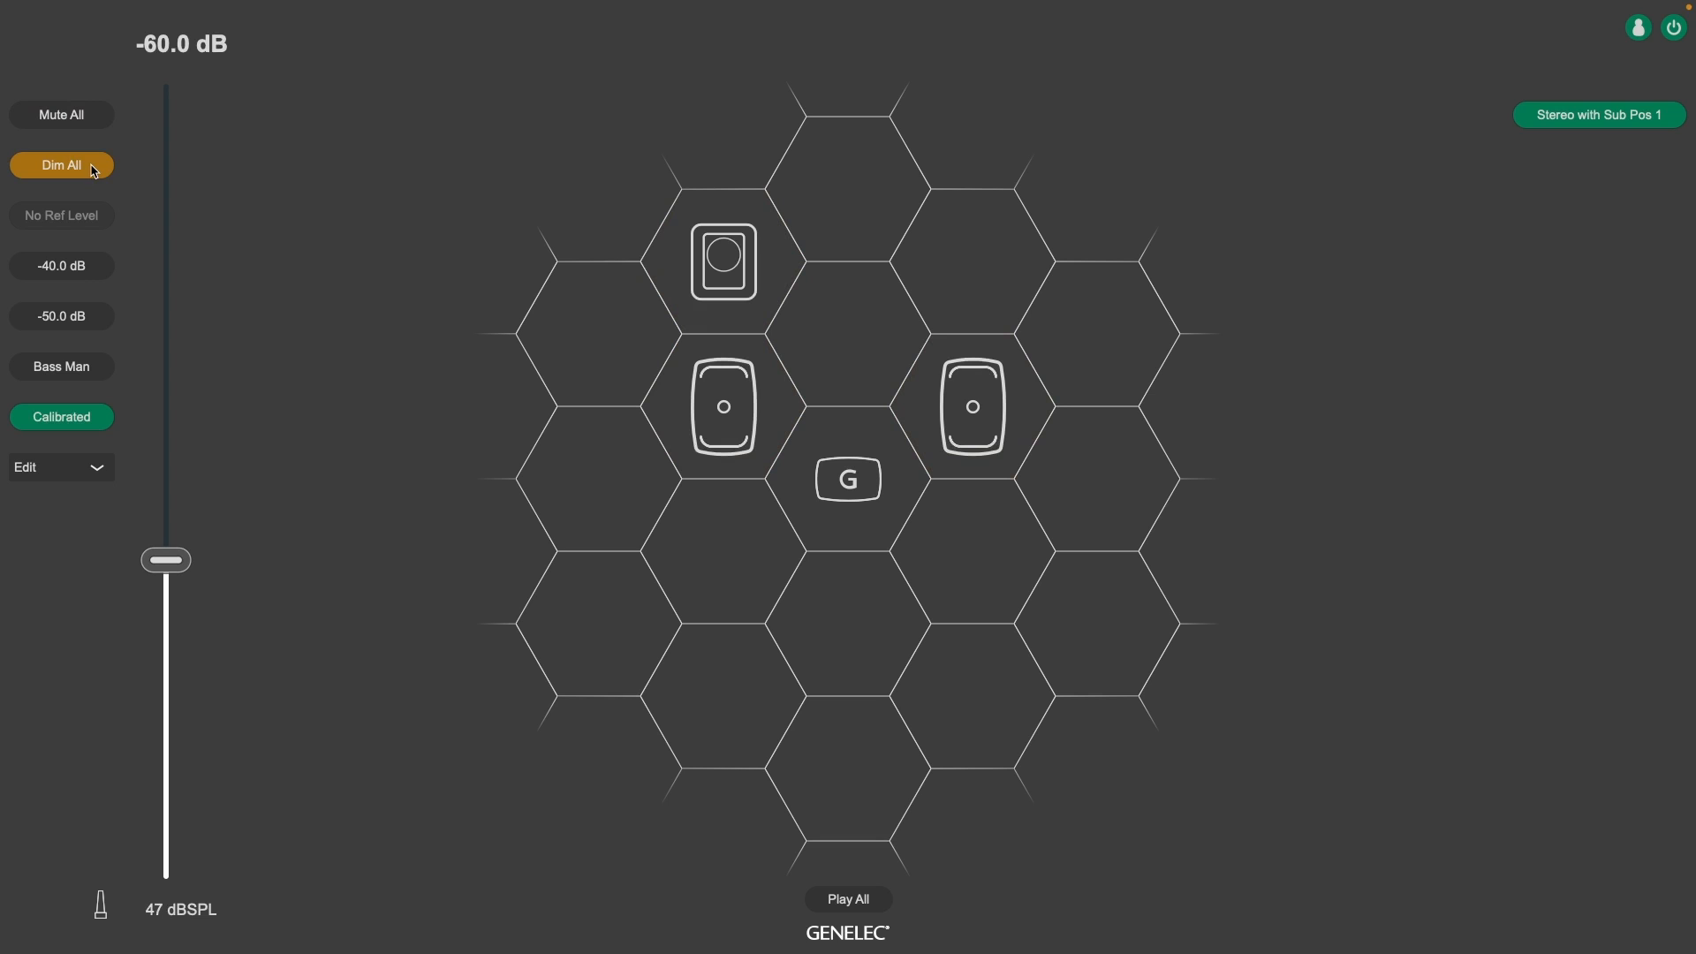
{"action": "left_click", "coordinate": [96, 168]}
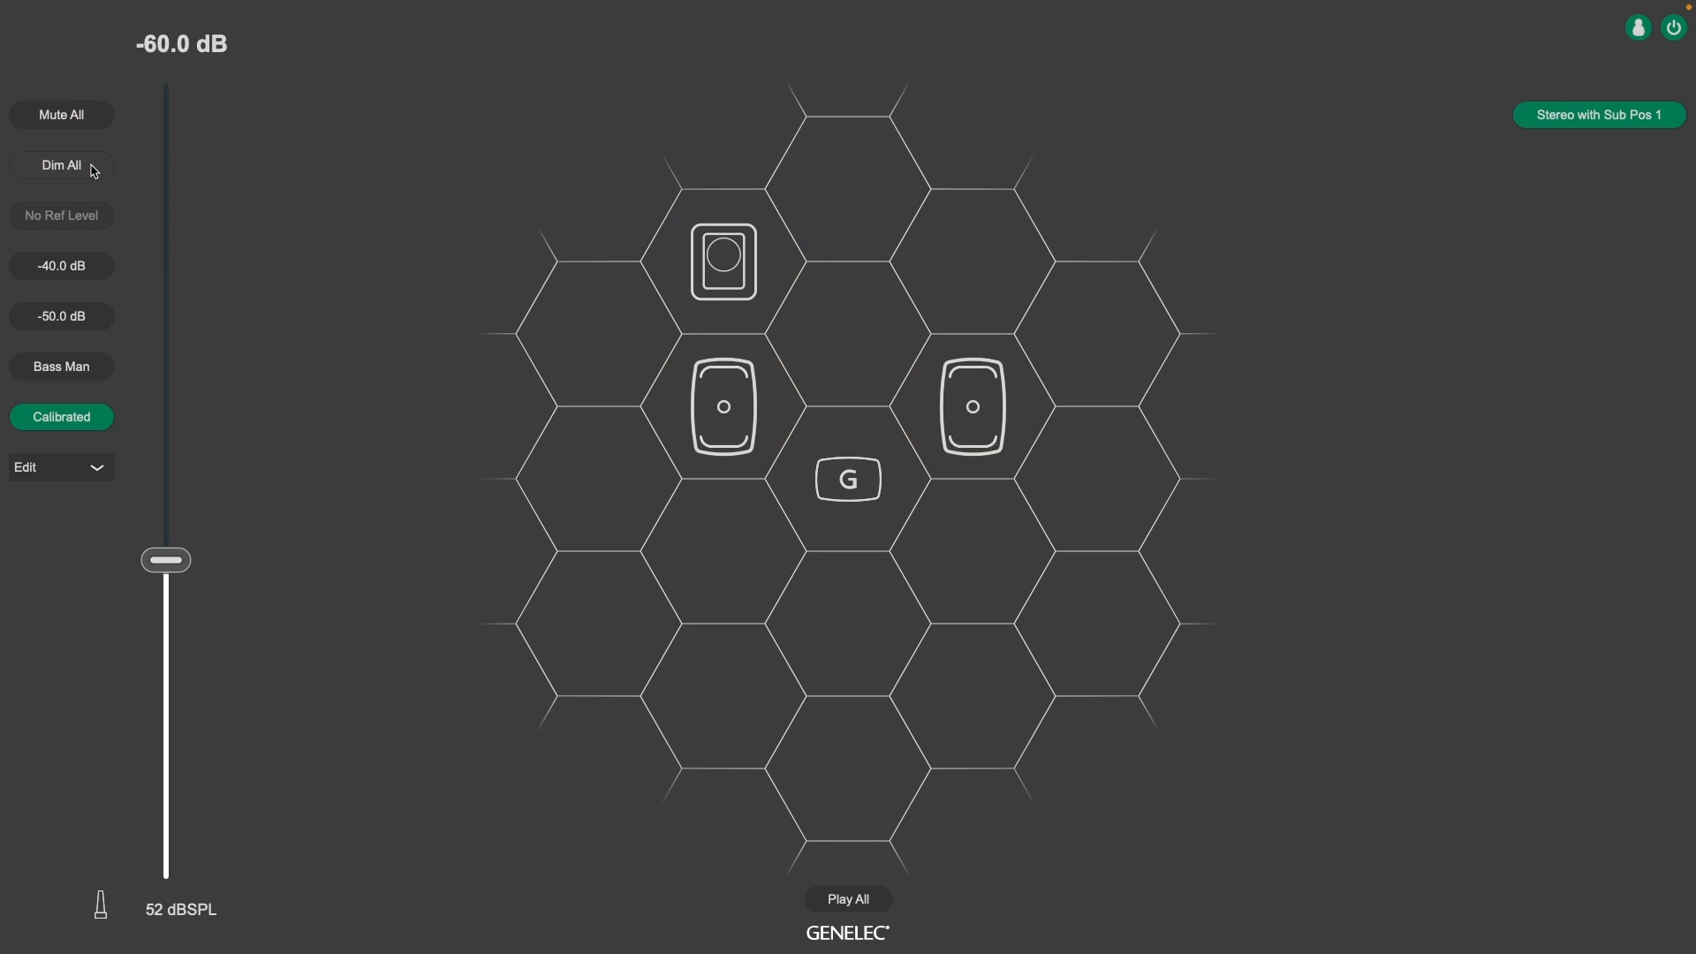
Set the main level to -30.0 dB, store it as Preset1, and lower the level to -60.0 dB
{"action": "left_click", "coordinate": [105, 266]}
{"action": "left_click_drag", "start_coordinate": [181, 405], "coordinate": [186, 331]}
{"action": "mouse_move", "coordinate": [290, 8]}
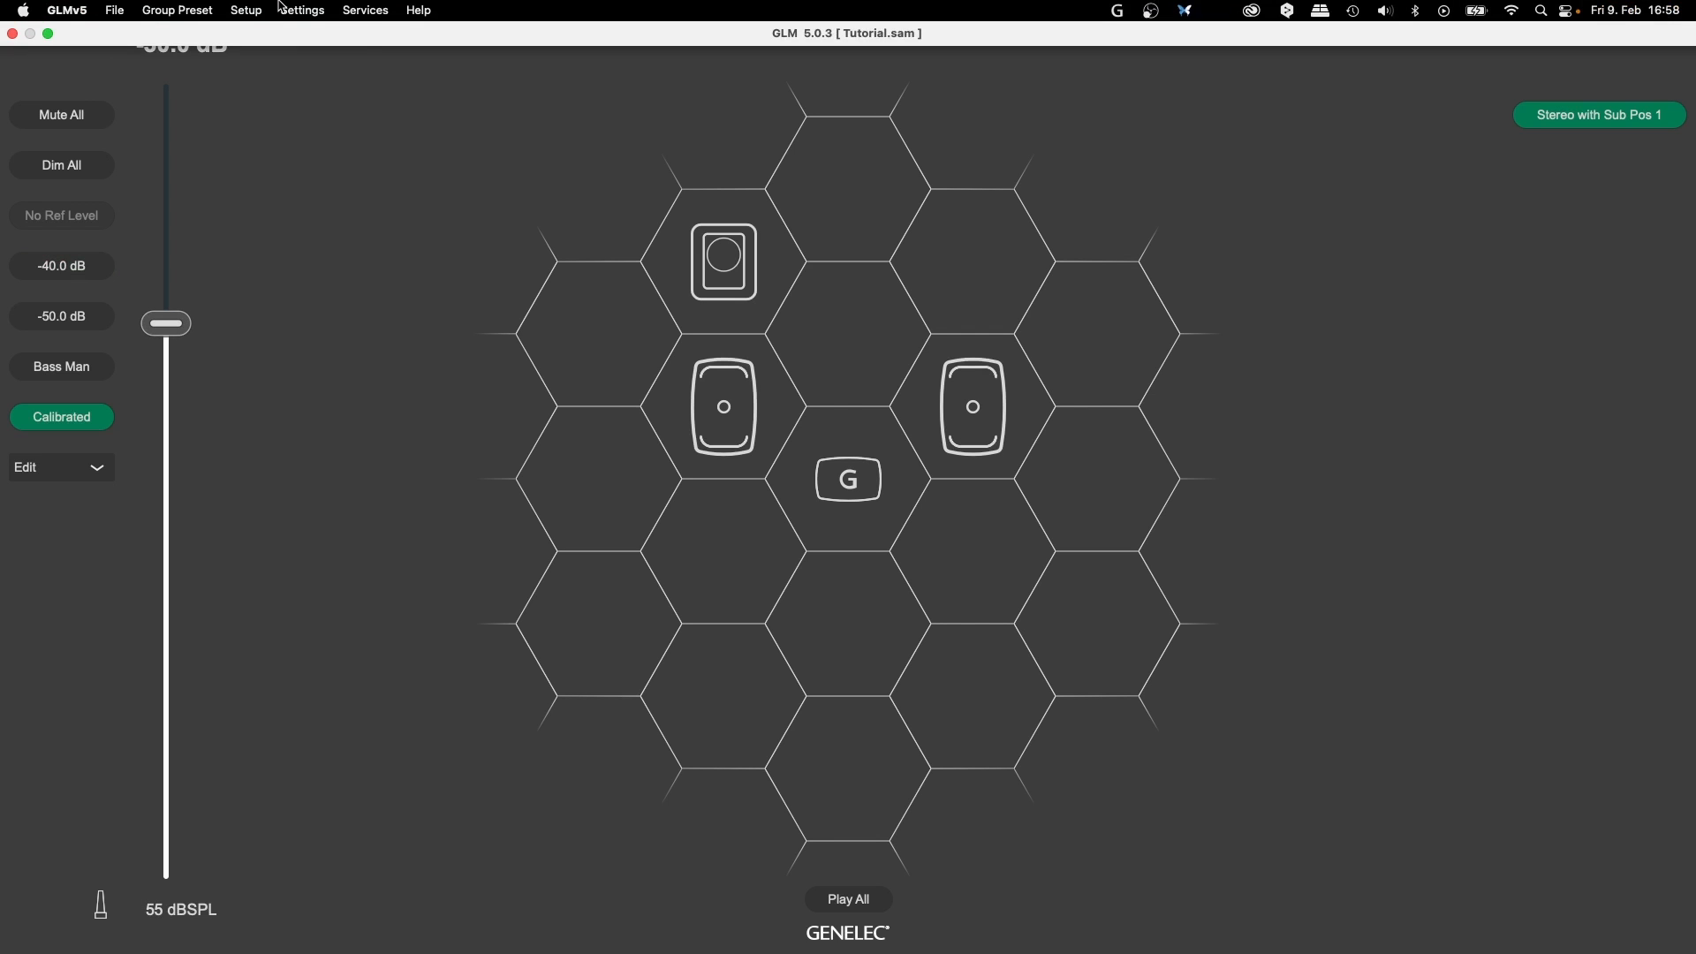
{"action": "left_click", "coordinate": [190, 9]}
{"action": "mouse_move", "coordinate": [271, 192]}
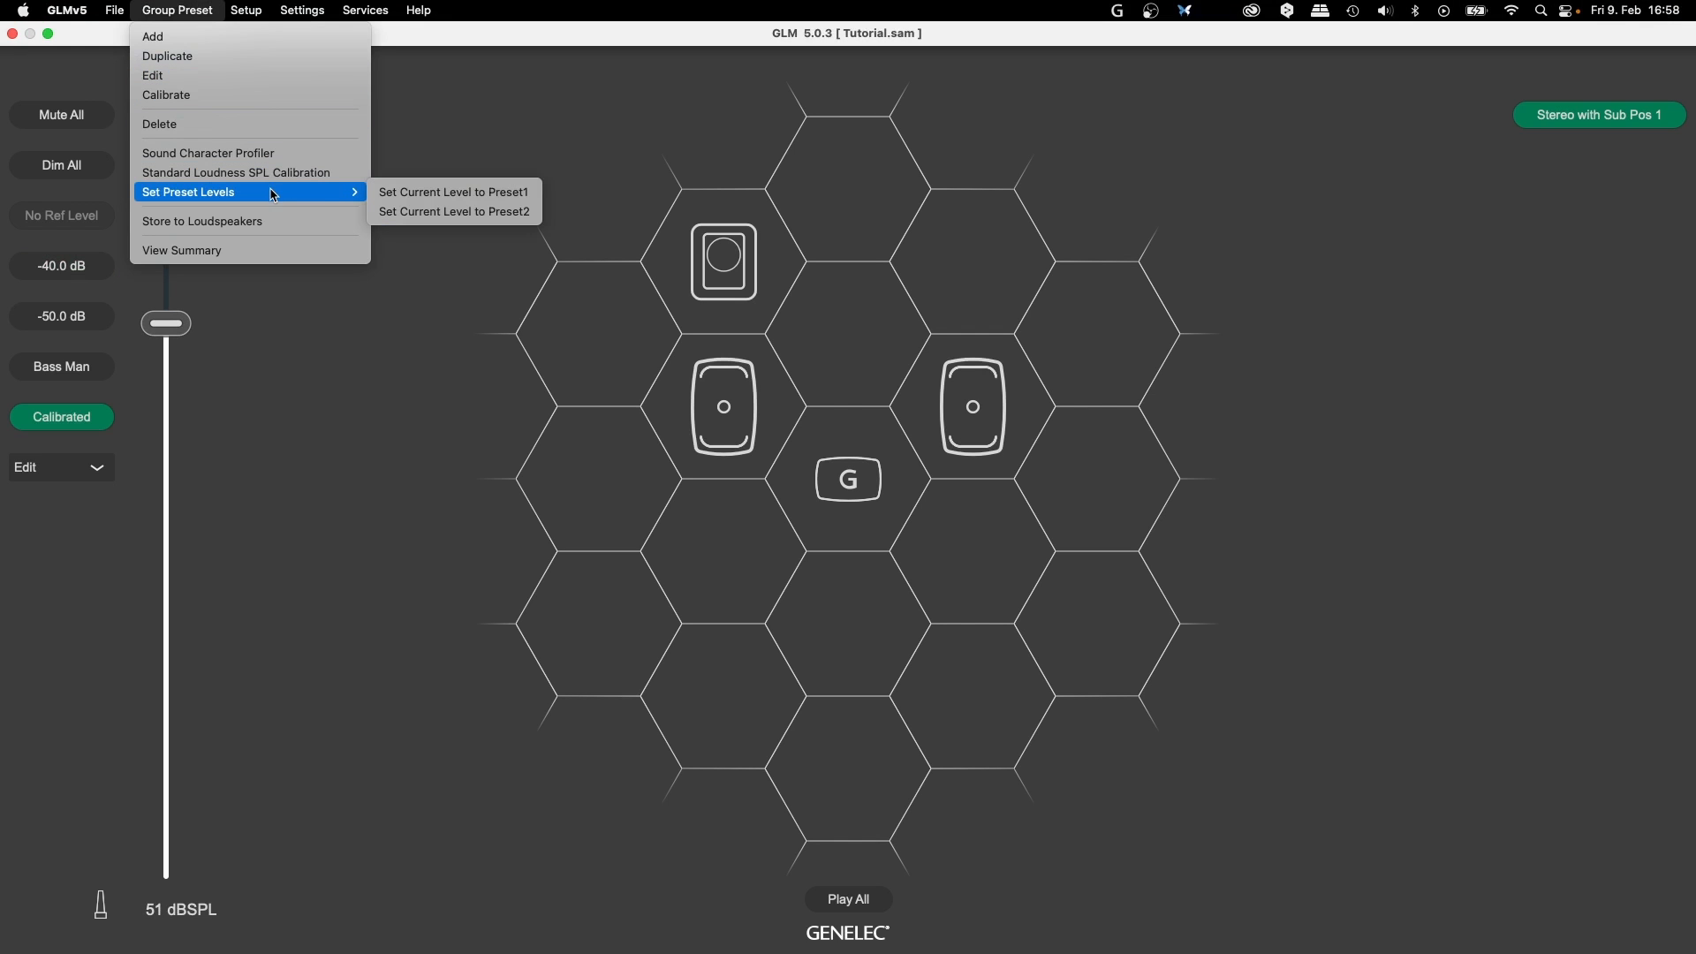
{"action": "left_click", "coordinate": [382, 195]}
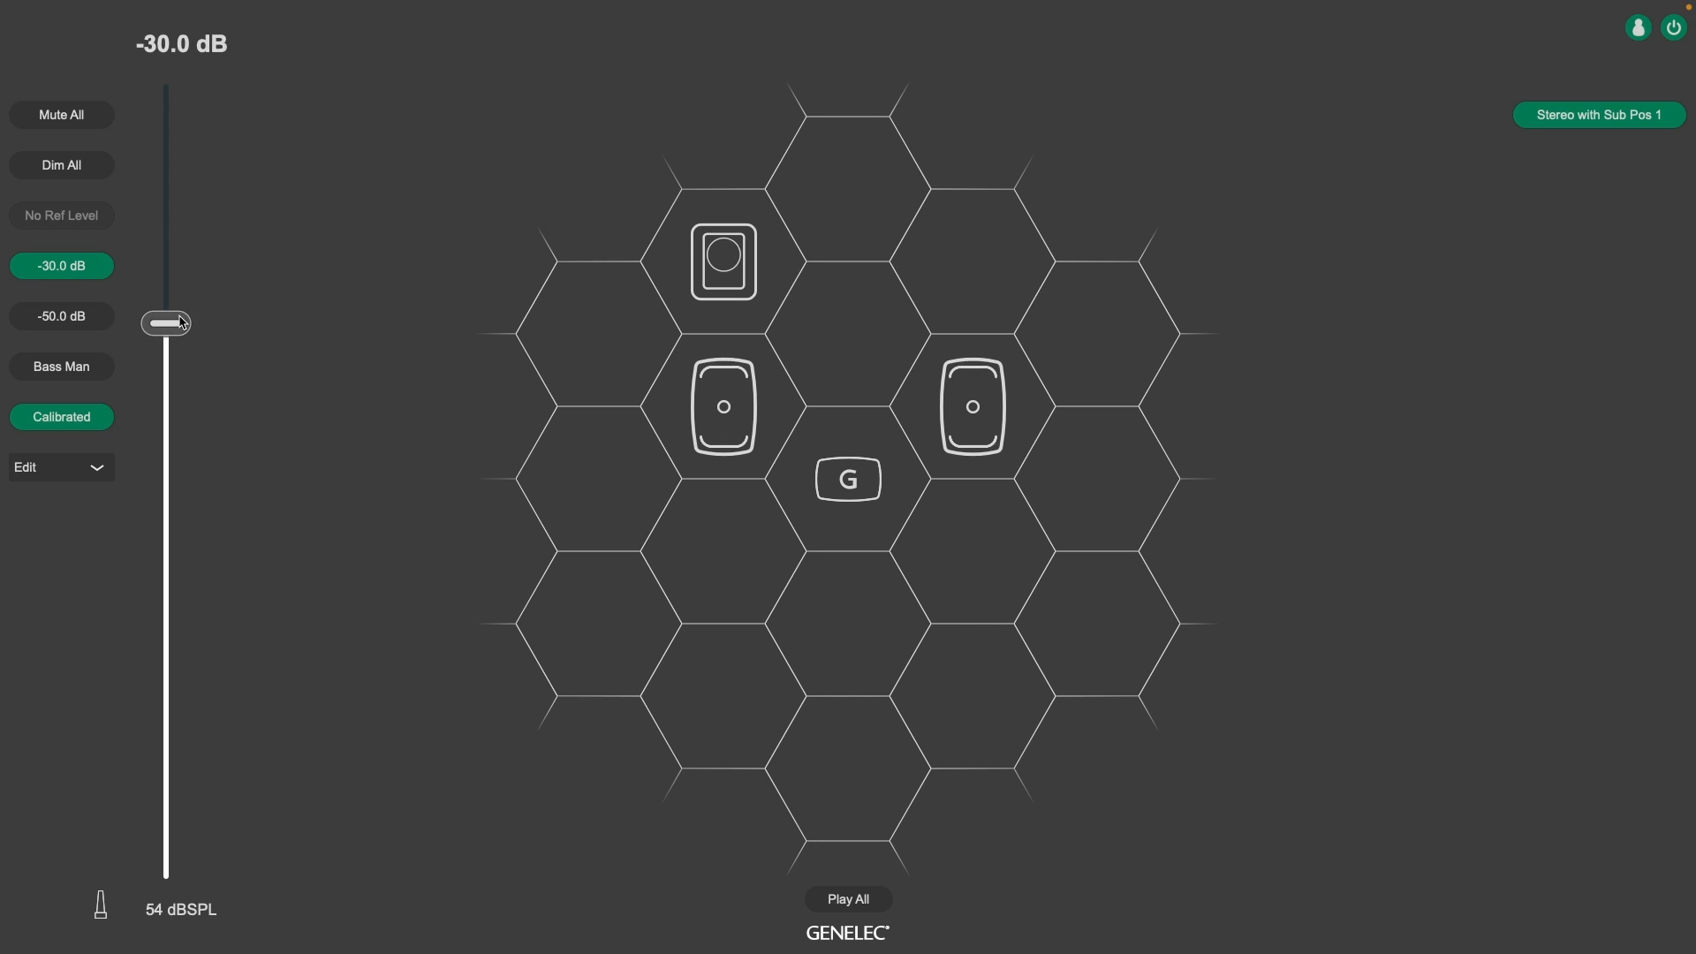
{"action": "scroll", "coordinate": [183, 325], "scroll_direction": "up", "scroll_amount": 1}
{"action": "left_click_drag", "start_coordinate": [183, 326], "coordinate": [194, 567]}
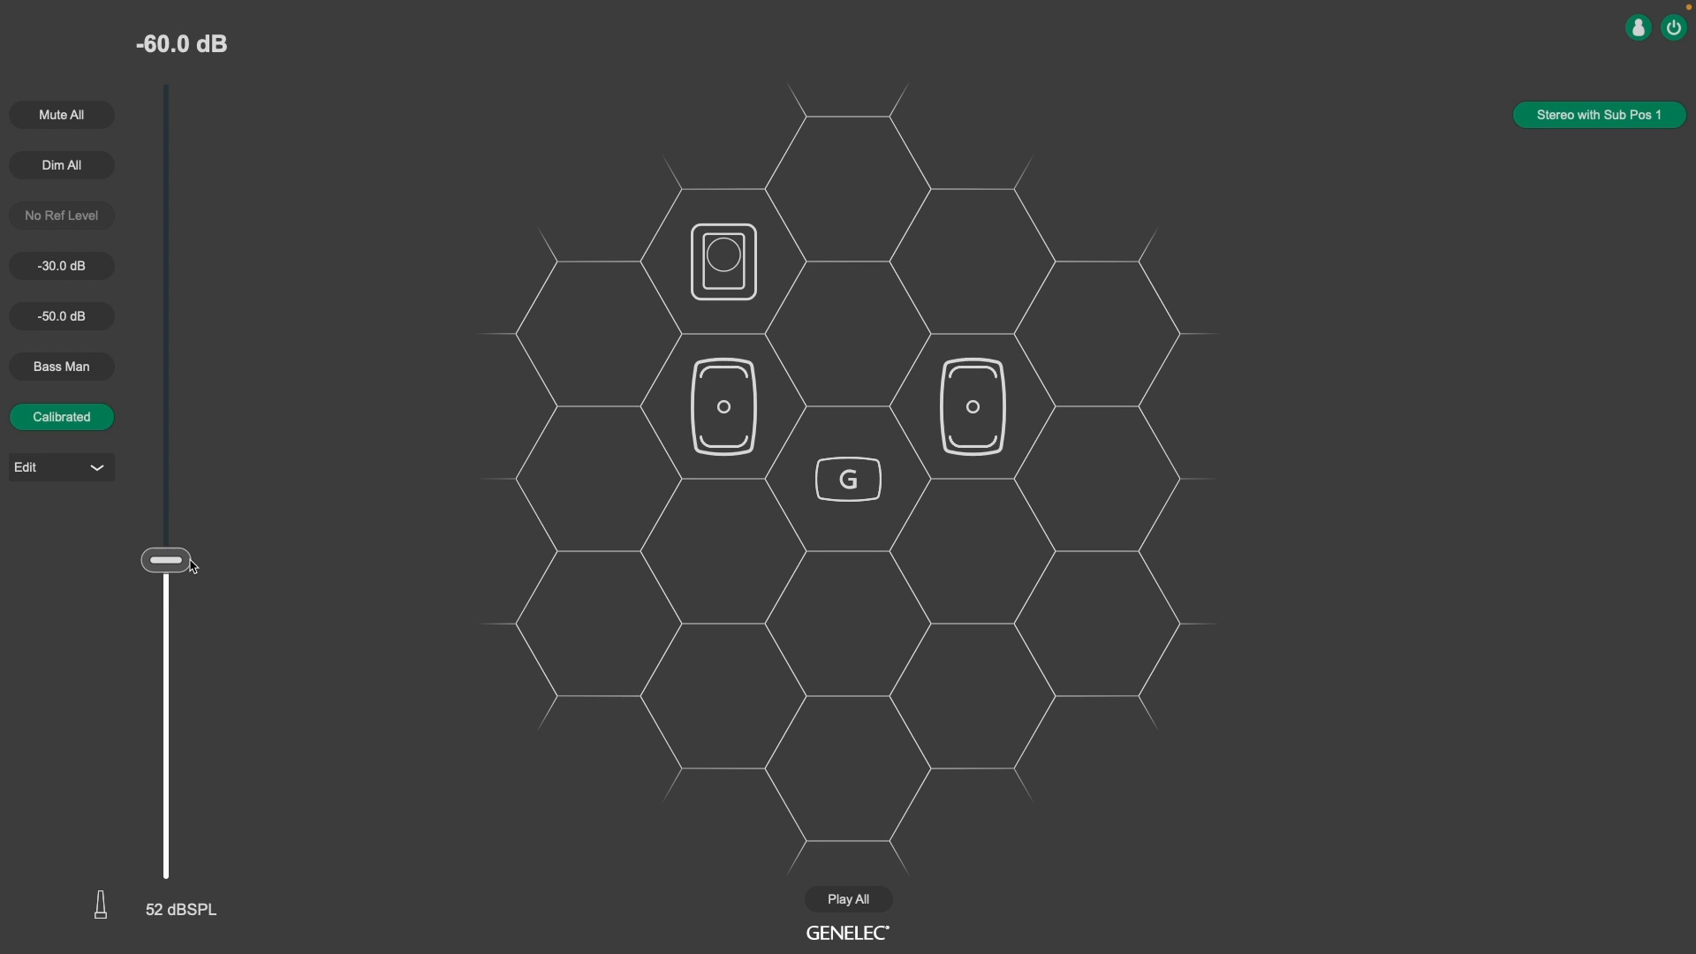
Switch bass management off and on, and bypass and re-enable the calibration to compare
{"action": "left_click", "coordinate": [105, 377]}
{"action": "left_click", "coordinate": [105, 377]}
{"action": "left_click", "coordinate": [62, 417]}
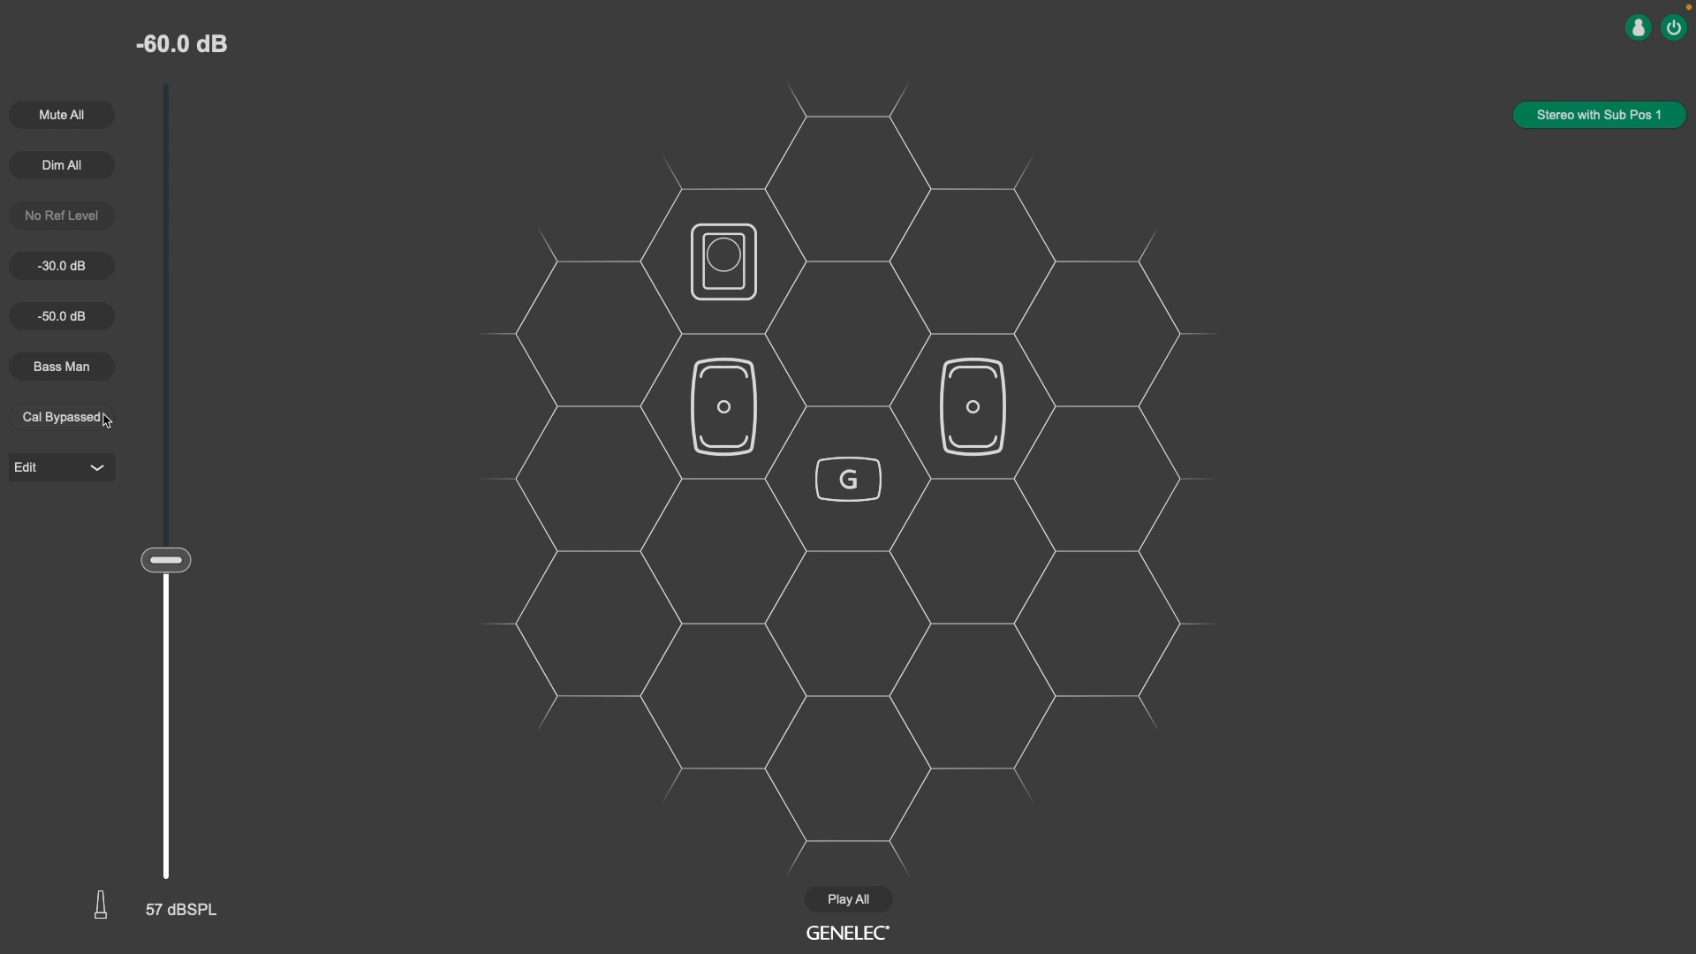
{"action": "left_click", "coordinate": [106, 420]}
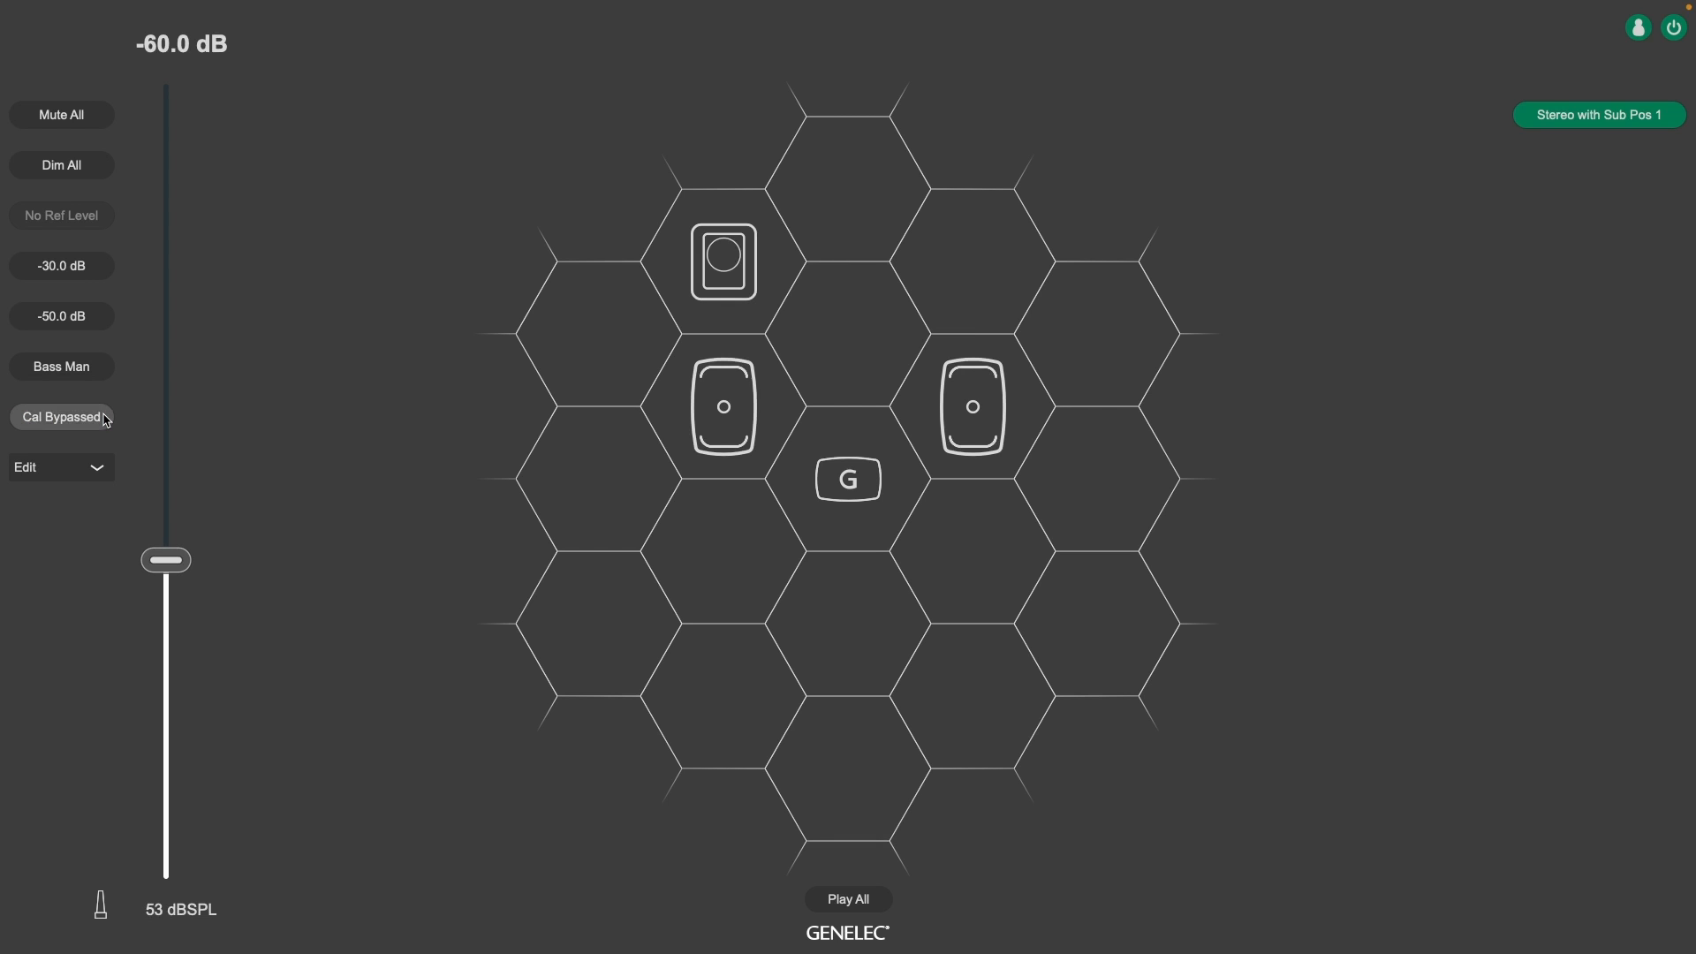
Review the monitor action modes, and inspect the left monitor's frequency responses and filter settings in the acoustic editor
{"action": "left_click", "coordinate": [99, 471]}
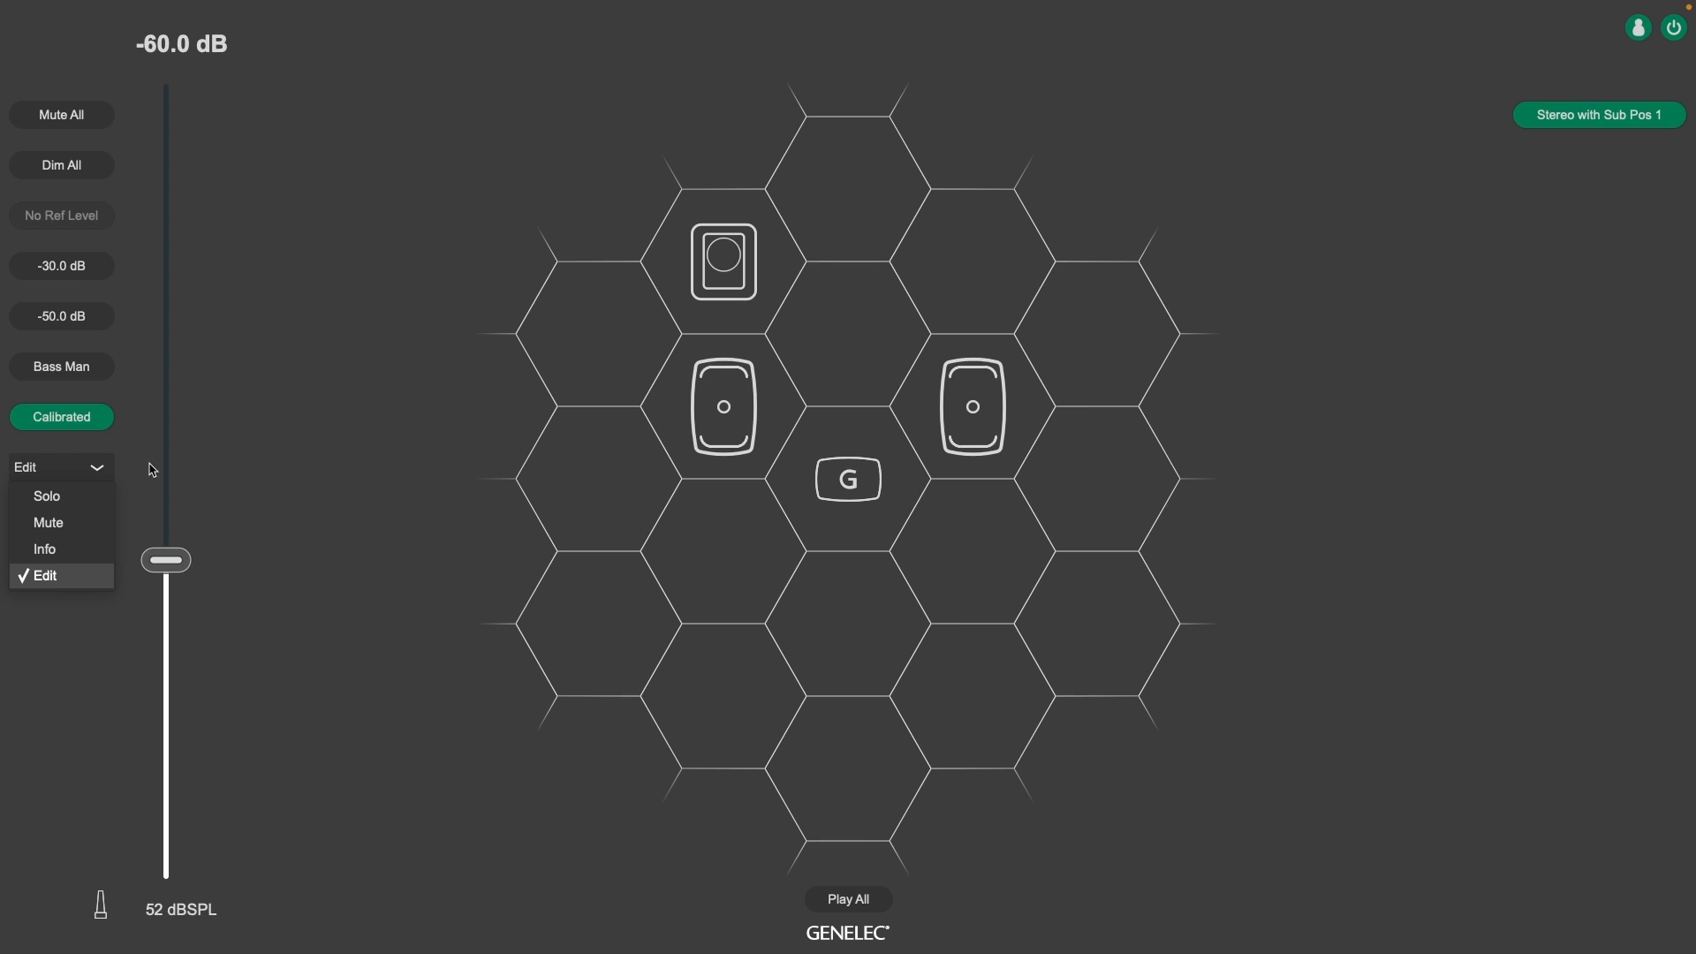
{"action": "left_click", "coordinate": [212, 468]}
{"action": "left_click", "coordinate": [714, 414]}
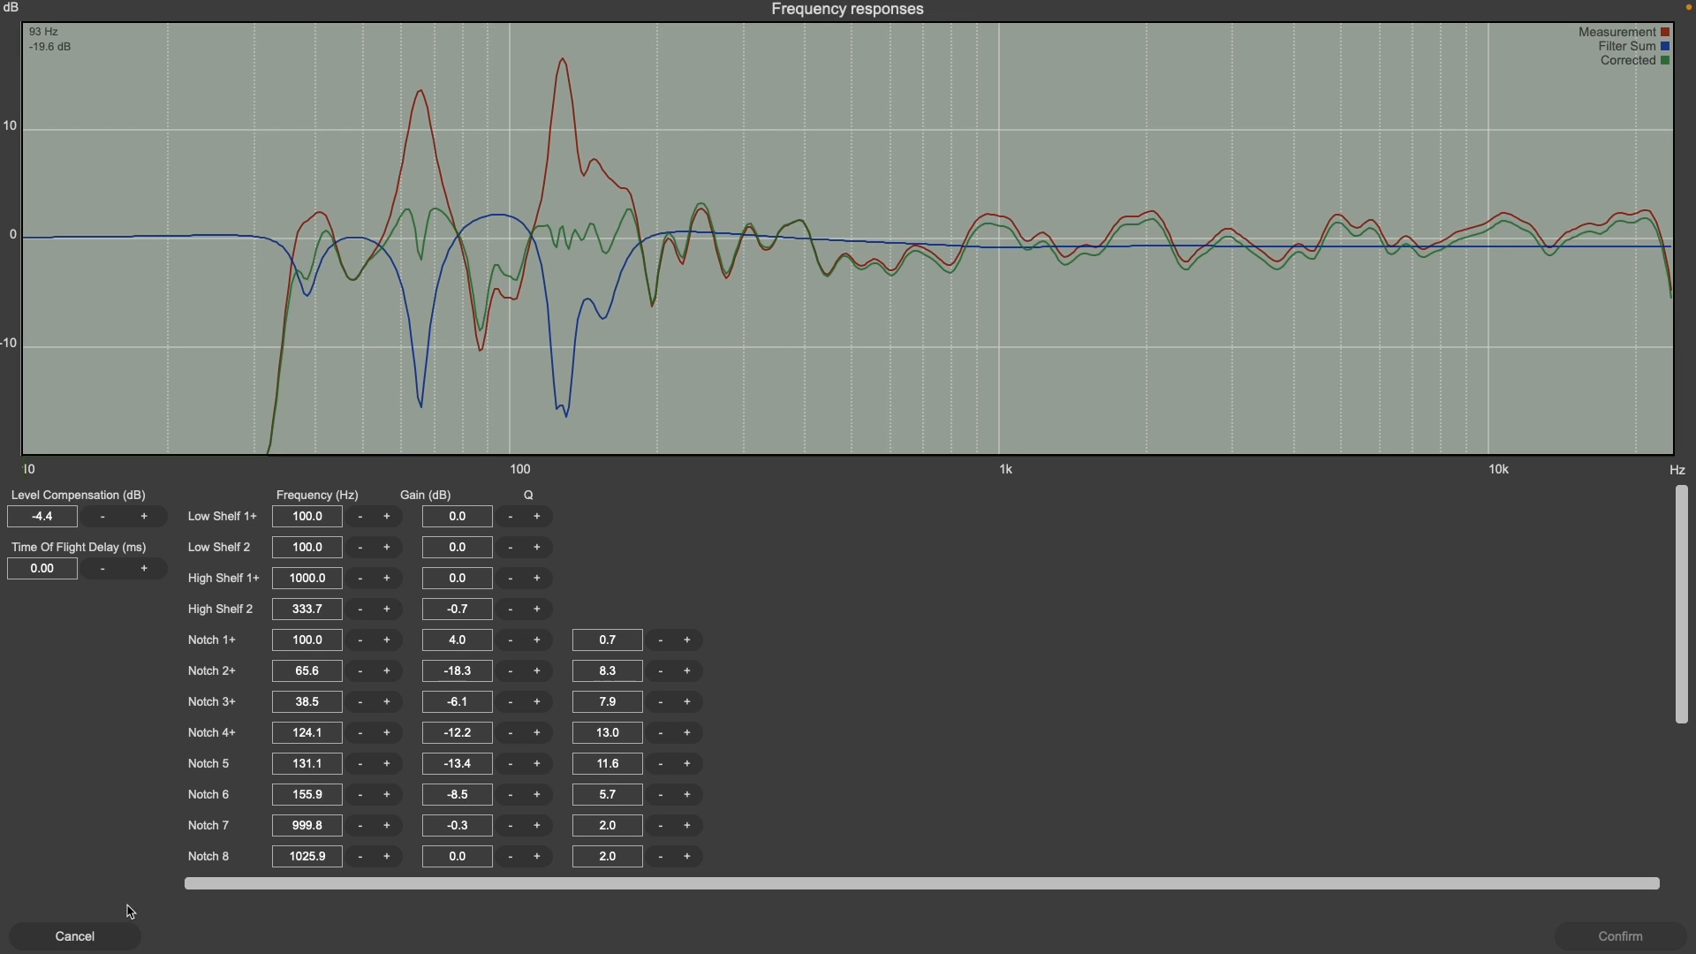
{"action": "left_click", "coordinate": [75, 936]}
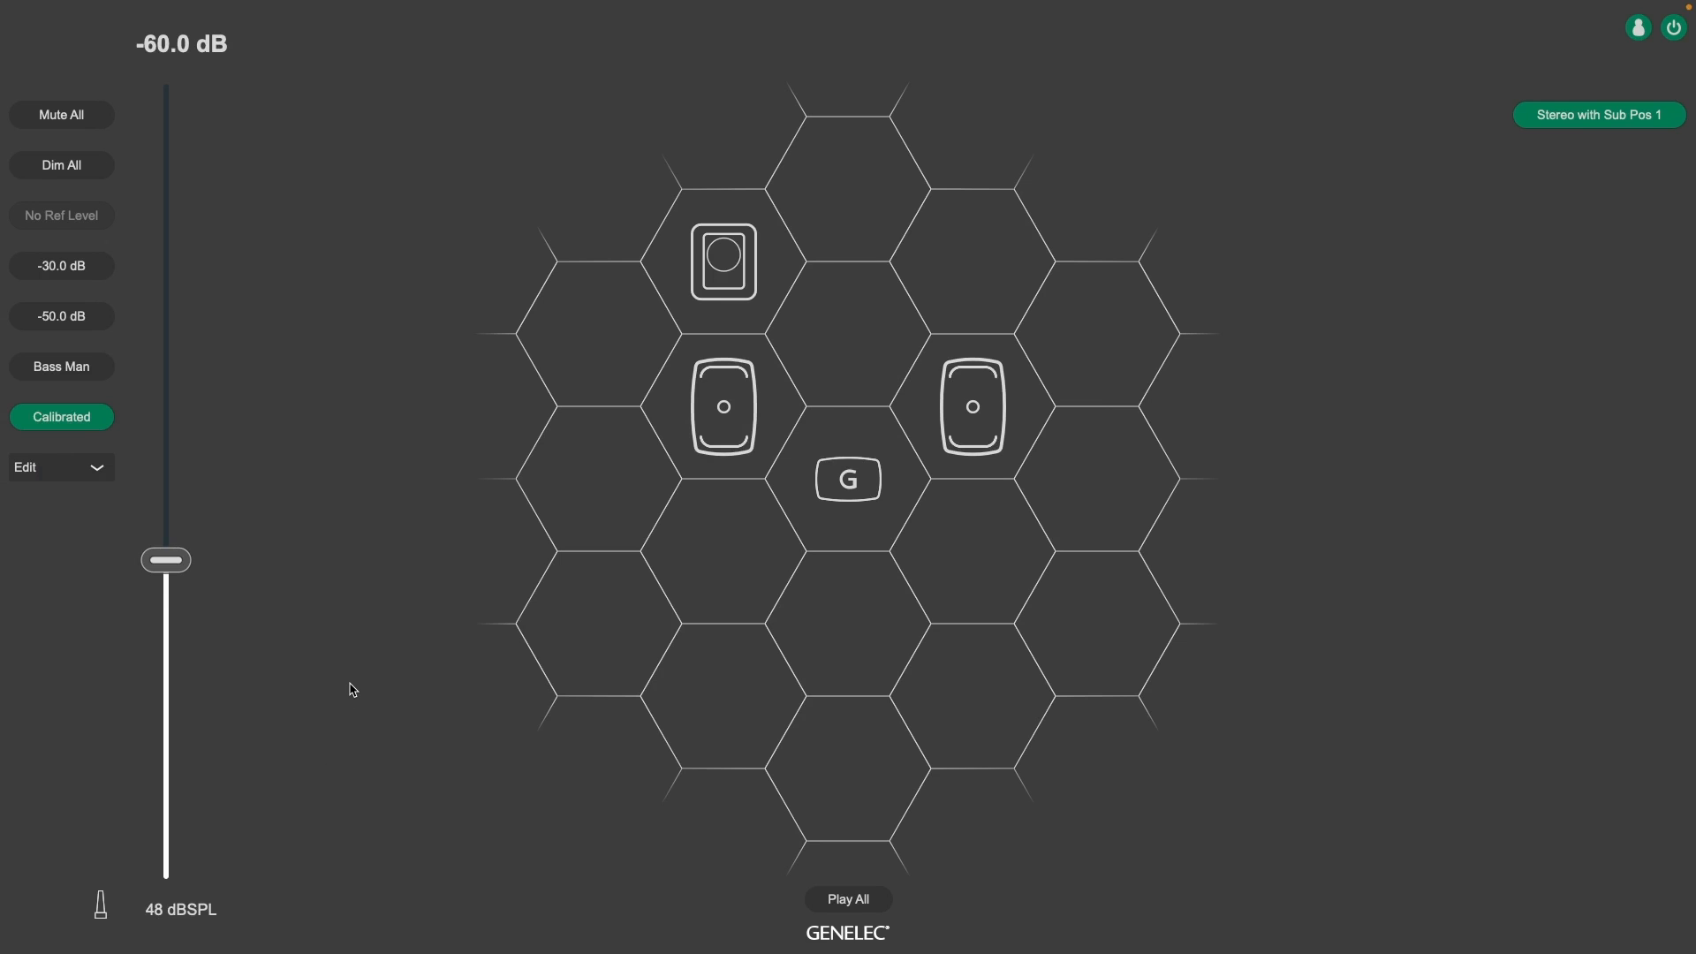
Switch the monitor action mode to Info and view the device information of the left monitor, the subwoofer and the right monitor
{"action": "left_click", "coordinate": [93, 463]}
{"action": "left_click", "coordinate": [93, 549]}
{"action": "left_click", "coordinate": [730, 418]}
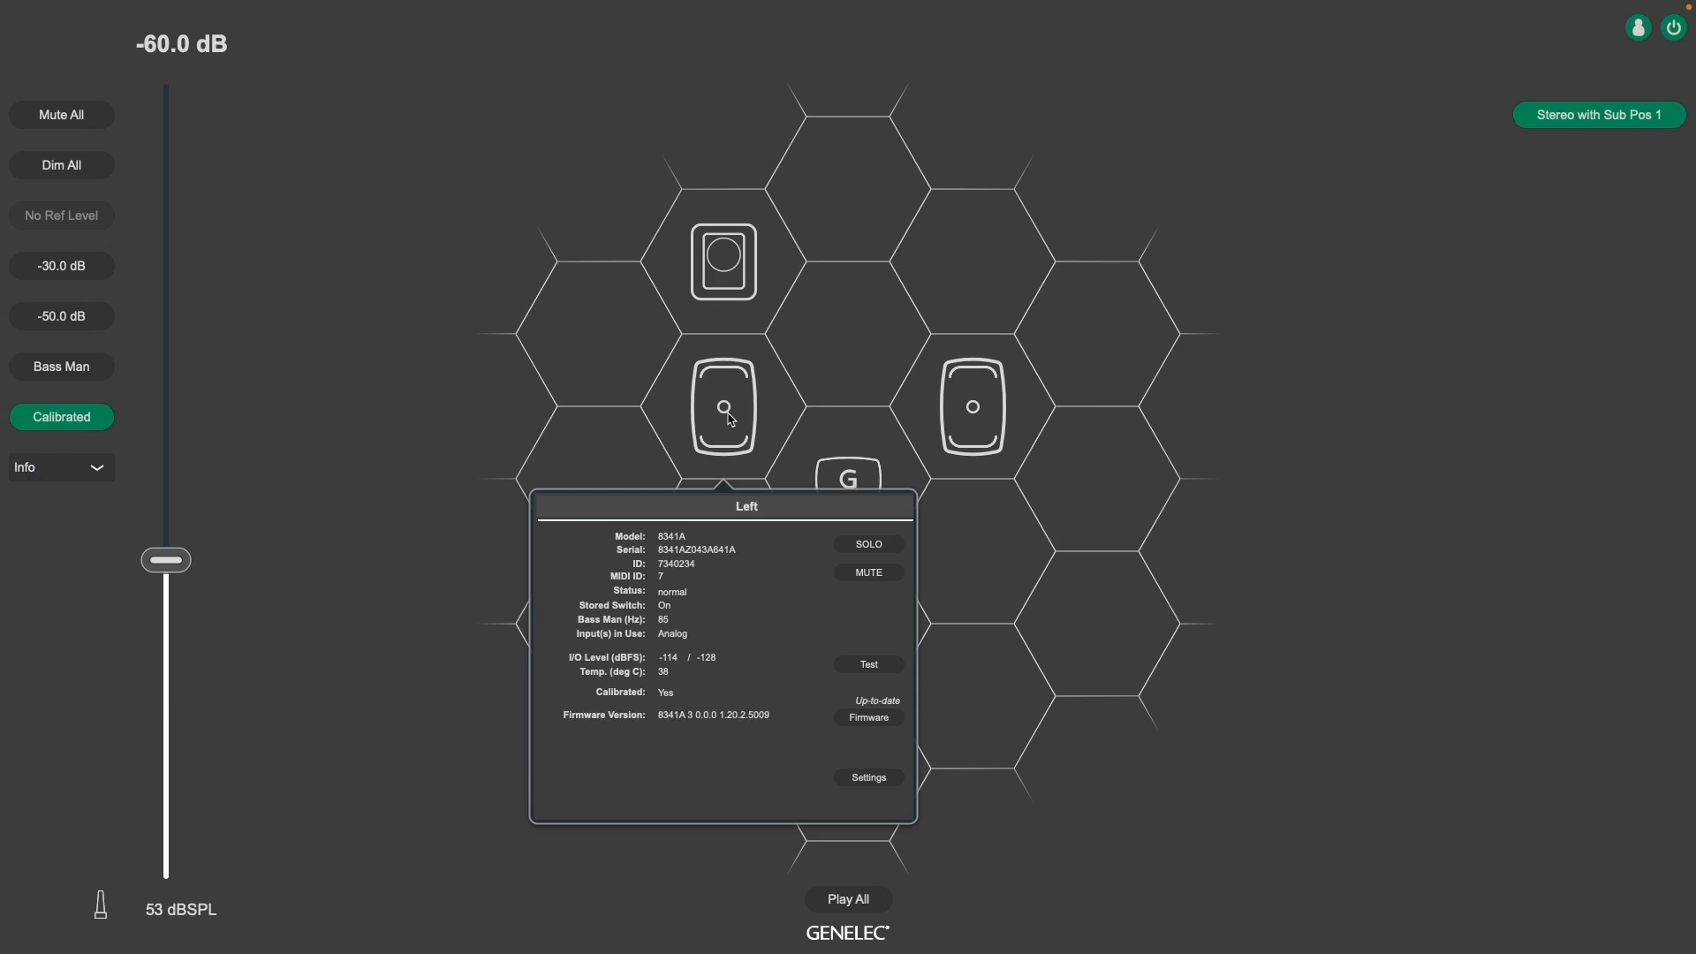
{"action": "left_click", "coordinate": [678, 415]}
{"action": "right_click", "coordinate": [723, 286]}
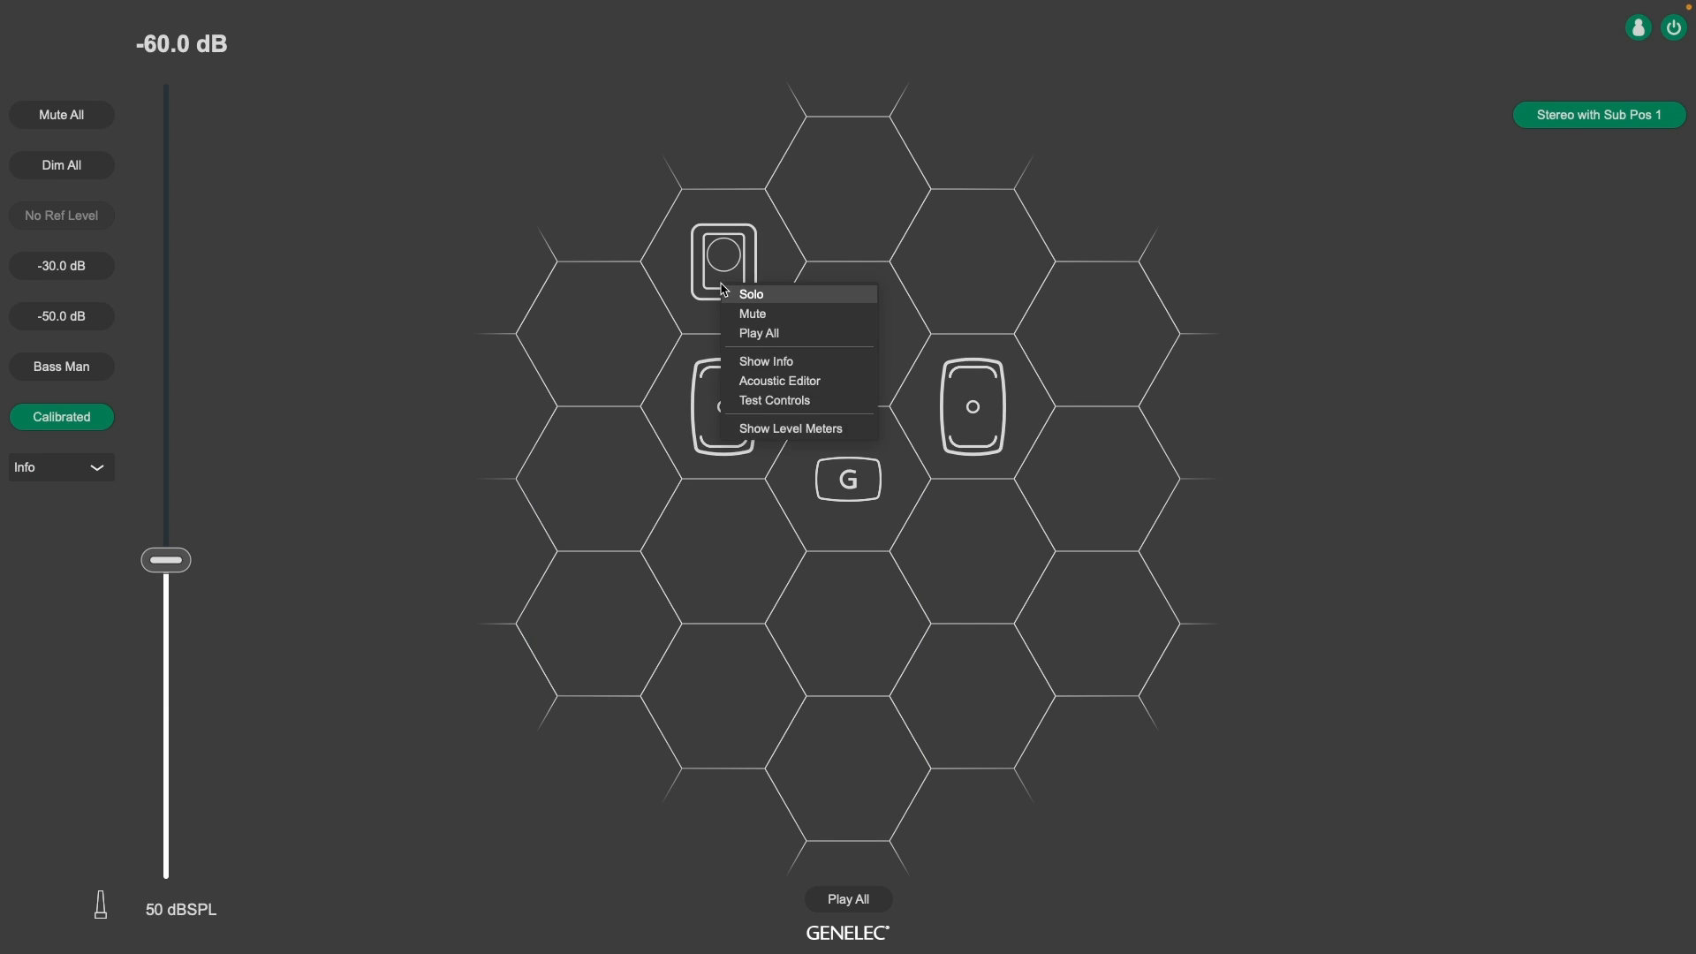
{"action": "left_click", "coordinate": [748, 361]}
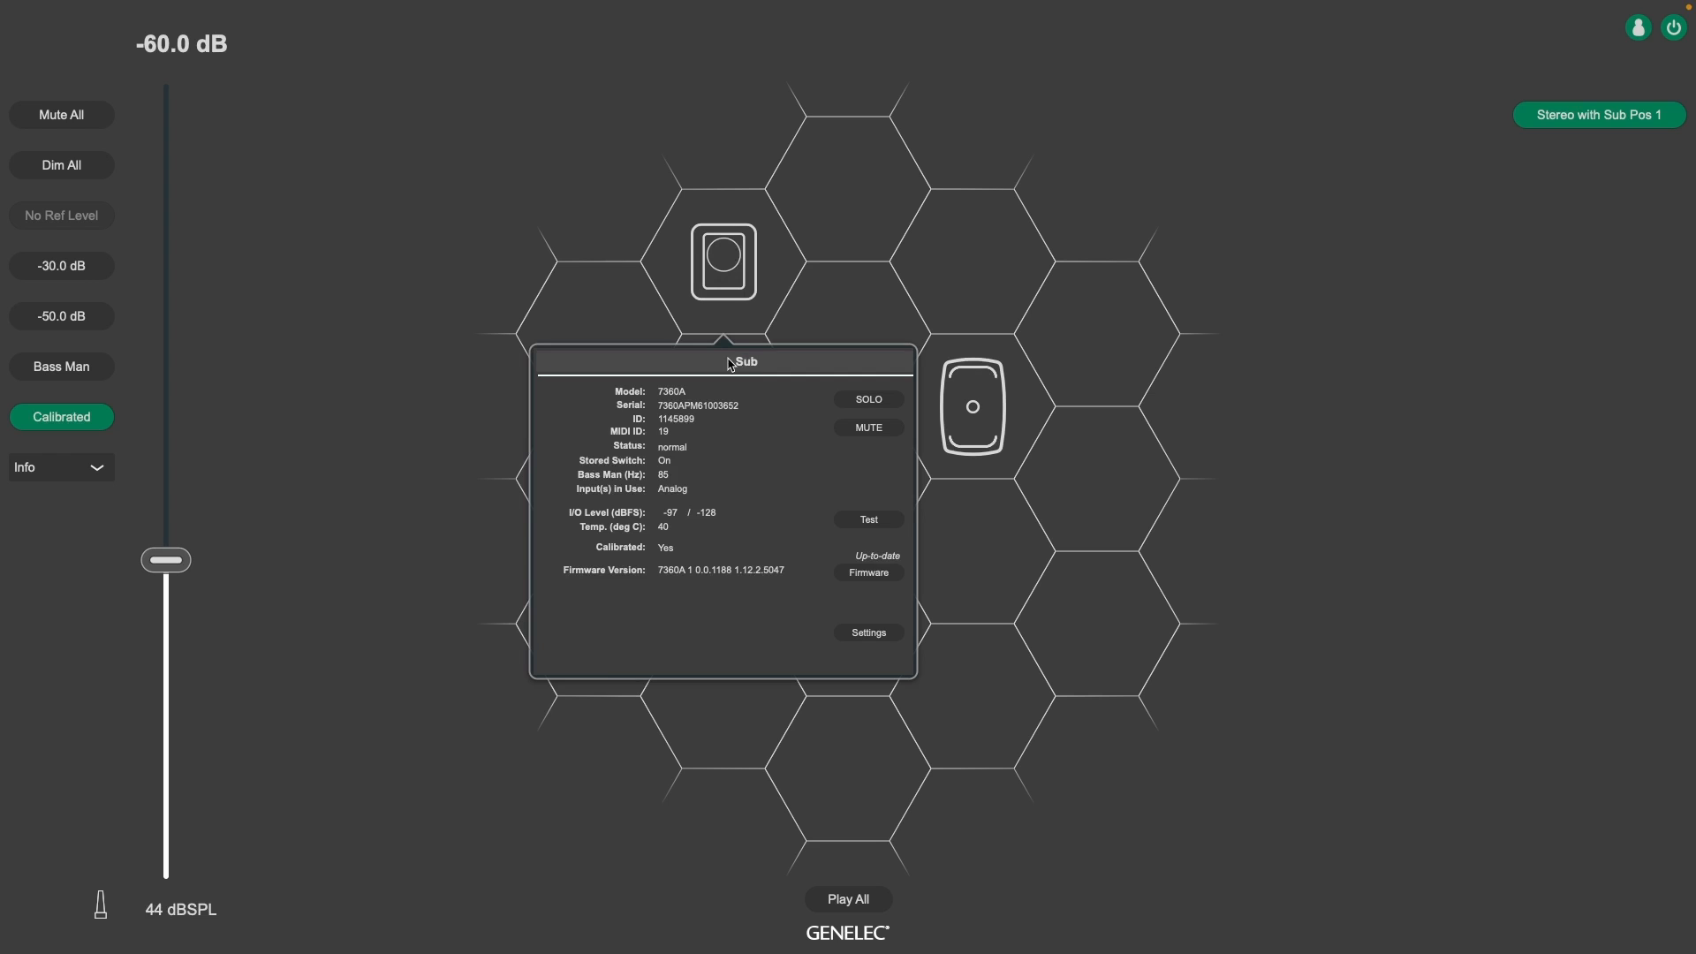
{"action": "left_click", "coordinate": [636, 311]}
{"action": "right_click", "coordinate": [948, 394]}
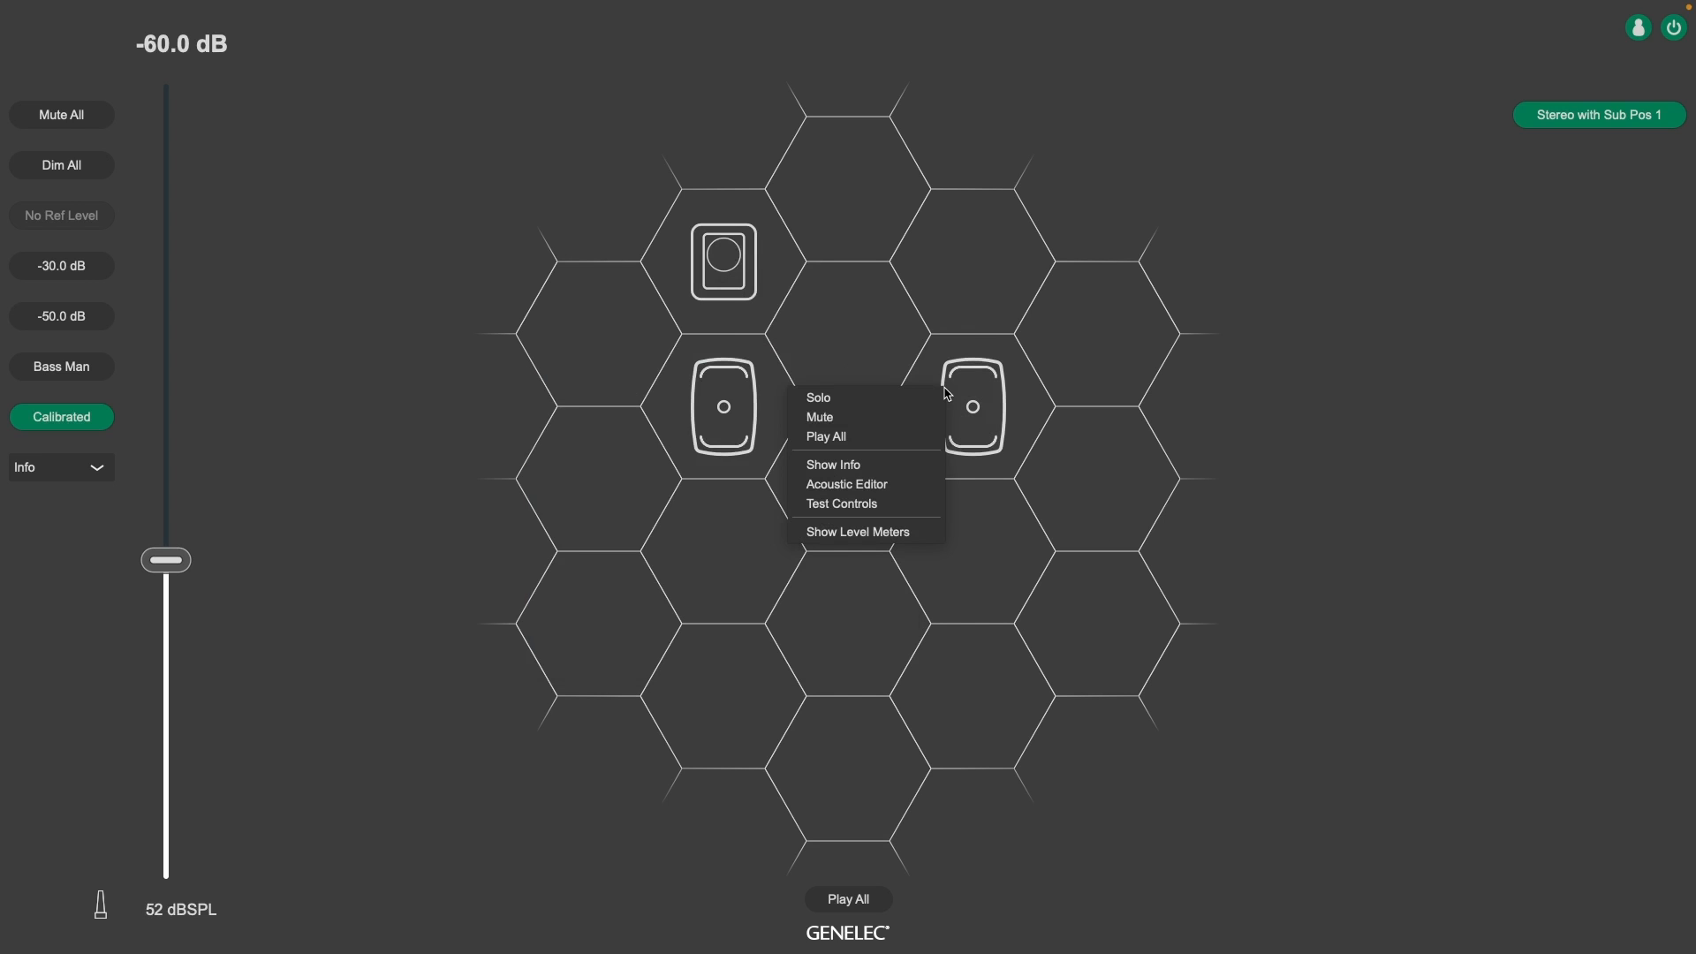
{"action": "left_click", "coordinate": [911, 464]}
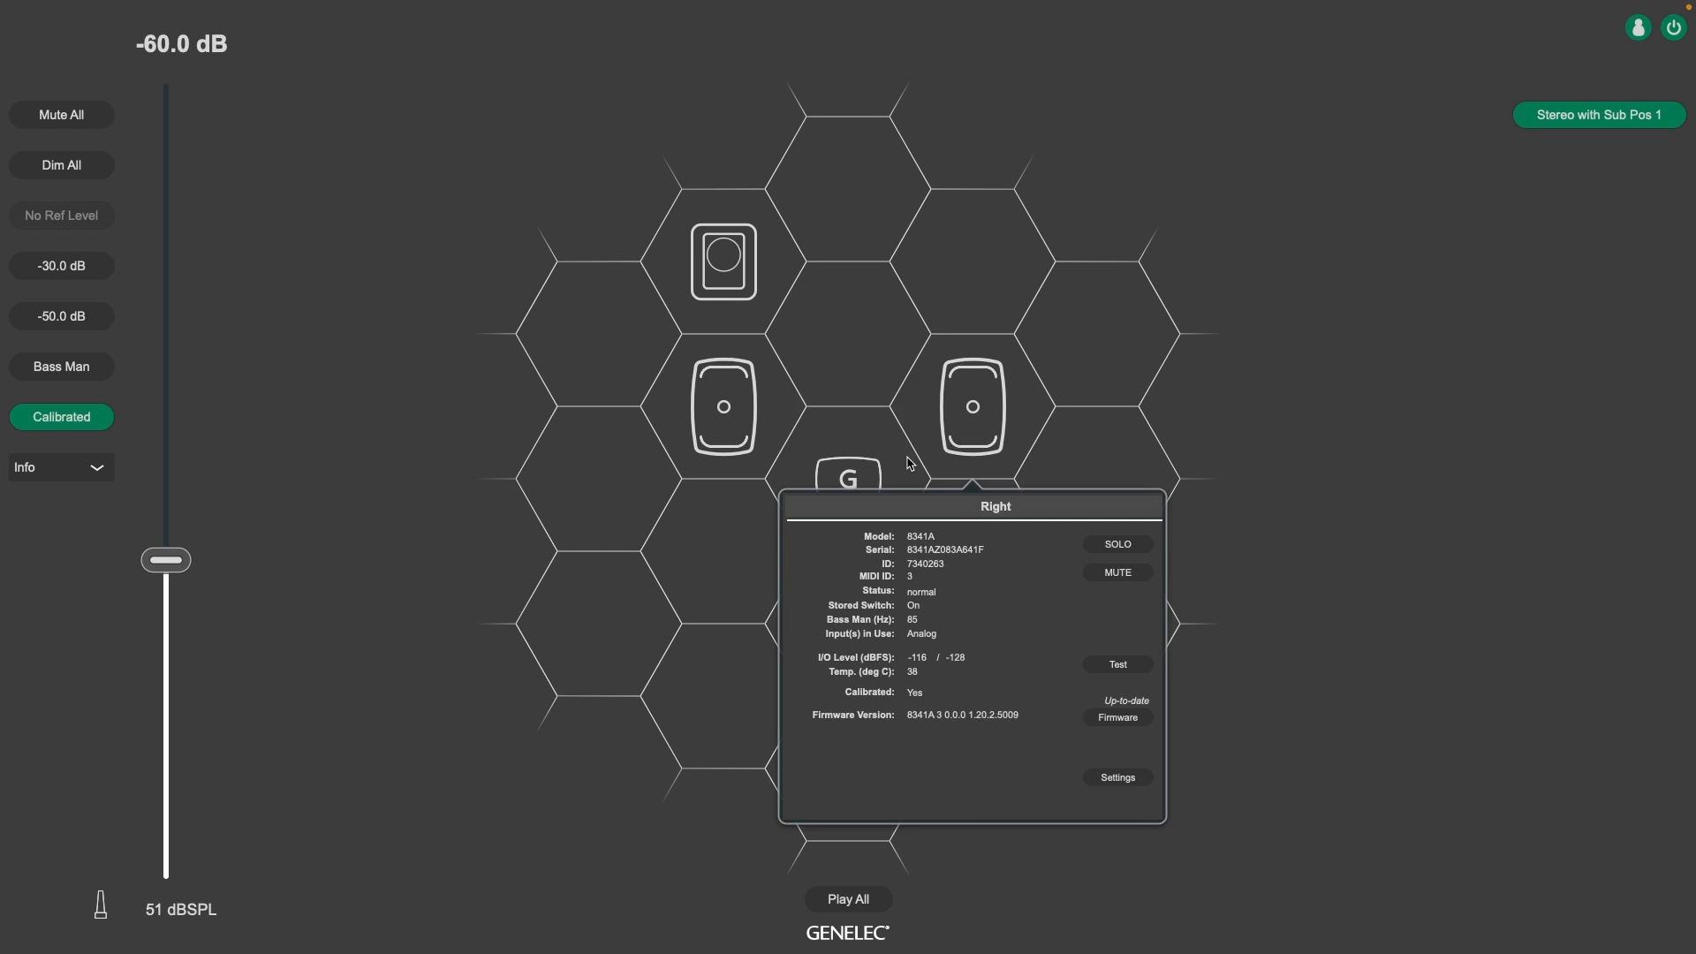
Mark Left, Right and Sub for a firmware update and close the firmware window without starting it
{"action": "left_click", "coordinate": [1098, 720]}
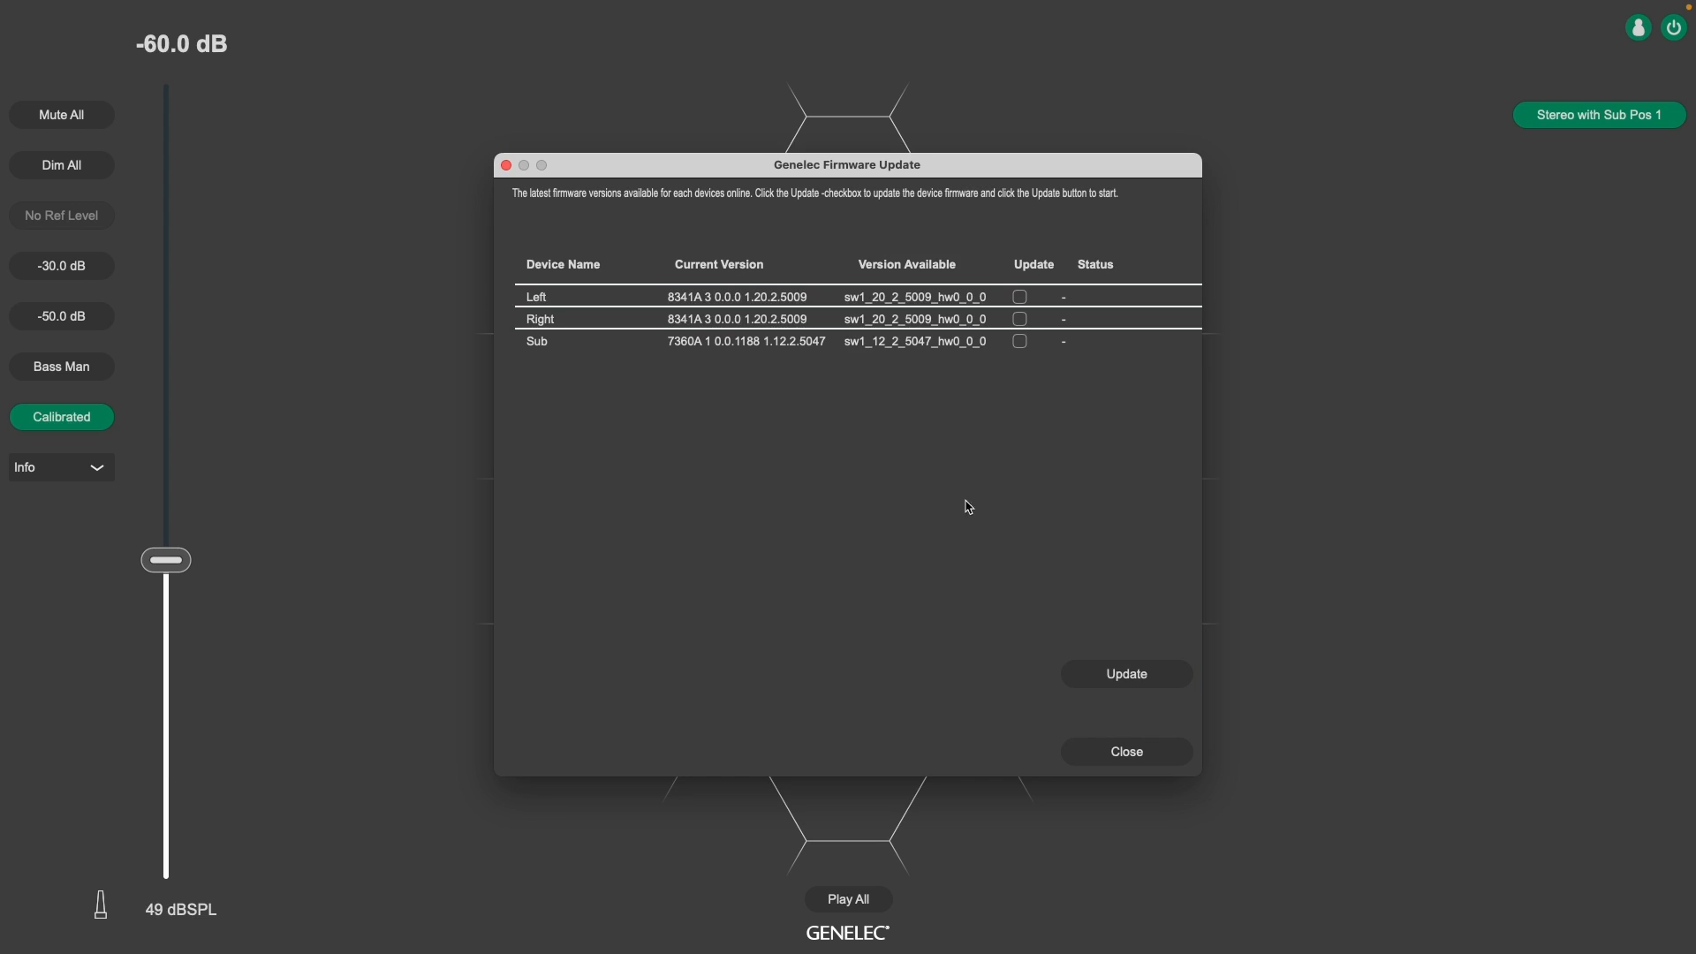
{"action": "left_click", "coordinate": [1020, 299]}
{"action": "left_click", "coordinate": [1020, 319]}
{"action": "left_click", "coordinate": [1021, 343]}
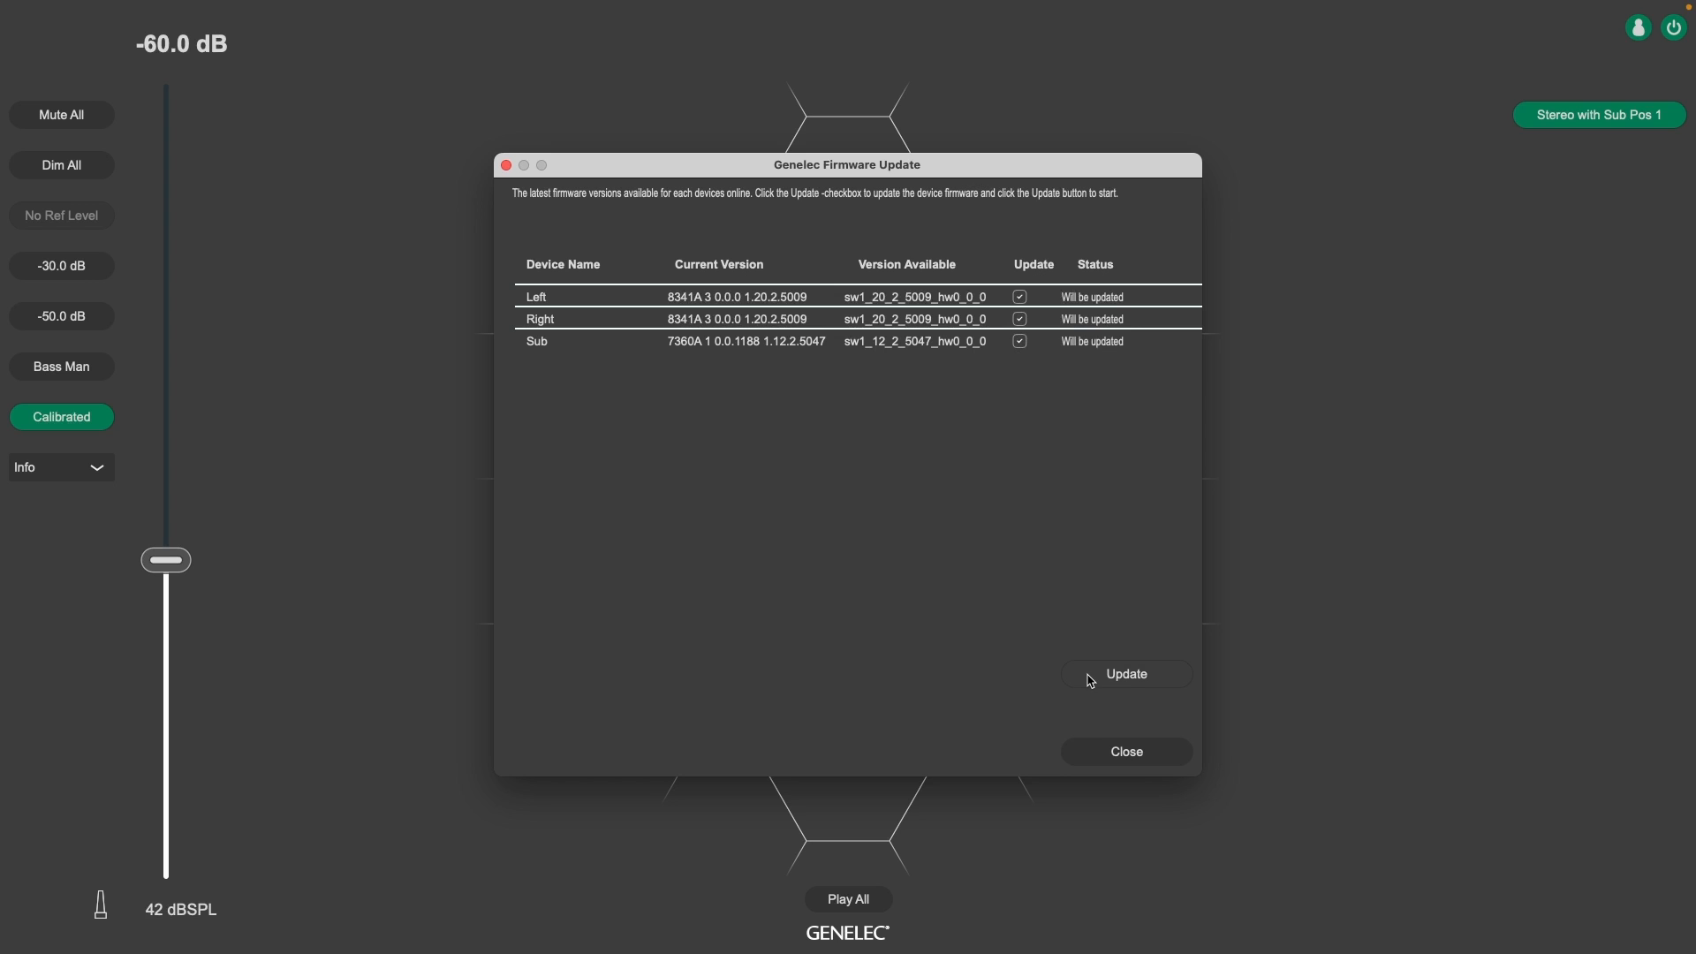
{"action": "left_click", "coordinate": [1095, 752]}
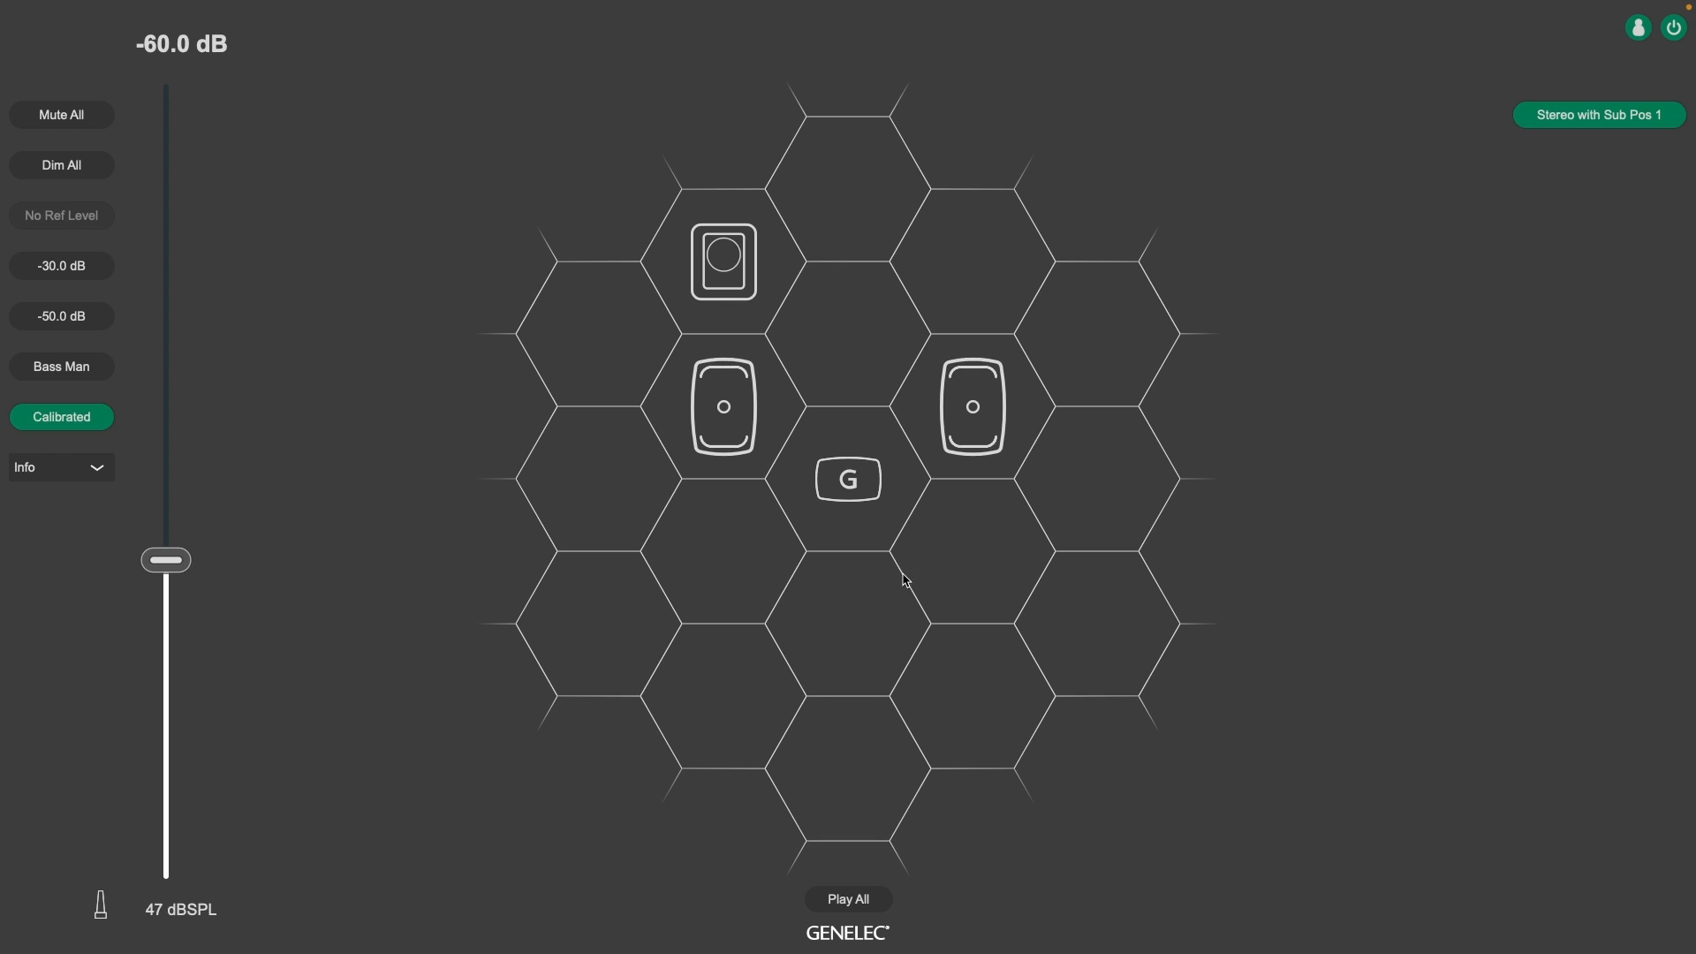
{"action": "left_click", "coordinate": [870, 500]}
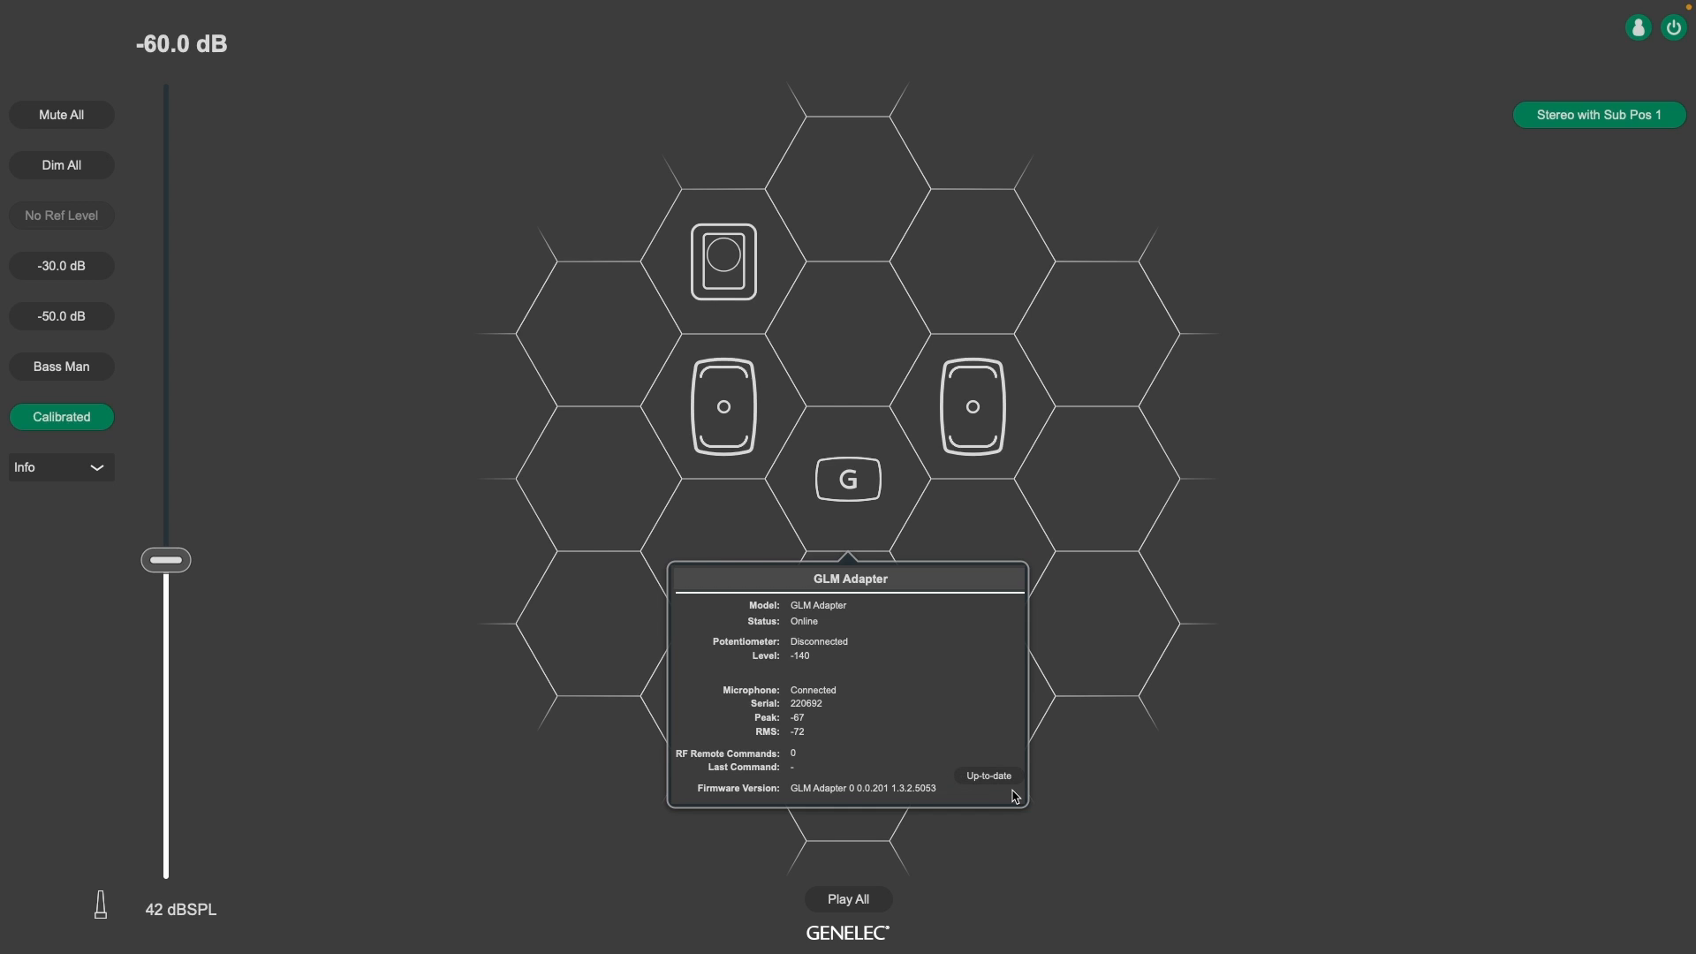
{"action": "left_click", "coordinate": [1104, 663]}
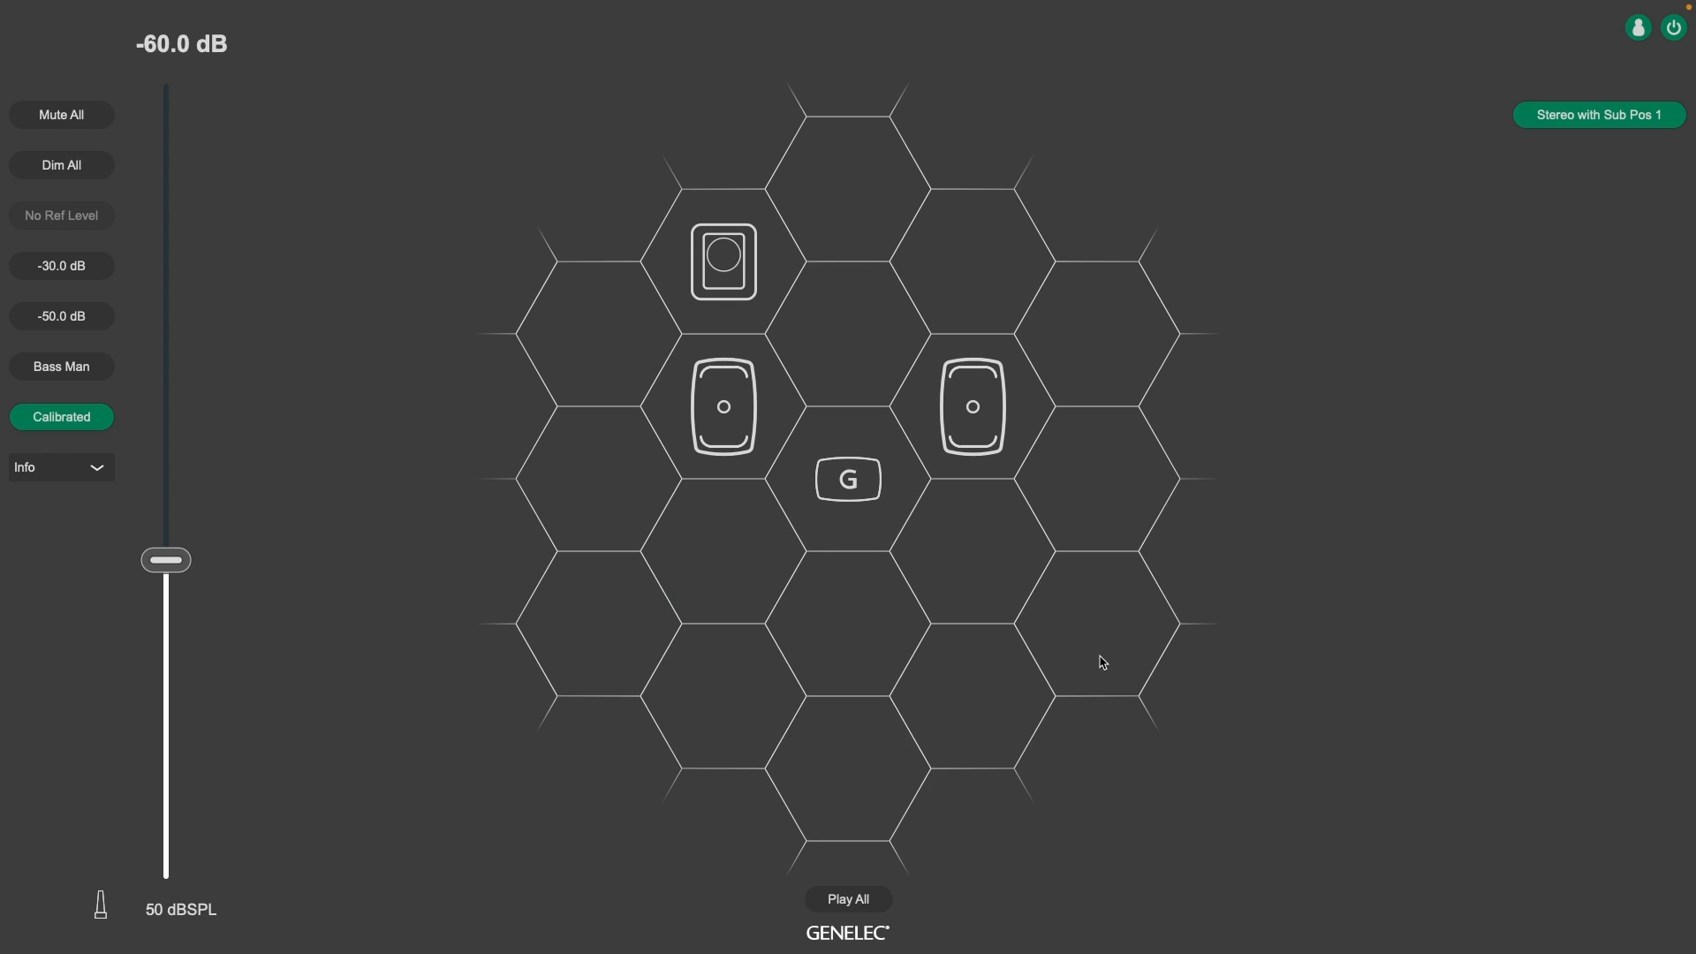
Switch the monitor action mode to Solo, solo the left and right monitors individually, and solo both together
{"action": "left_click", "coordinate": [107, 478]}
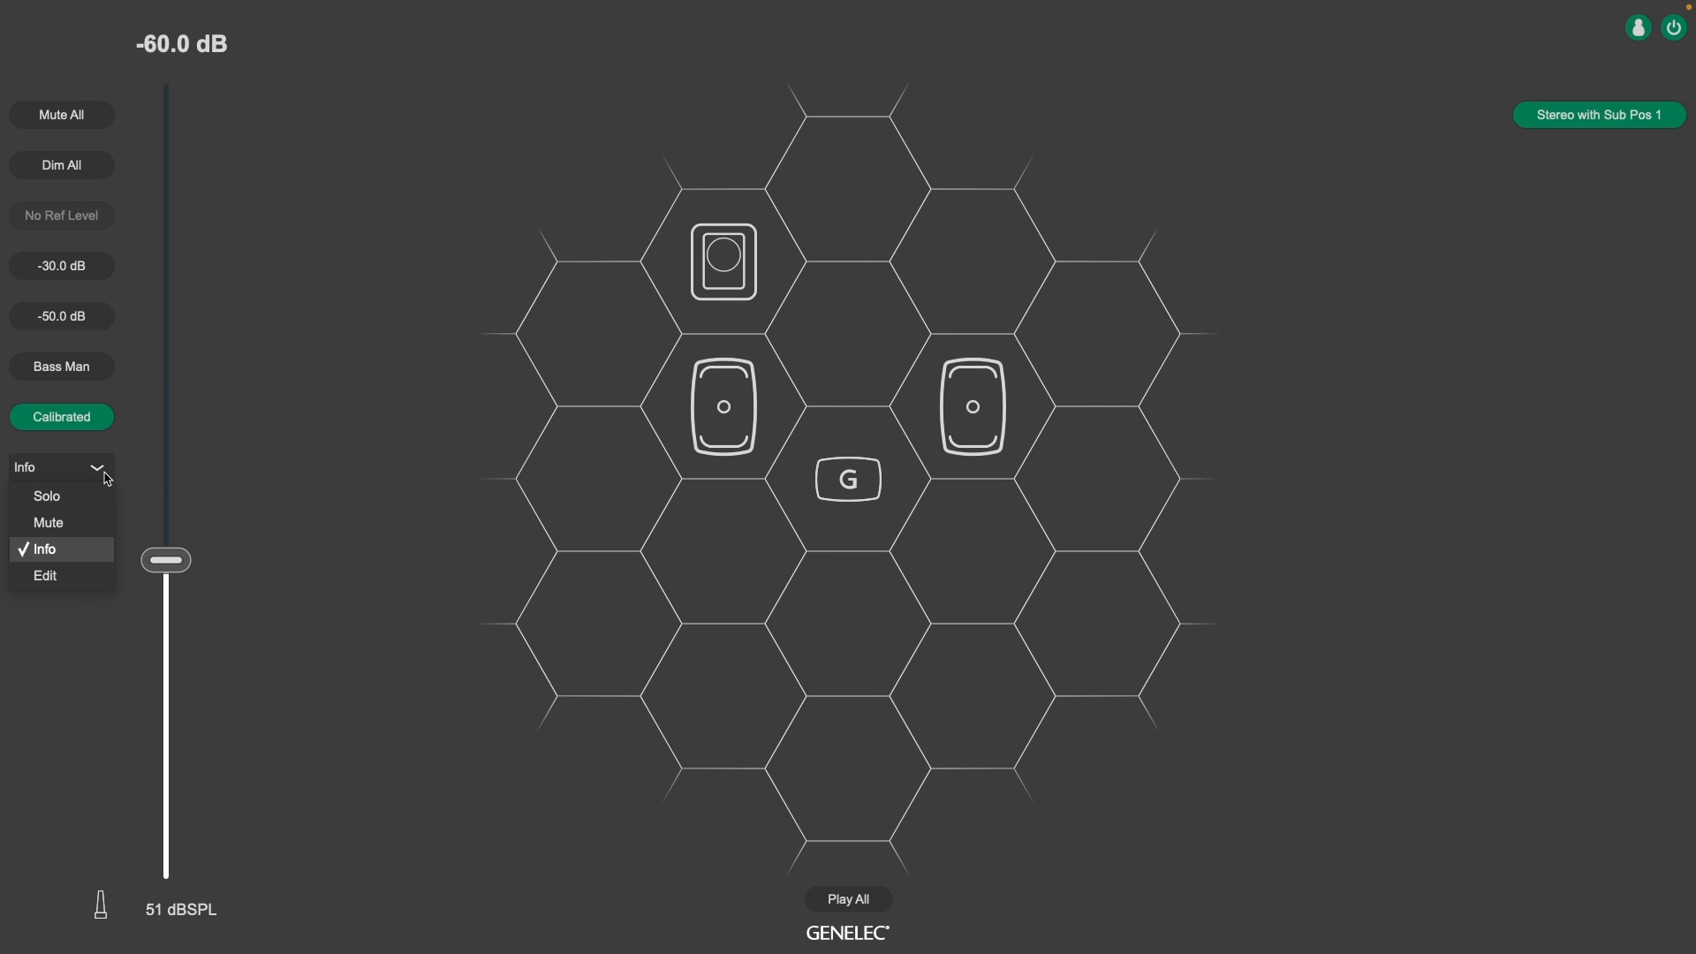
{"action": "left_click", "coordinate": [95, 495]}
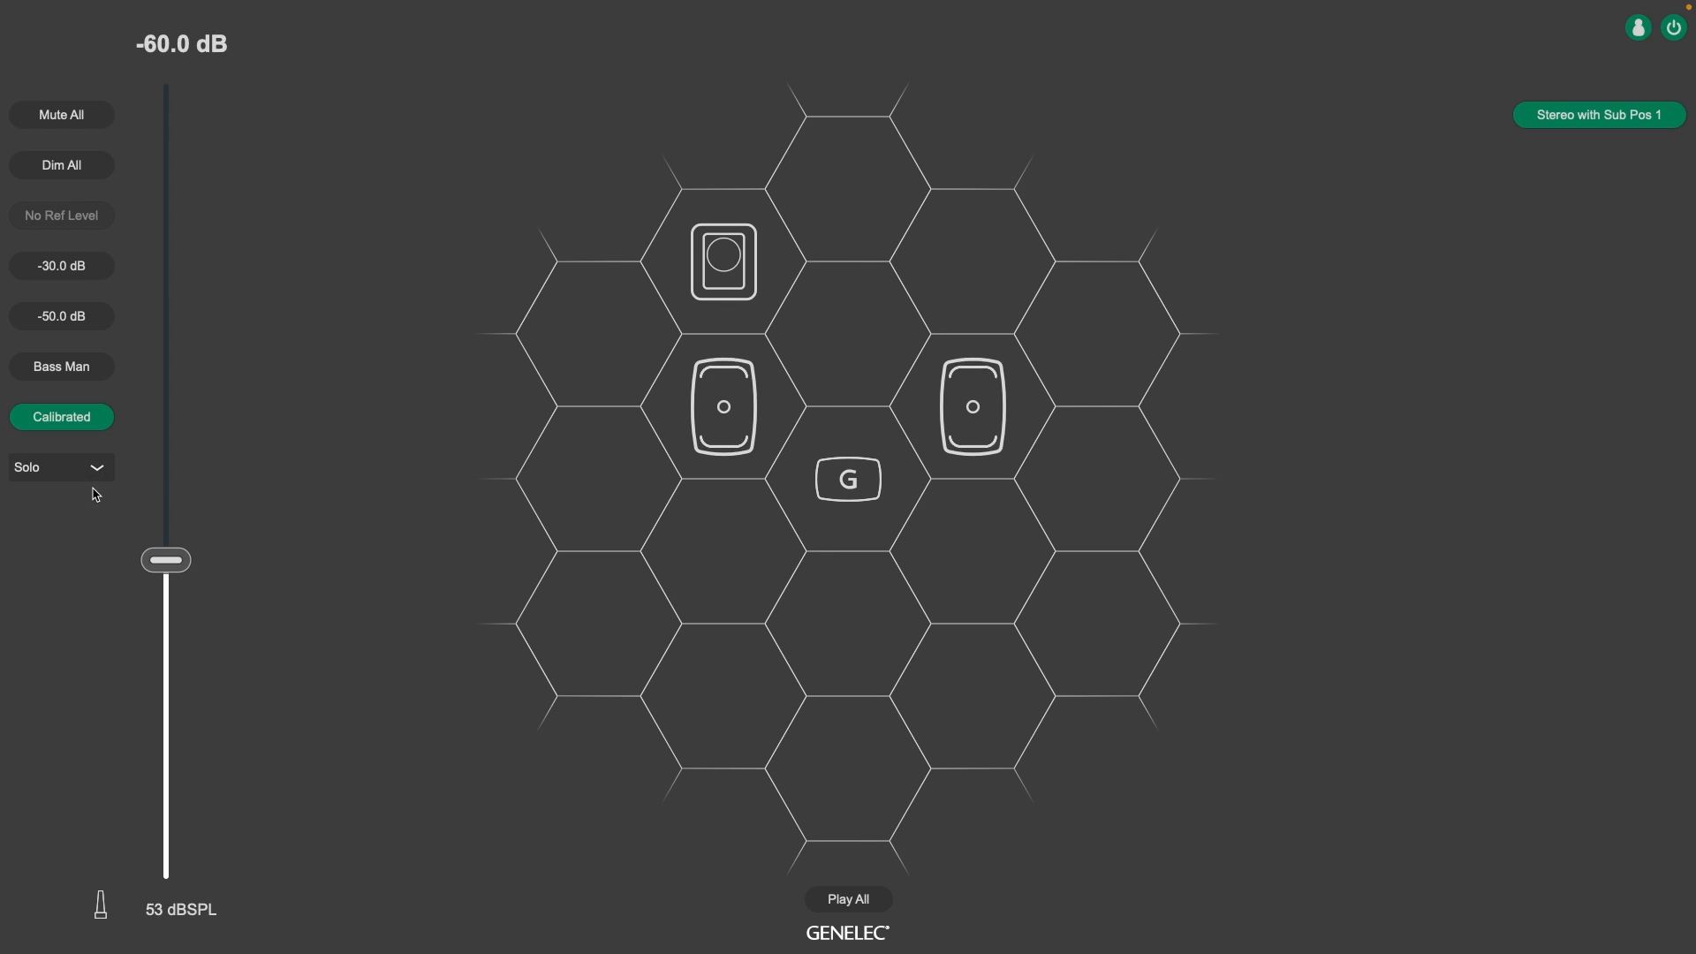
{"action": "left_click", "coordinate": [712, 439]}
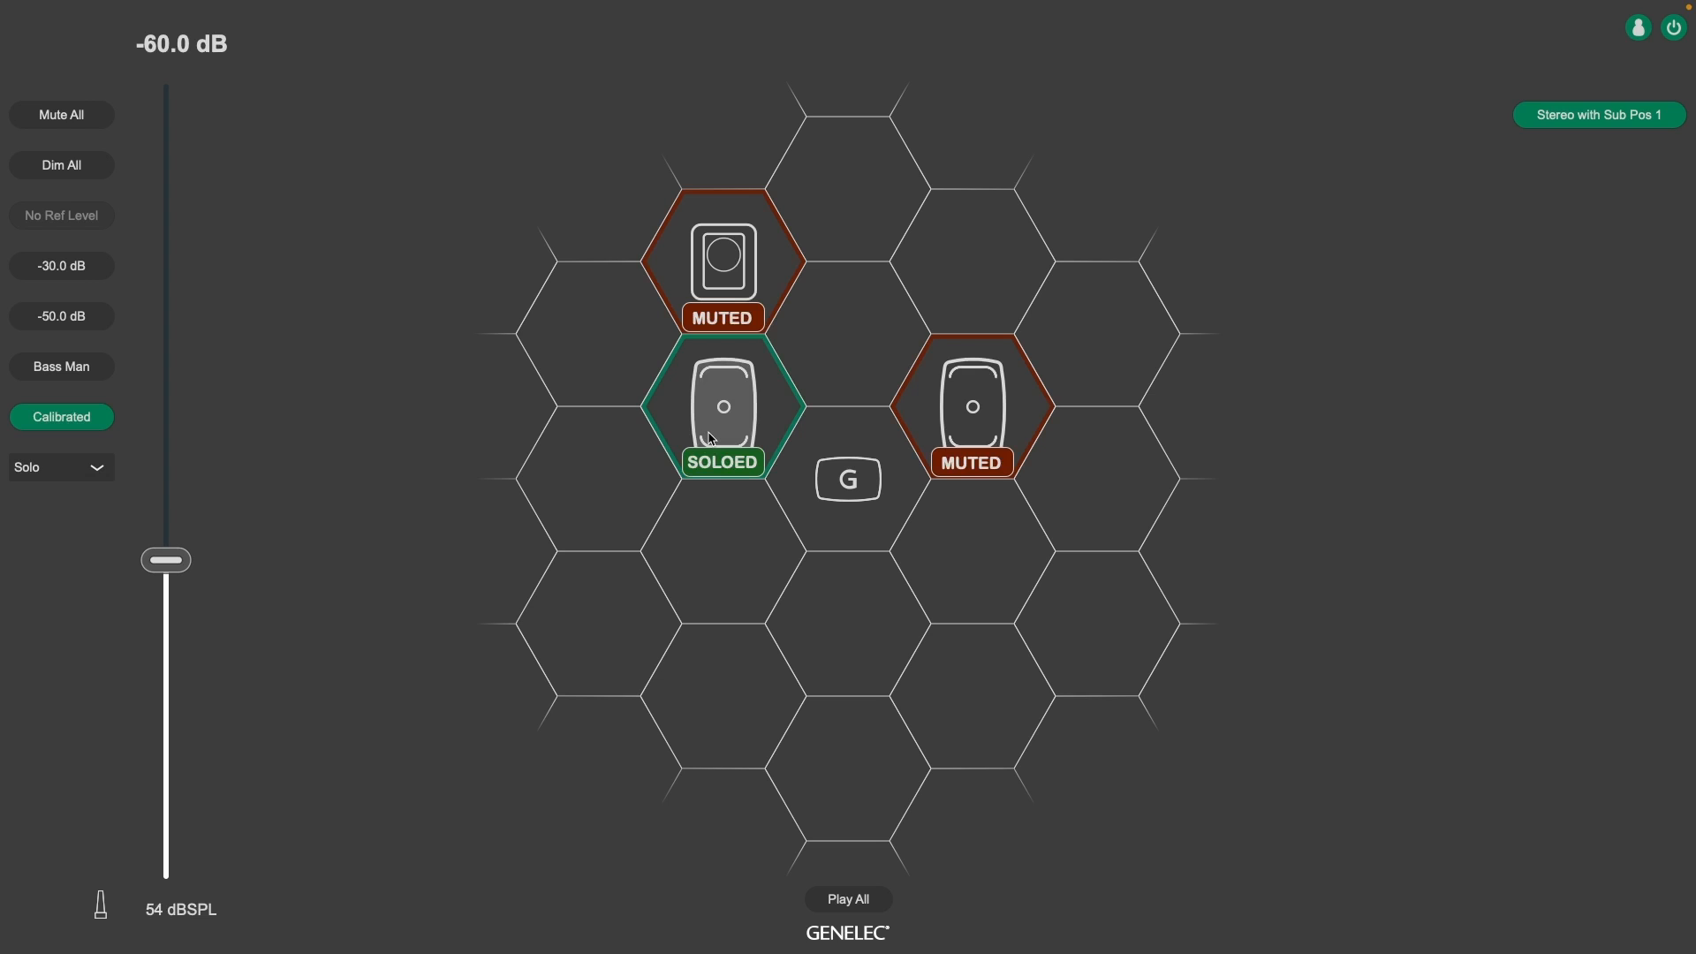
{"action": "left_click", "coordinate": [952, 430]}
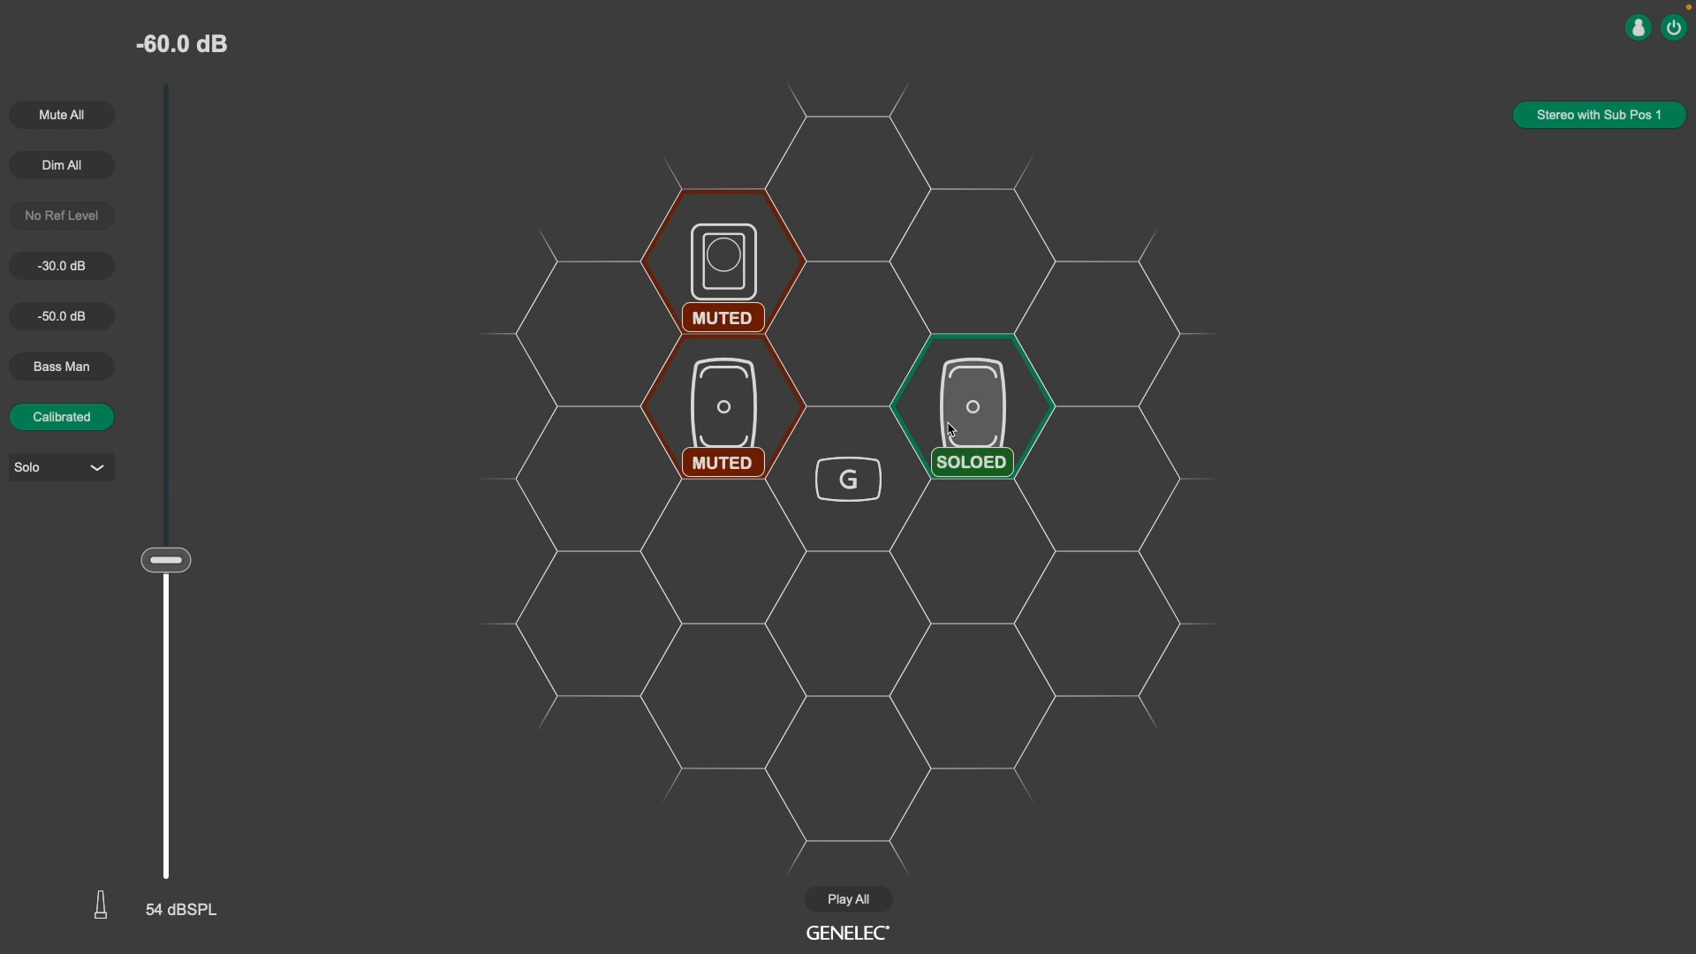
{"action": "left_click", "coordinate": [747, 424]}
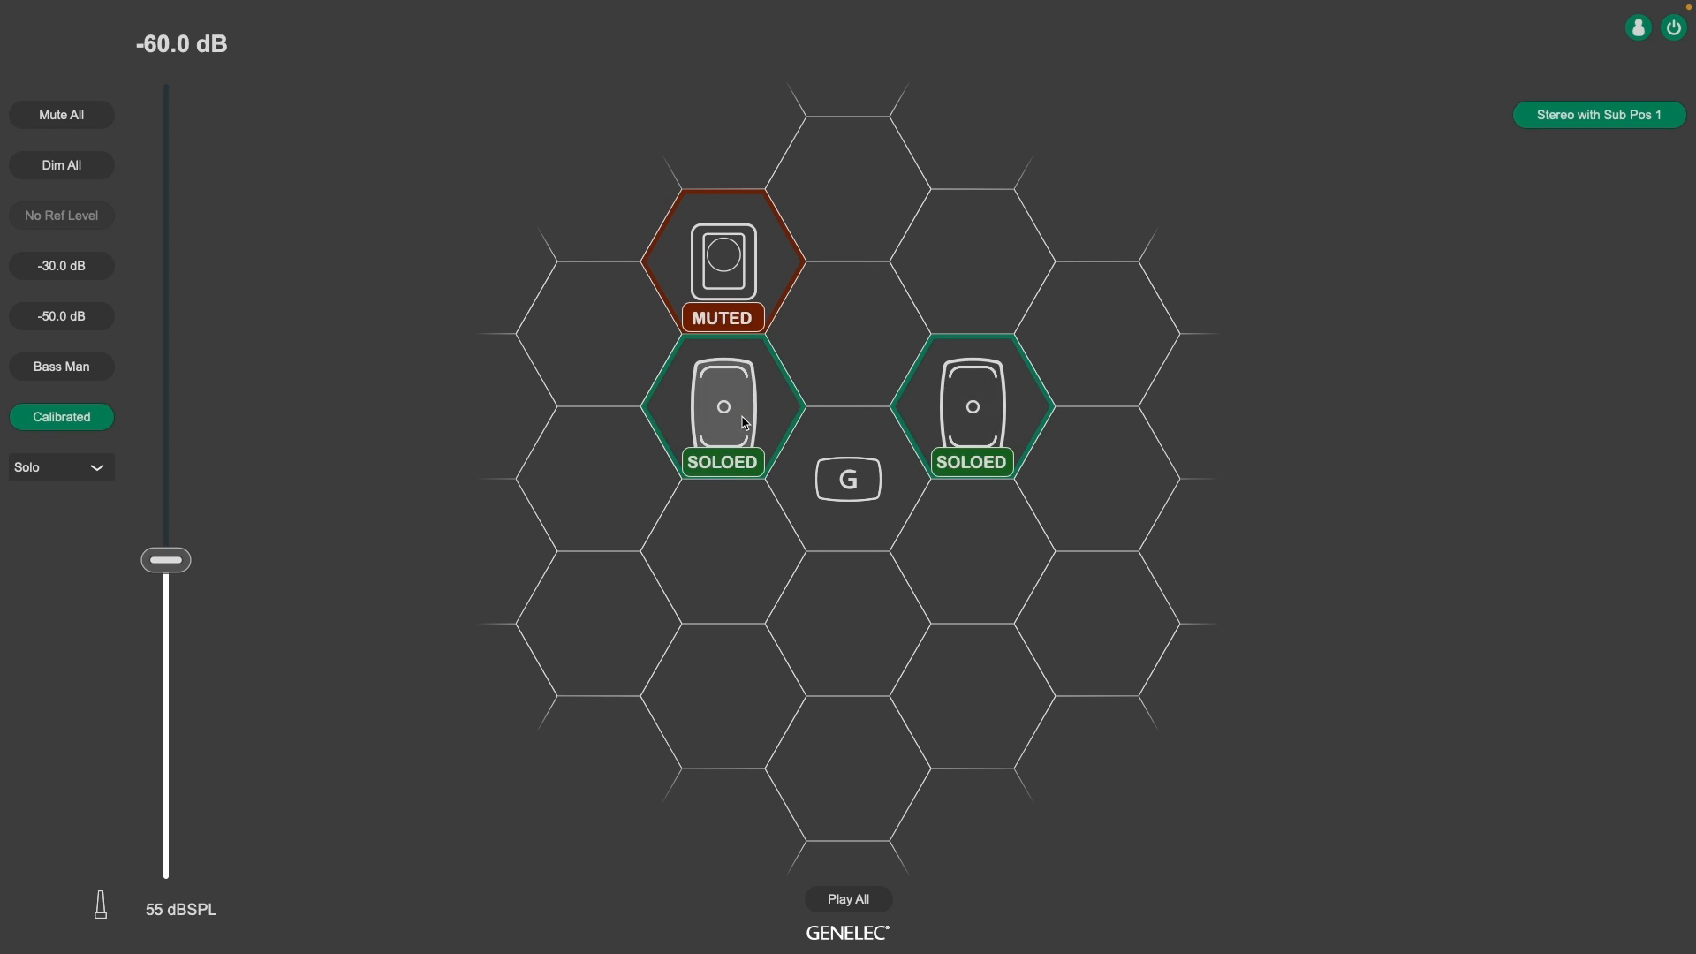
Switch the monitor action mode to Mute, mute the left and right monitors, and set the mode to Edit
{"action": "left_click", "coordinate": [836, 417]}
{"action": "left_click", "coordinate": [102, 476]}
{"action": "left_click", "coordinate": [103, 518]}
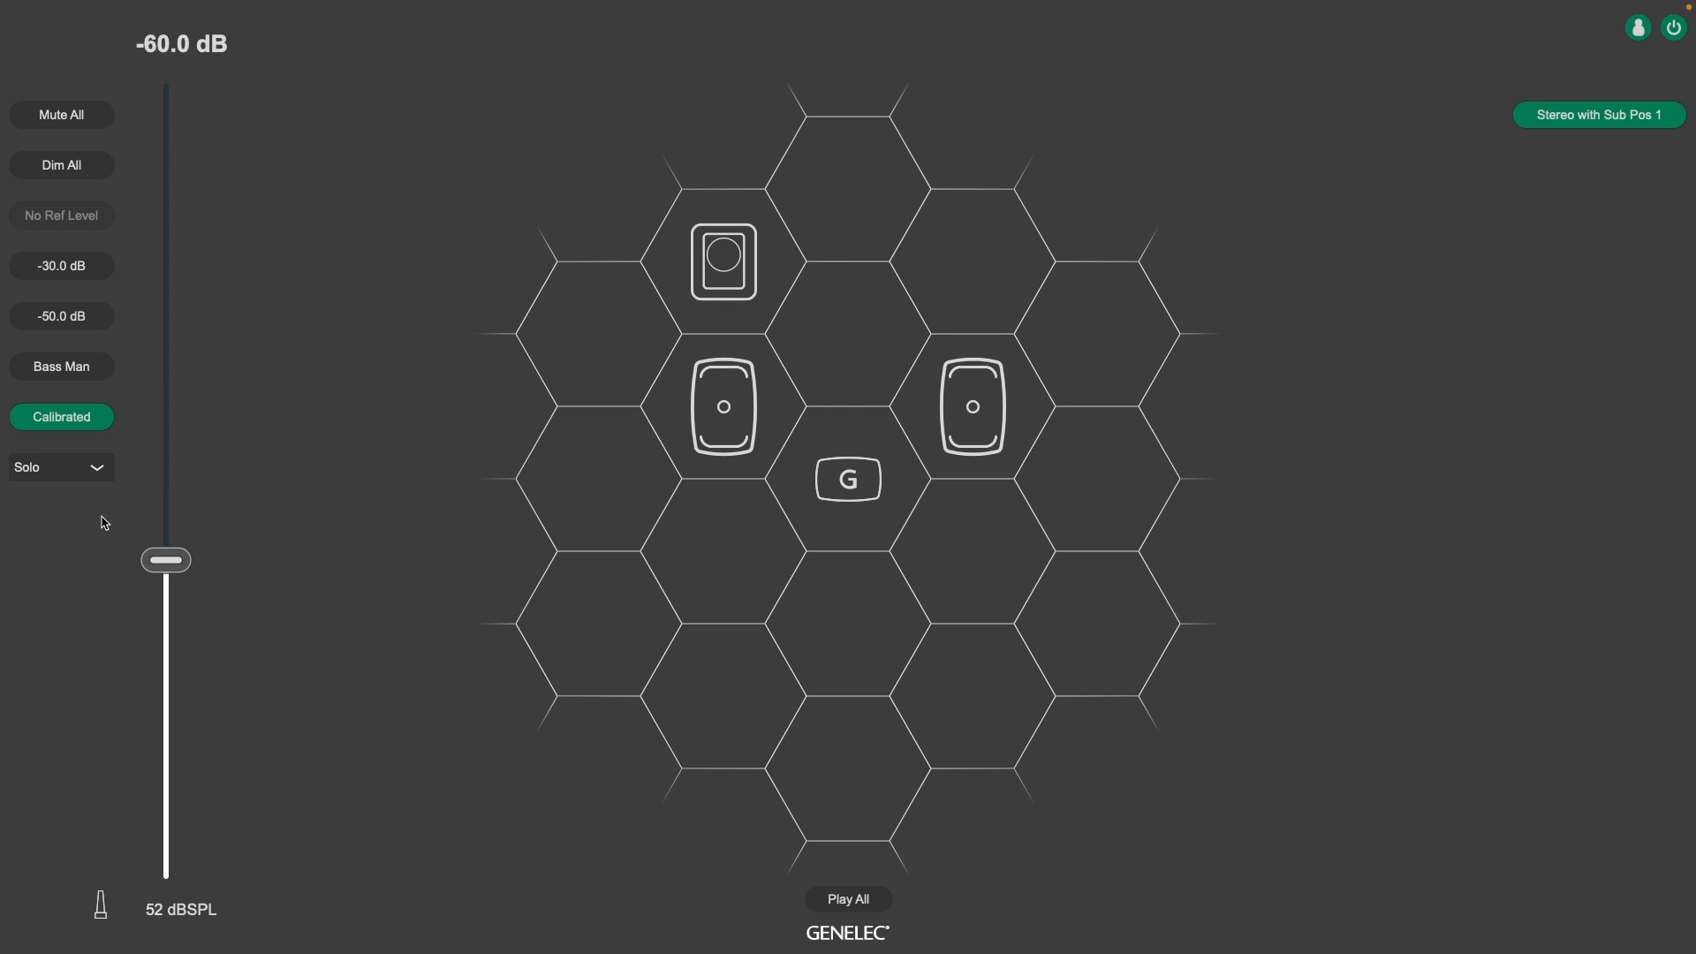
{"action": "left_click", "coordinate": [711, 430]}
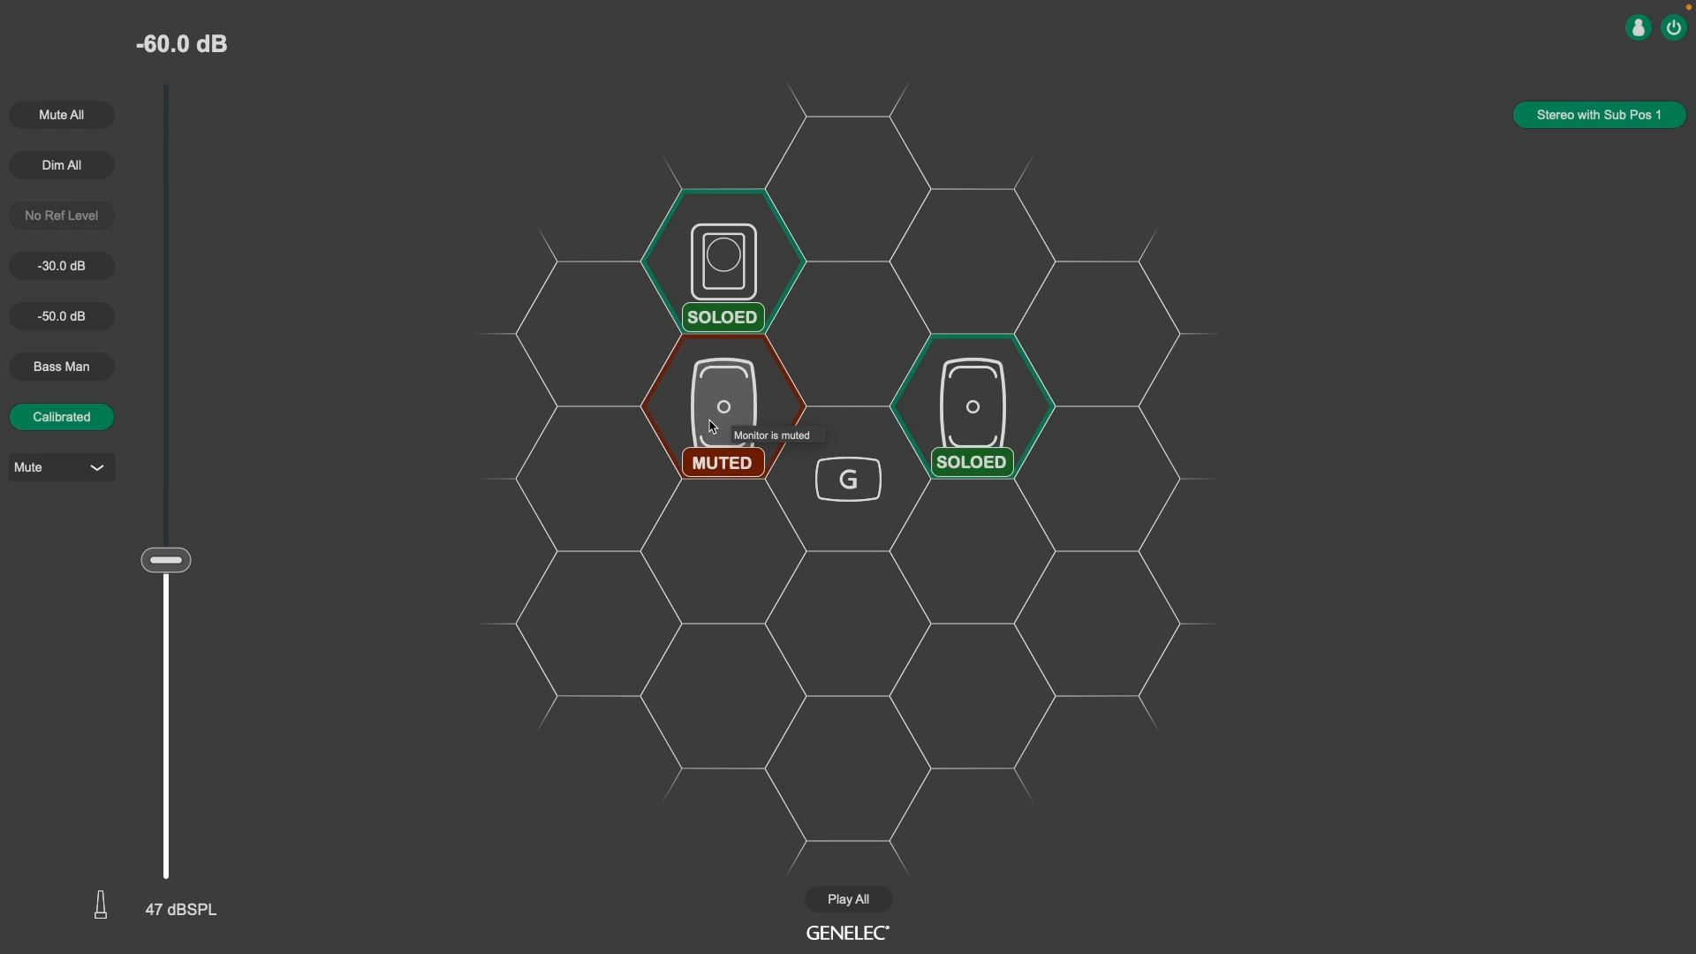
{"action": "left_click", "coordinate": [968, 419]}
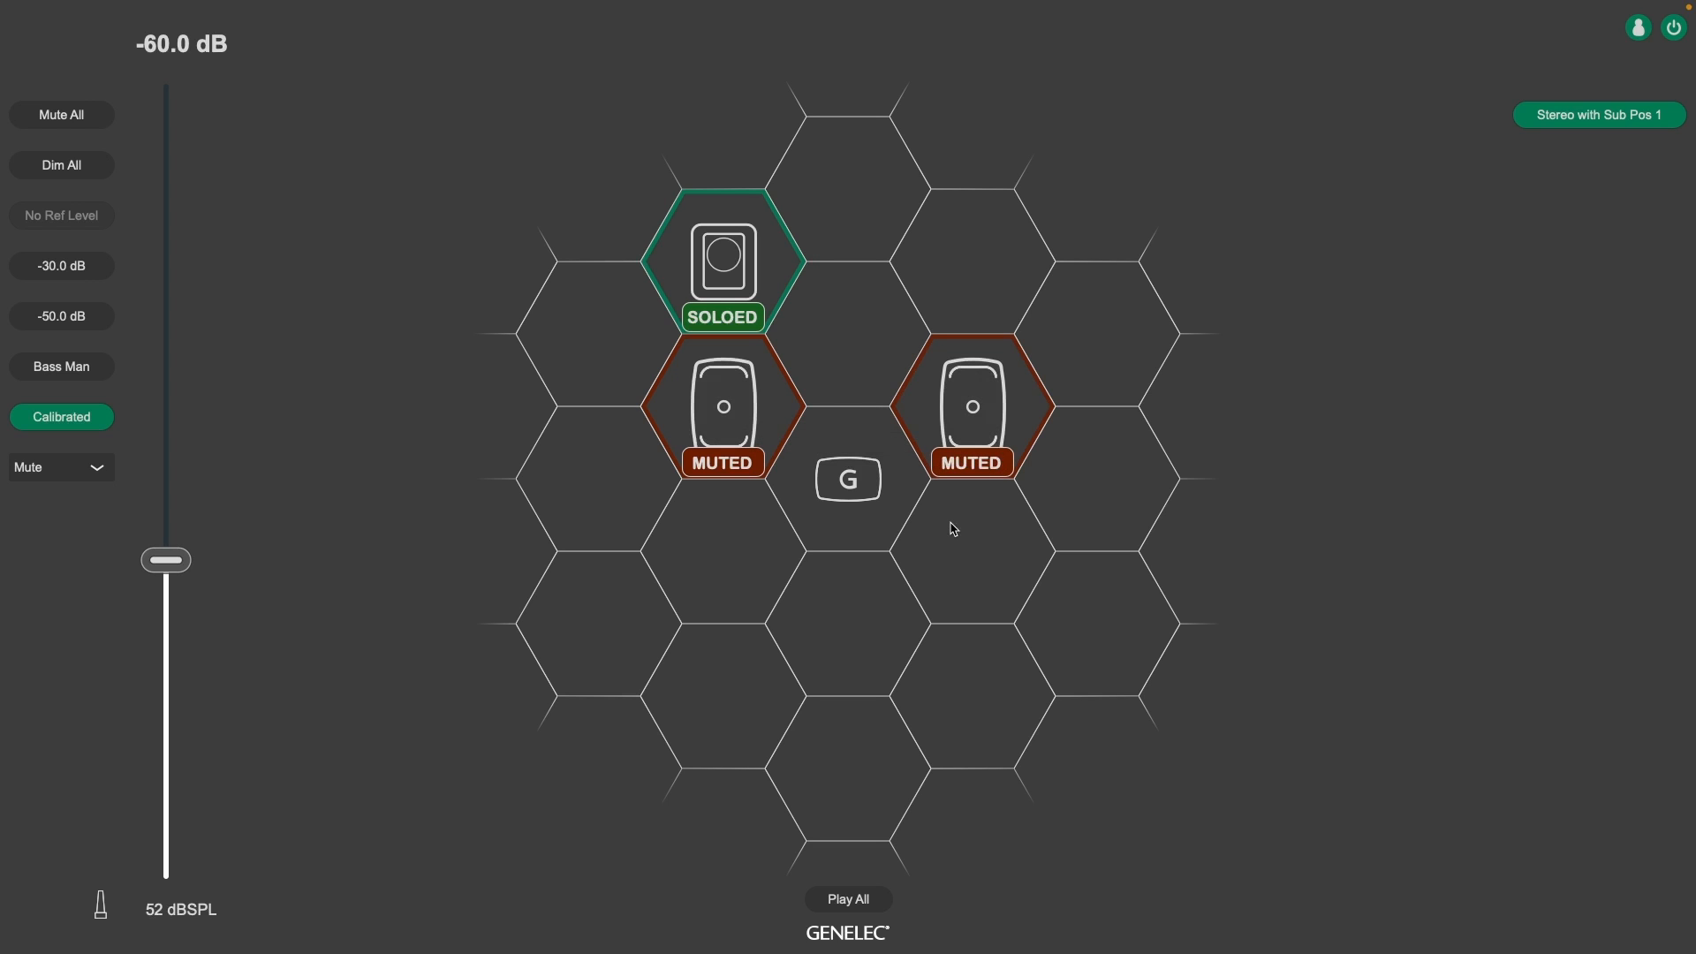
{"action": "left_click", "coordinate": [99, 469]}
{"action": "left_click", "coordinate": [100, 576]}
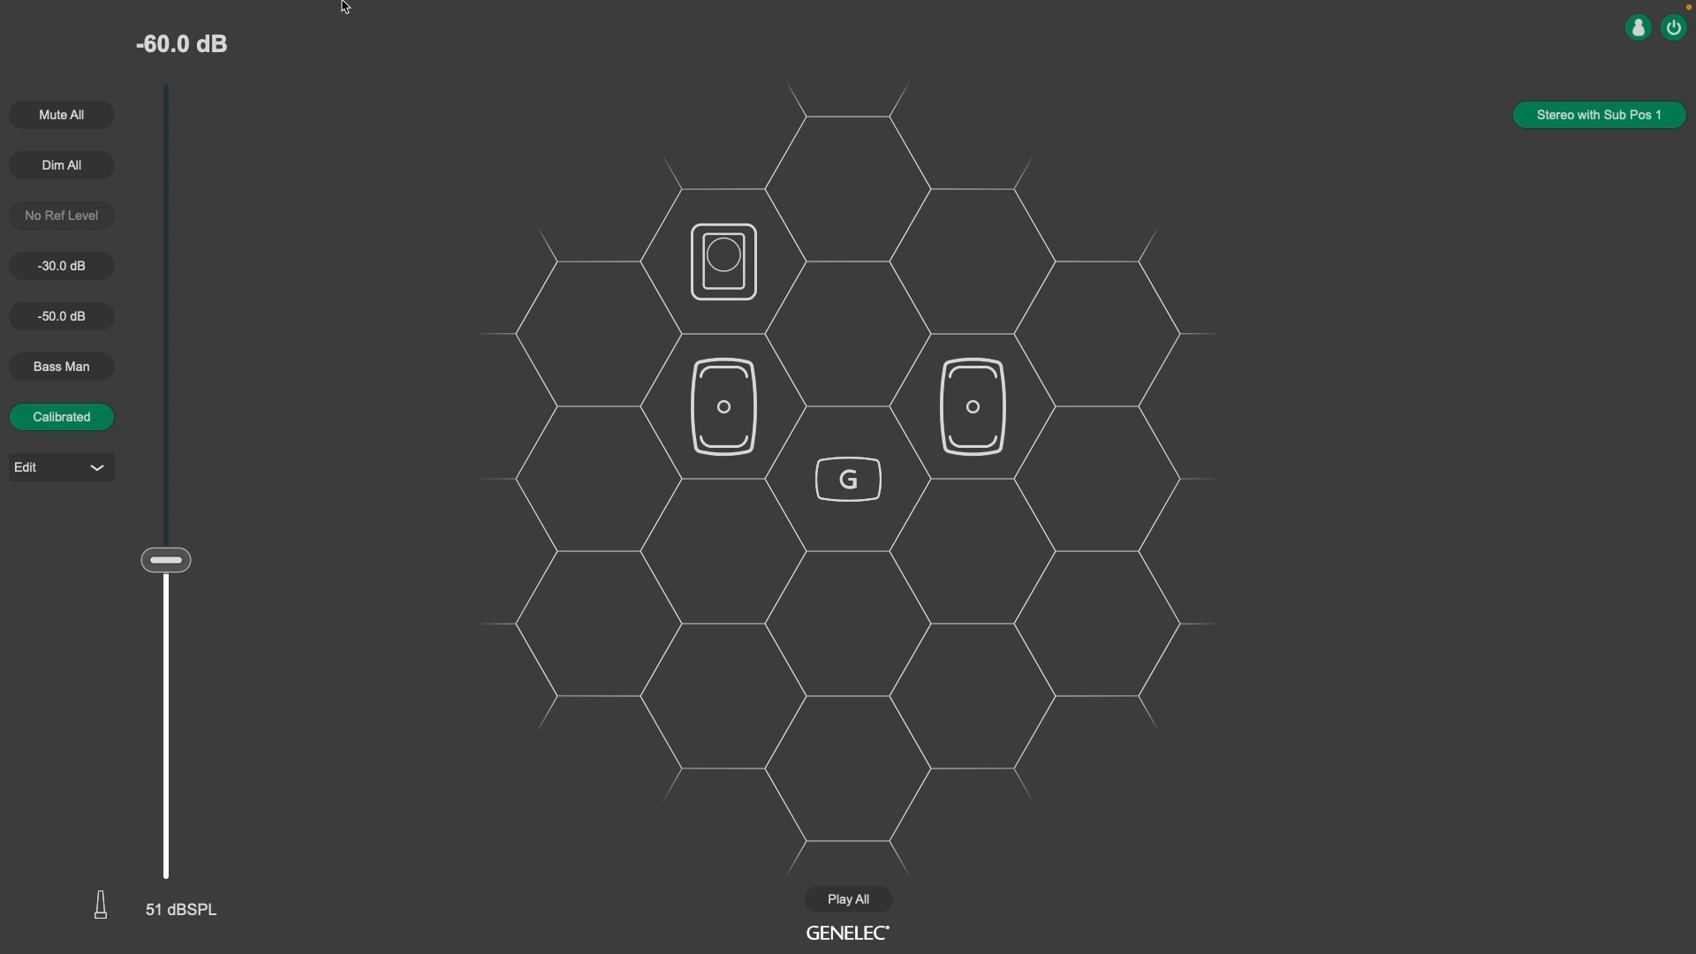
Duplicate the Stereo with Sub Pos 1 group preset and view a main monitor's frequency response and filters without changing them
{"action": "mouse_move", "coordinate": [346, 7]}
{"action": "left_click", "coordinate": [211, 10]}
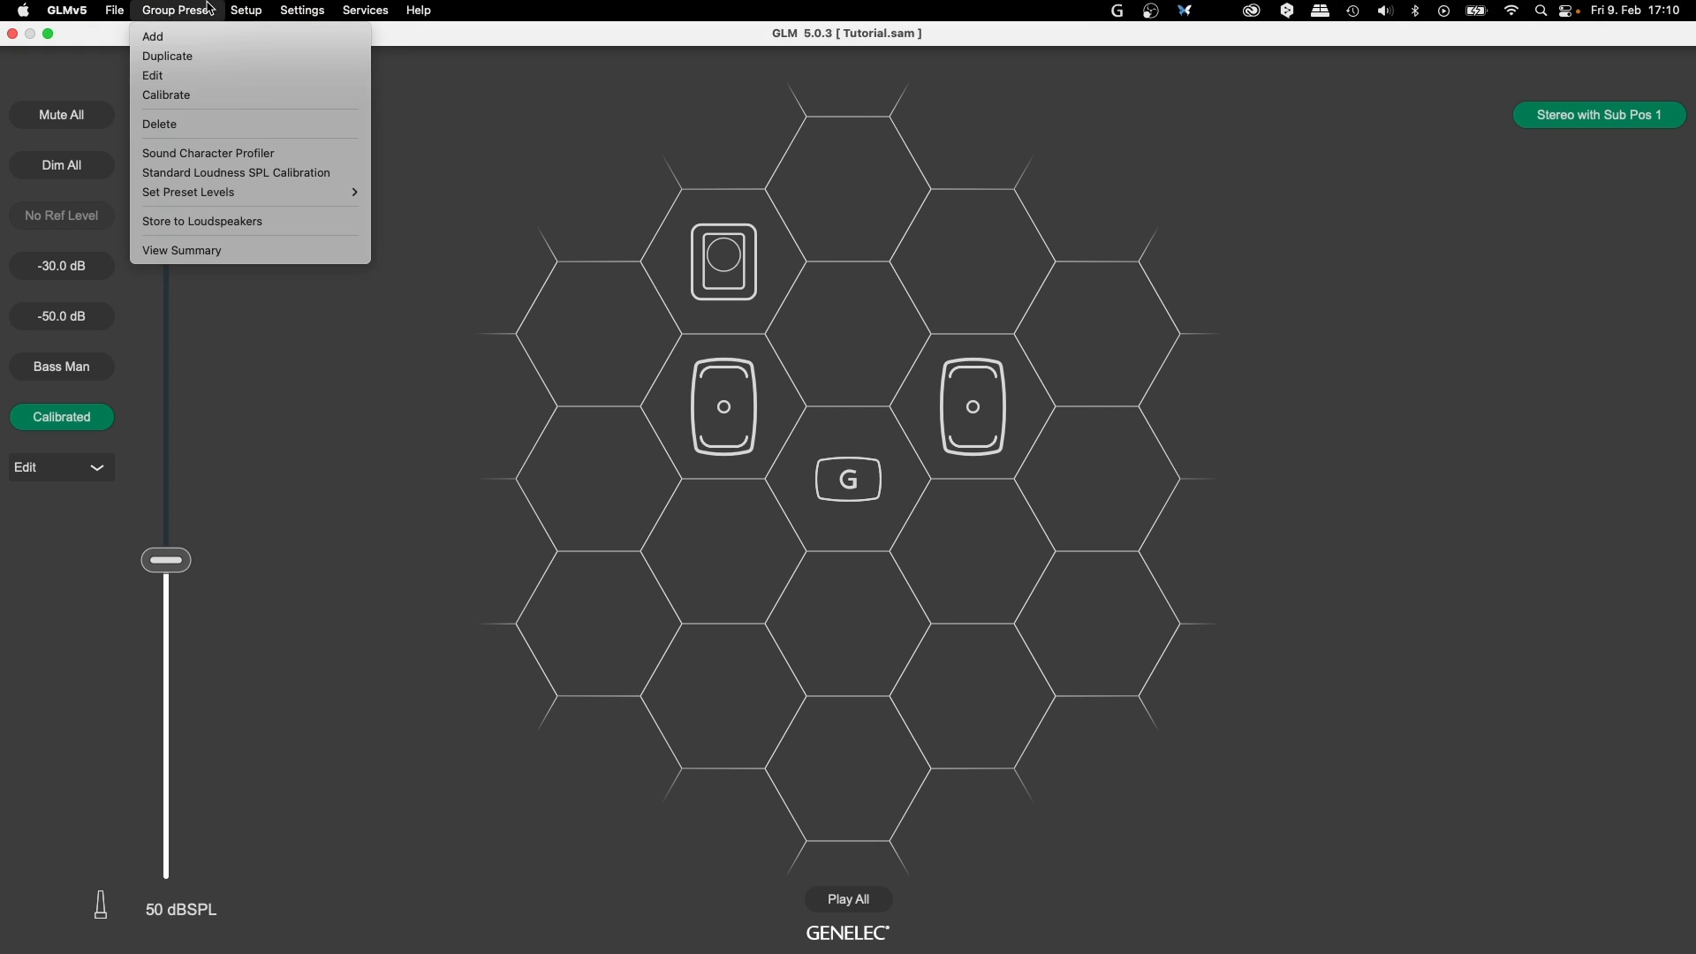
{"action": "left_click", "coordinate": [215, 57]}
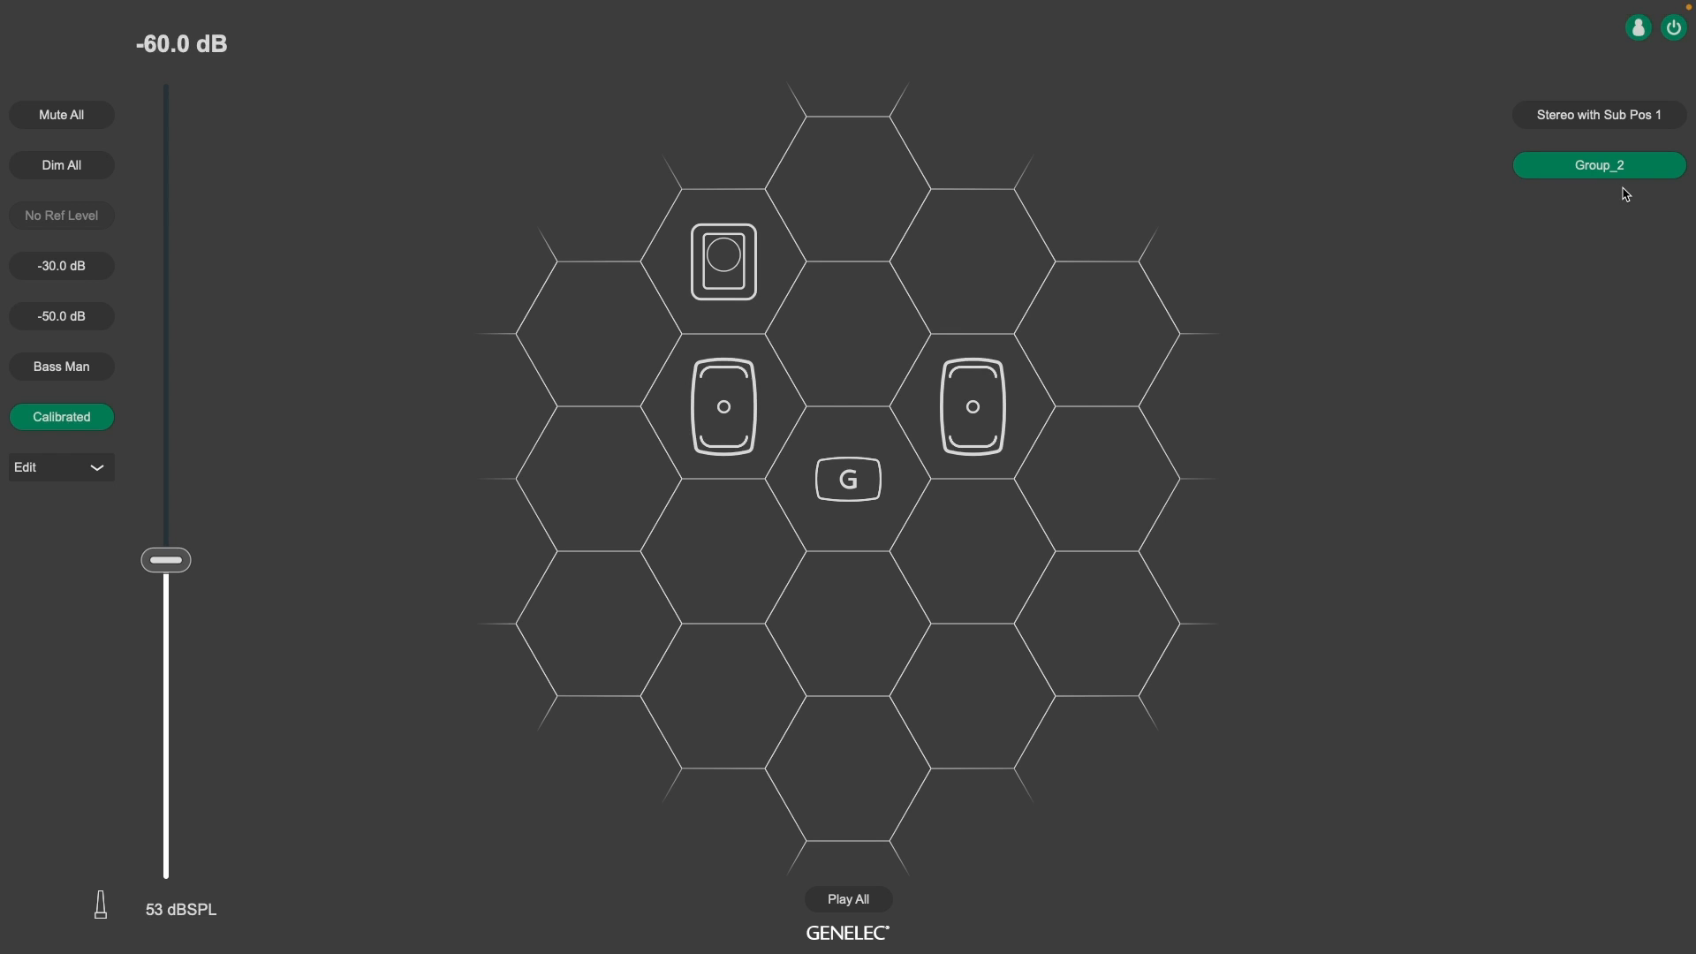
{"action": "double_click", "coordinate": [733, 391]}
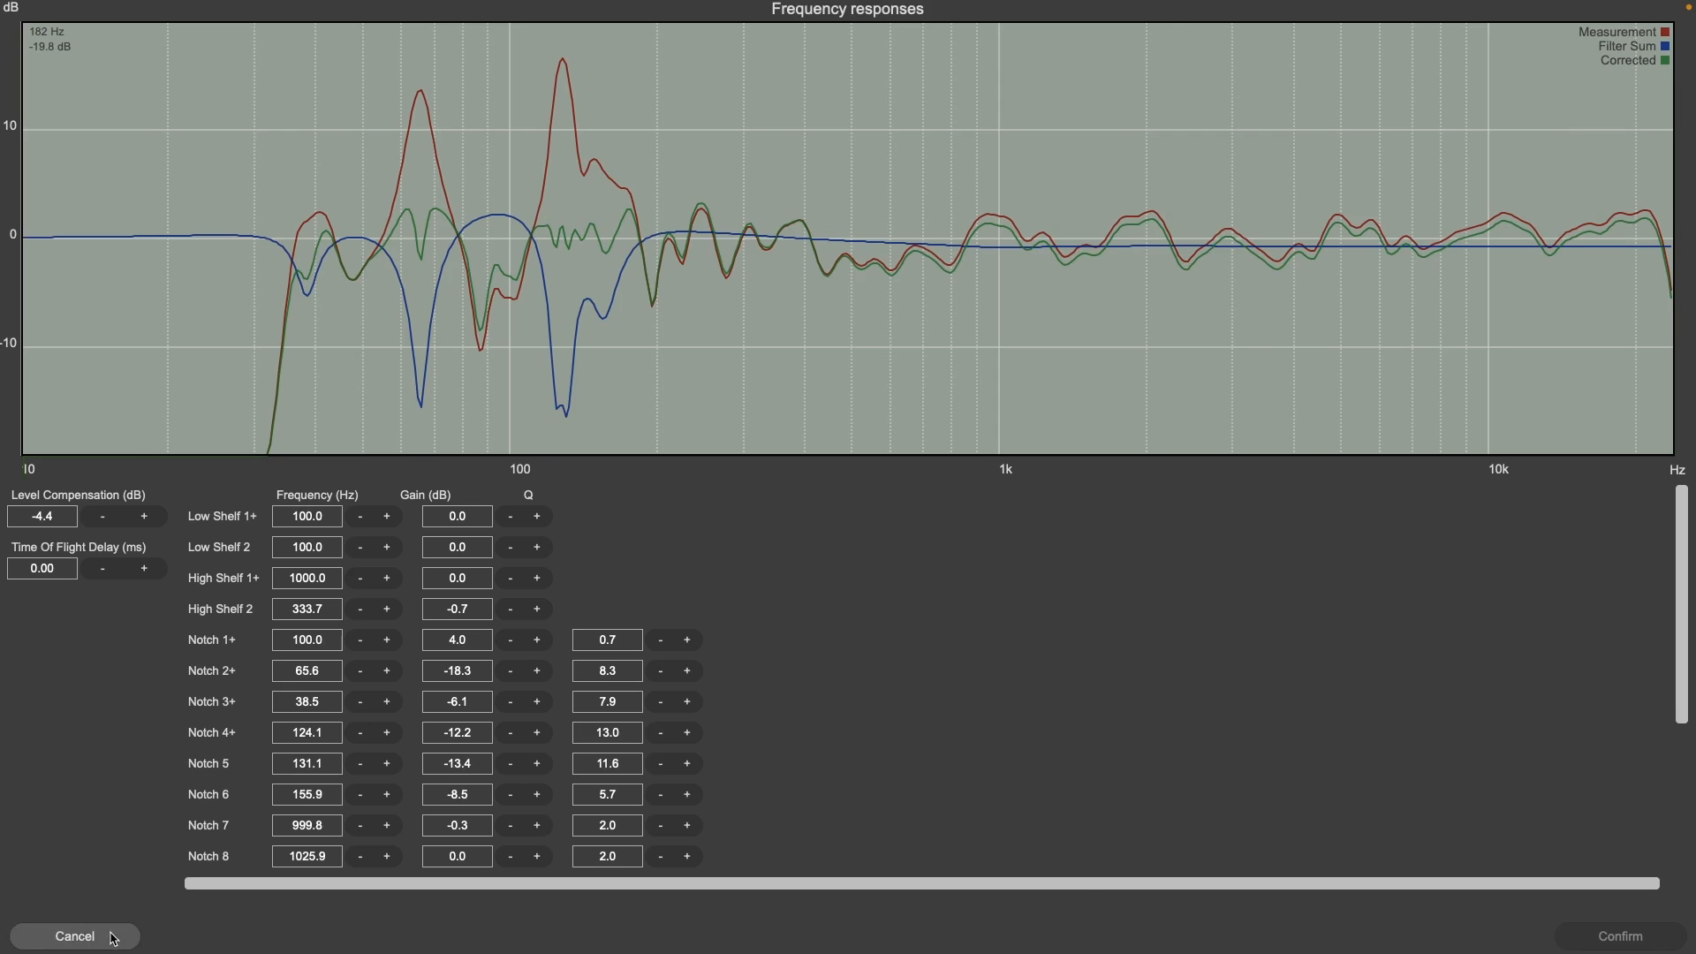
{"action": "left_click", "coordinate": [75, 936]}
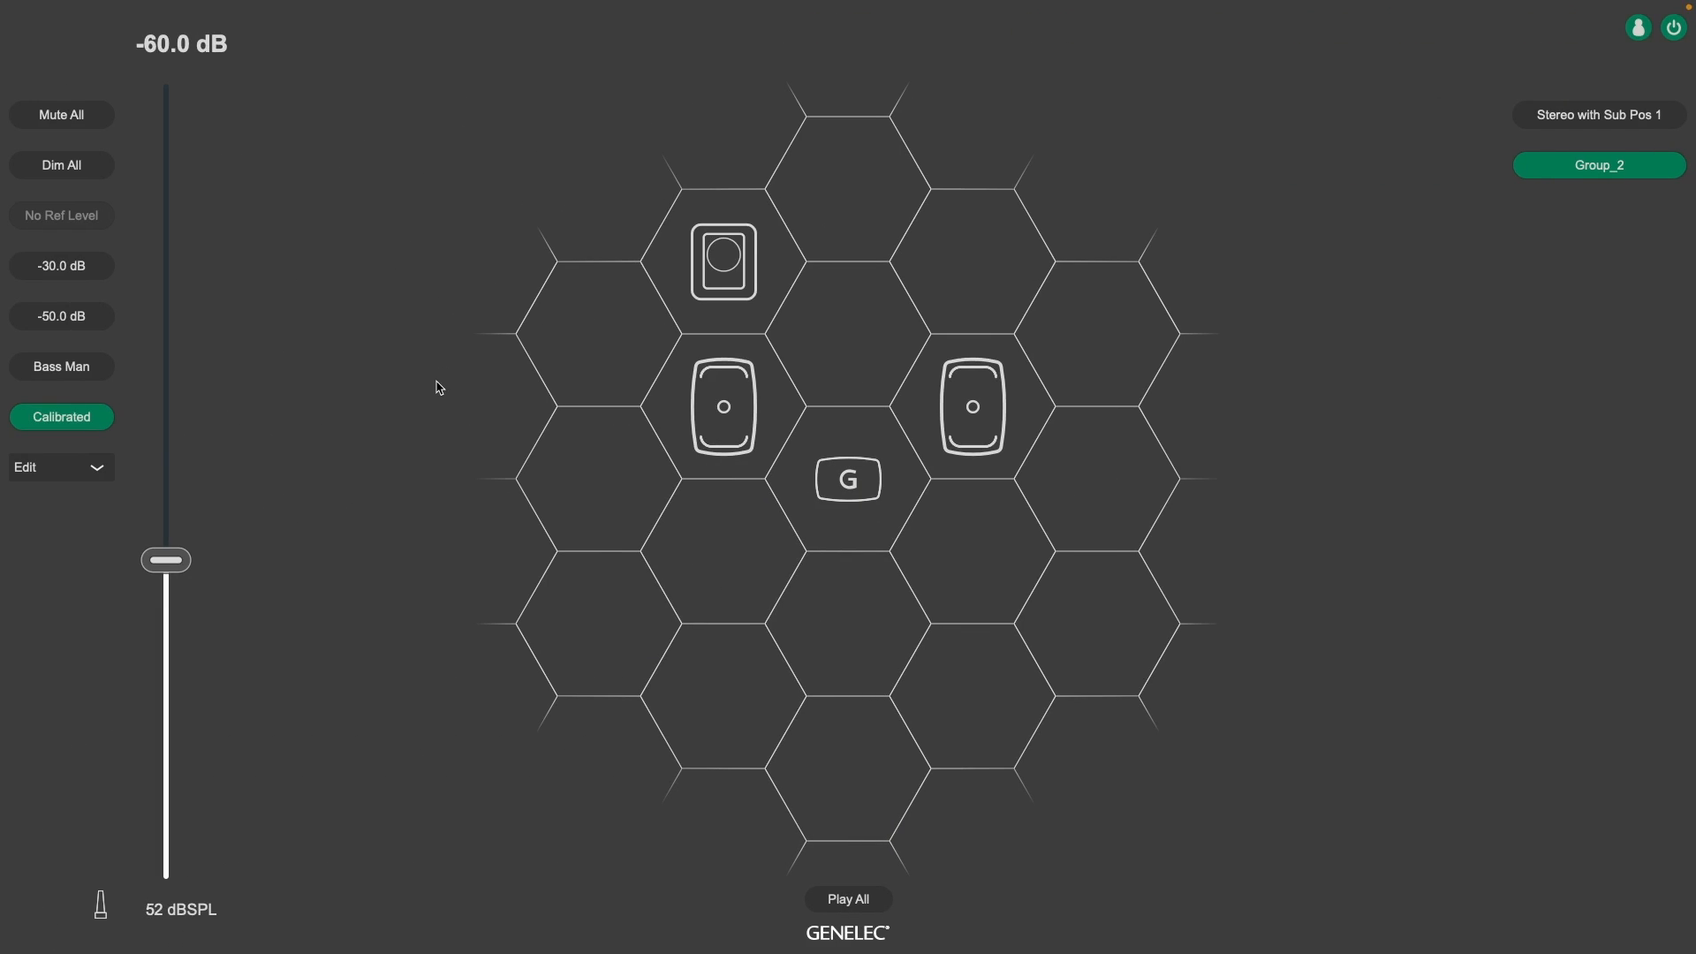
In the Sound Character Profiler, set High Shelf 1+ to 100 Hz with -2 dB gain and inspect a main monitor's filters
{"action": "mouse_move", "coordinate": [369, 5]}
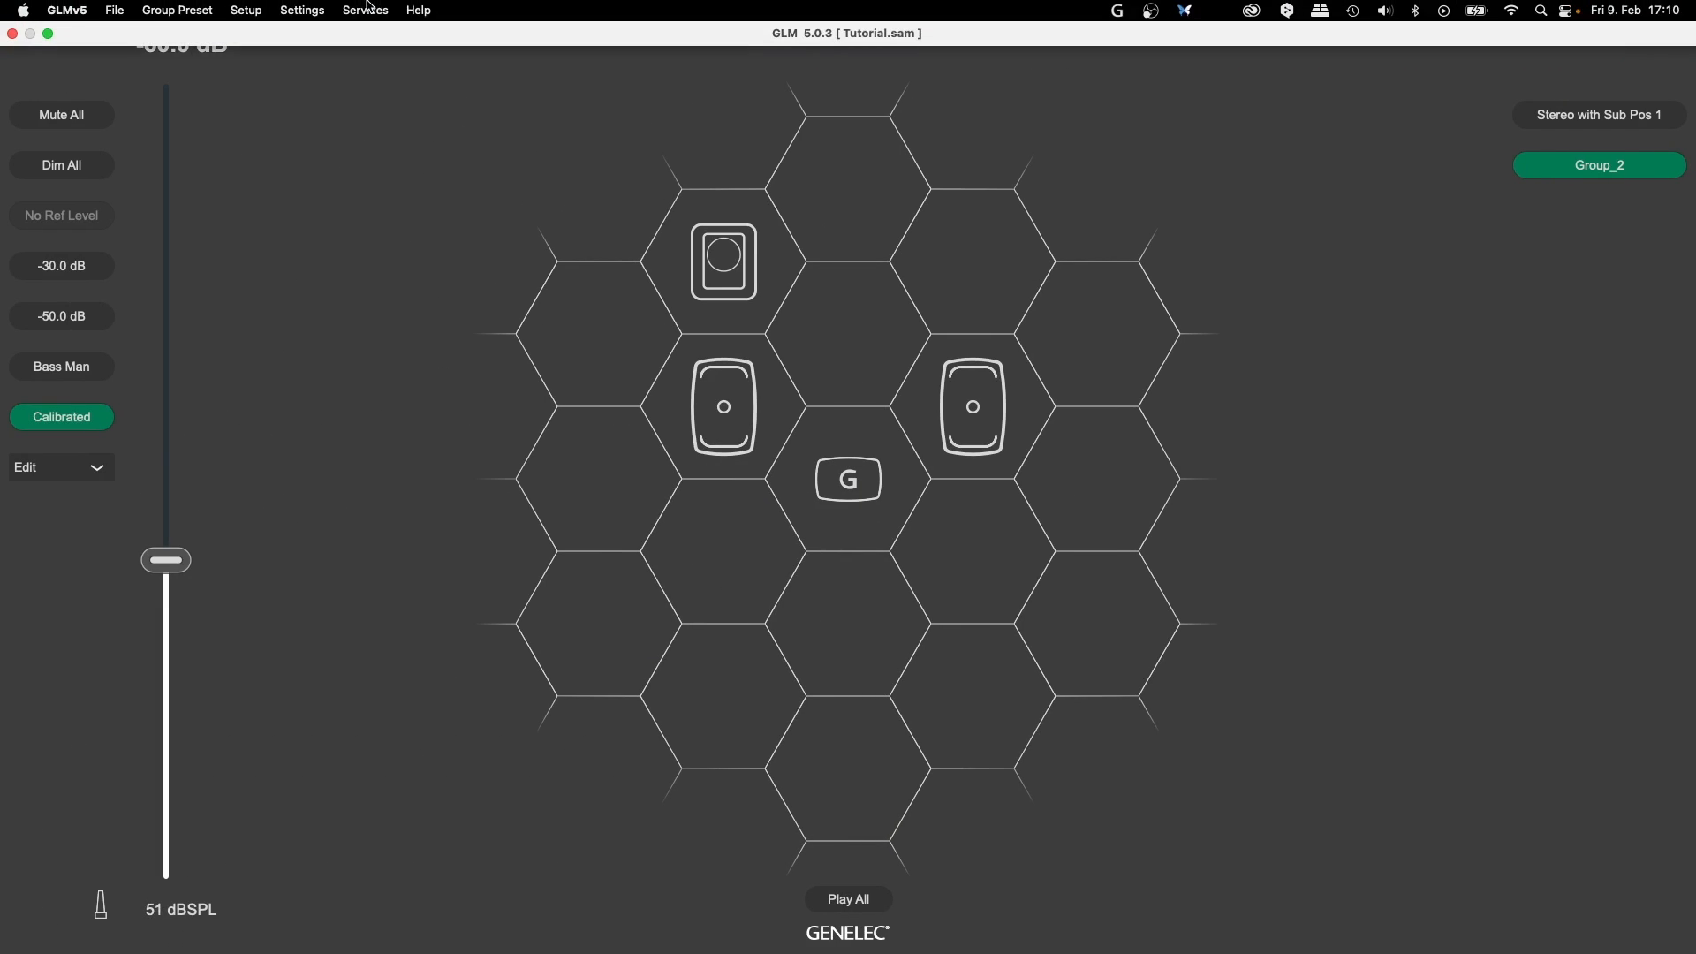
{"action": "left_click", "coordinate": [202, 10]}
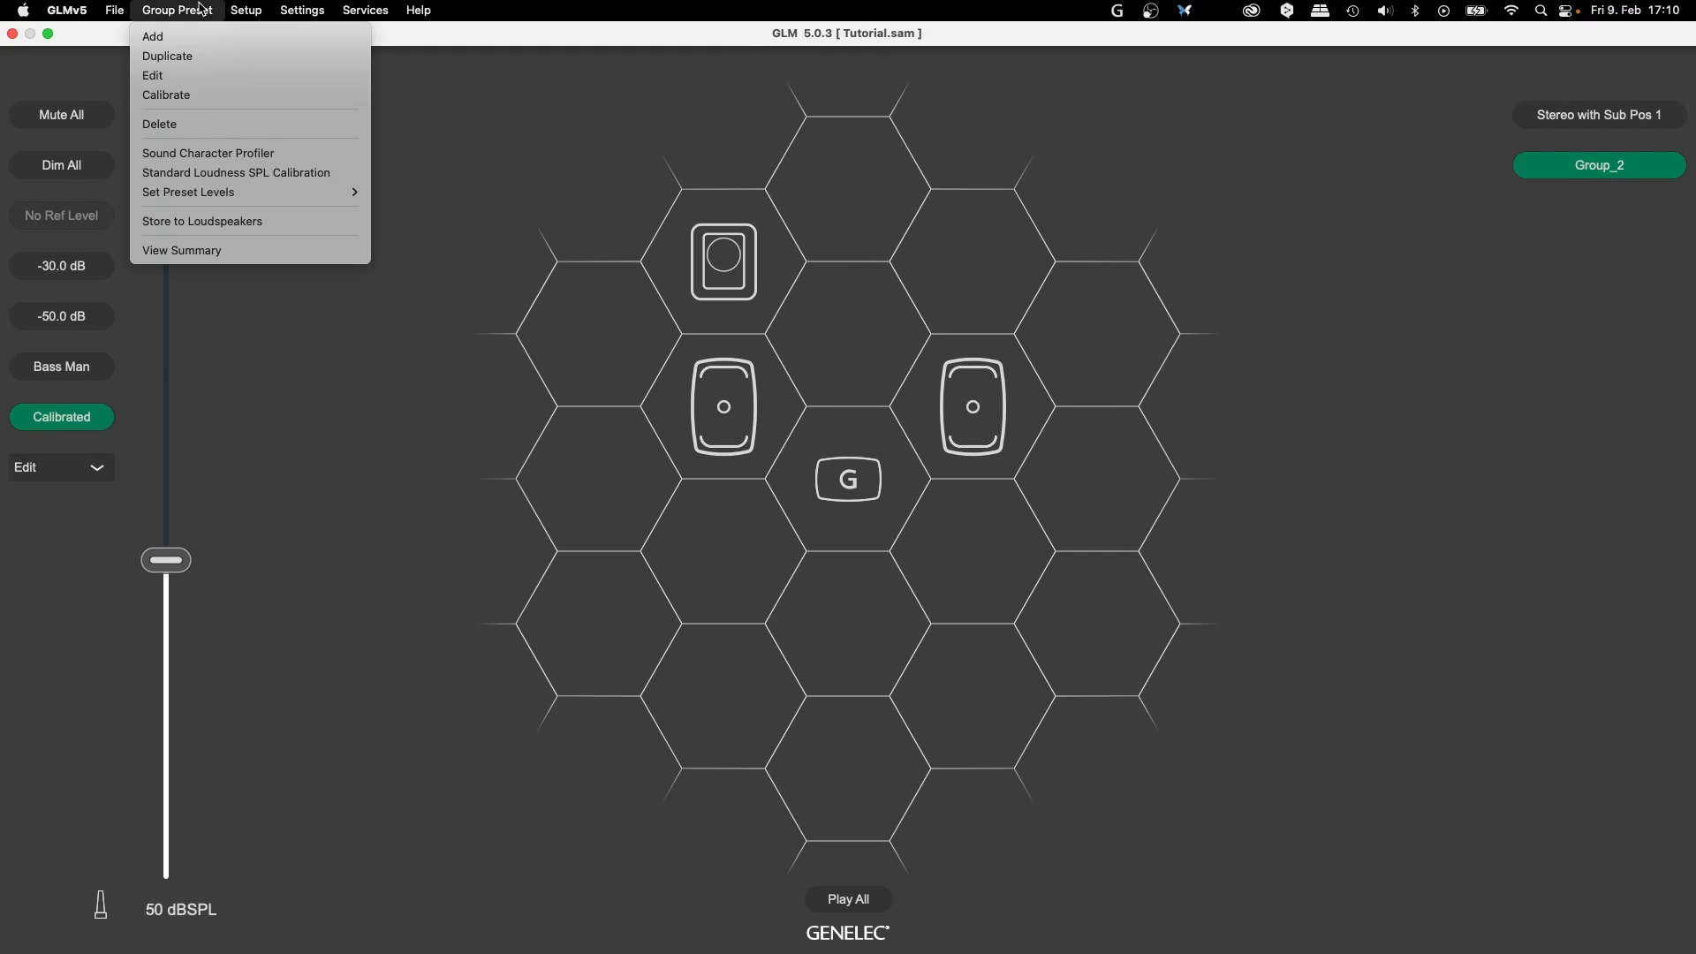
{"action": "left_click", "coordinate": [237, 154]}
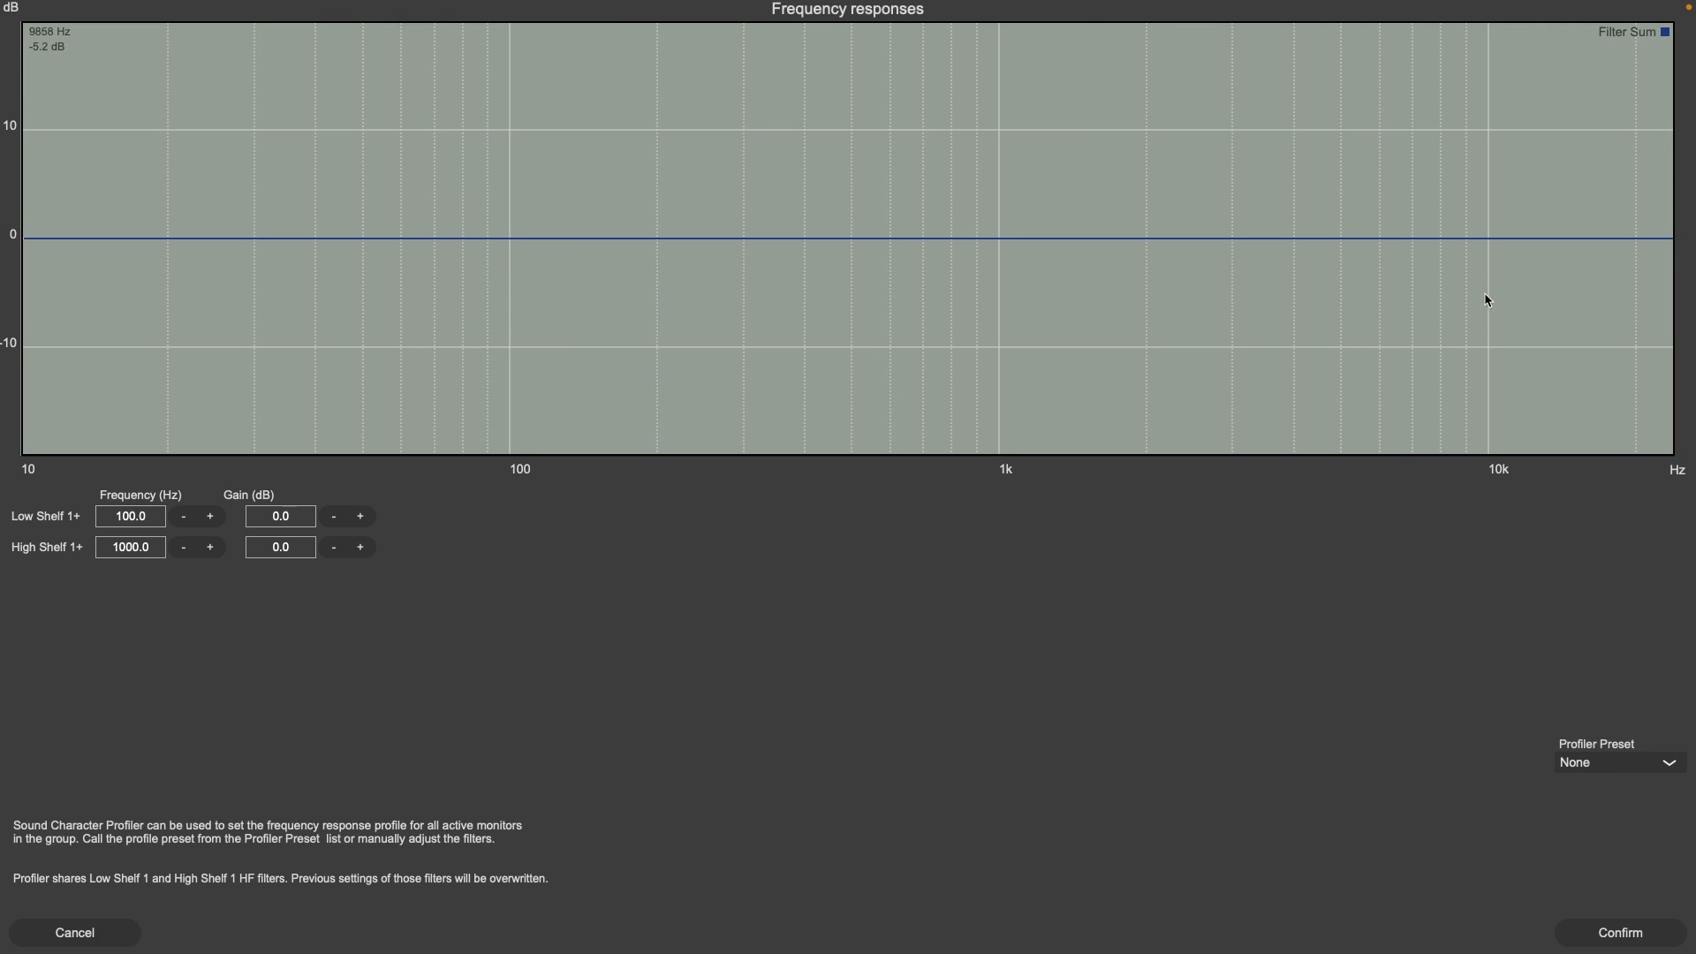
{"action": "left_click", "coordinate": [132, 549]}
{"action": "type", "text": "100"}
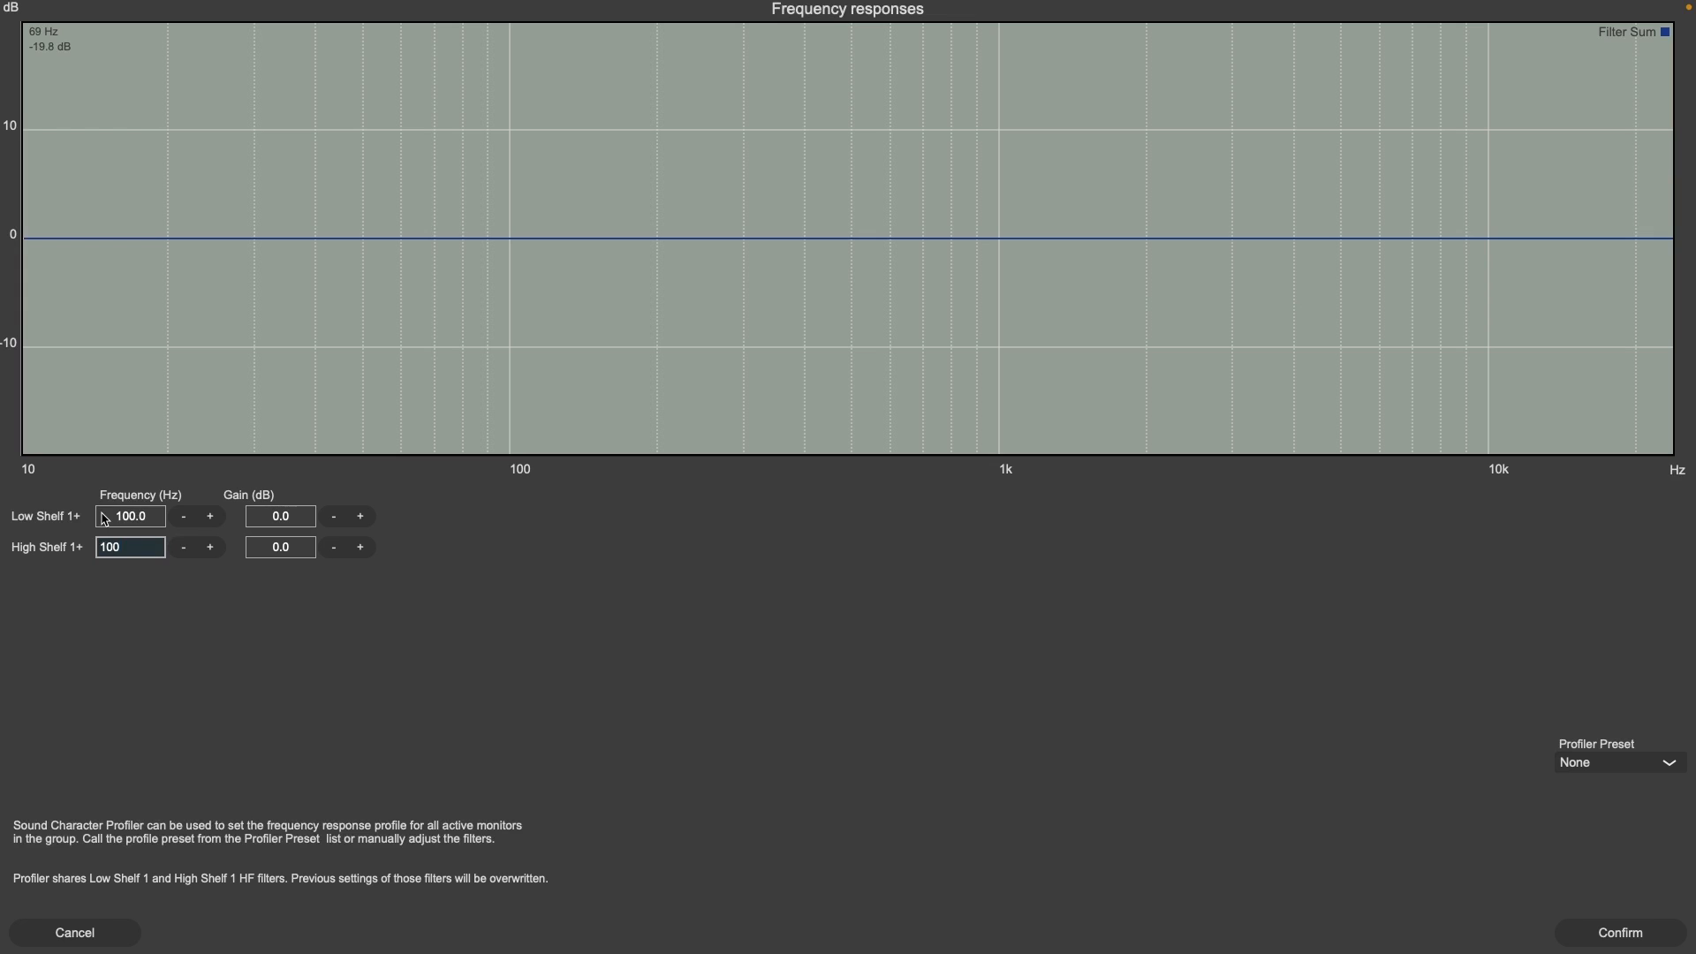
{"action": "left_click", "coordinate": [291, 548]}
{"action": "type", "text": "-2"}
{"action": "key", "text": "Return"}
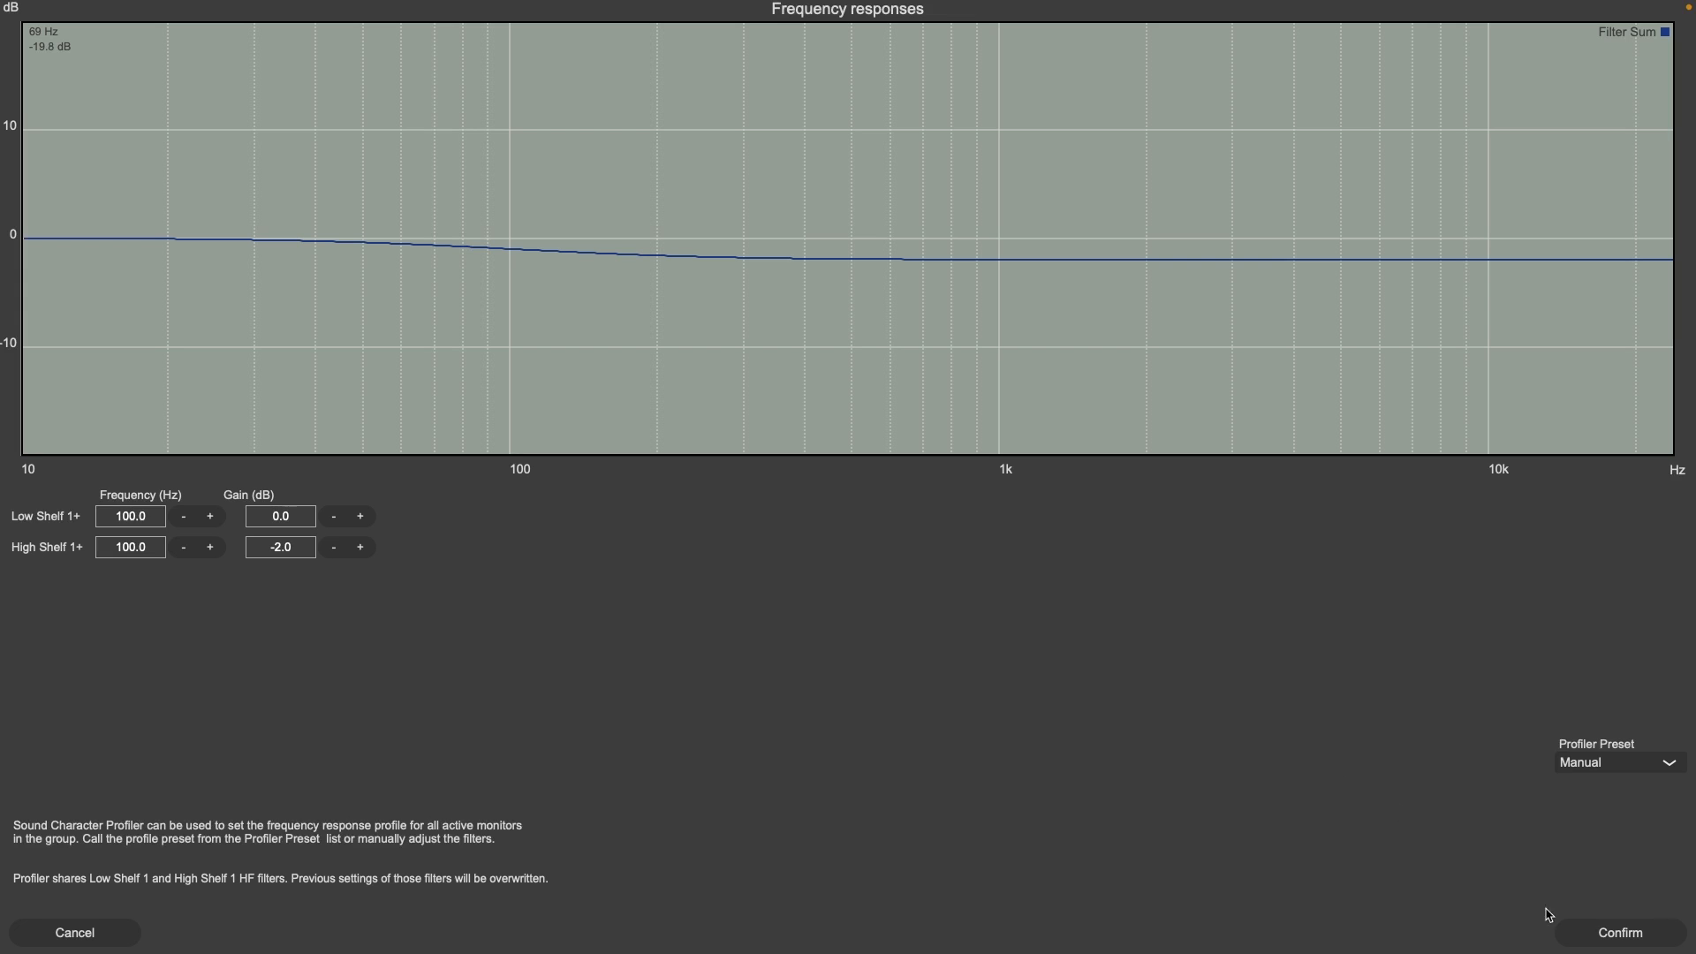
{"action": "left_click", "coordinate": [1568, 932]}
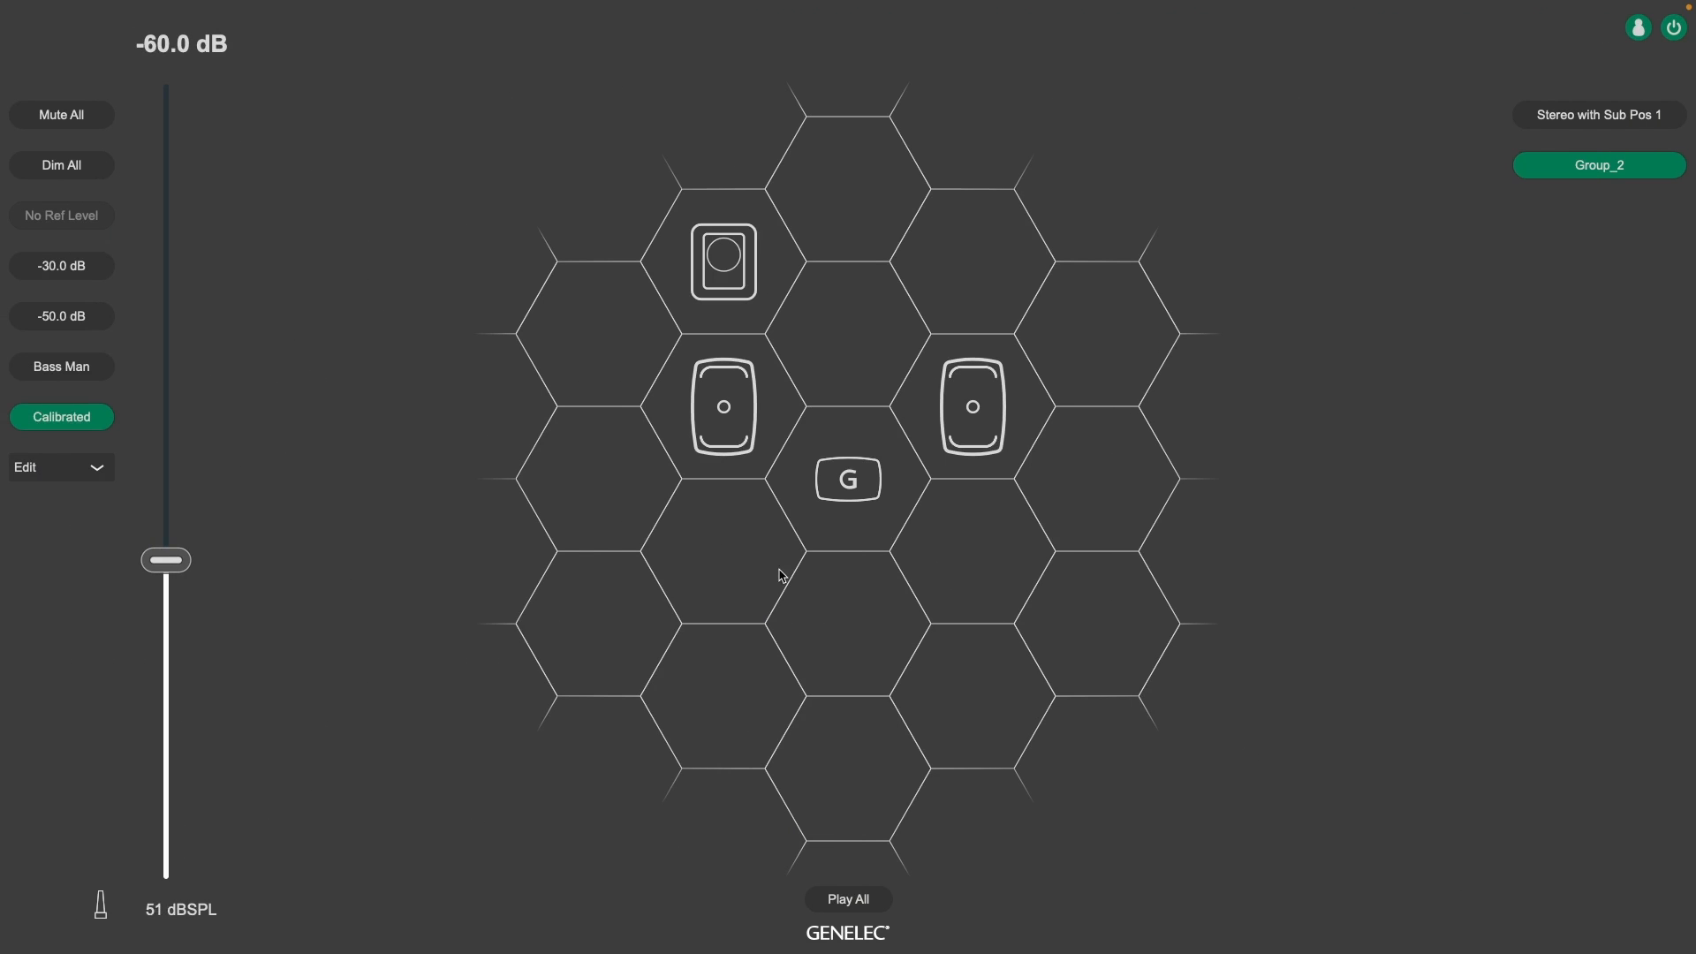
{"action": "double_click", "coordinate": [712, 436]}
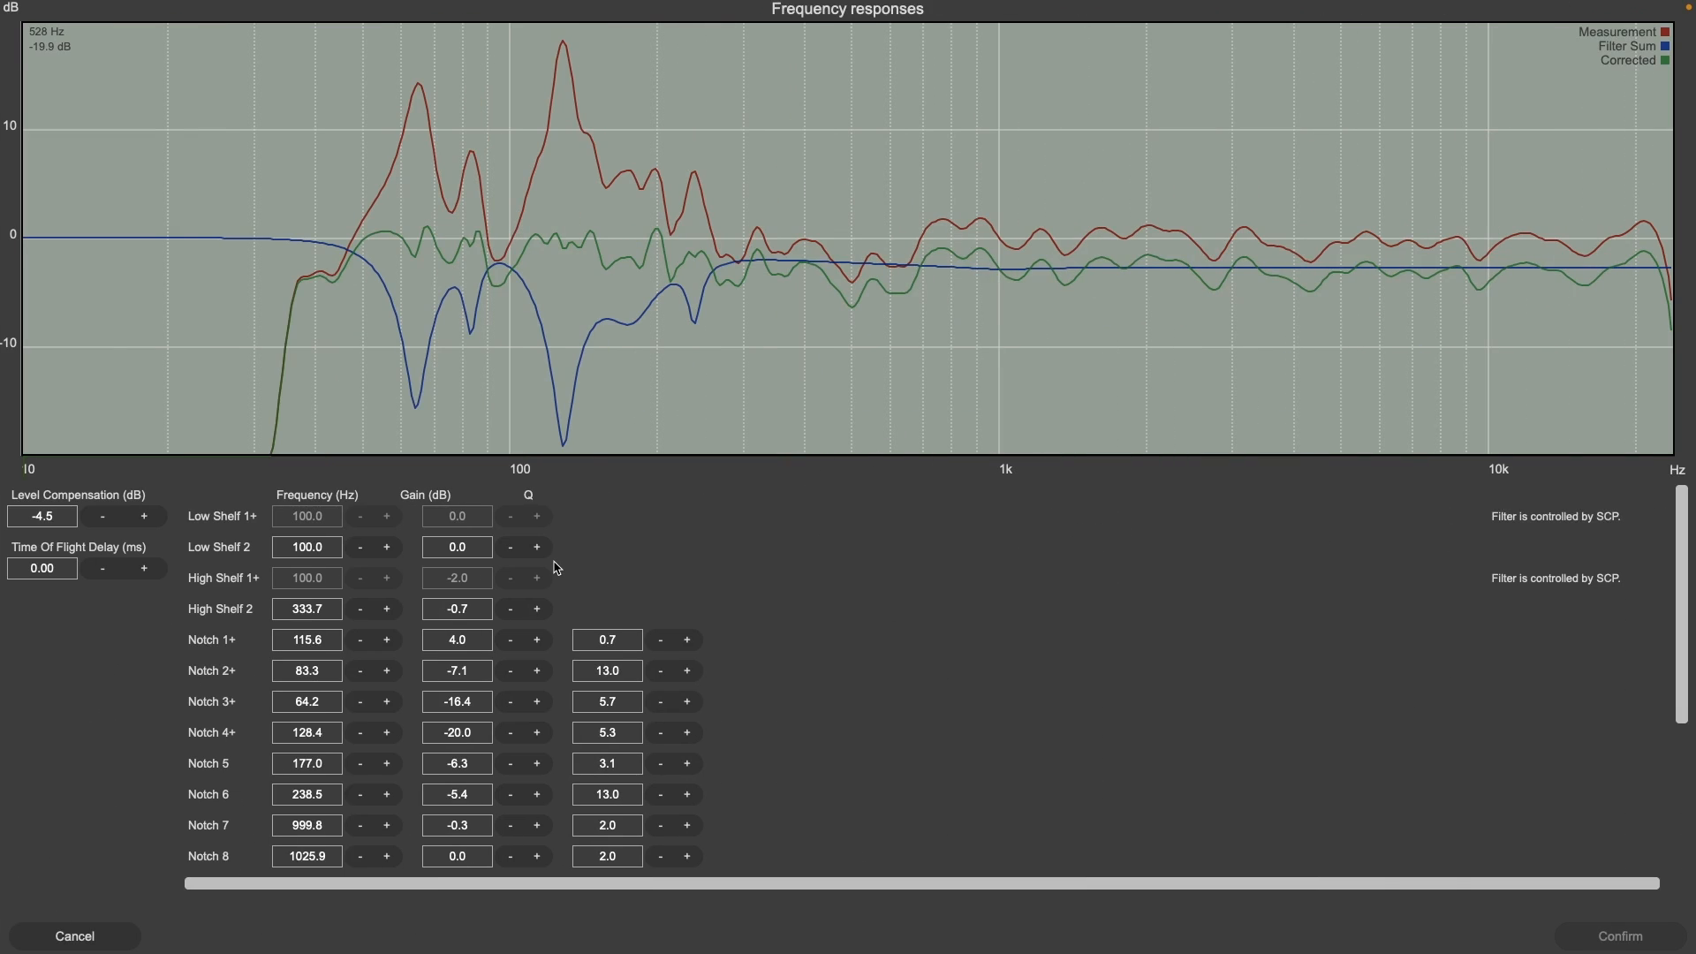
{"action": "left_click", "coordinate": [80, 935]}
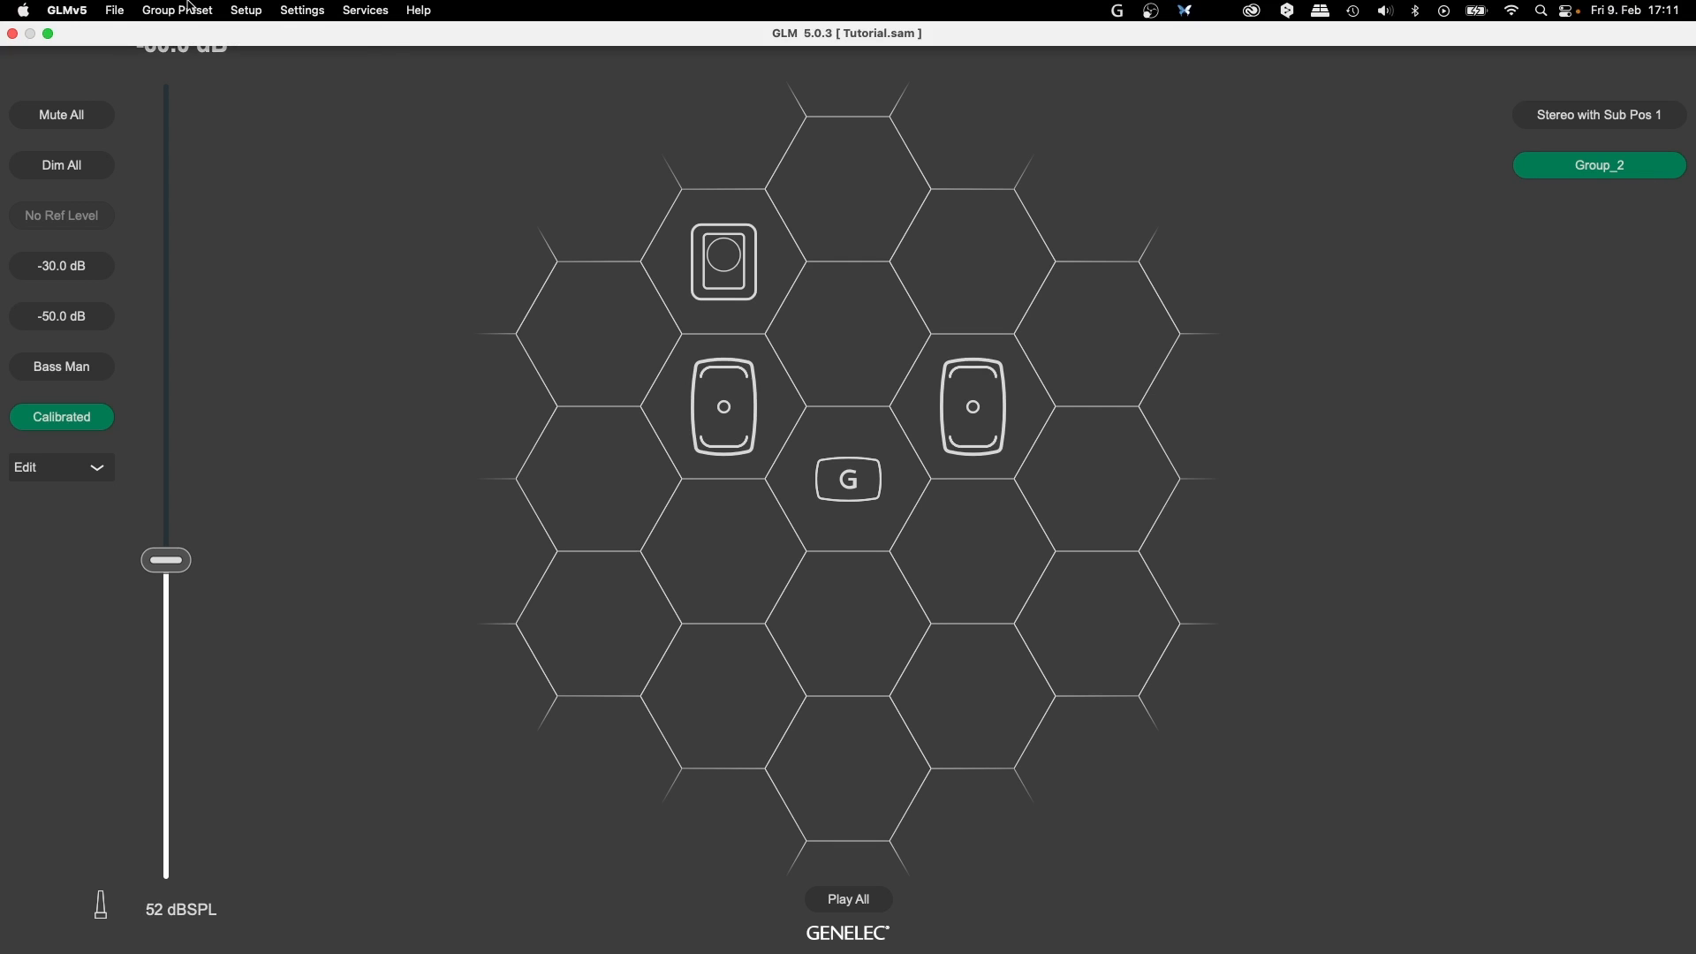
Rename the duplicated group preset Group_2 as "more Bass" and confirm it, skipping AutoCal and AutoPhase
{"action": "left_click", "coordinate": [181, 10]}
{"action": "left_click", "coordinate": [202, 85]}
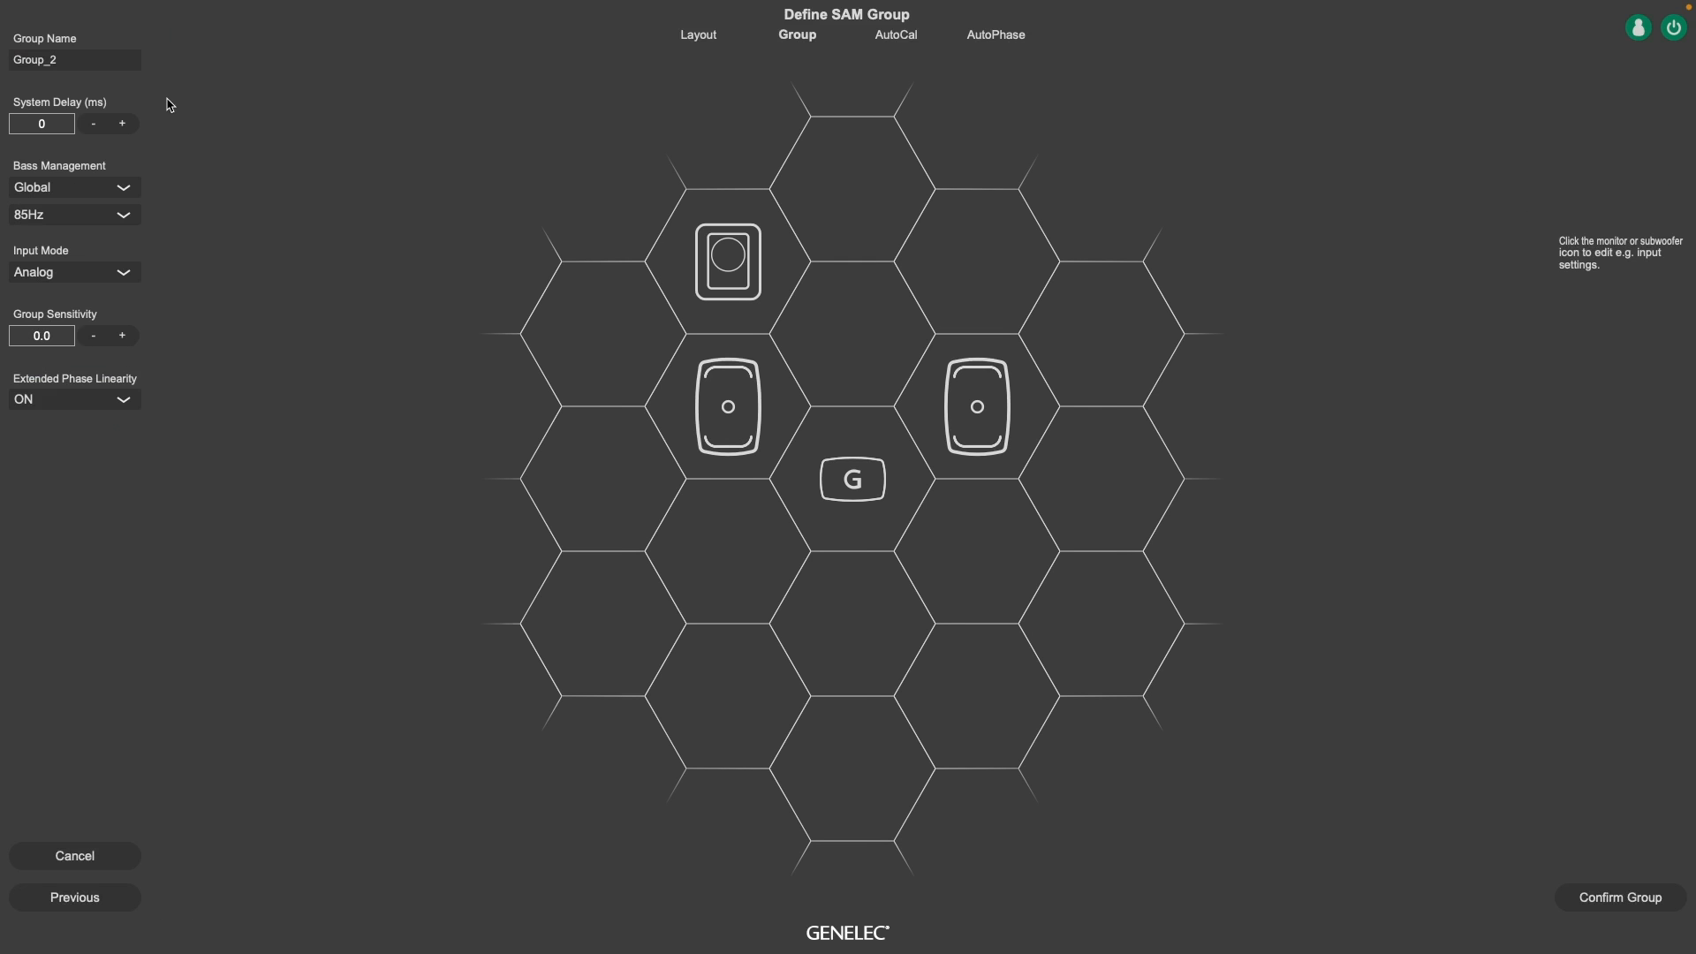
{"action": "left_click_drag", "start_coordinate": [94, 61], "coordinate": [16, 57]}
{"action": "type", "text": "more Bass"}
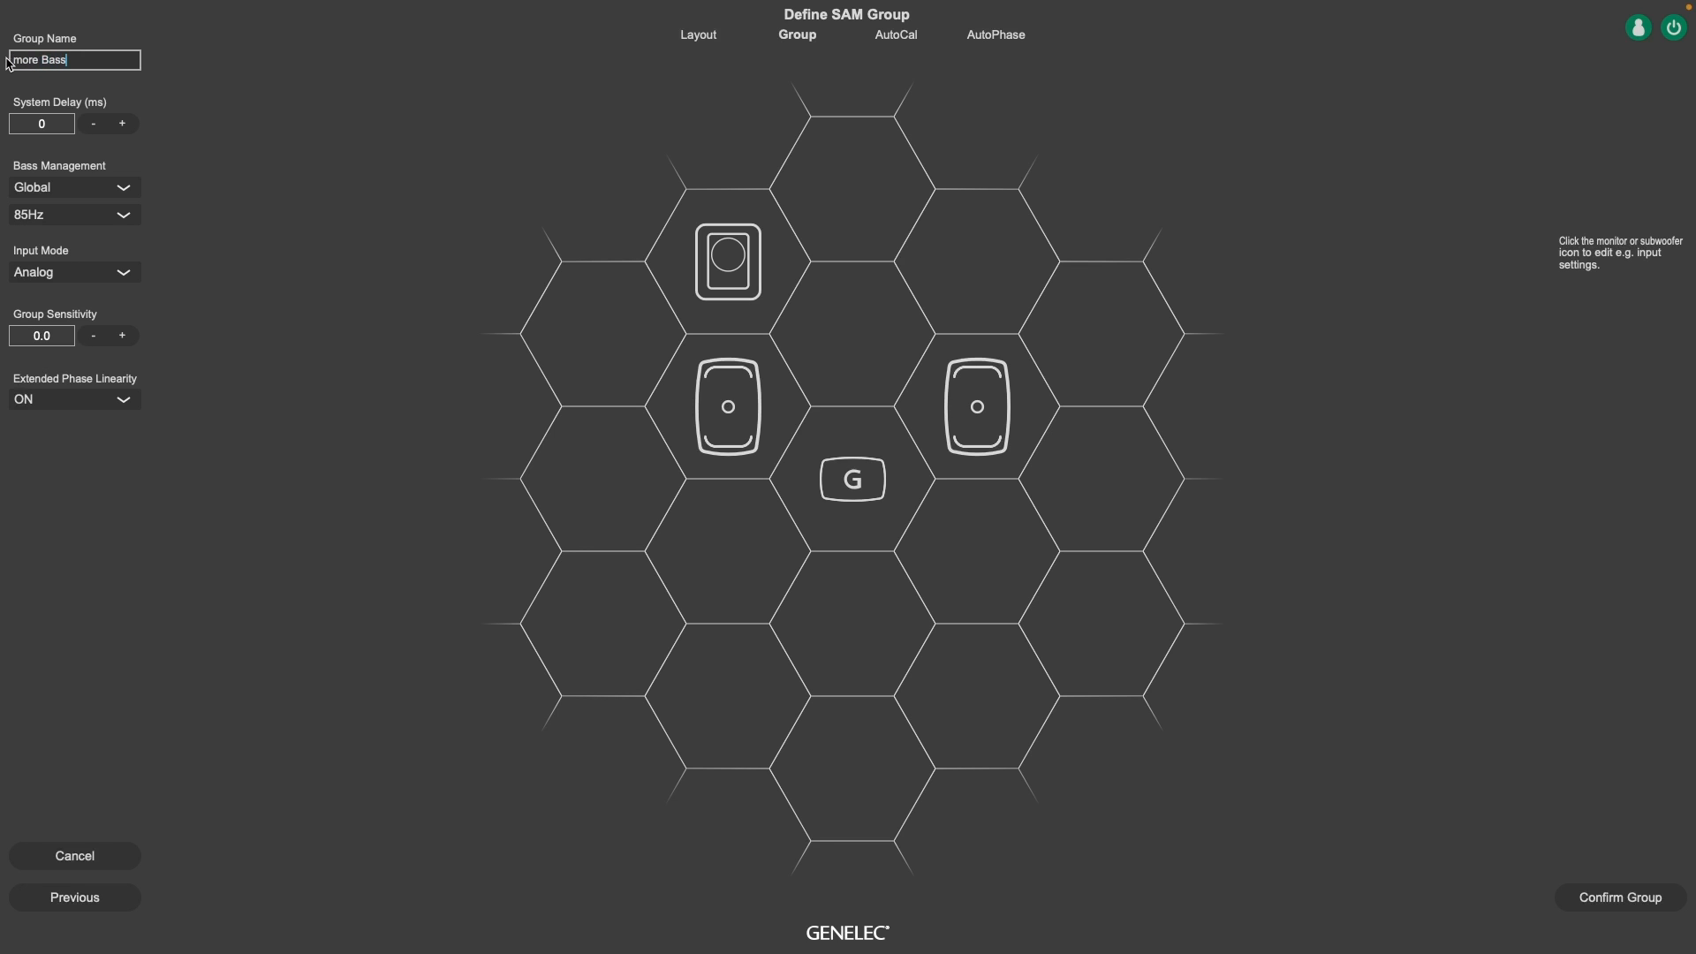
{"action": "left_click", "coordinate": [1588, 897]}
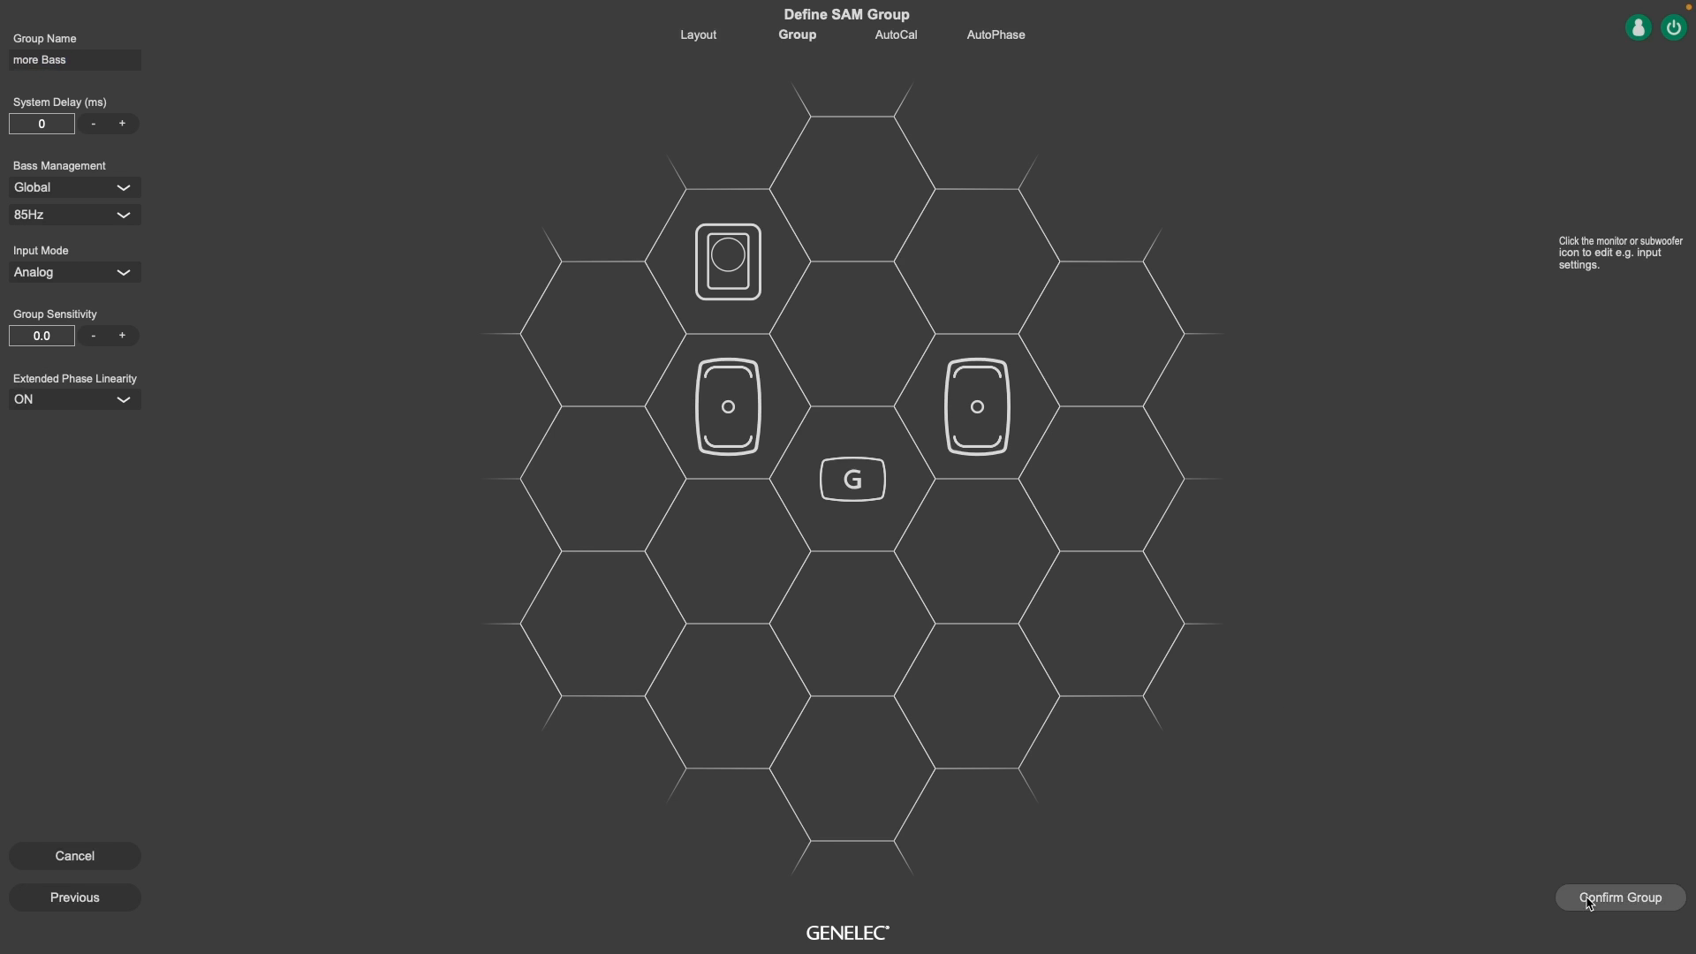
{"action": "left_click", "coordinate": [1588, 899]}
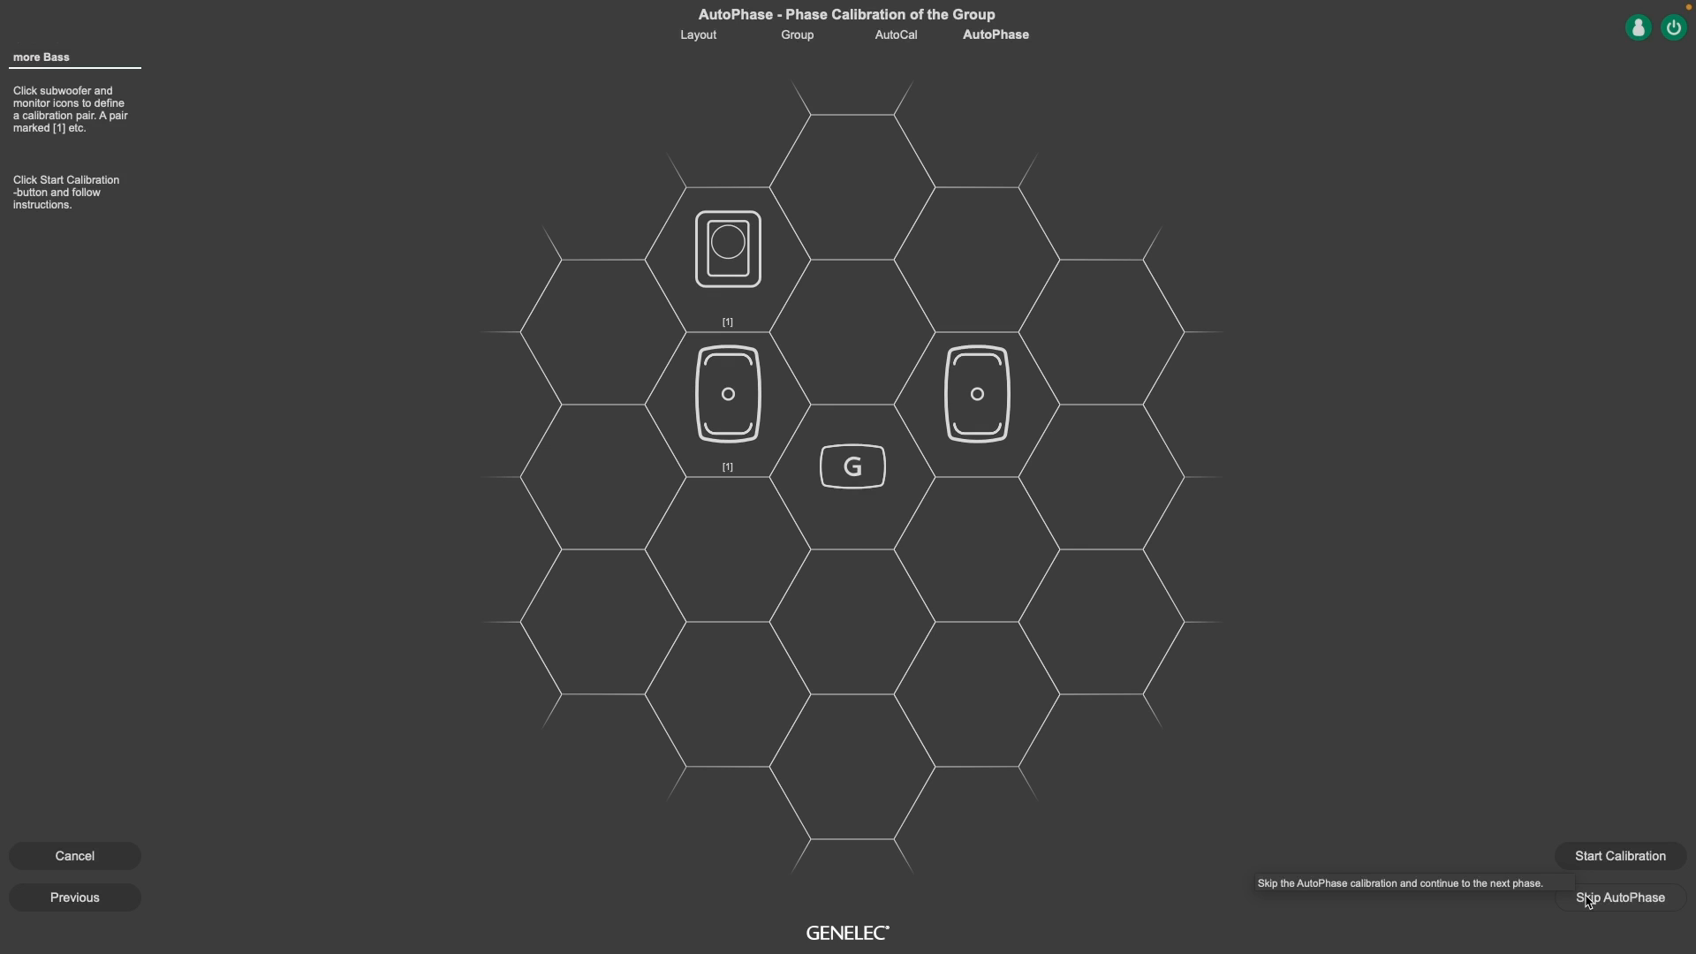
{"action": "left_click", "coordinate": [1588, 899]}
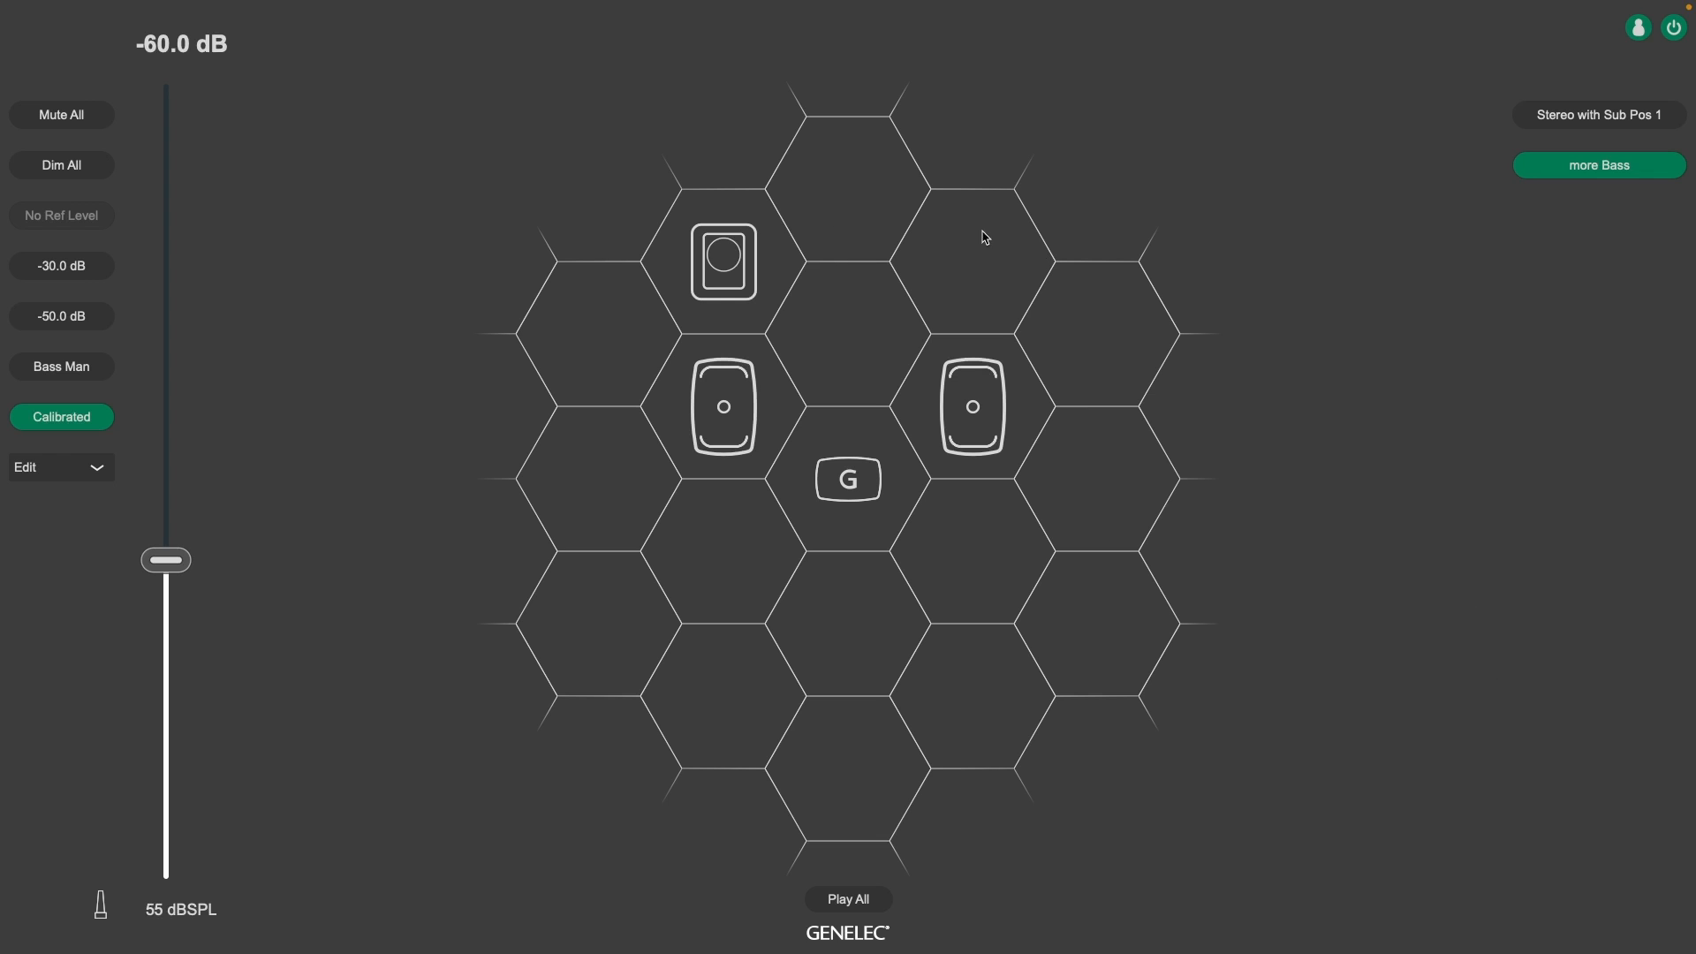
Duplicate the more Bass group preset, view the copy's AutoCal page and leave it without calibrating
{"action": "left_click", "coordinate": [181, 6]}
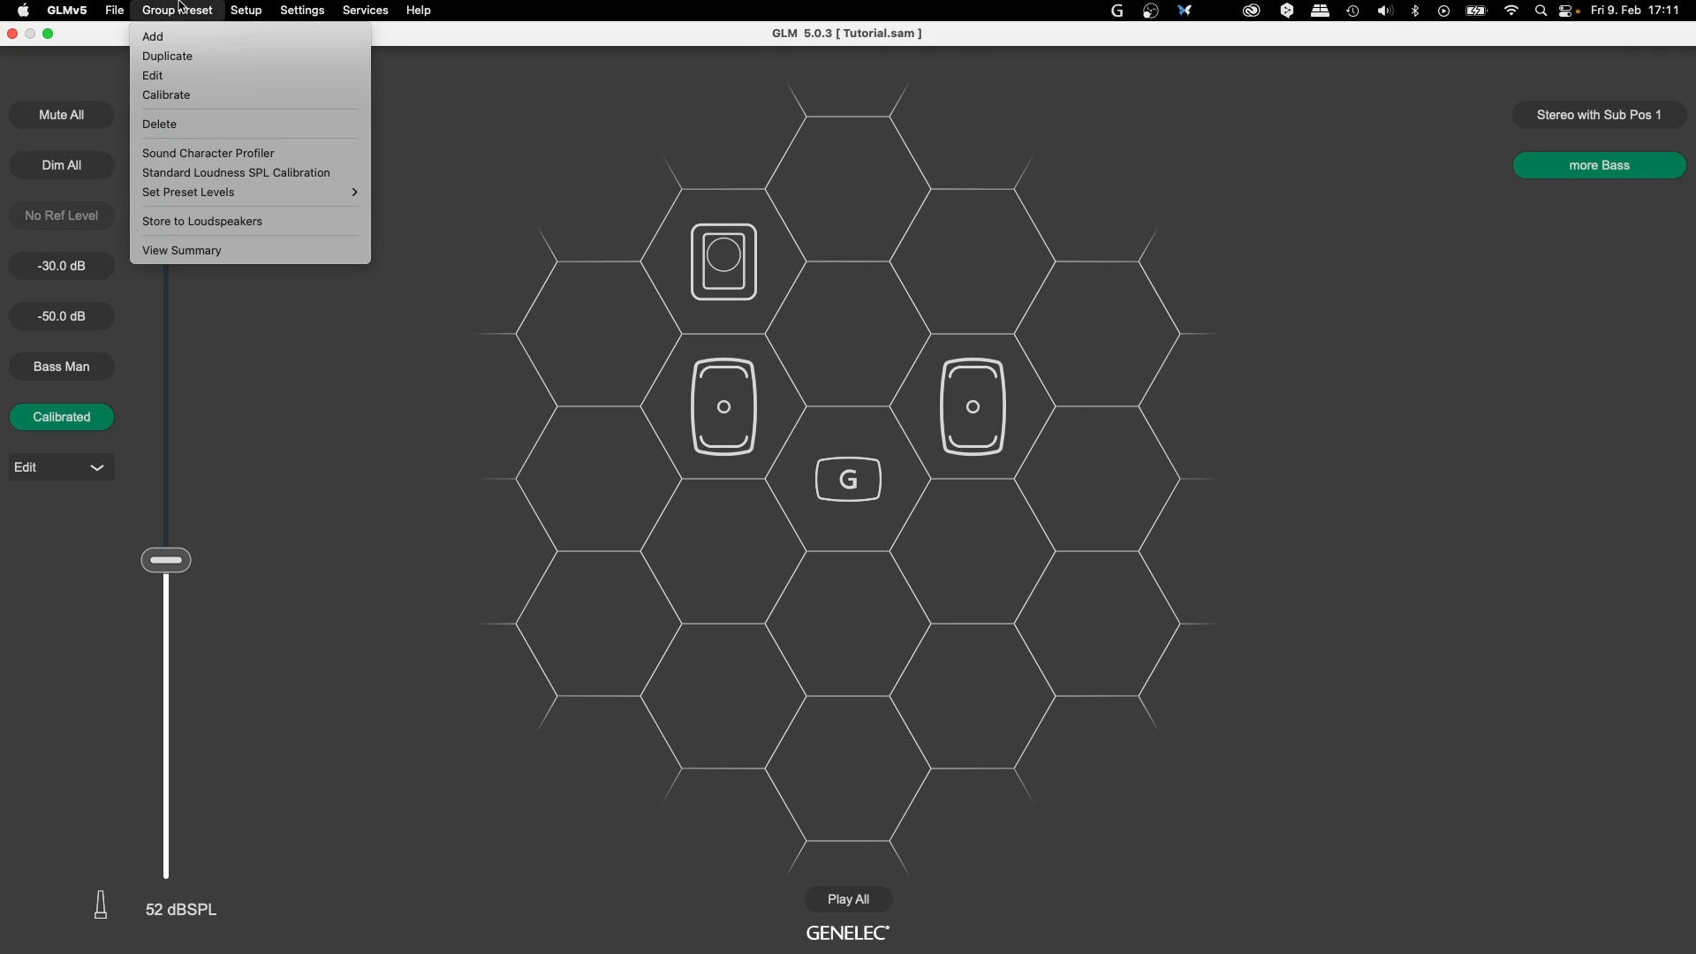
{"action": "left_click", "coordinate": [185, 56]}
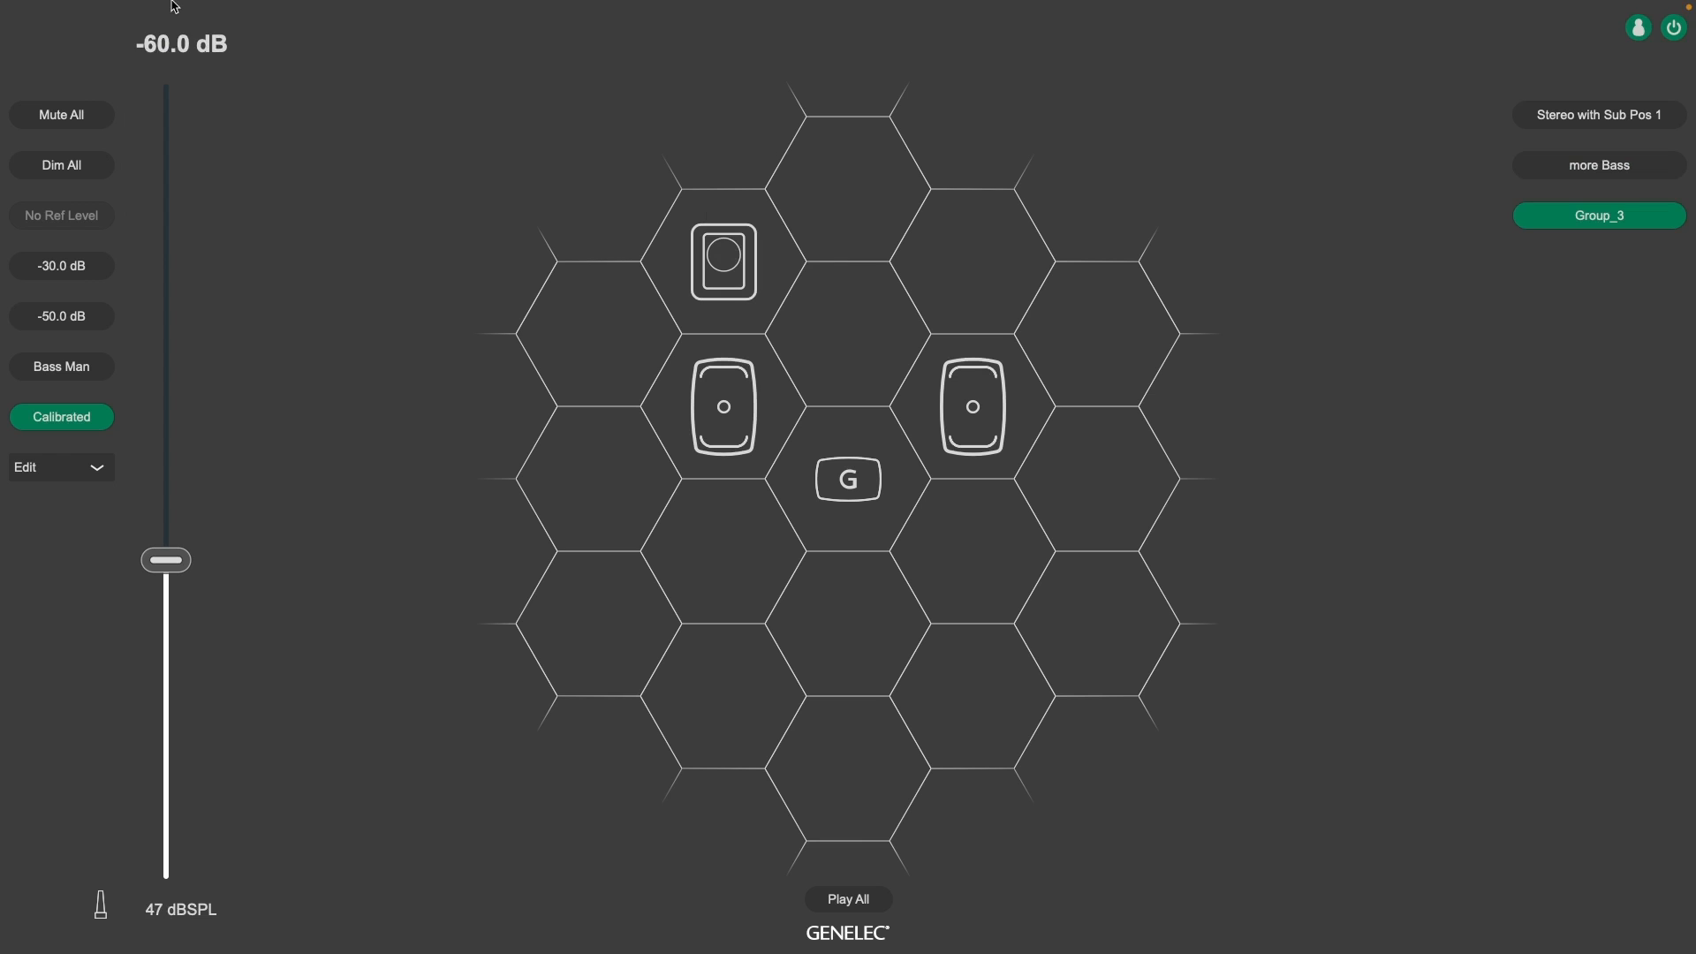
{"action": "left_click", "coordinate": [177, 10]}
{"action": "left_click", "coordinate": [212, 96]}
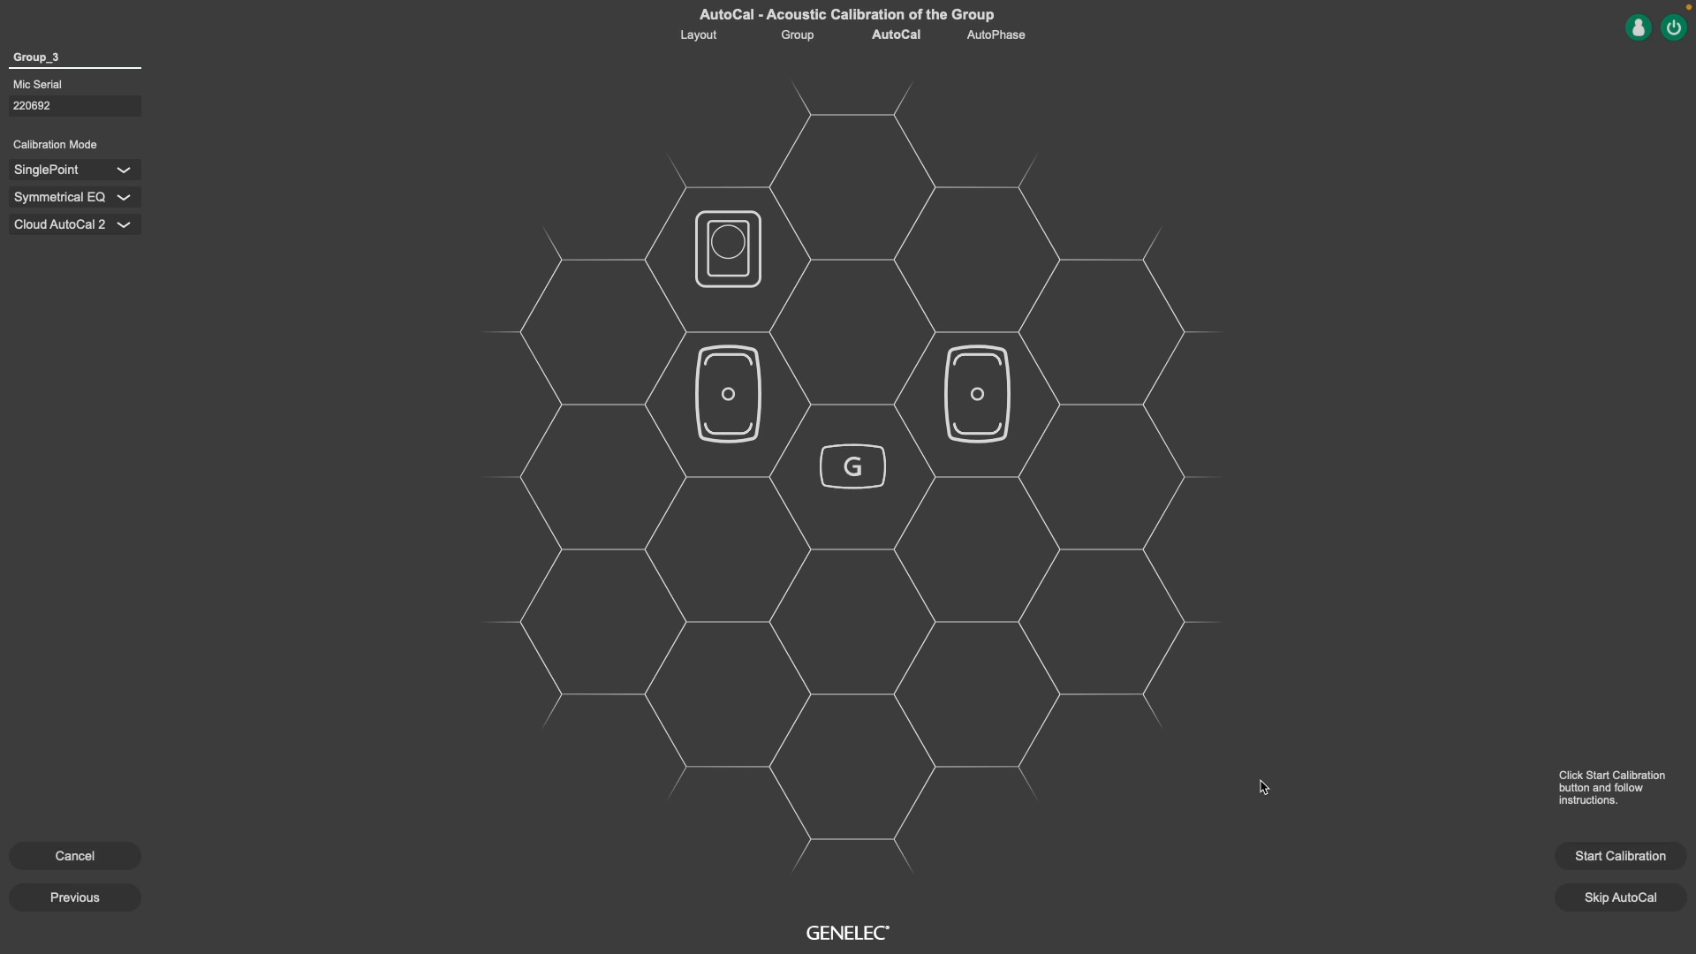
{"action": "left_click", "coordinate": [121, 858]}
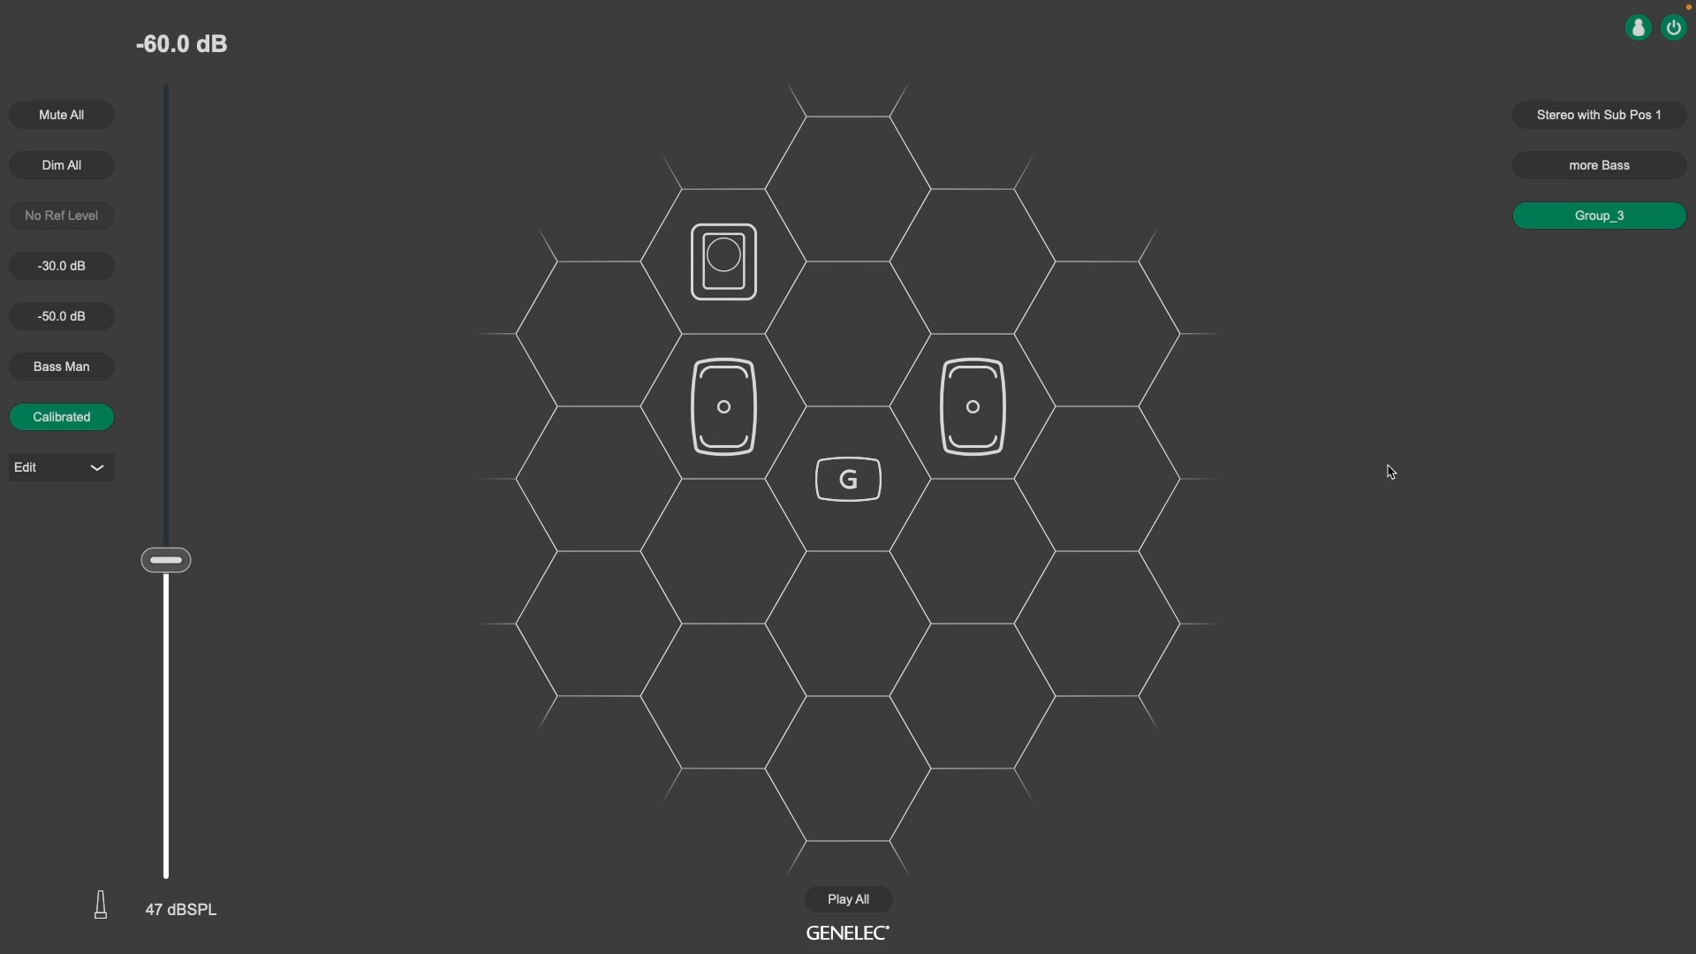
Switch to the more Bass preset and back to Group_3, and set Group_3's Group Sensitivity to -10.0
{"action": "left_click", "coordinate": [1556, 173]}
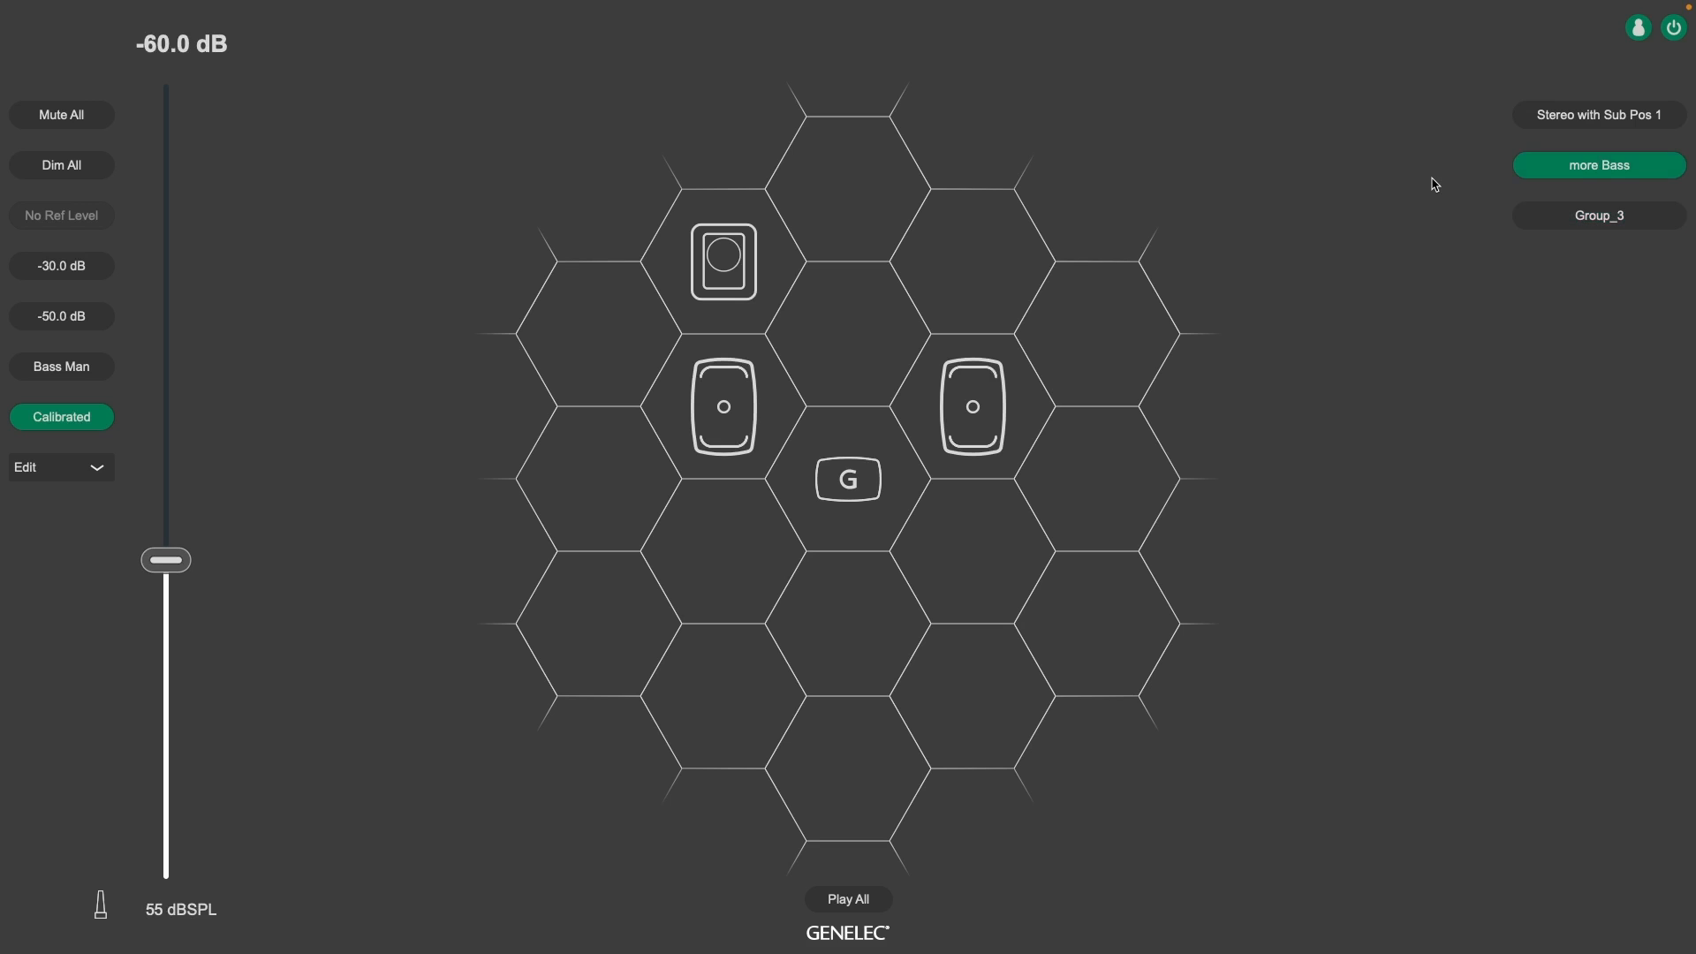
{"action": "left_click", "coordinate": [1542, 222]}
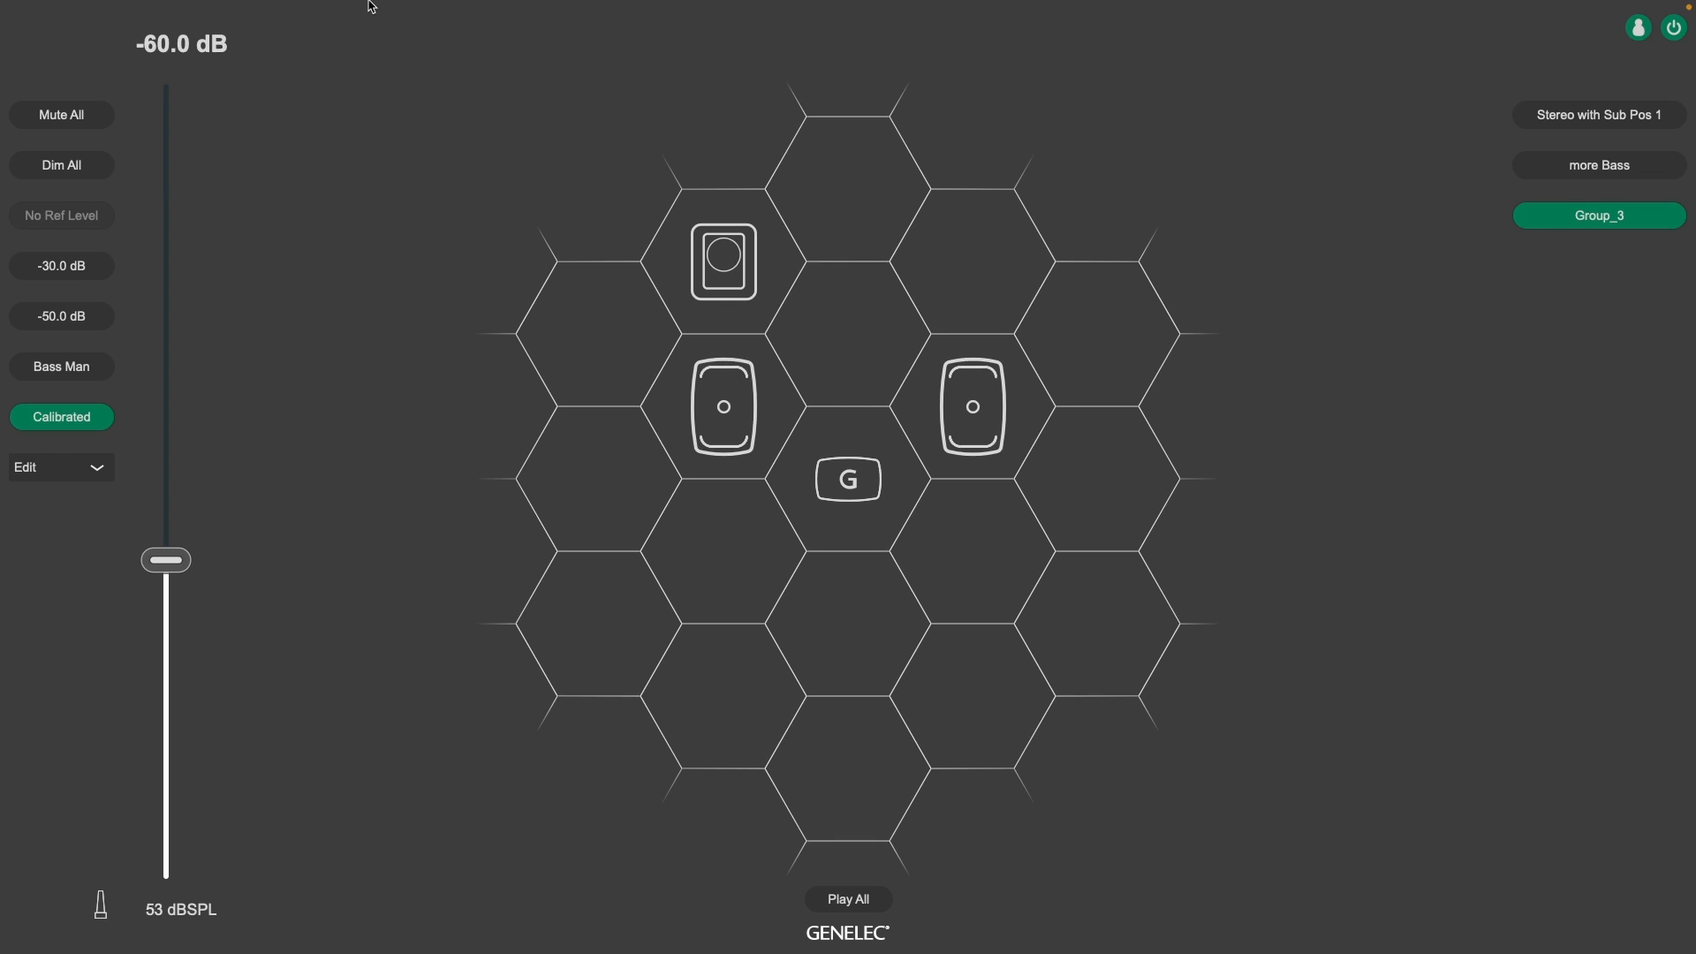
{"action": "mouse_move", "coordinate": [371, 2]}
{"action": "left_click", "coordinate": [196, 7]}
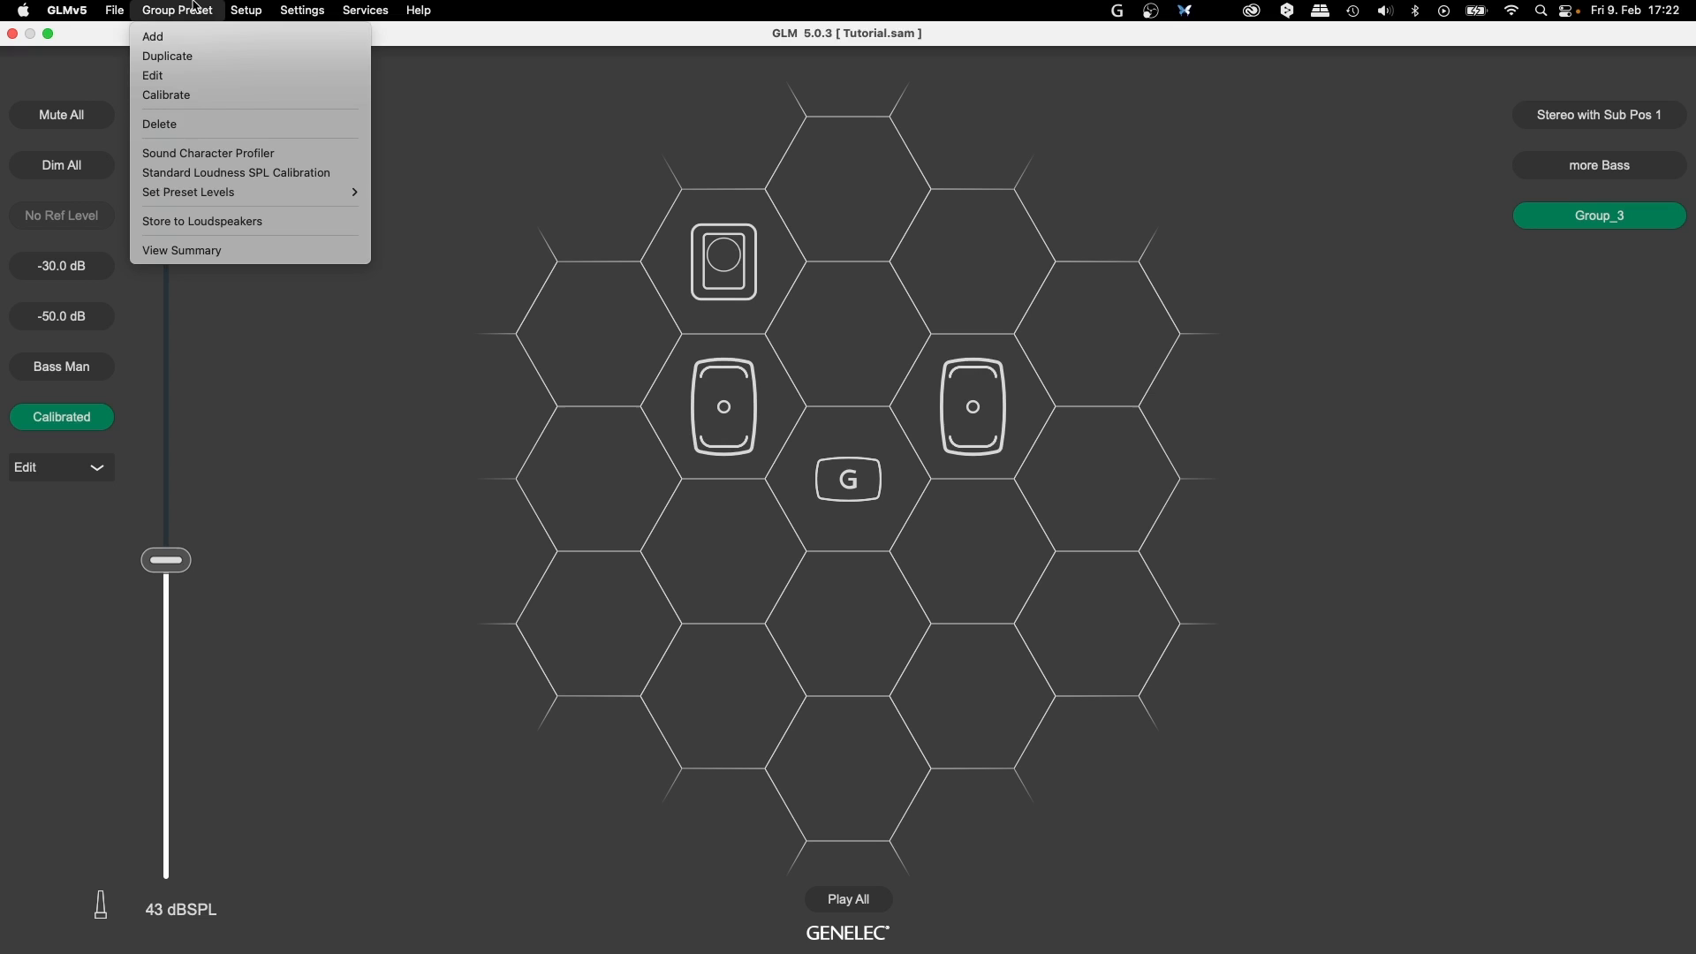
{"action": "left_click", "coordinate": [196, 75]}
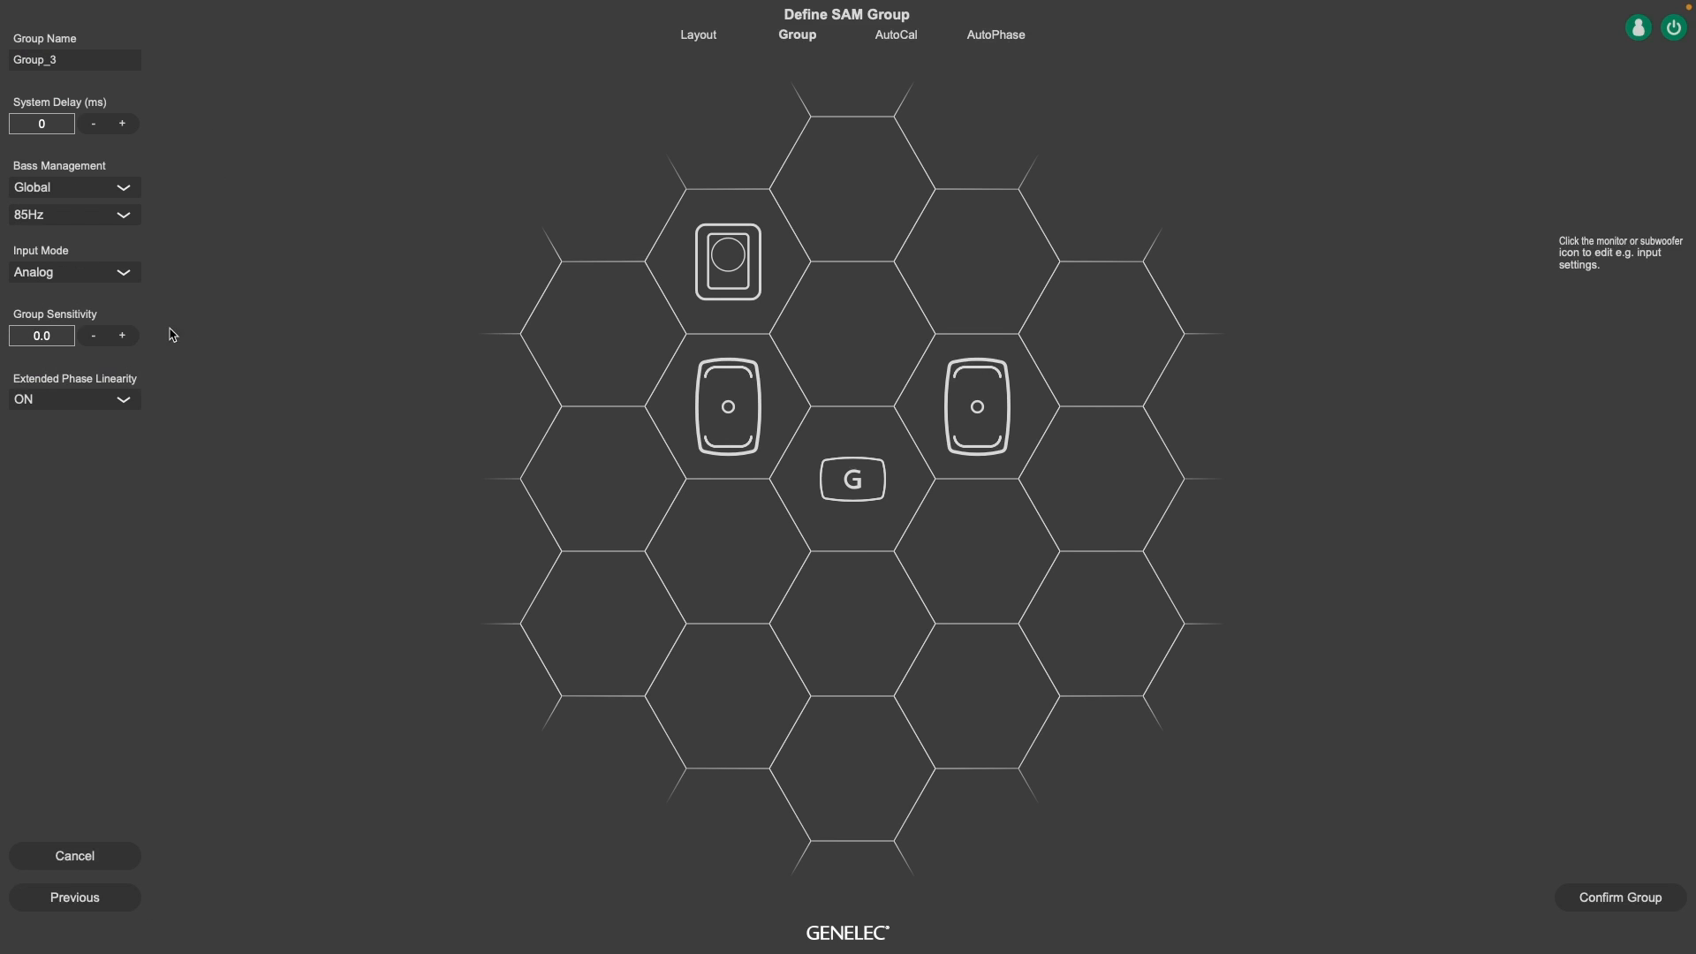
{"action": "left_click", "coordinate": [56, 341]}
{"action": "type", "text": "-10"}
{"action": "key", "text": "Return"}
Rename the group preset as "-10" and confirm it, skipping AutoCal and AutoPhase
{"action": "left_click", "coordinate": [66, 60]}
{"action": "type", "text": "-10"}
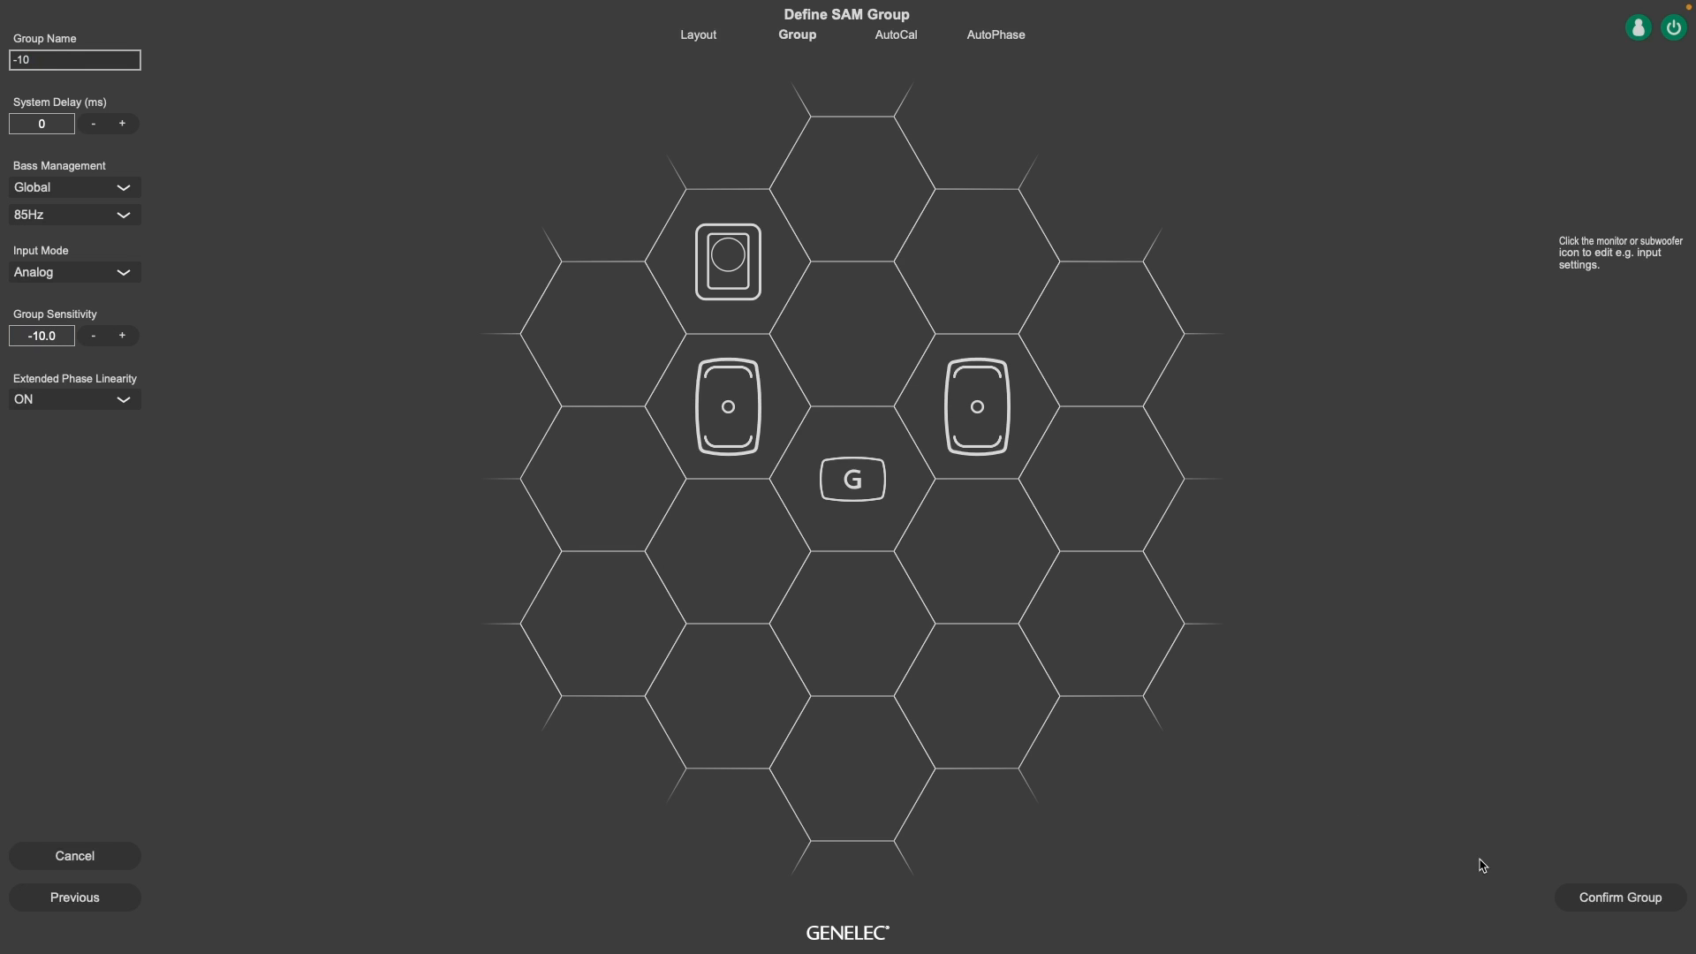
{"action": "left_click", "coordinate": [1583, 897]}
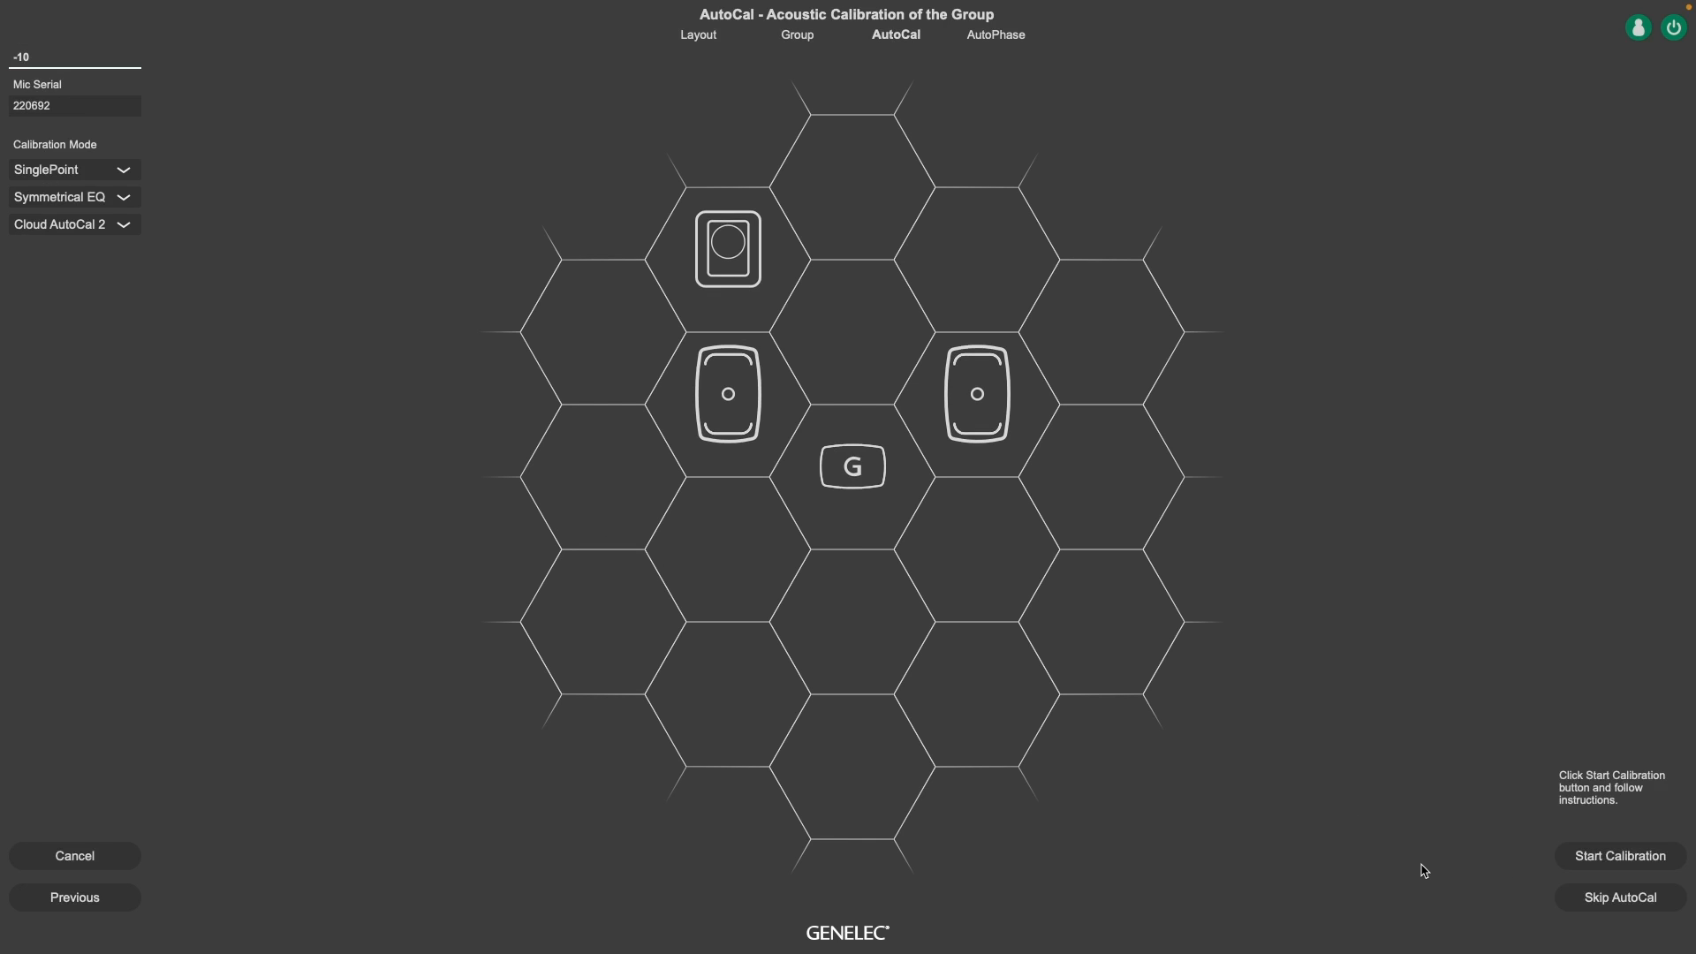
{"action": "left_click", "coordinate": [1581, 898]}
{"action": "left_click", "coordinate": [1583, 898]}
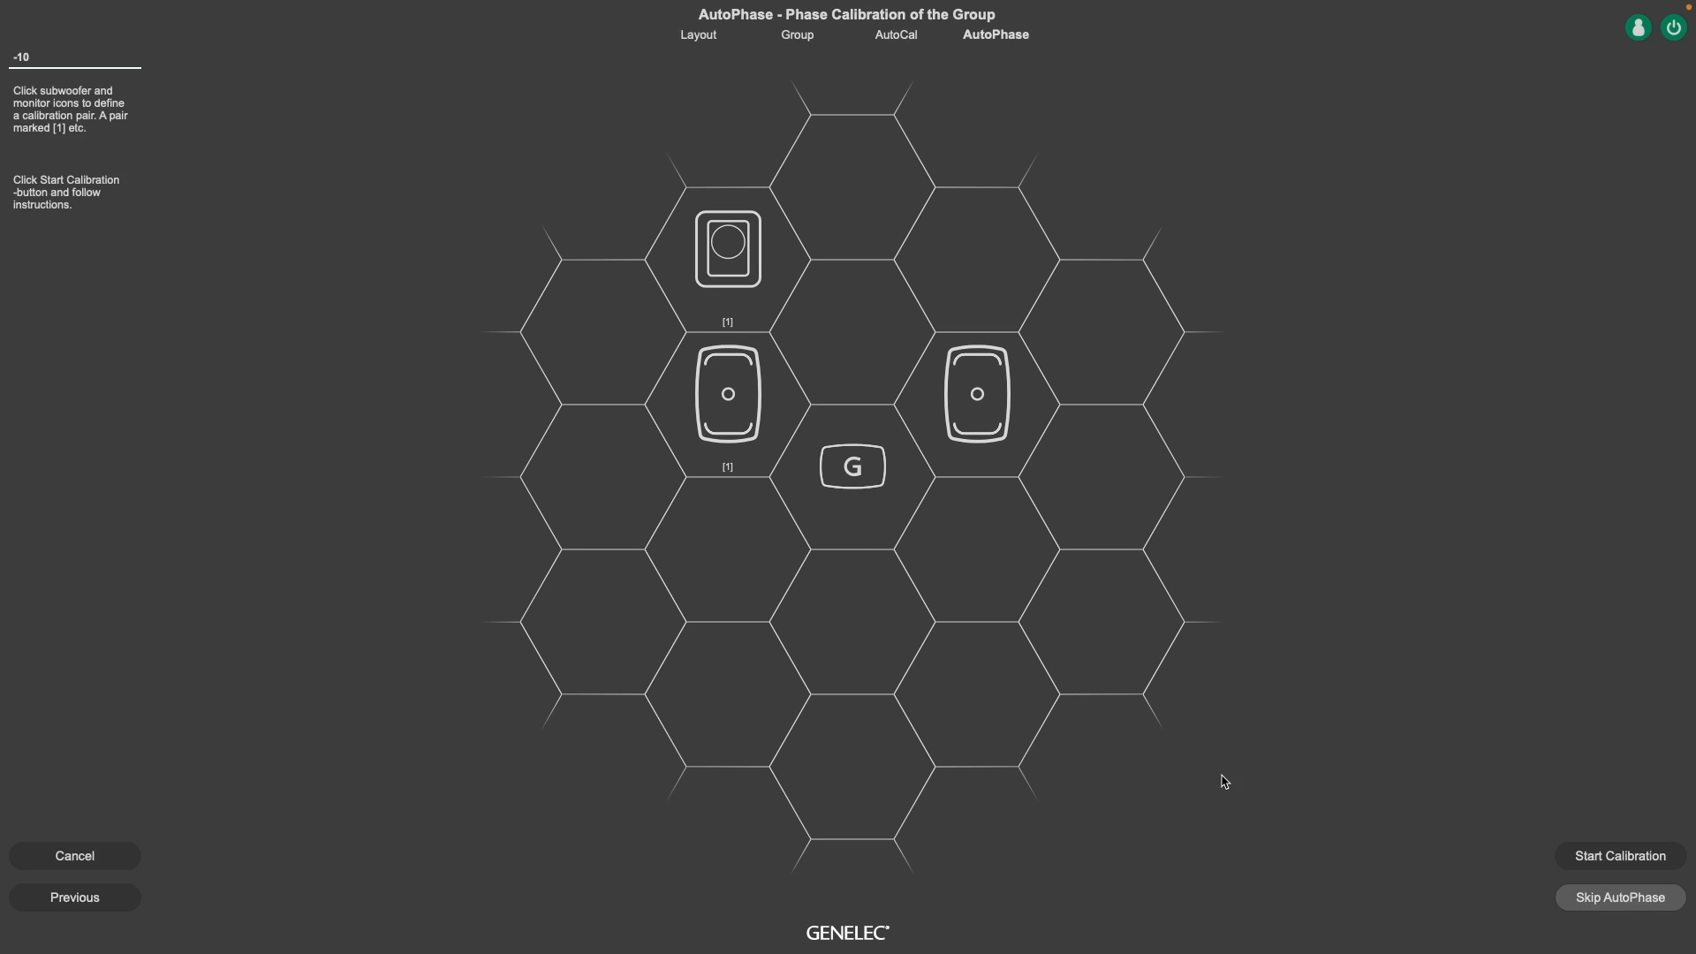
Raise the system volume to -10.0 dB with the -10 preset active and bring it down to -30.0 dB
{"action": "left_click_drag", "start_coordinate": [187, 558], "coordinate": [242, 167]}
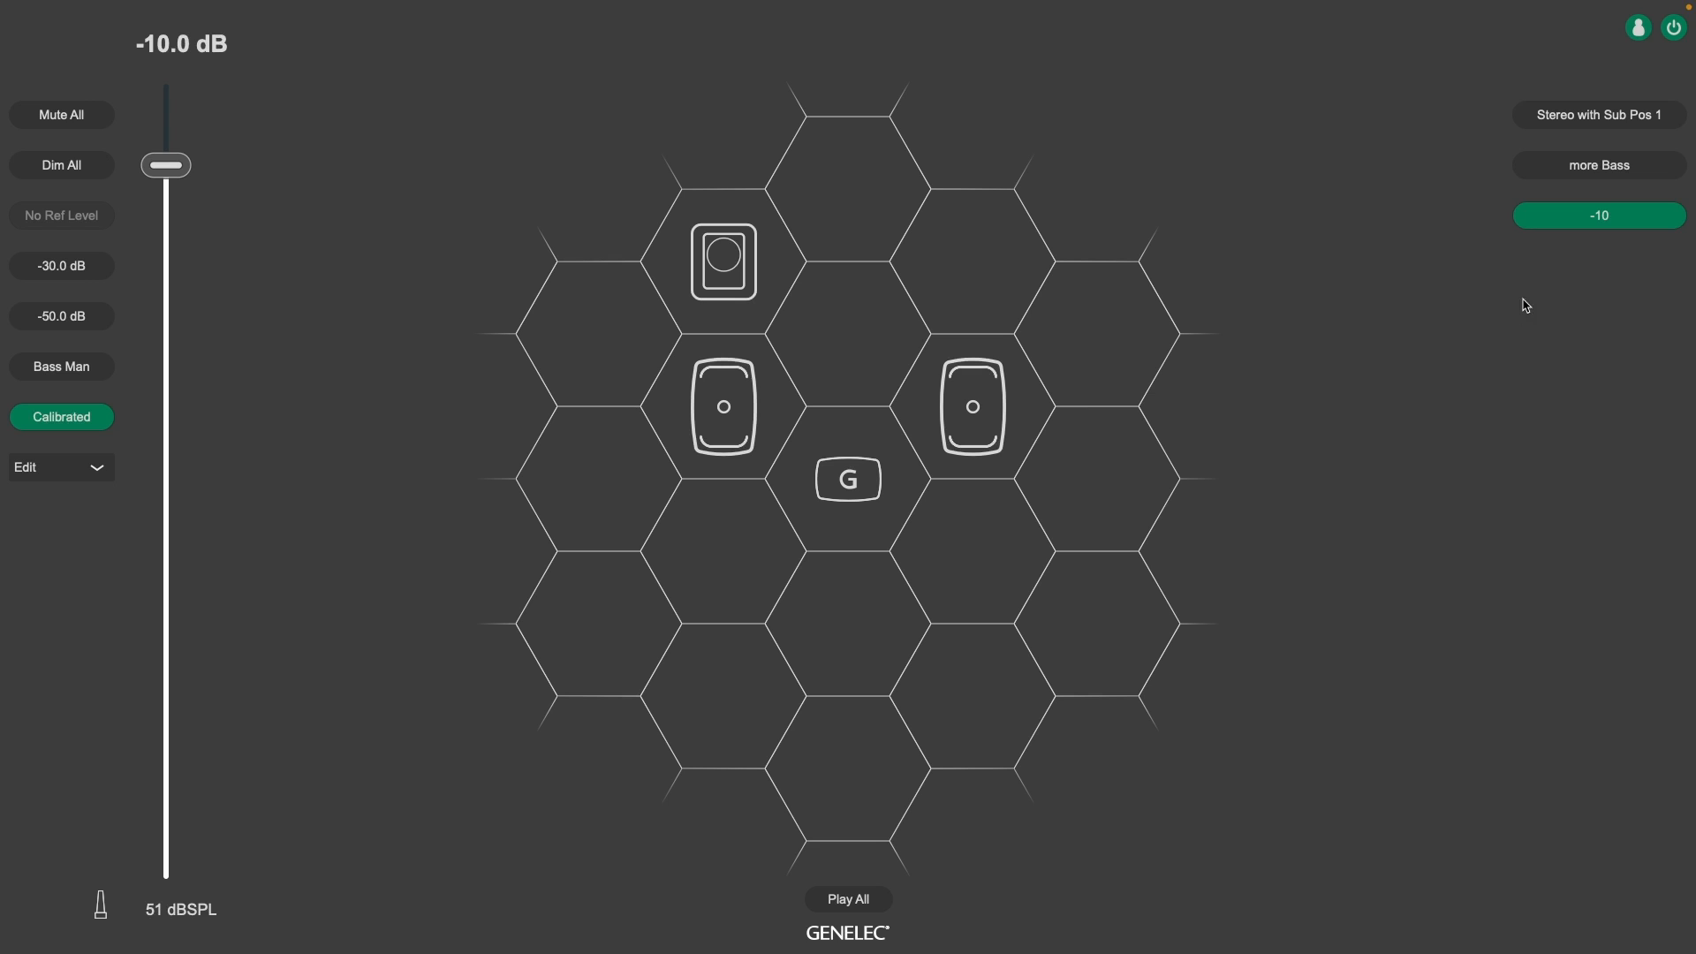
{"action": "mouse_move", "coordinate": [1559, 214]}
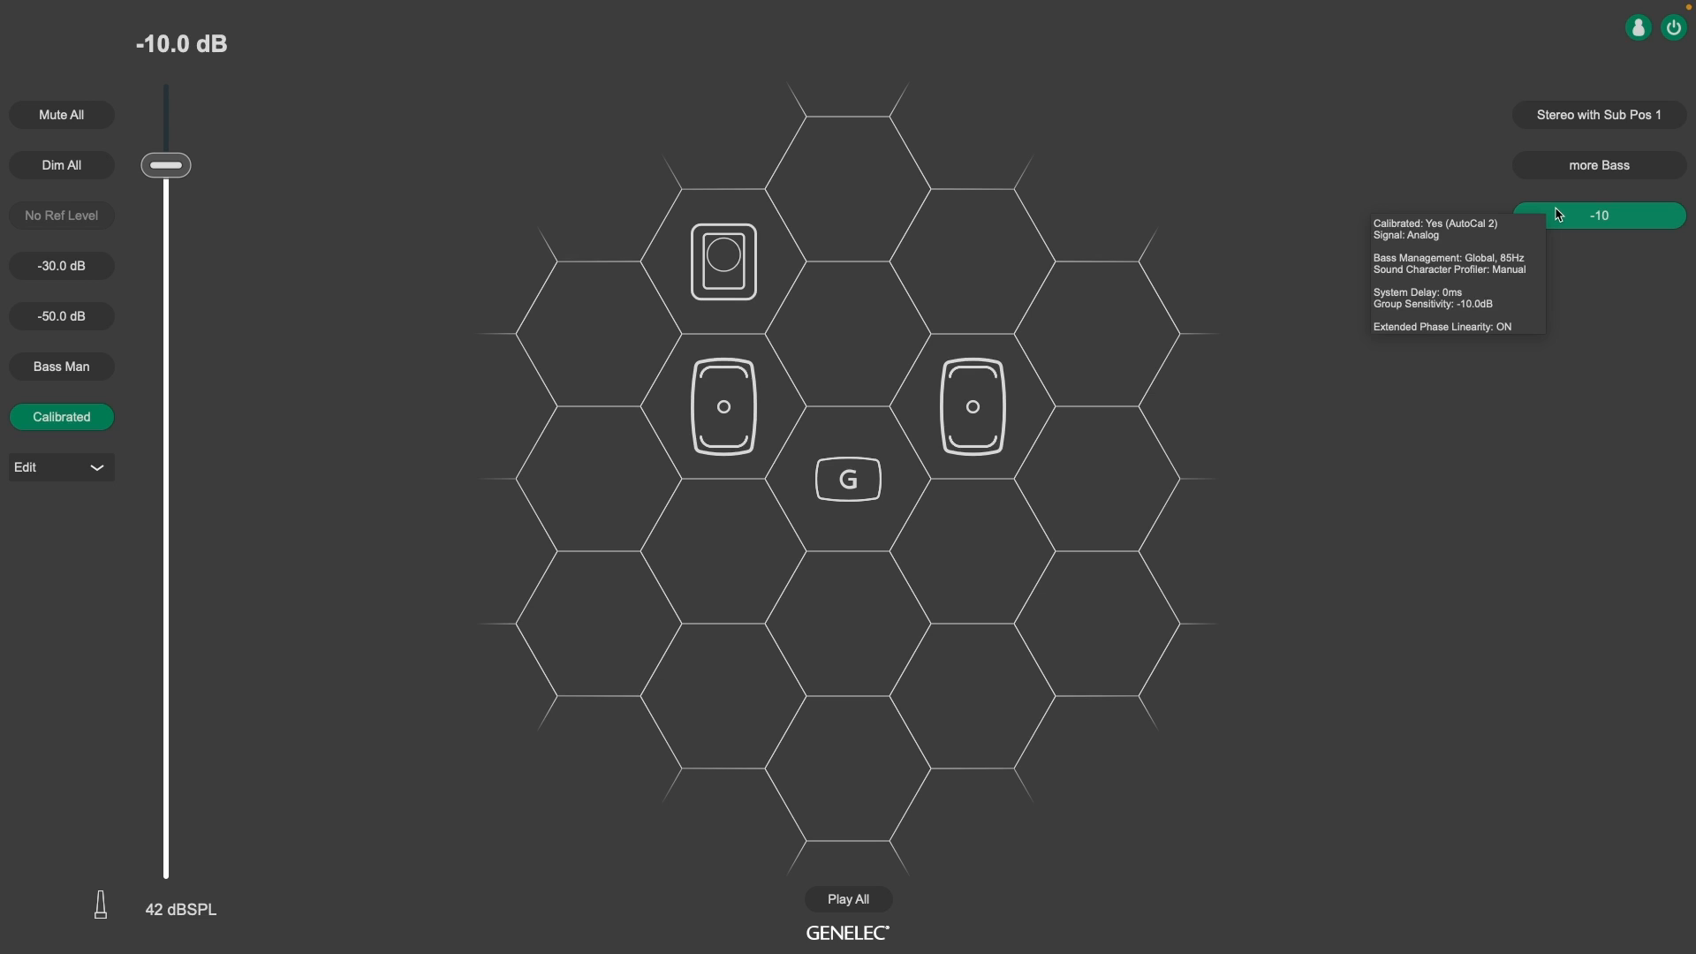
{"action": "left_click_drag", "start_coordinate": [168, 166], "coordinate": [192, 329]}
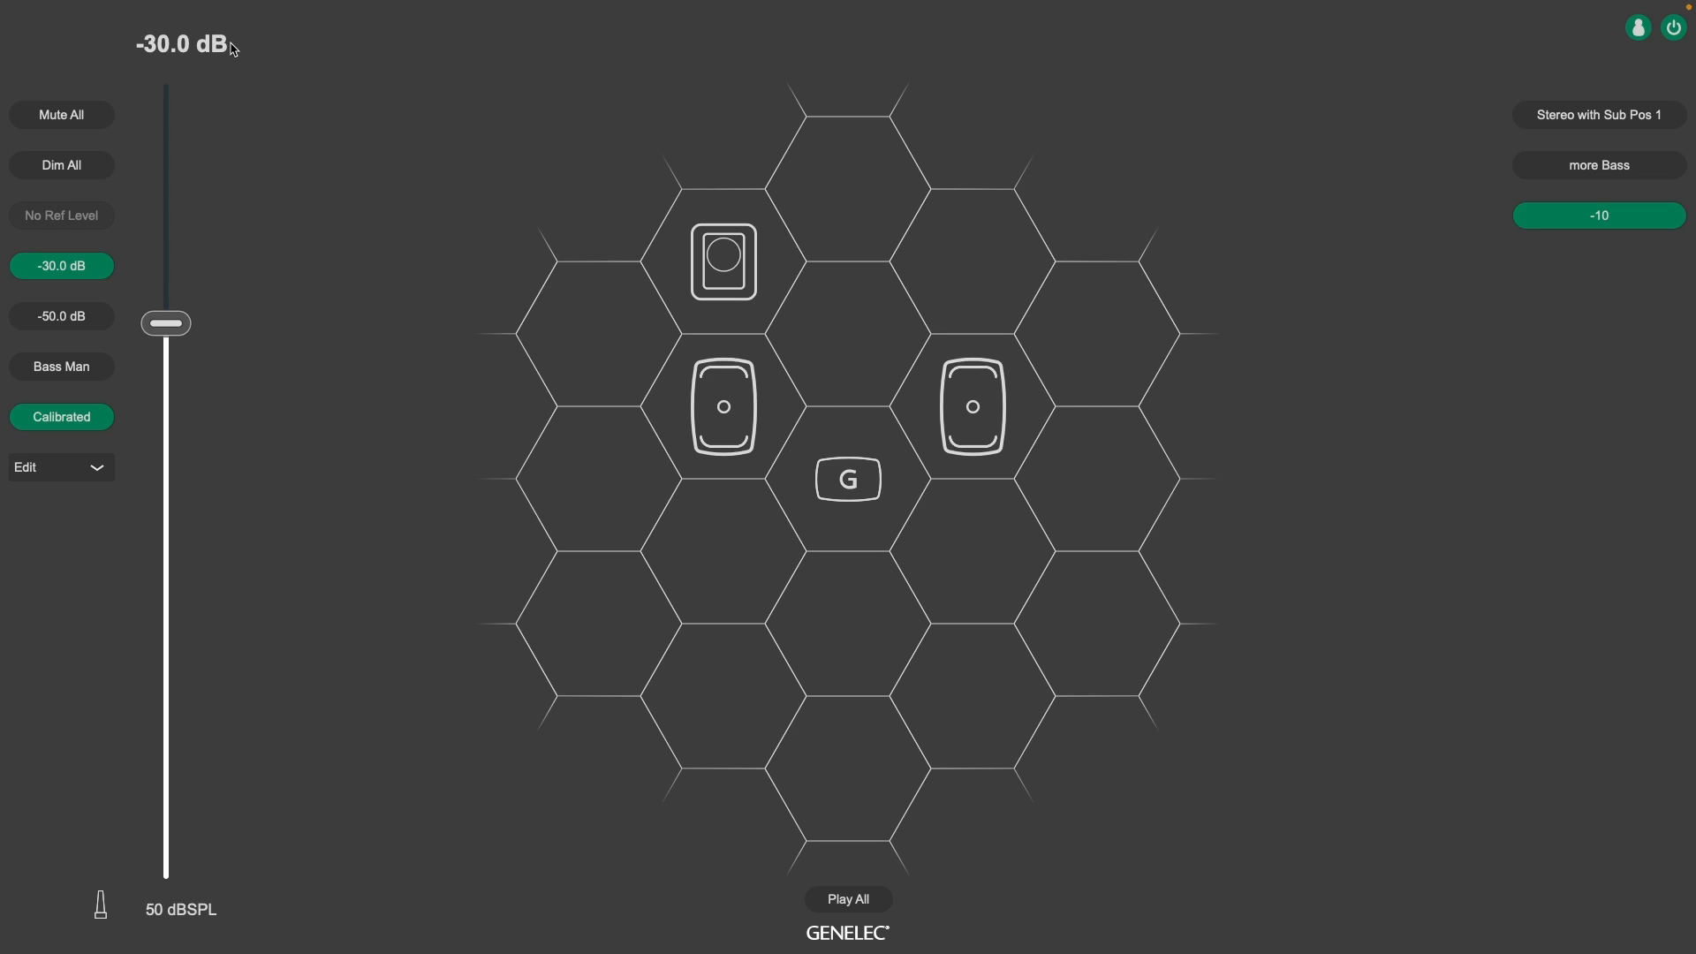
Edit the -10 group preset and set its Group Sensitivity to -30.0
{"action": "left_click", "coordinate": [178, 9]}
{"action": "left_click", "coordinate": [196, 75]}
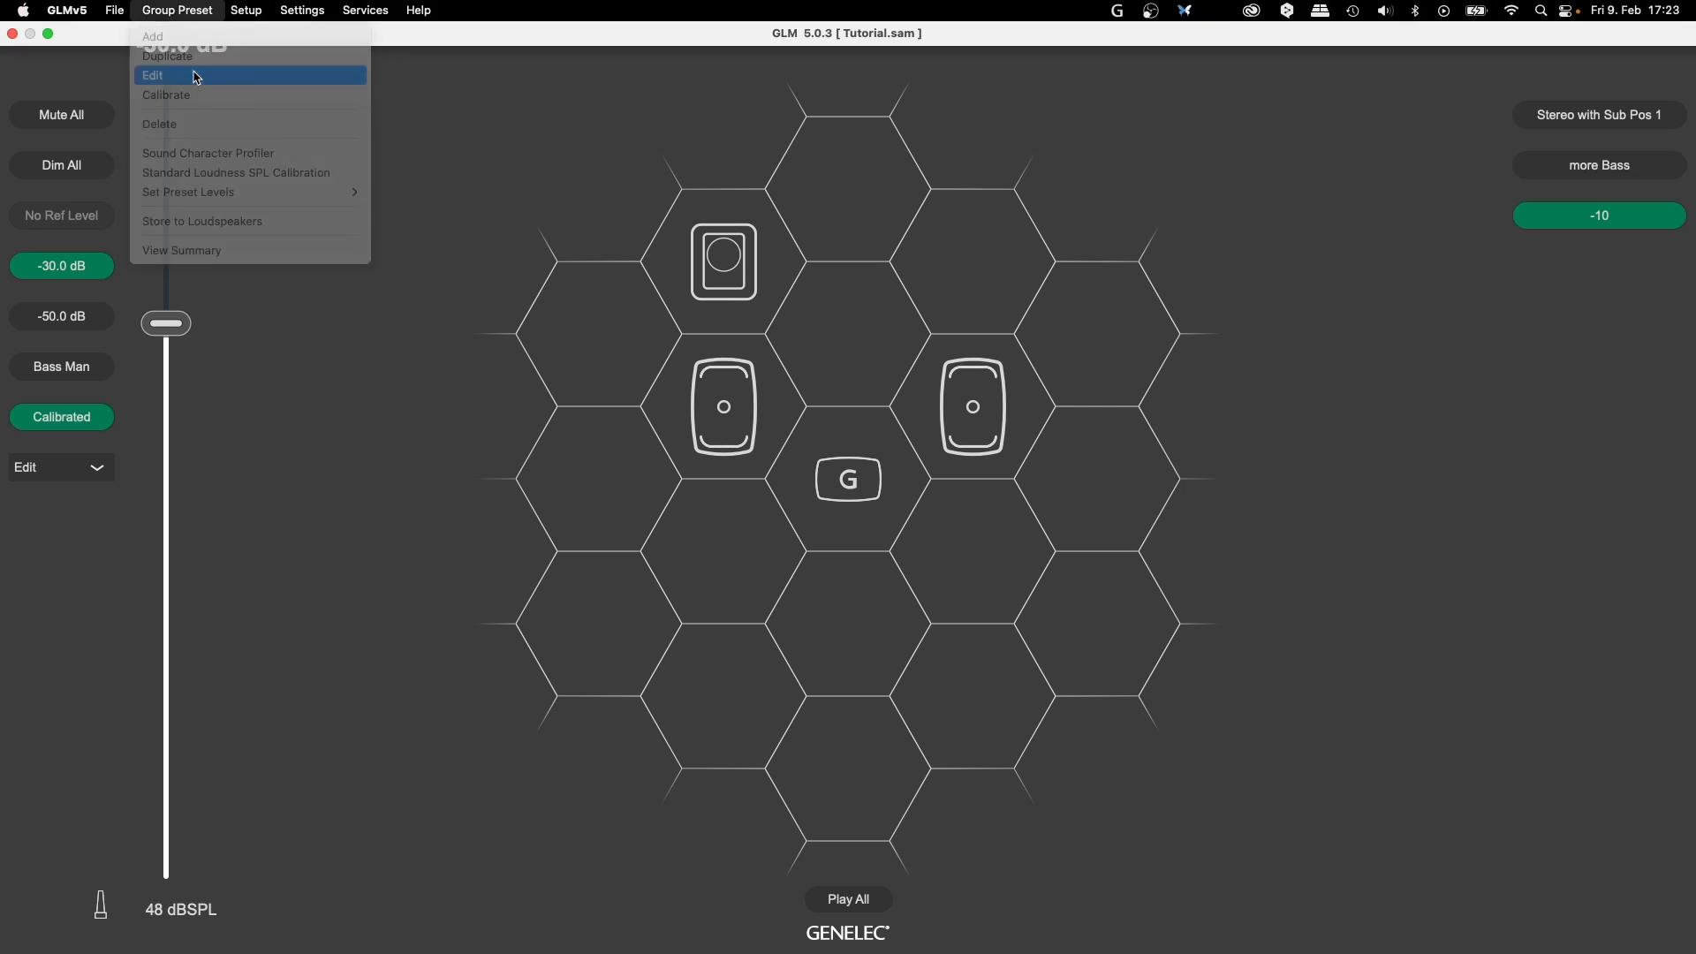
{"action": "left_click", "coordinate": [41, 337]}
{"action": "type", "text": "-30"}
{"action": "key", "text": "Return"}
Rename the group preset as "-30" and confirm it, skipping AutoCal and AutoPhase
{"action": "left_click", "coordinate": [34, 60]}
{"action": "type", "text": "-30"}
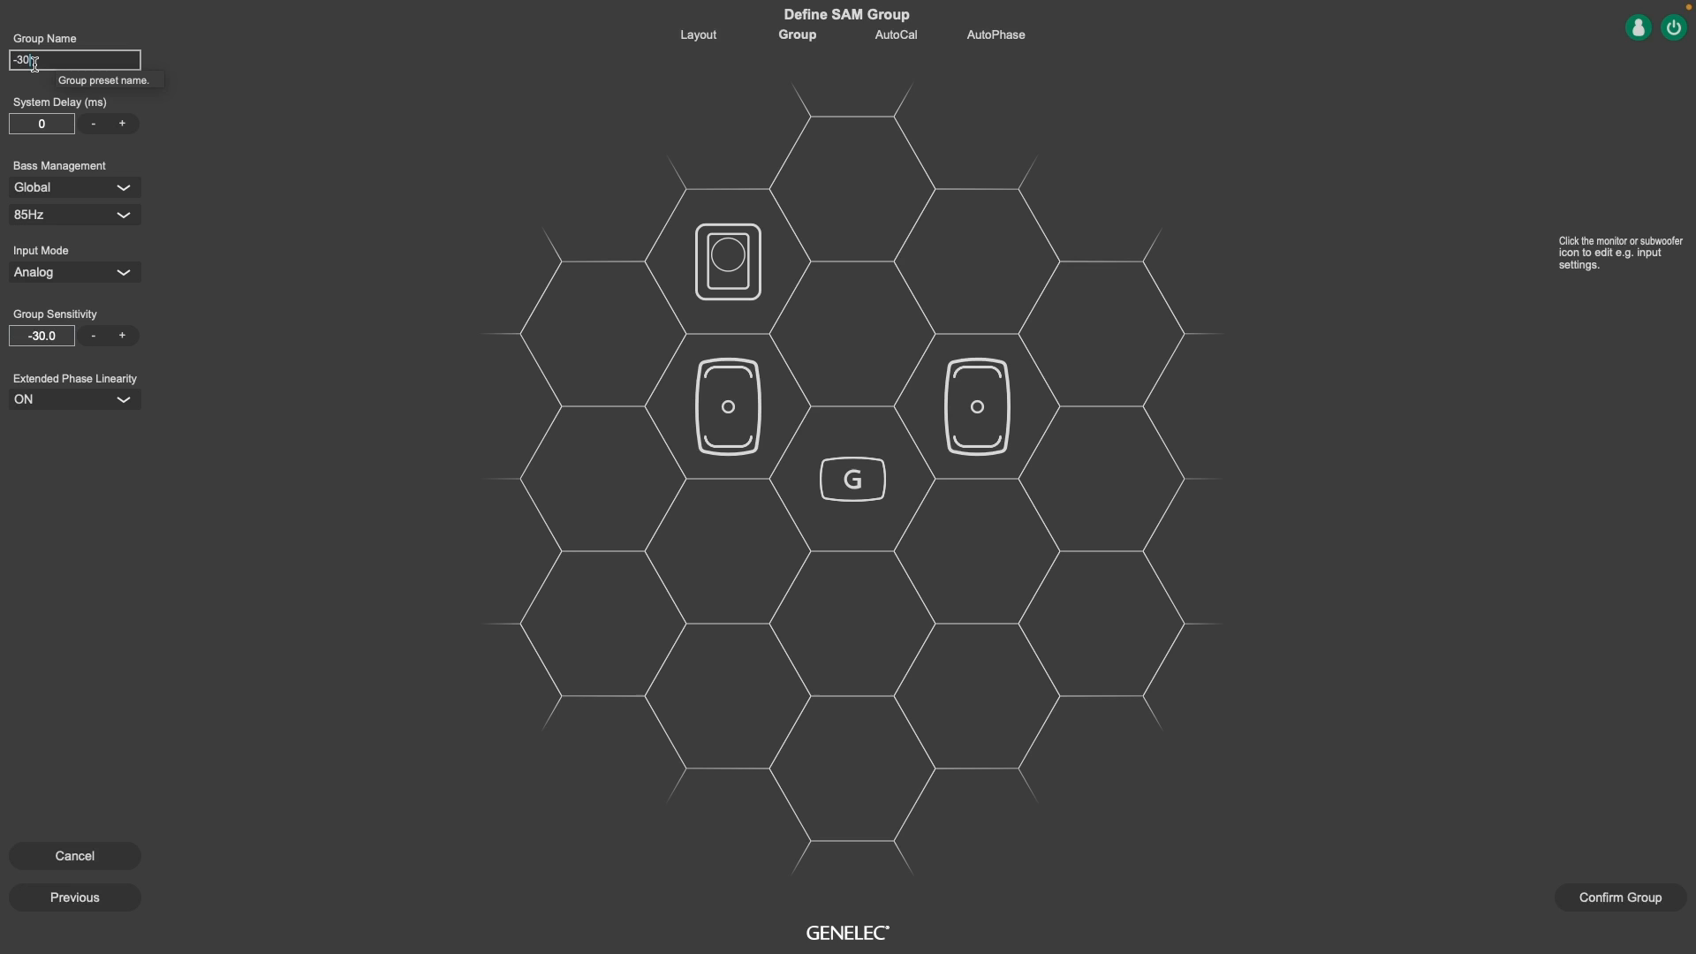
{"action": "left_click", "coordinate": [1582, 906]}
{"action": "left_click", "coordinate": [1582, 907]}
{"action": "left_click", "coordinate": [1582, 901]}
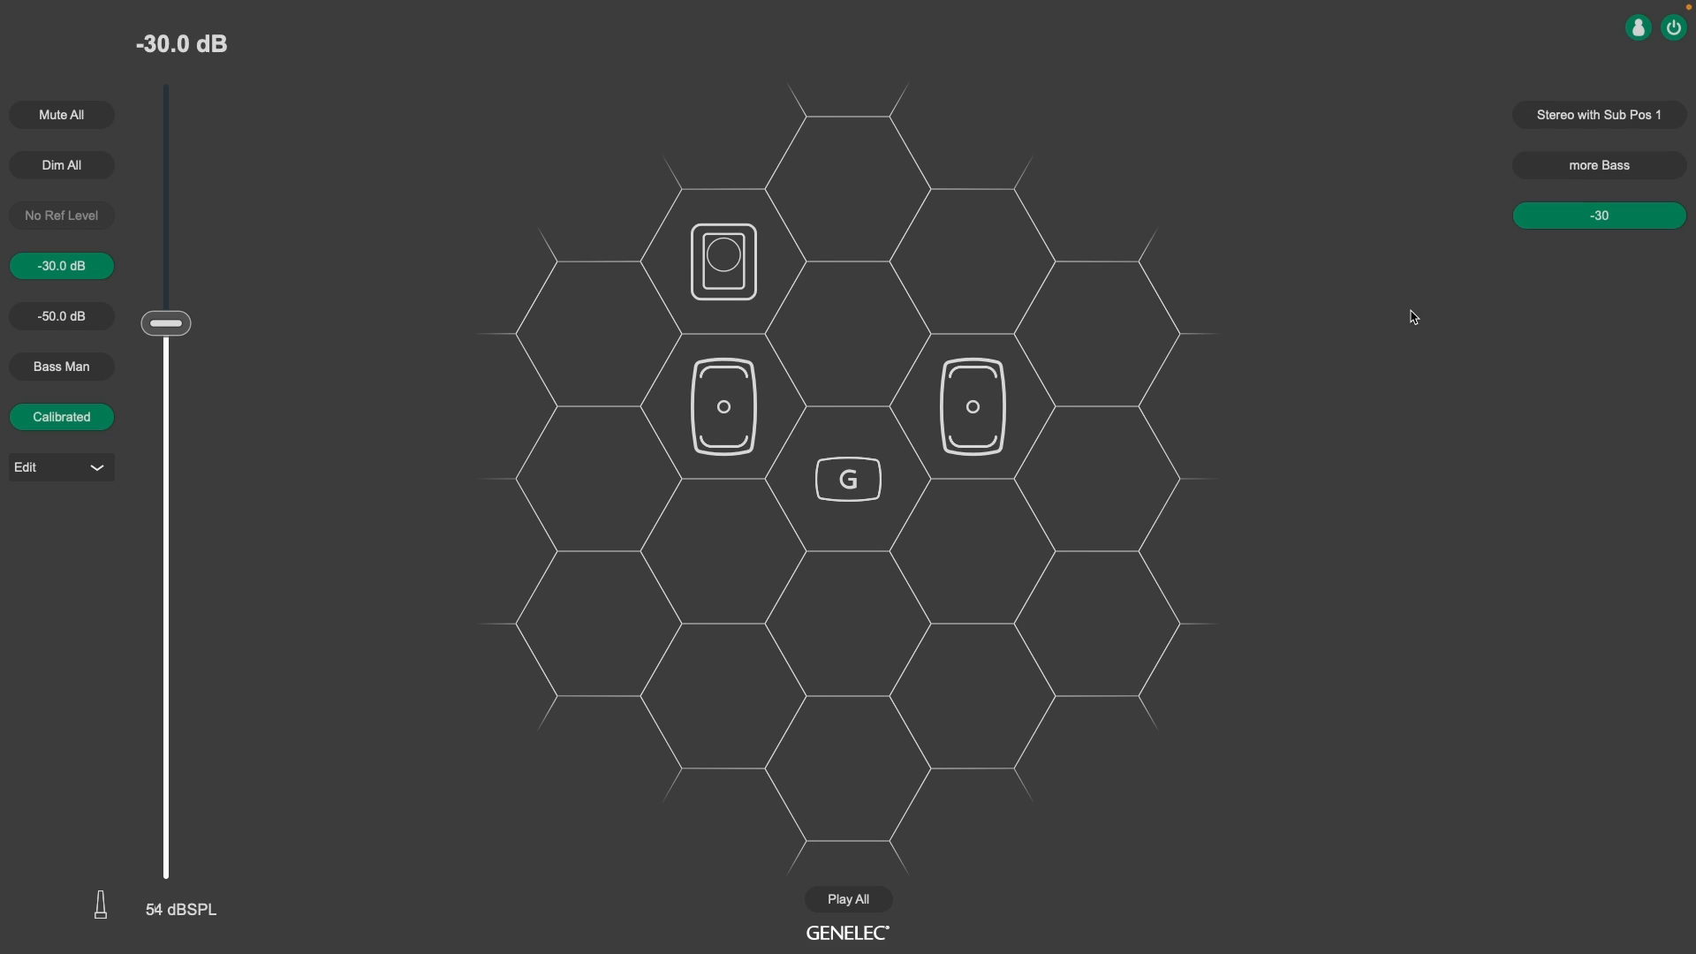
Check the reordering options for the more Bass group preset and raise the system volume to -20.0 dB
{"action": "right_click", "coordinate": [1529, 176]}
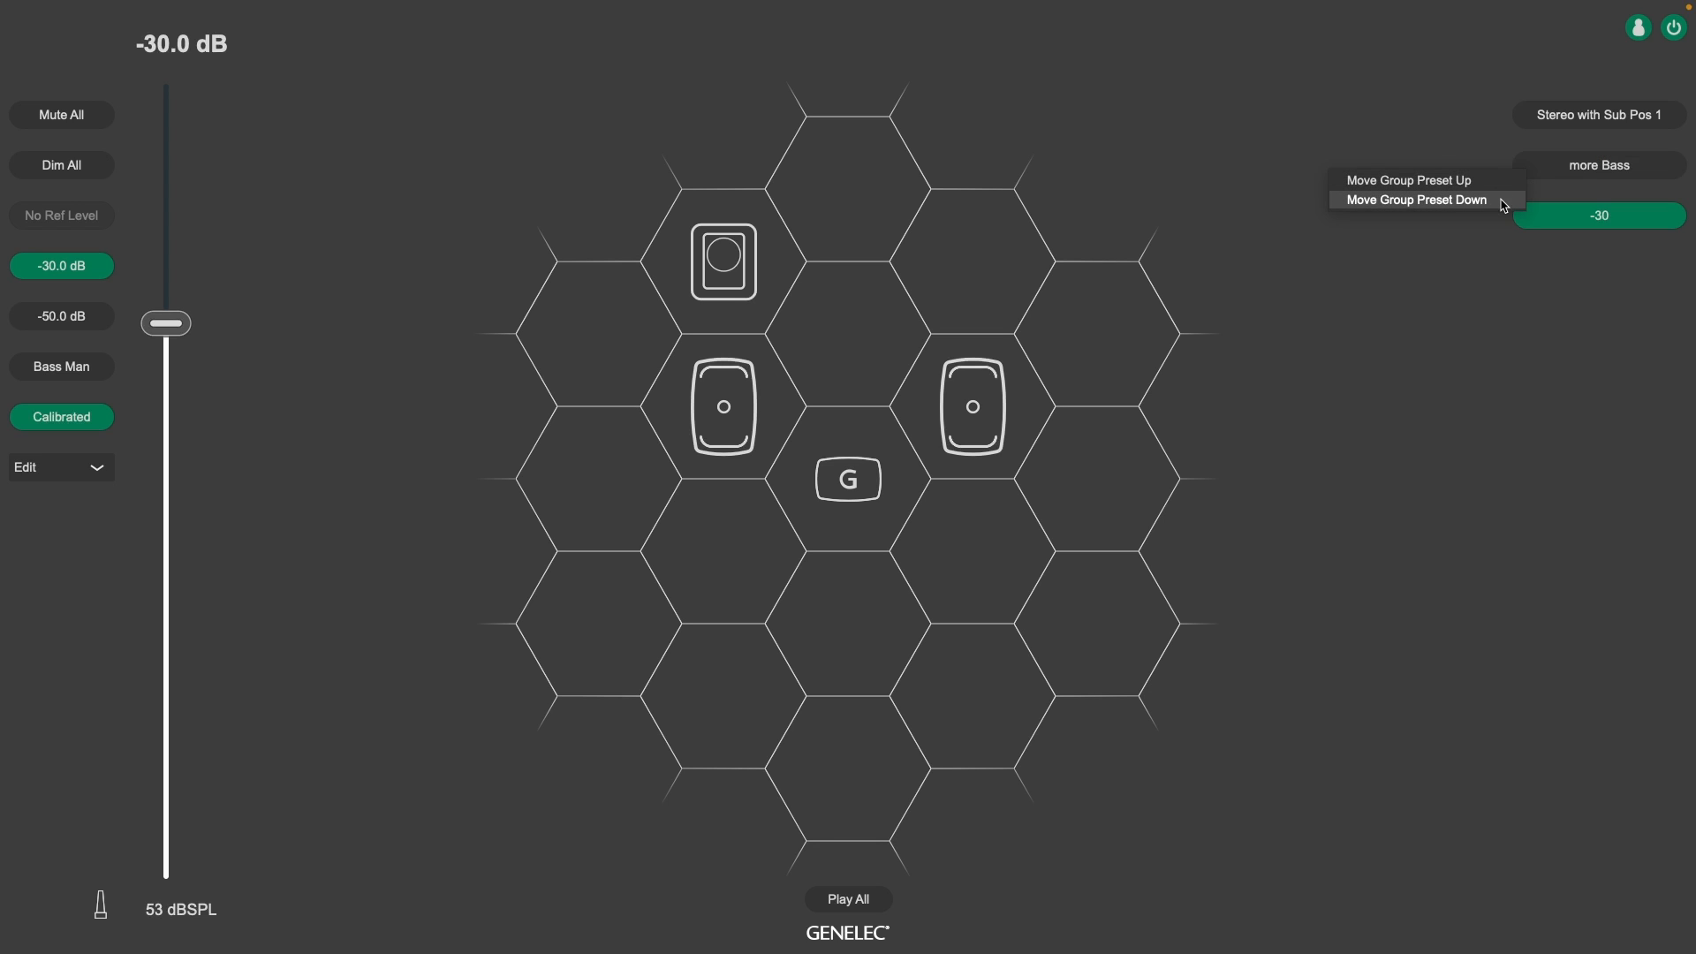
{"action": "left_click", "coordinate": [1503, 261]}
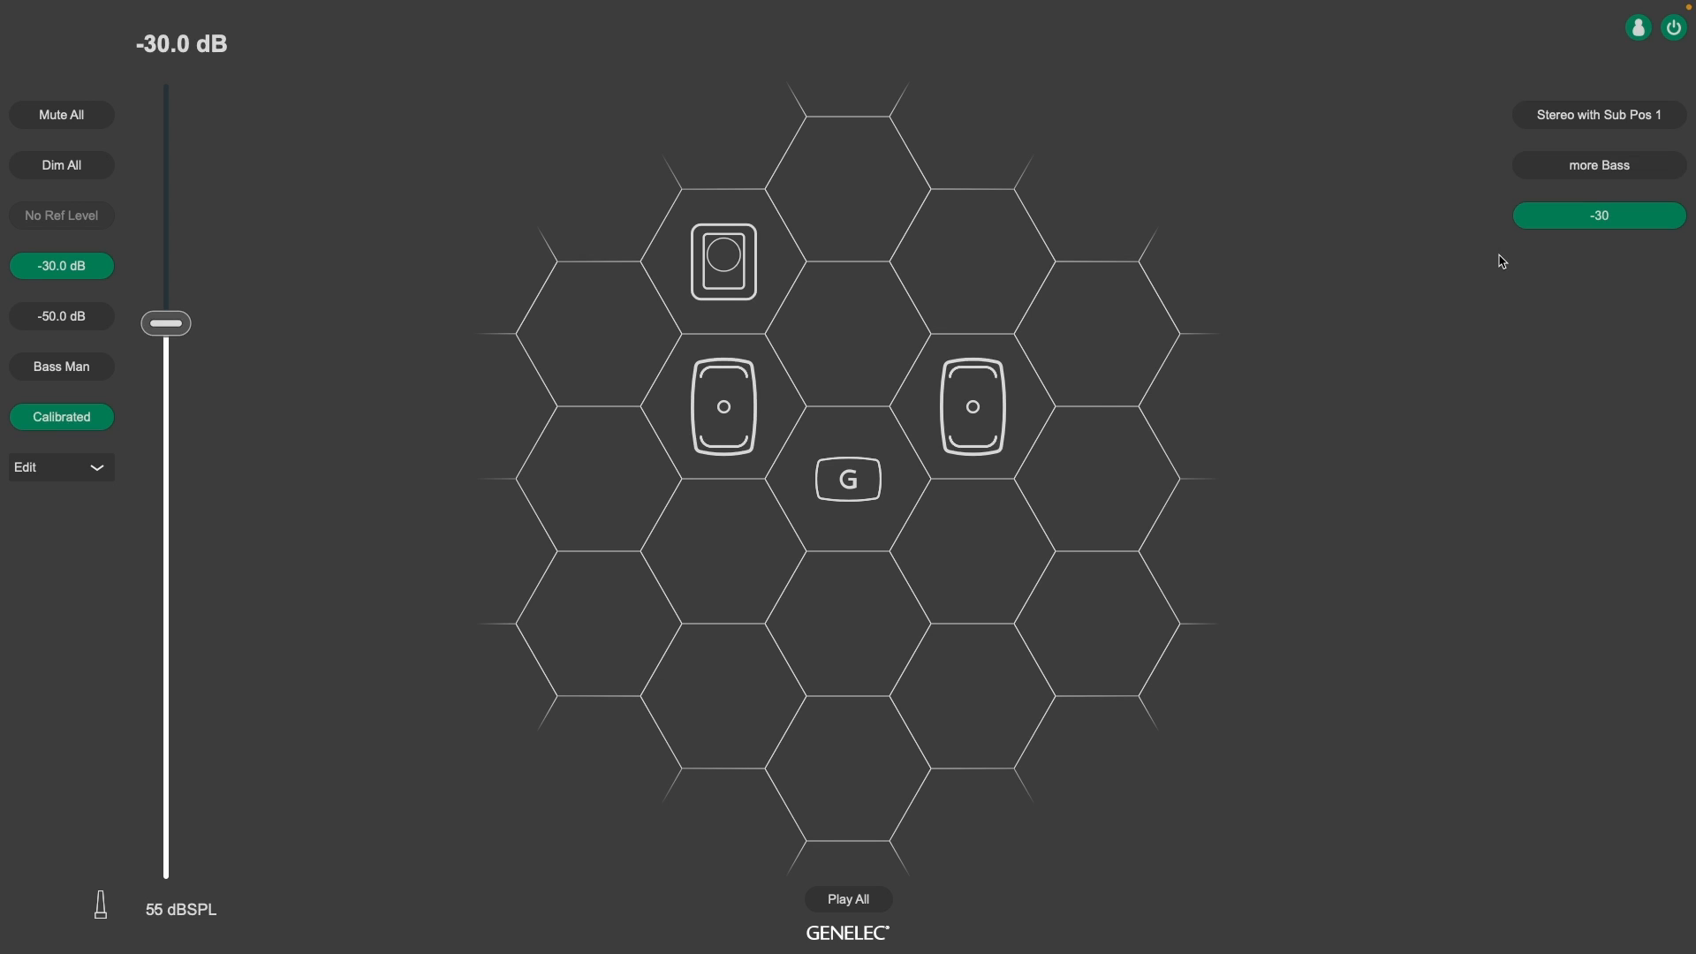
{"action": "left_click_drag", "start_coordinate": [179, 323], "coordinate": [193, 251]}
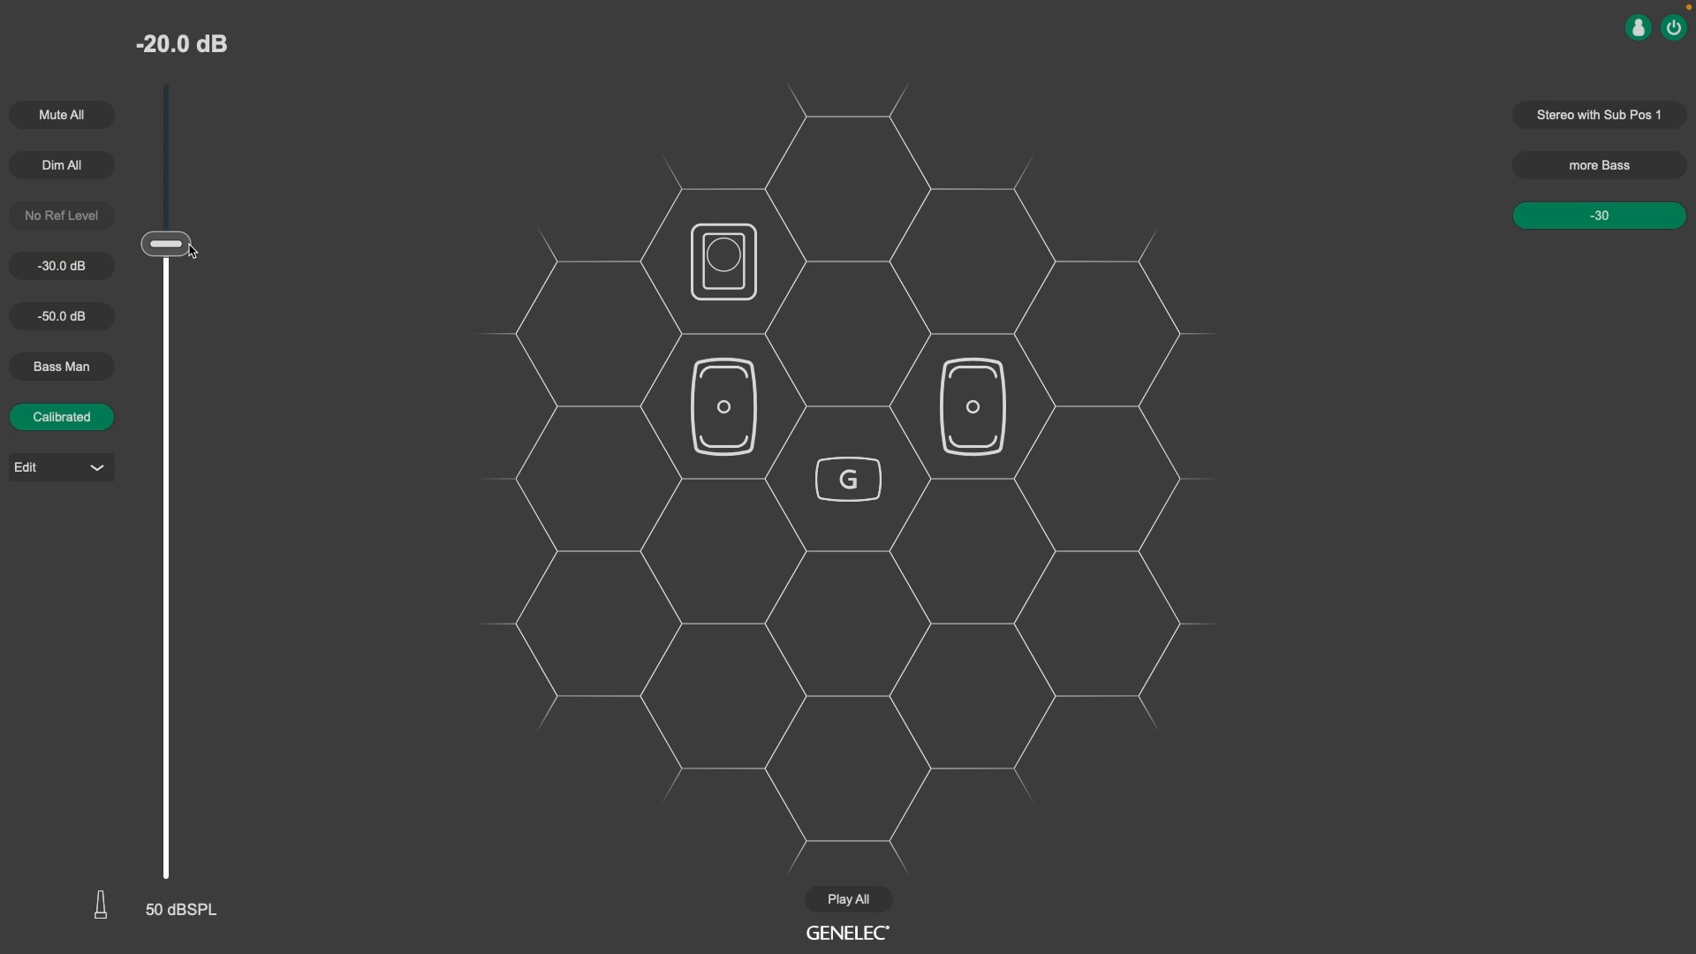
Set the Max Level Restriction to the current level of -20 dB and acknowledge the notice
{"action": "mouse_move", "coordinate": [197, 5]}
{"action": "left_click", "coordinate": [250, 9]}
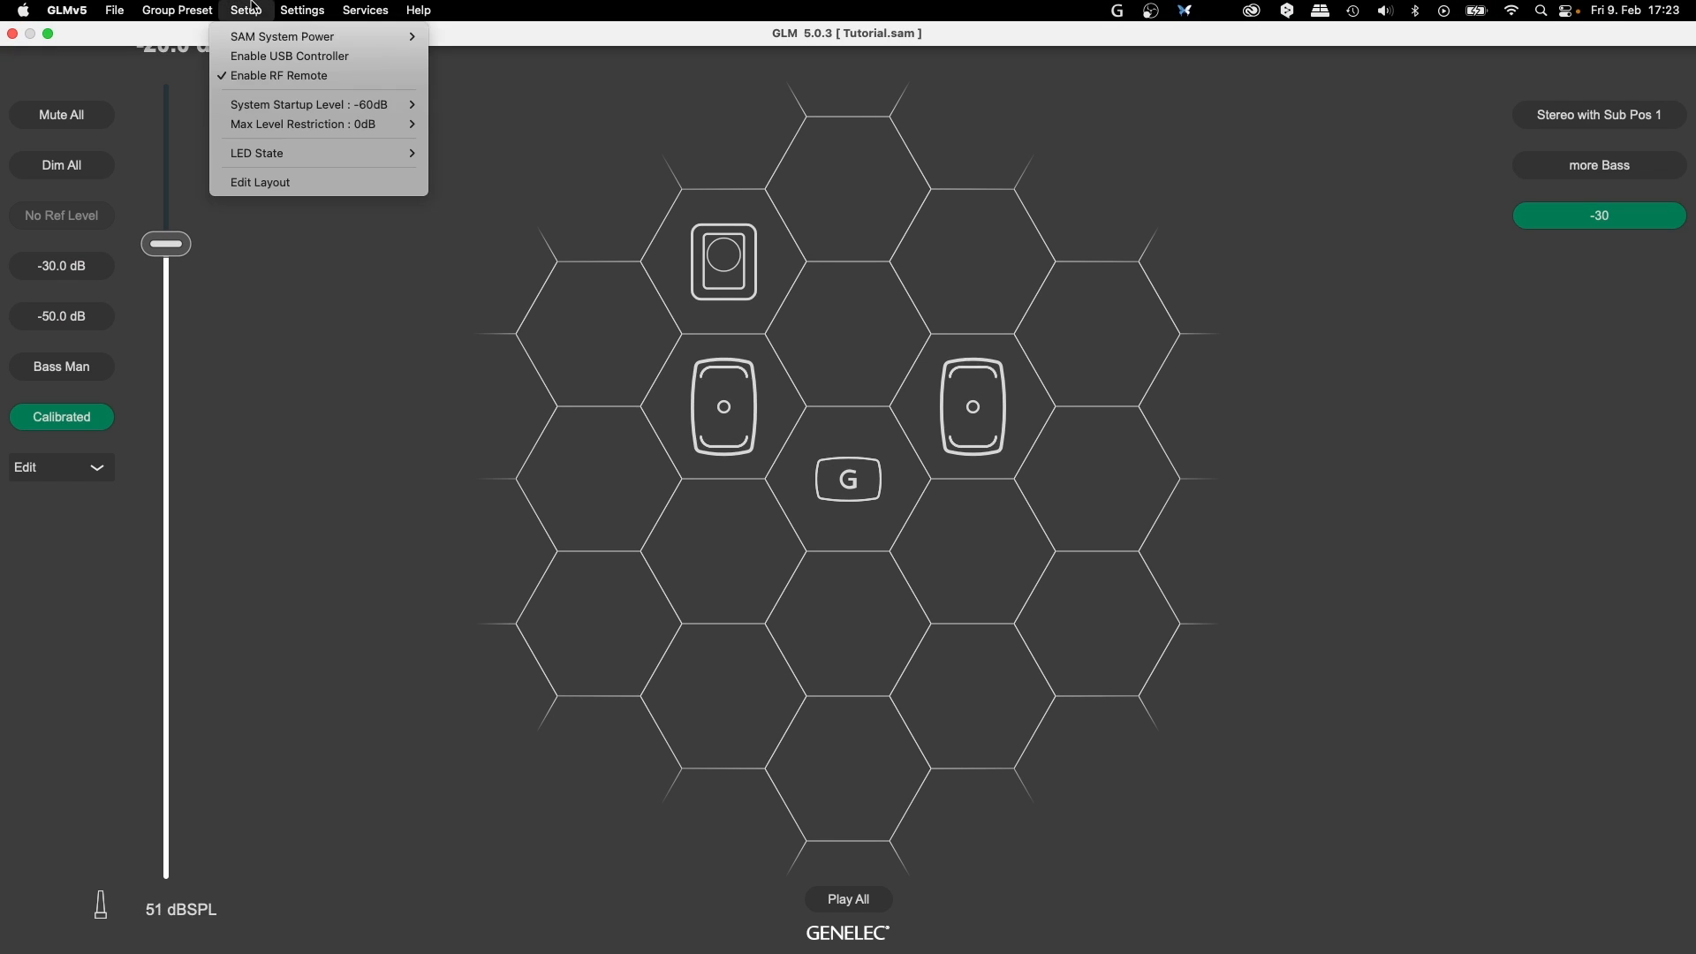
{"action": "mouse_move", "coordinate": [356, 124]}
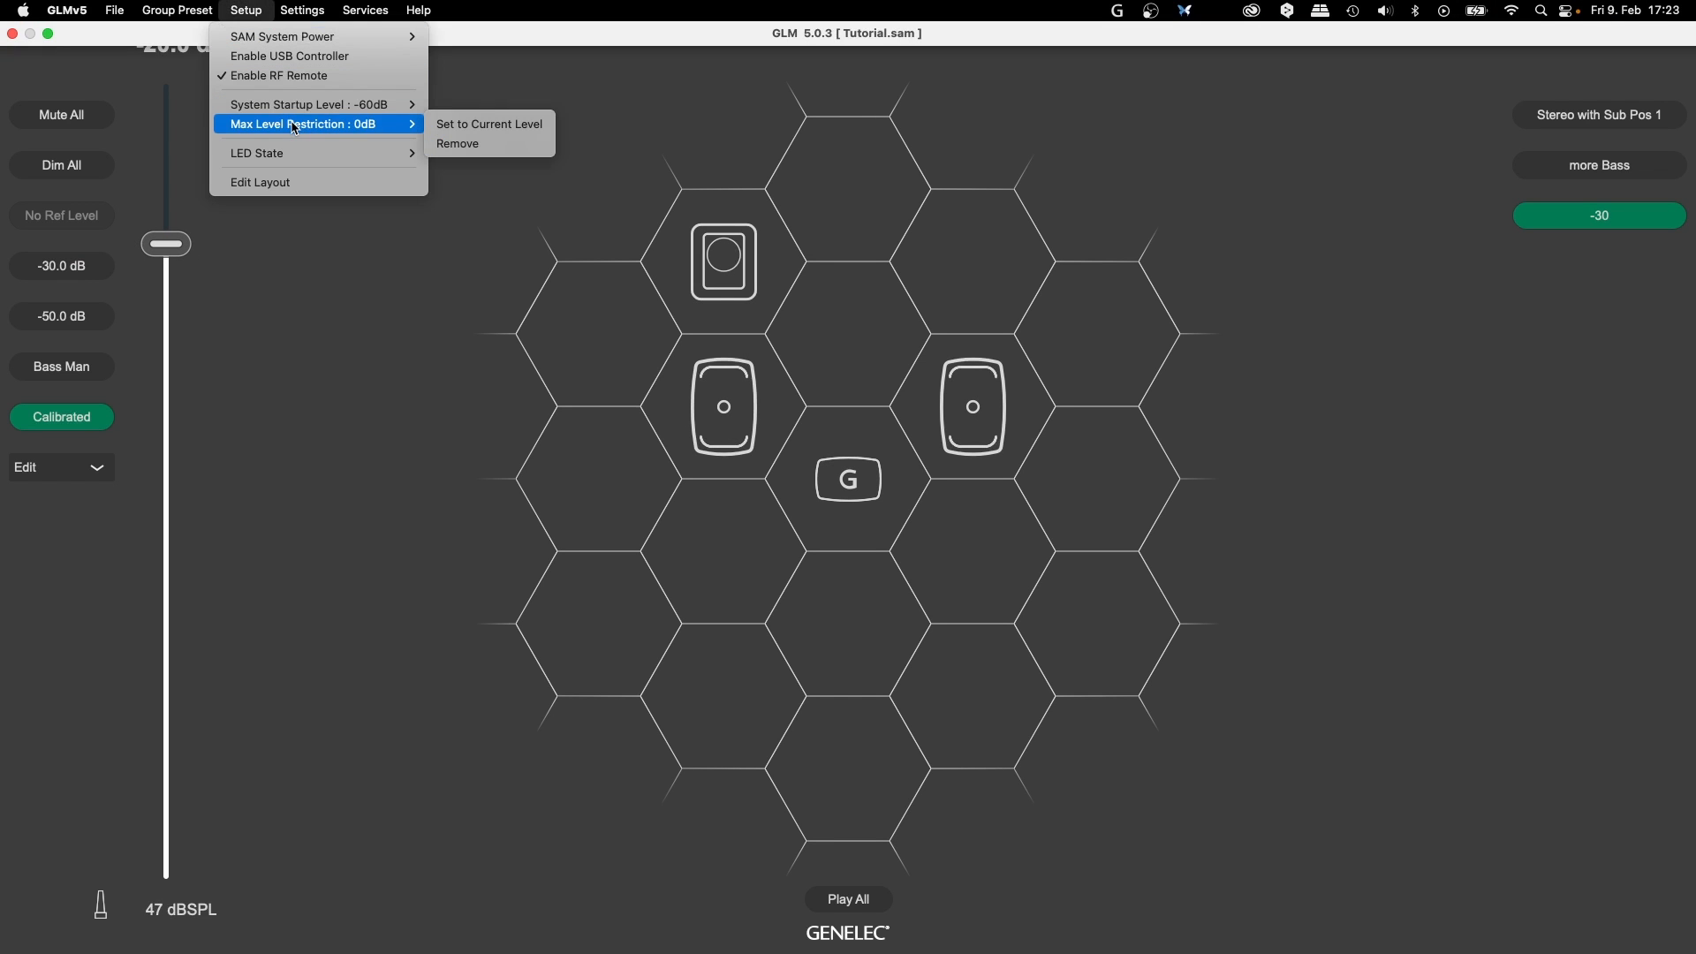
{"action": "left_click", "coordinate": [442, 126]}
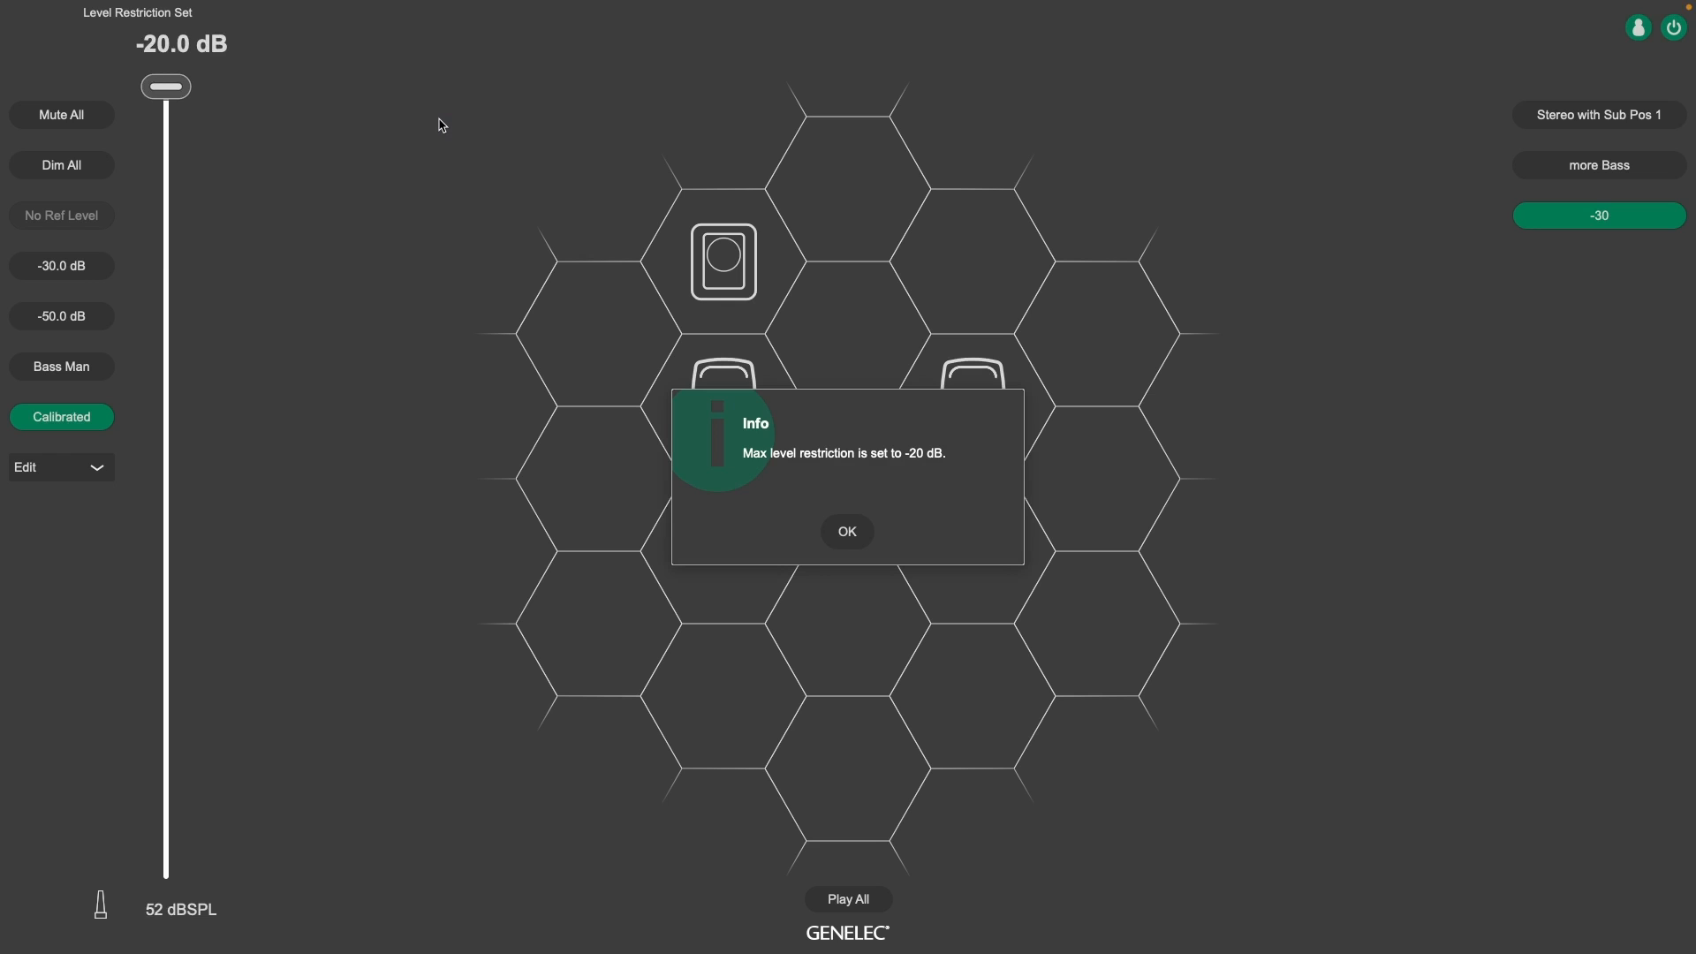
{"action": "left_click", "coordinate": [835, 533]}
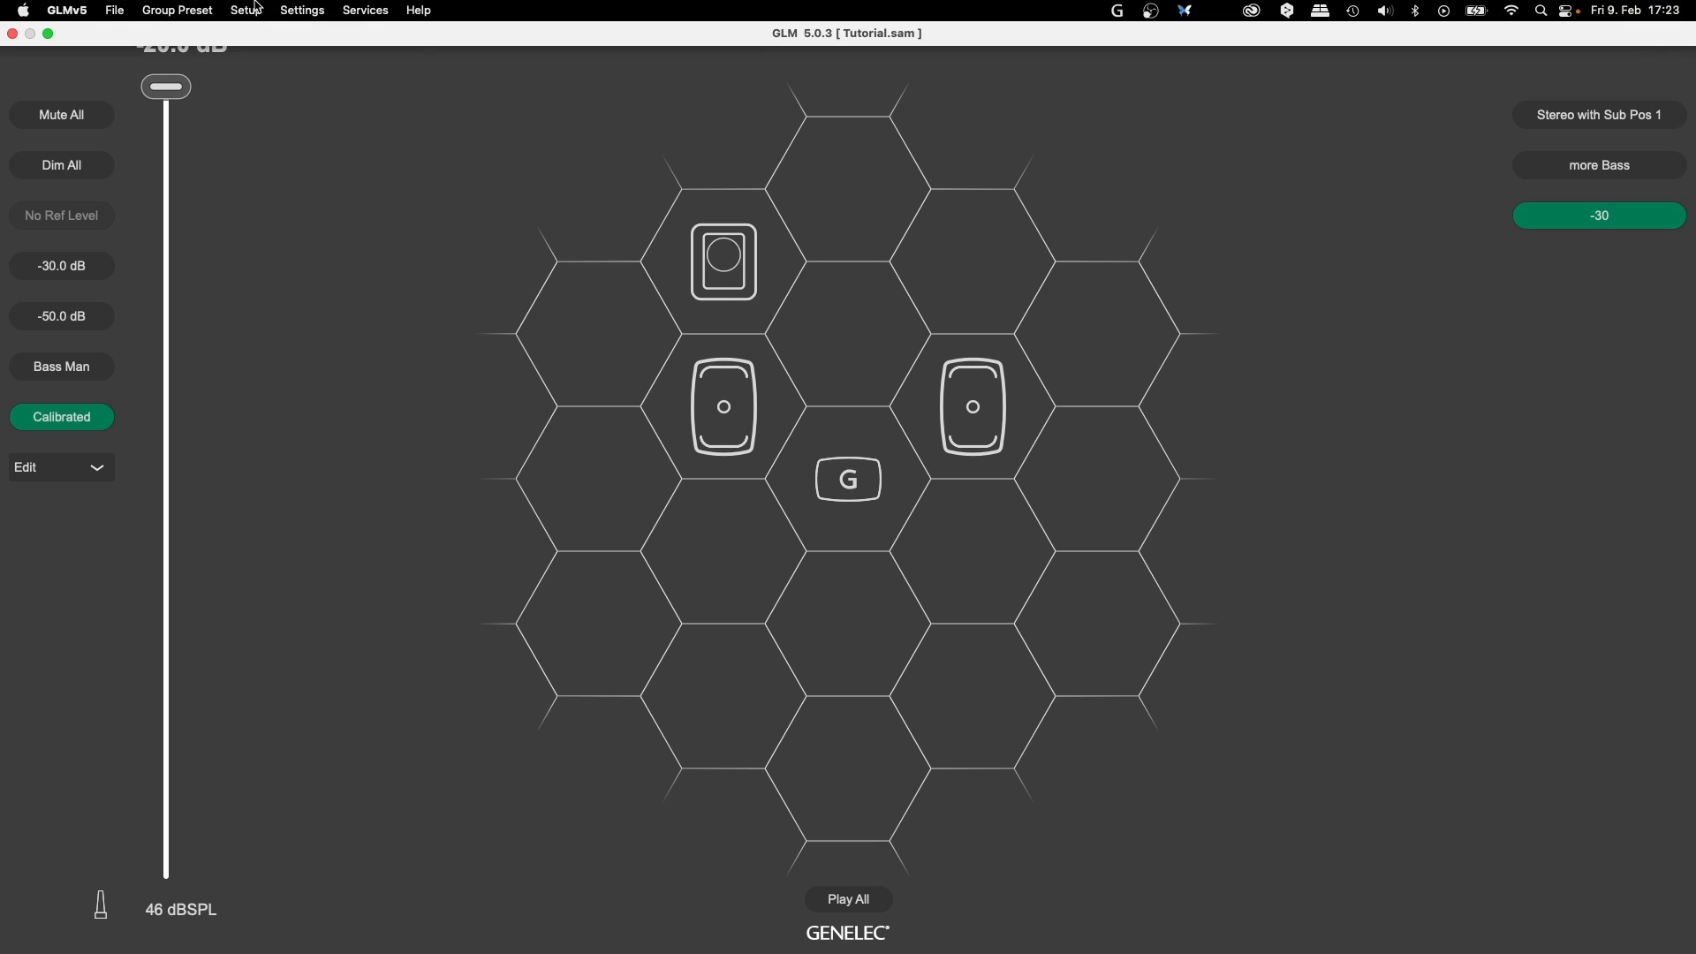
Remove the Max Level Restriction and acknowledge the notice
{"action": "left_click", "coordinate": [248, 10]}
{"action": "mouse_move", "coordinate": [305, 124]}
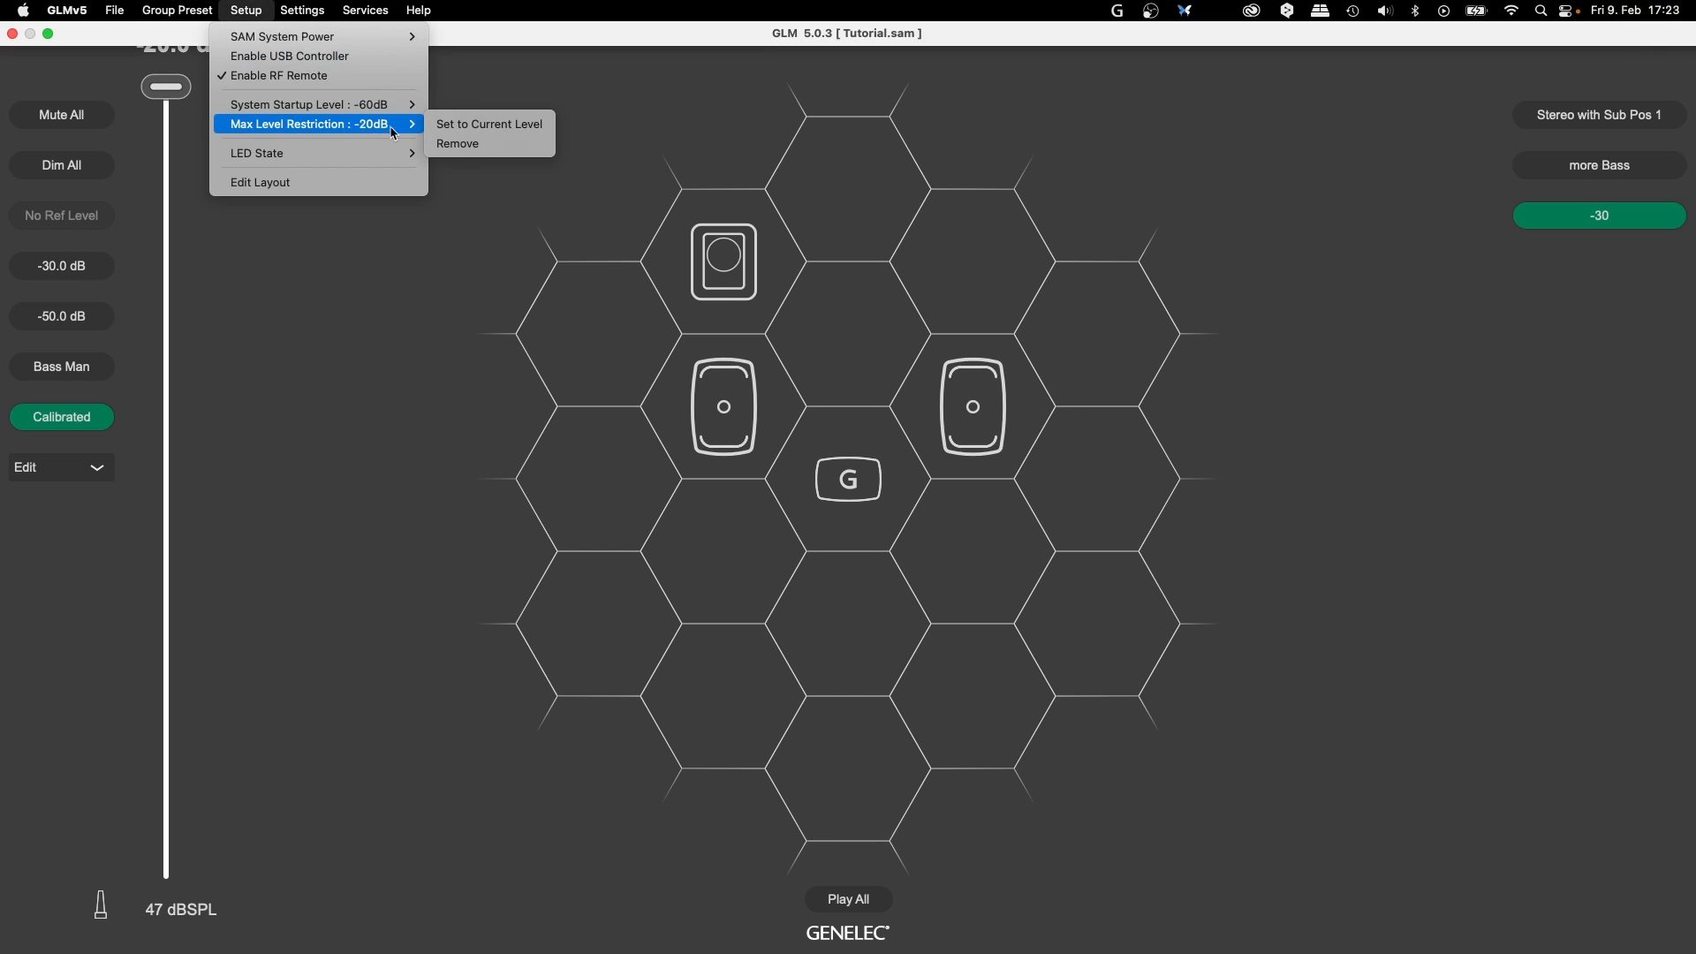
{"action": "left_click", "coordinate": [444, 141]}
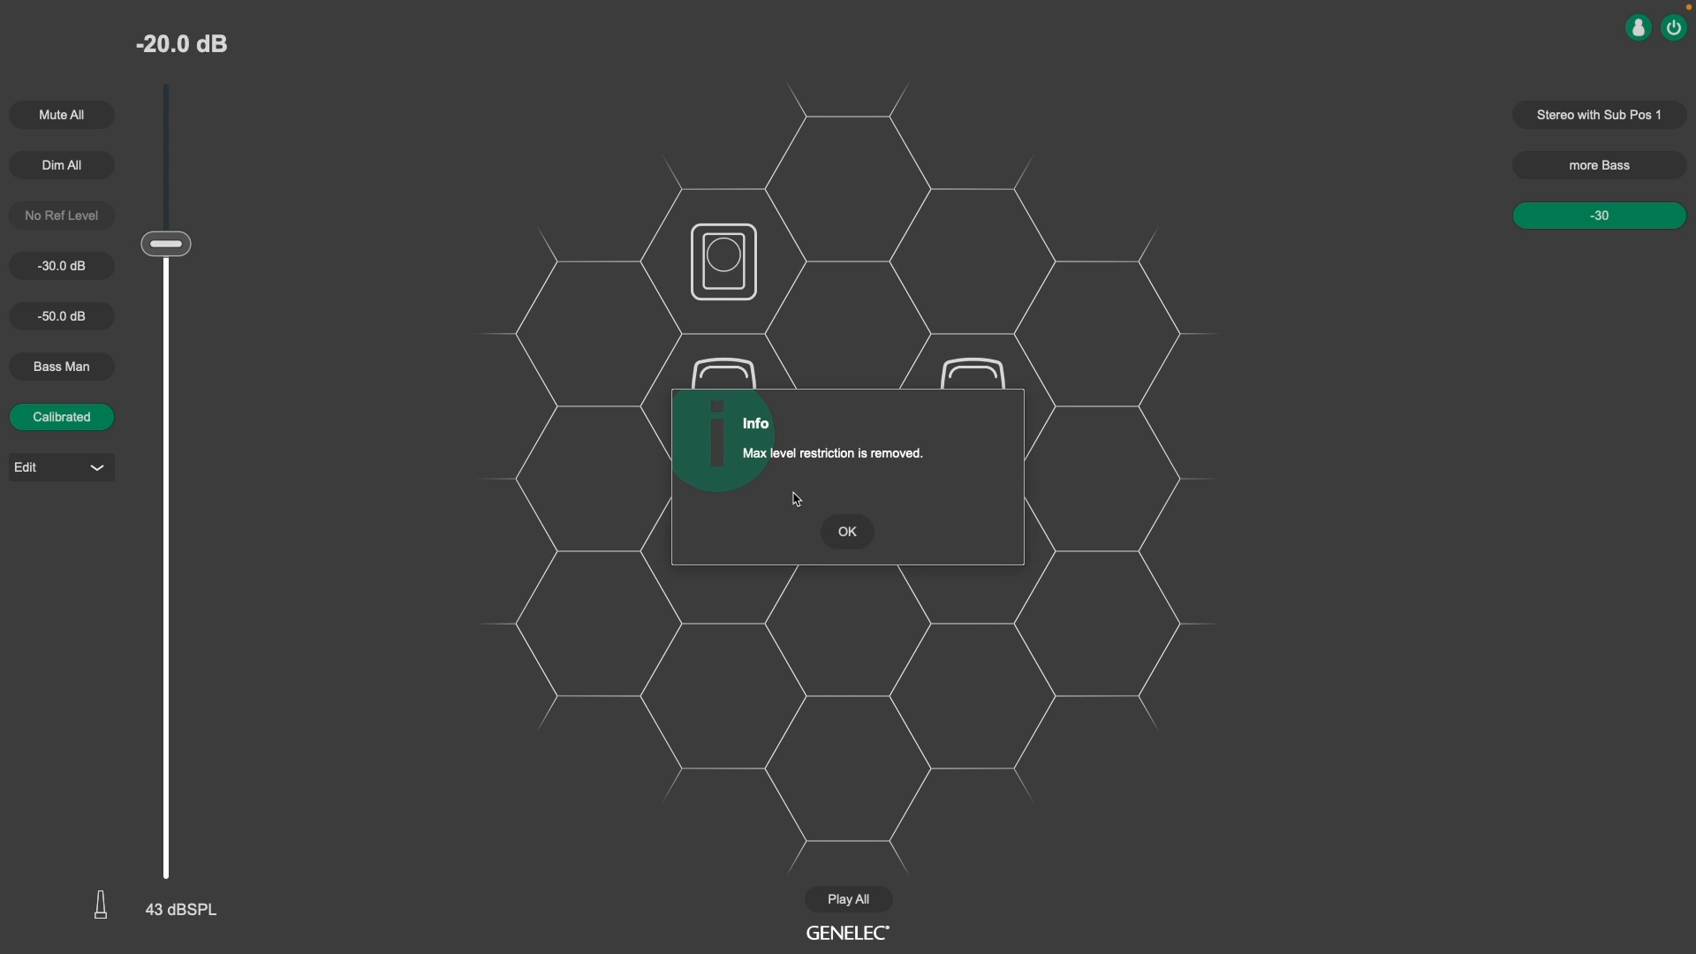
{"action": "left_click", "coordinate": [844, 530]}
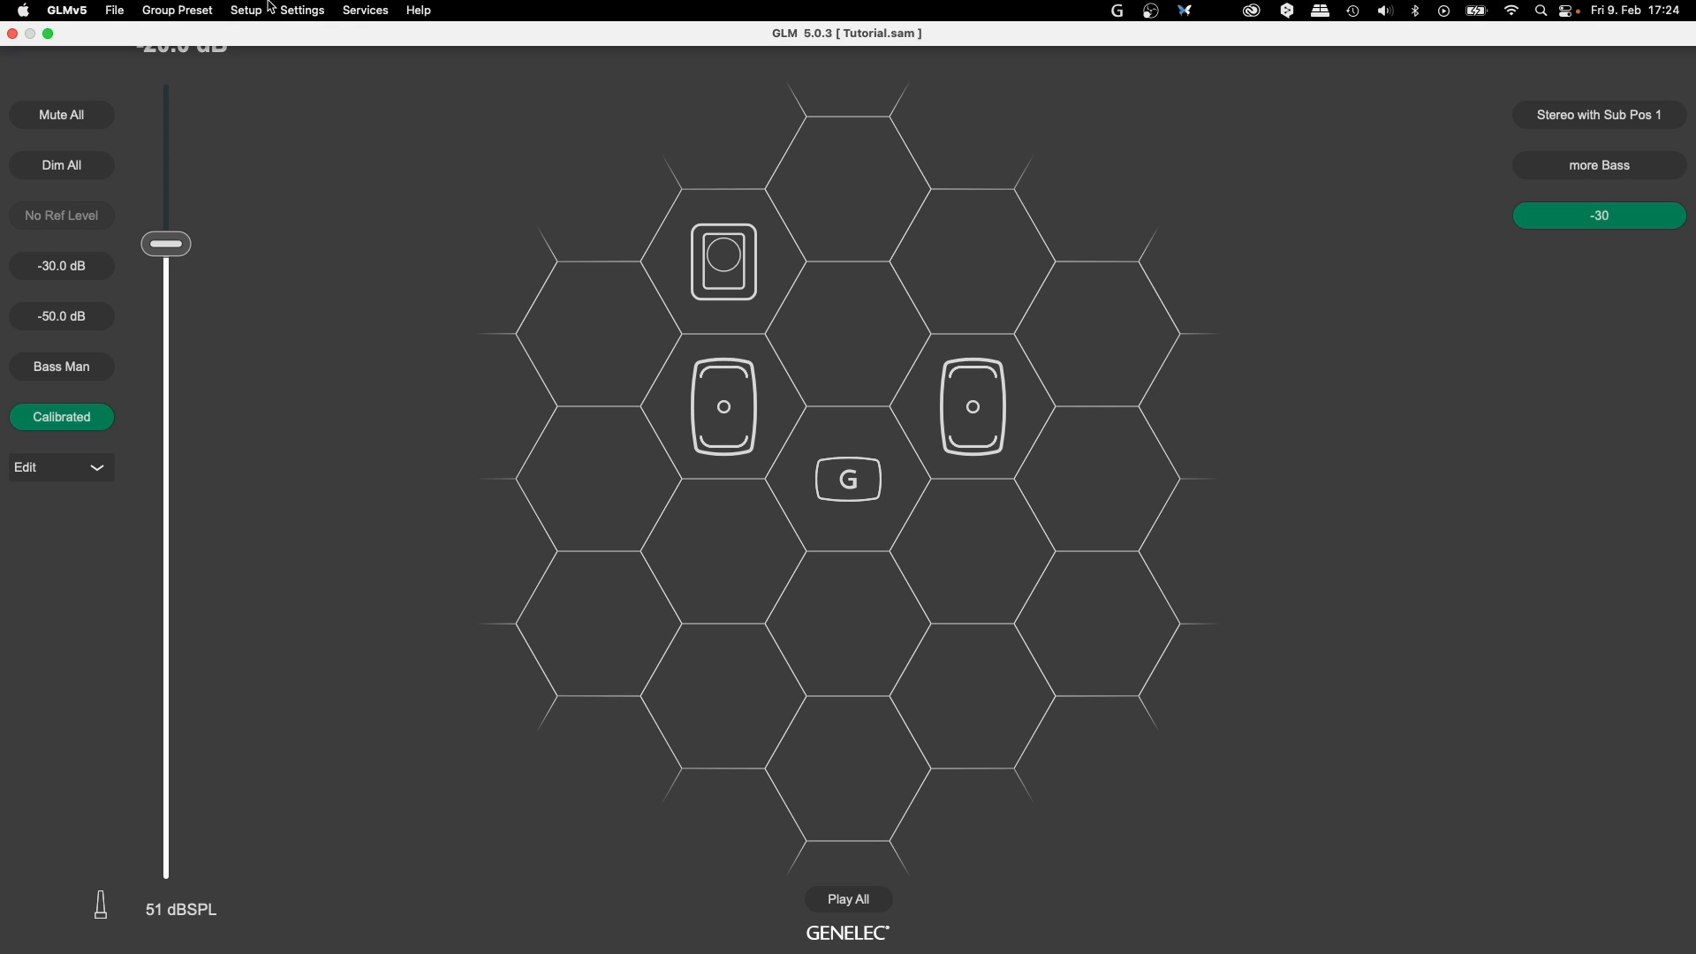
Check the System Startup Level setting, switch to the more Bass preset and open its Store to Loudspeakers page
{"action": "left_click", "coordinate": [260, 10]}
{"action": "mouse_move", "coordinate": [295, 113]}
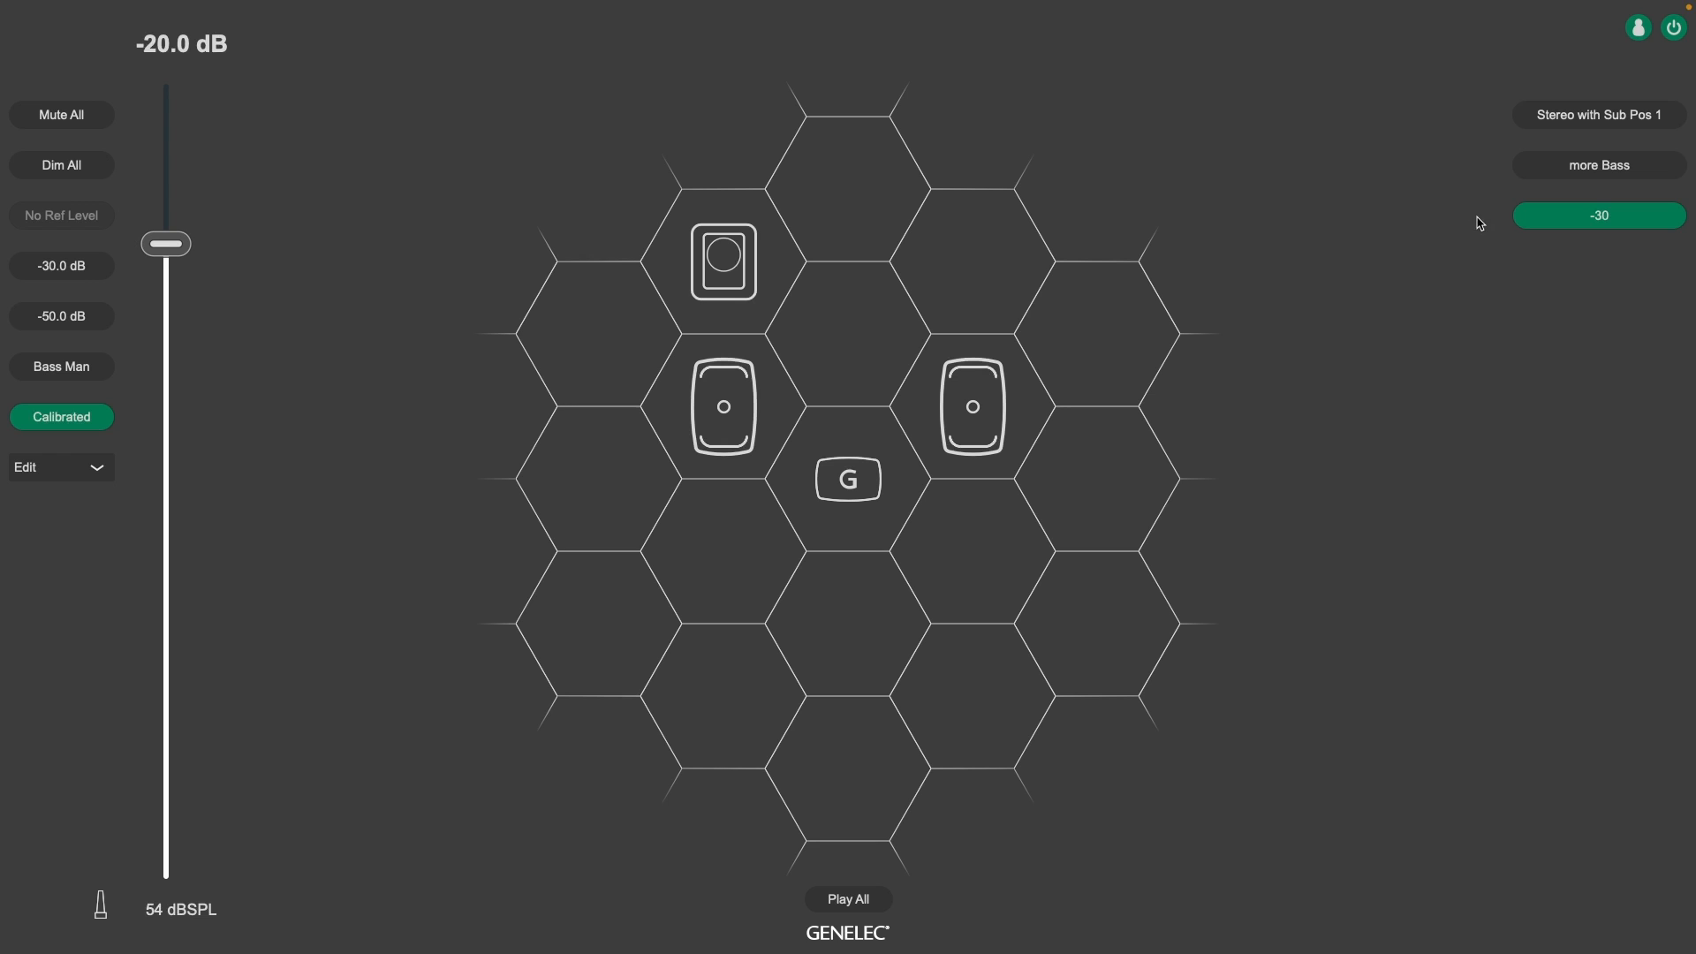
{"action": "left_click", "coordinate": [1534, 177]}
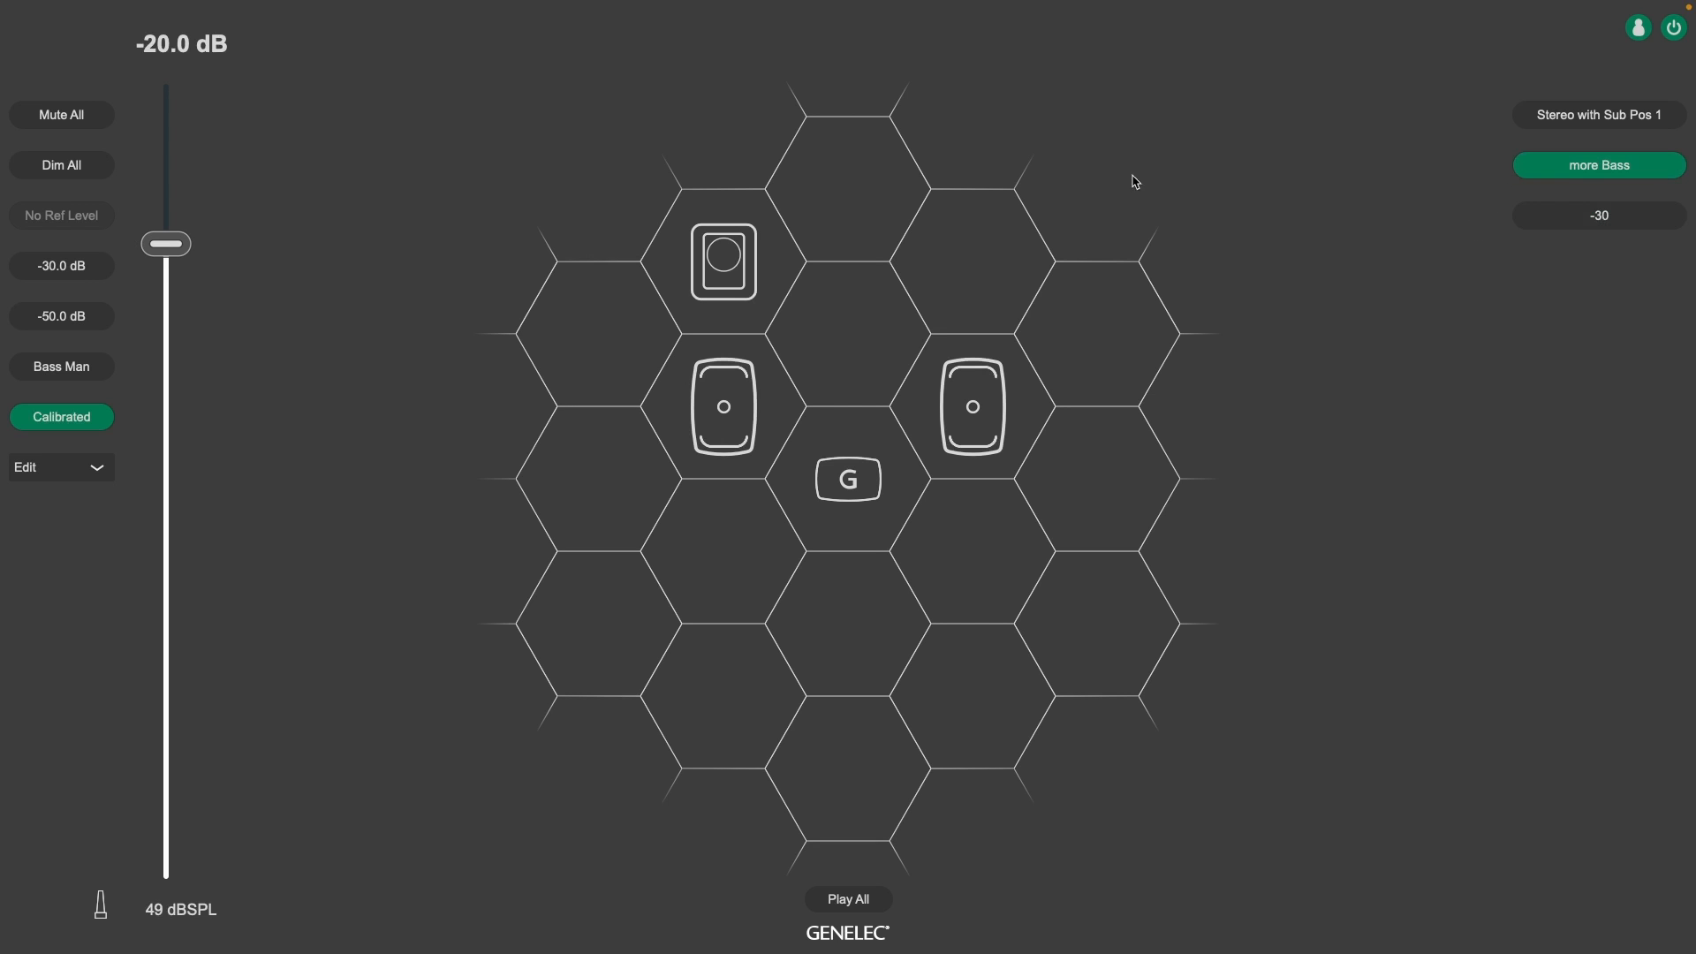
{"action": "left_click", "coordinate": [213, 7]}
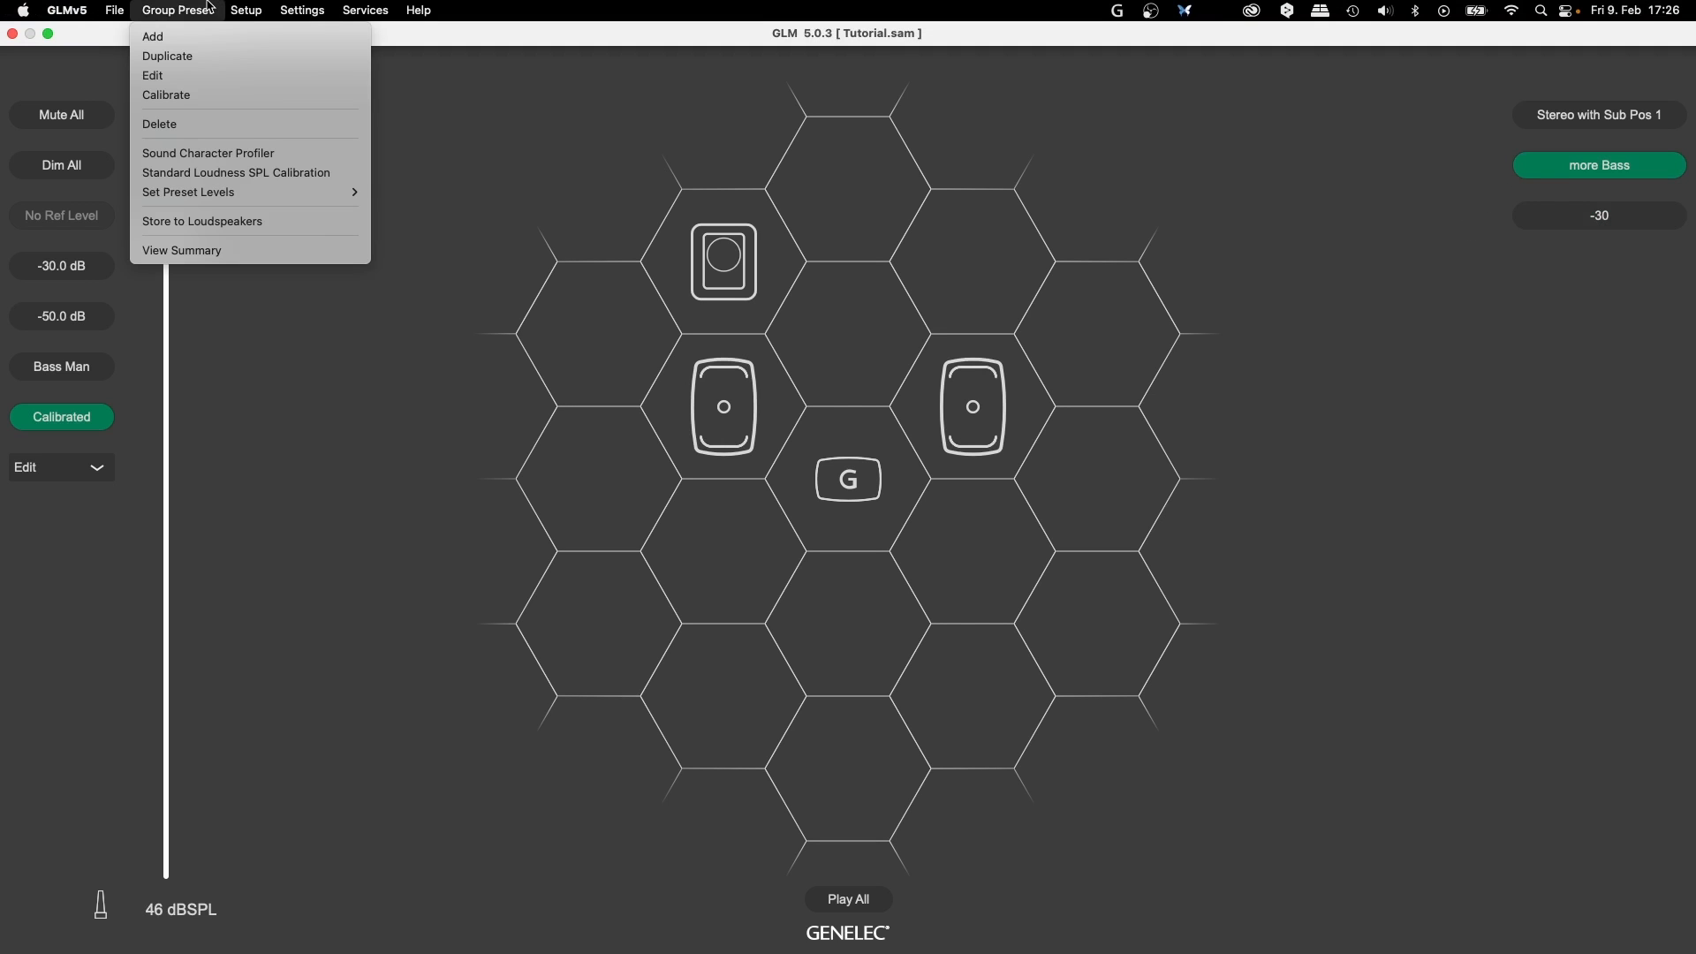
{"action": "left_click", "coordinate": [290, 222]}
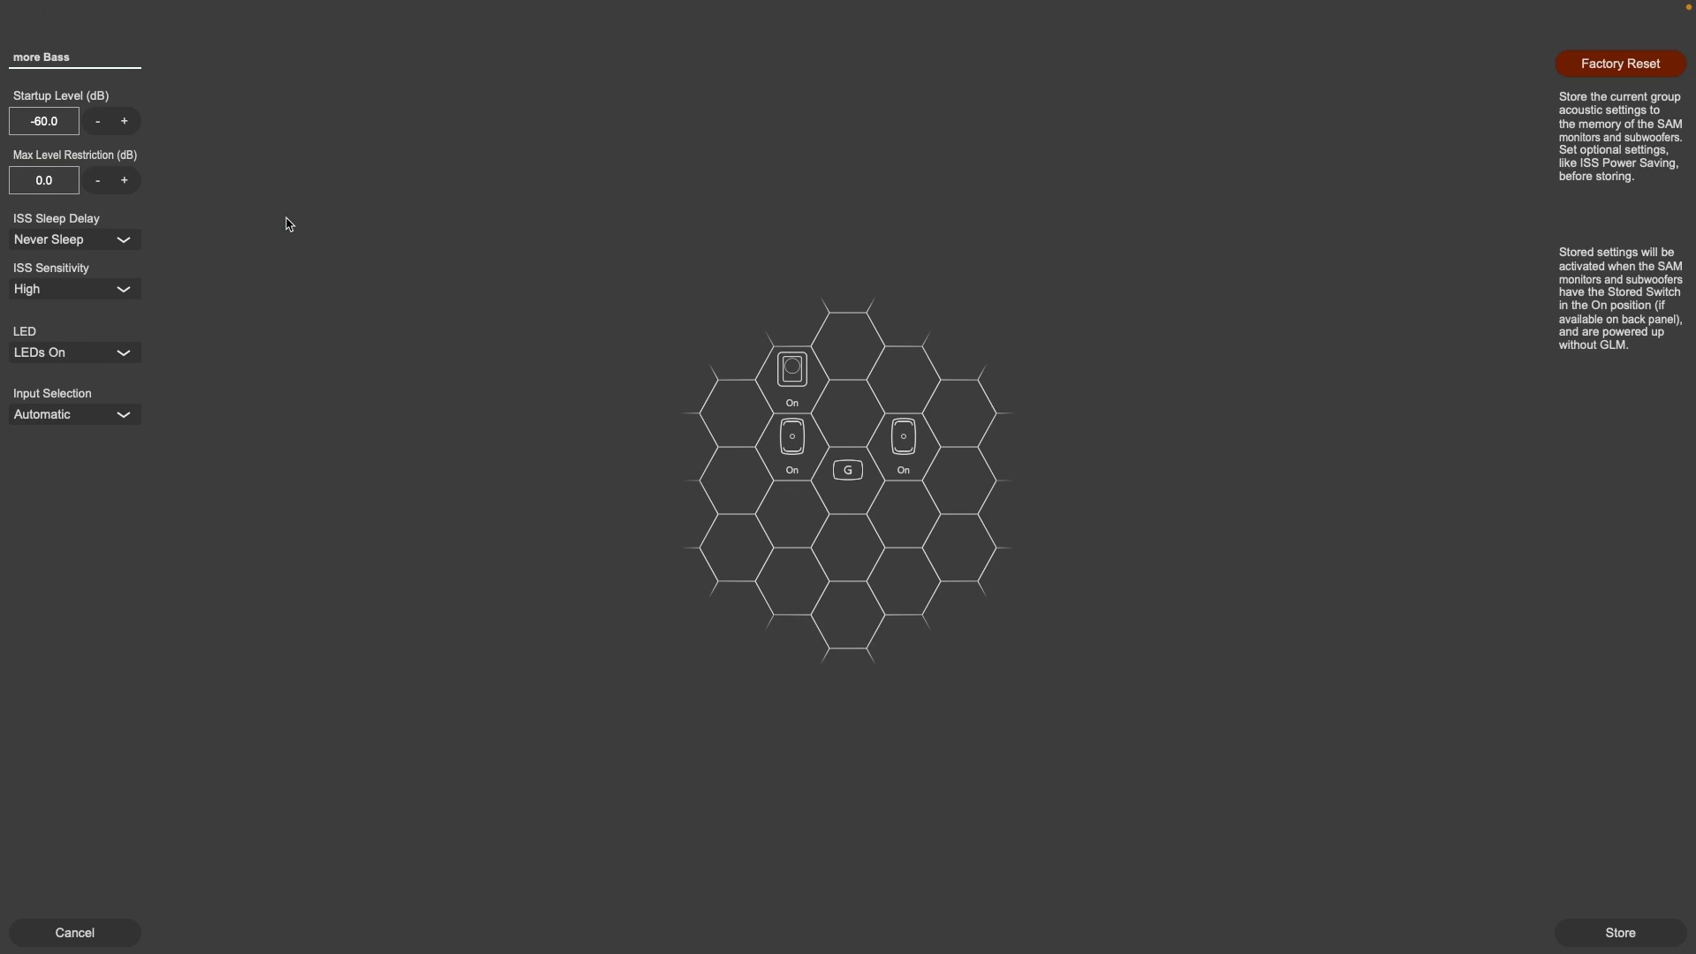
Set the more Bass preset's Startup Level to -10.0 dB and its ISS Sleep Delay to 10 min for storing
{"action": "left_click", "coordinate": [69, 126]}
{"action": "type", "text": "-10"}
{"action": "left_click", "coordinate": [281, 202]}
{"action": "left_click", "coordinate": [126, 241]}
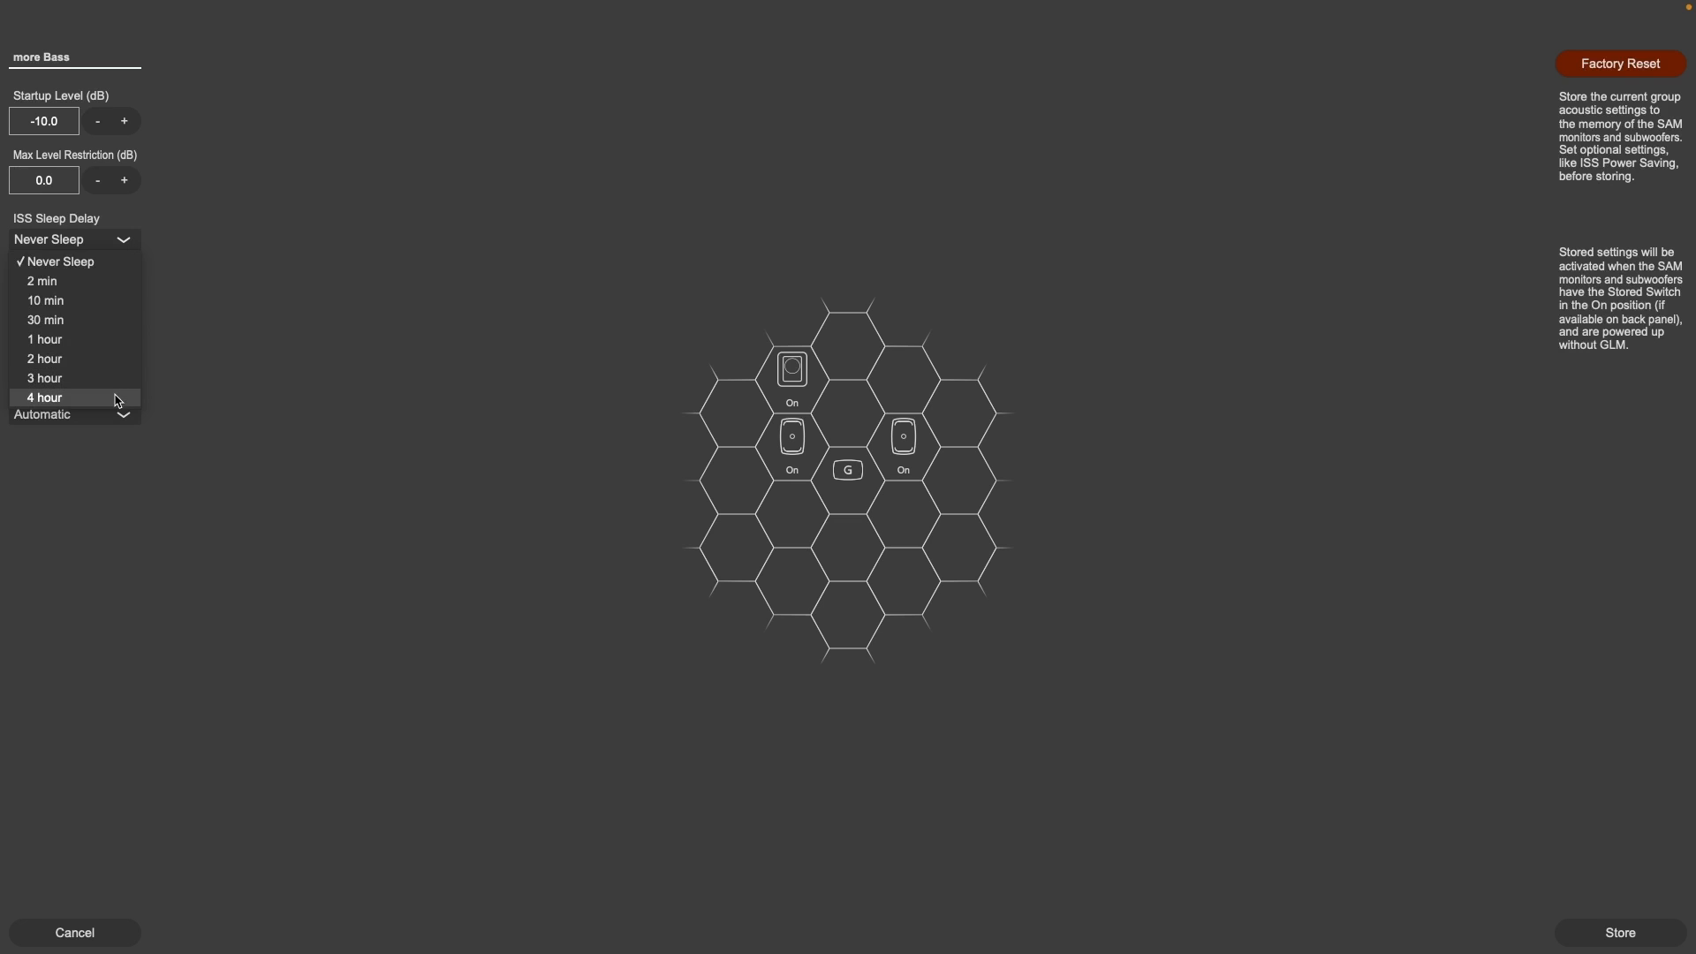
{"action": "left_click", "coordinate": [127, 301]}
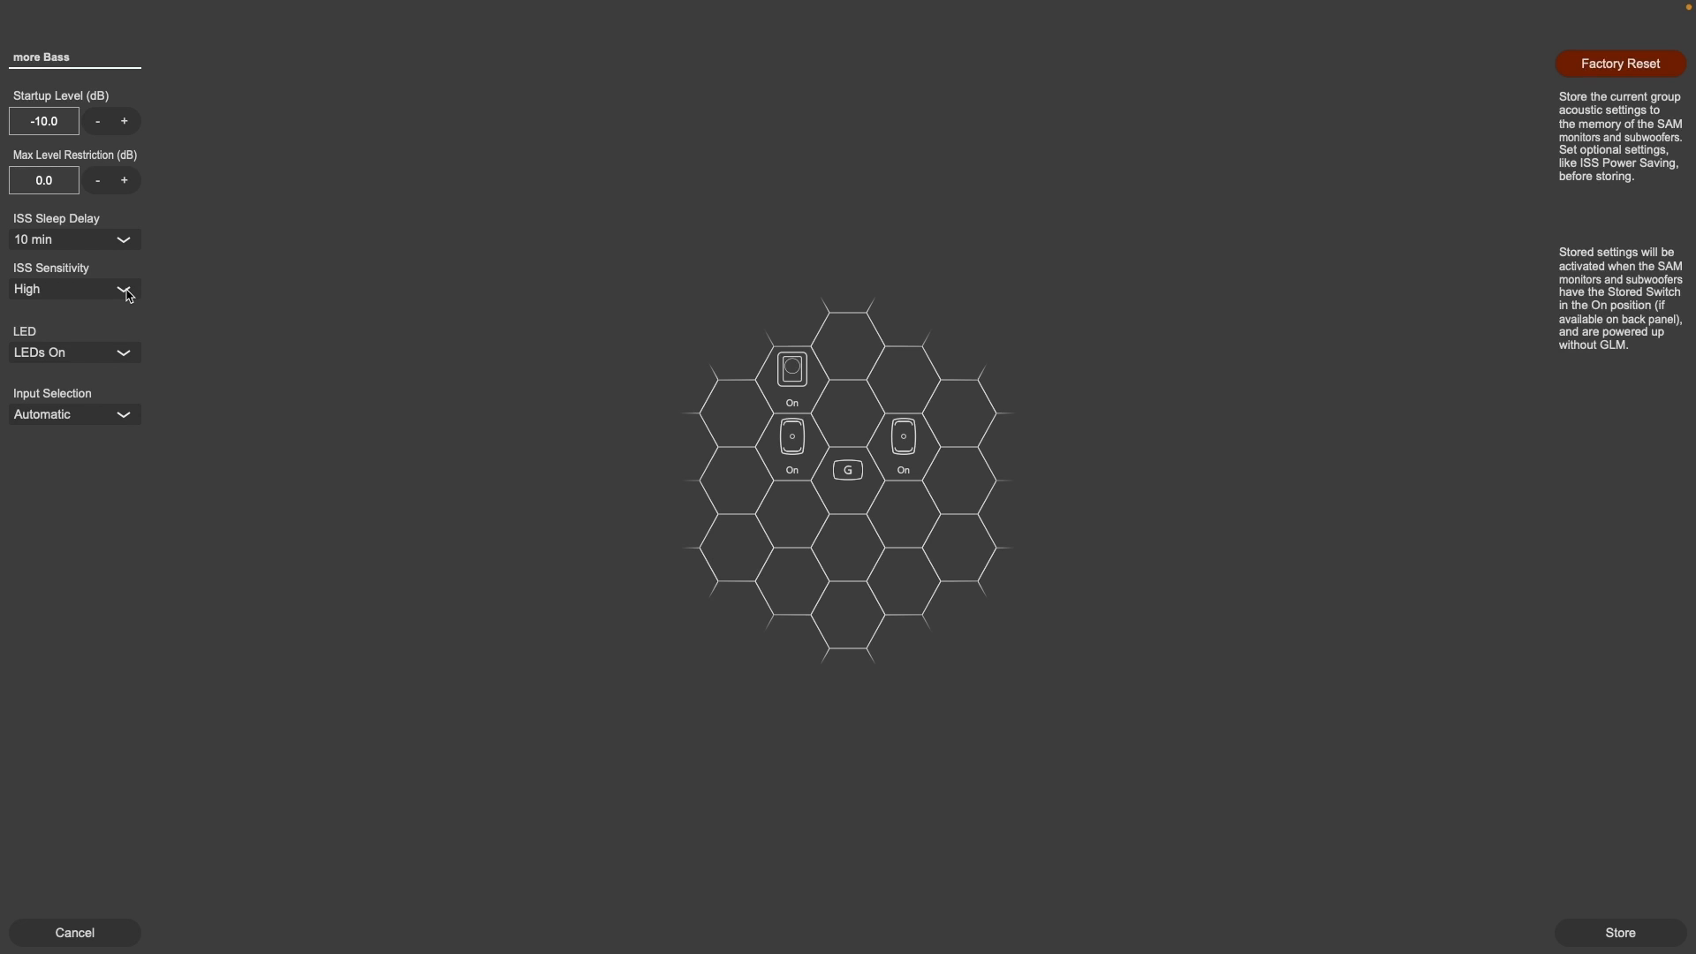
Enable the tooltips and check the ISS Sensitivity setting
{"action": "left_click", "coordinate": [320, 7]}
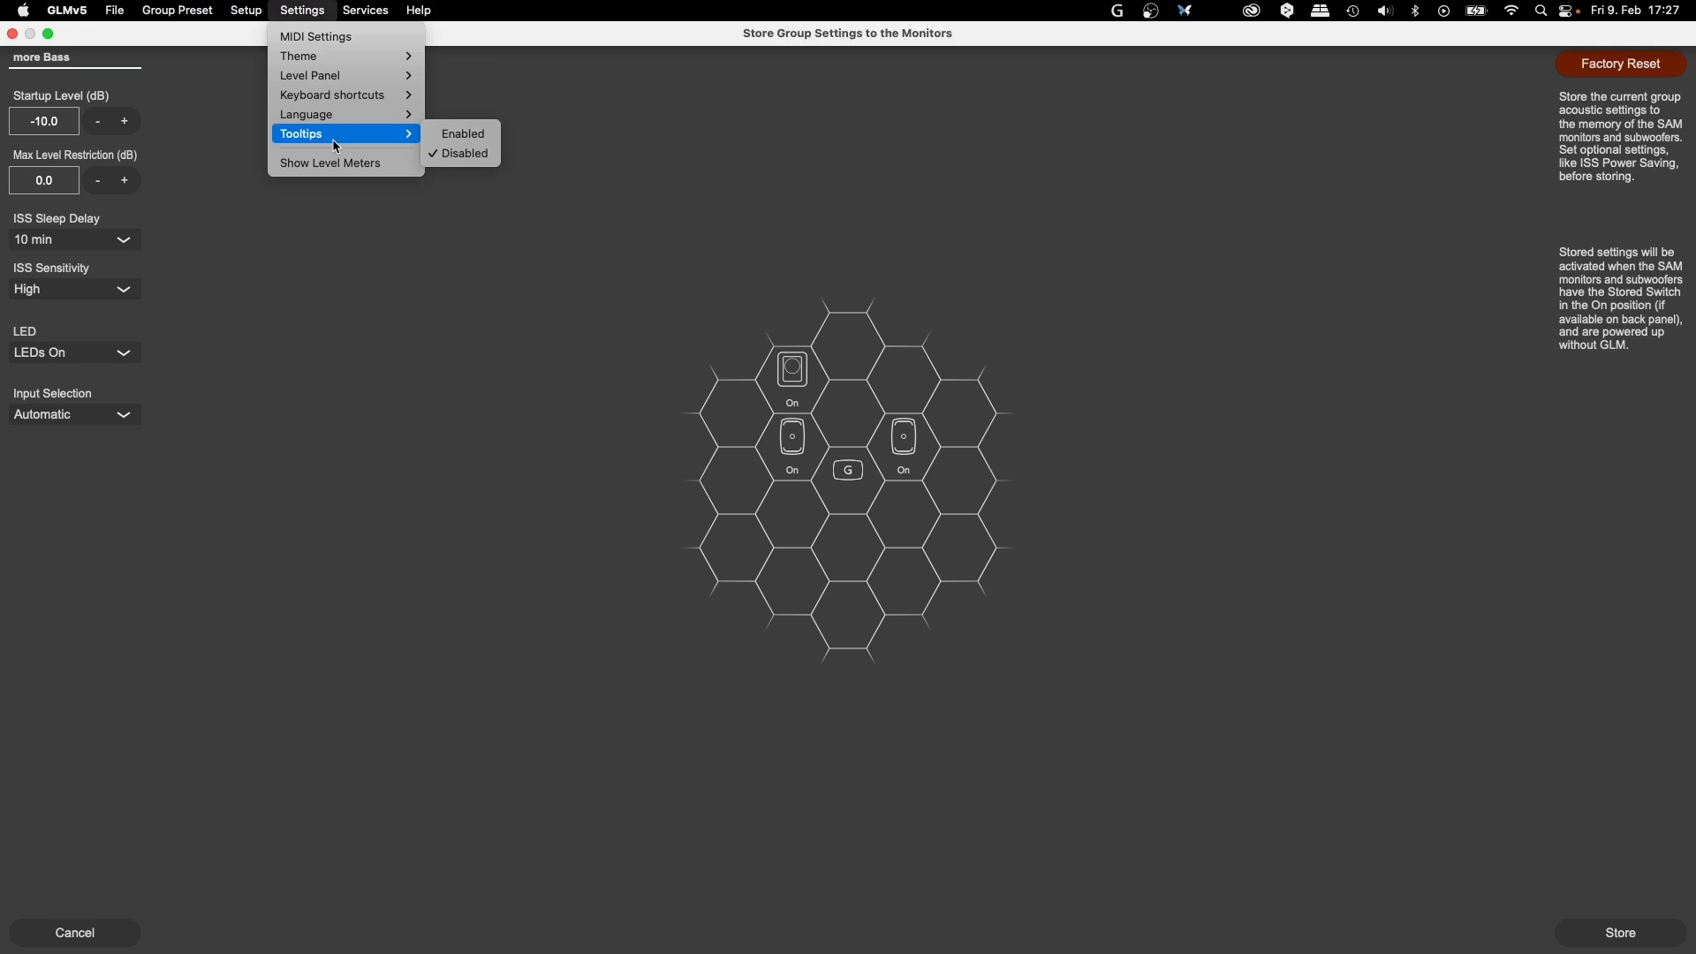
{"action": "left_click", "coordinate": [446, 134]}
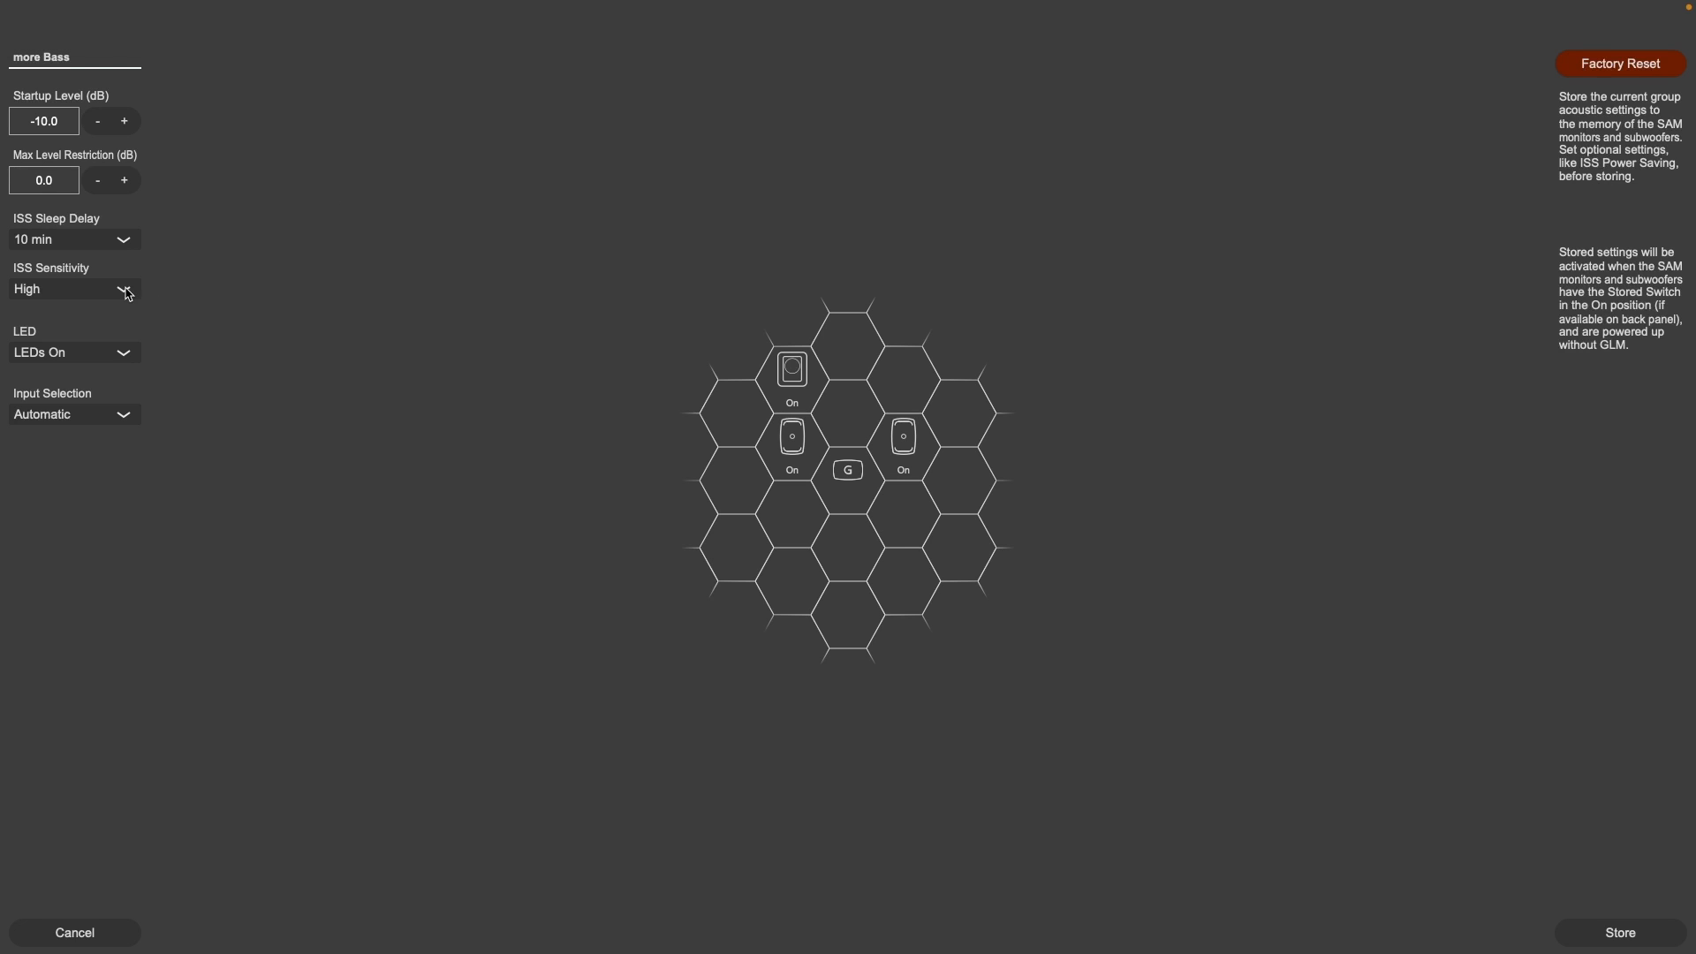
{"action": "mouse_move", "coordinate": [126, 294]}
View the LED and Input Selection options for the loudspeakers and leave the page without storing
{"action": "left_click", "coordinate": [124, 354]}
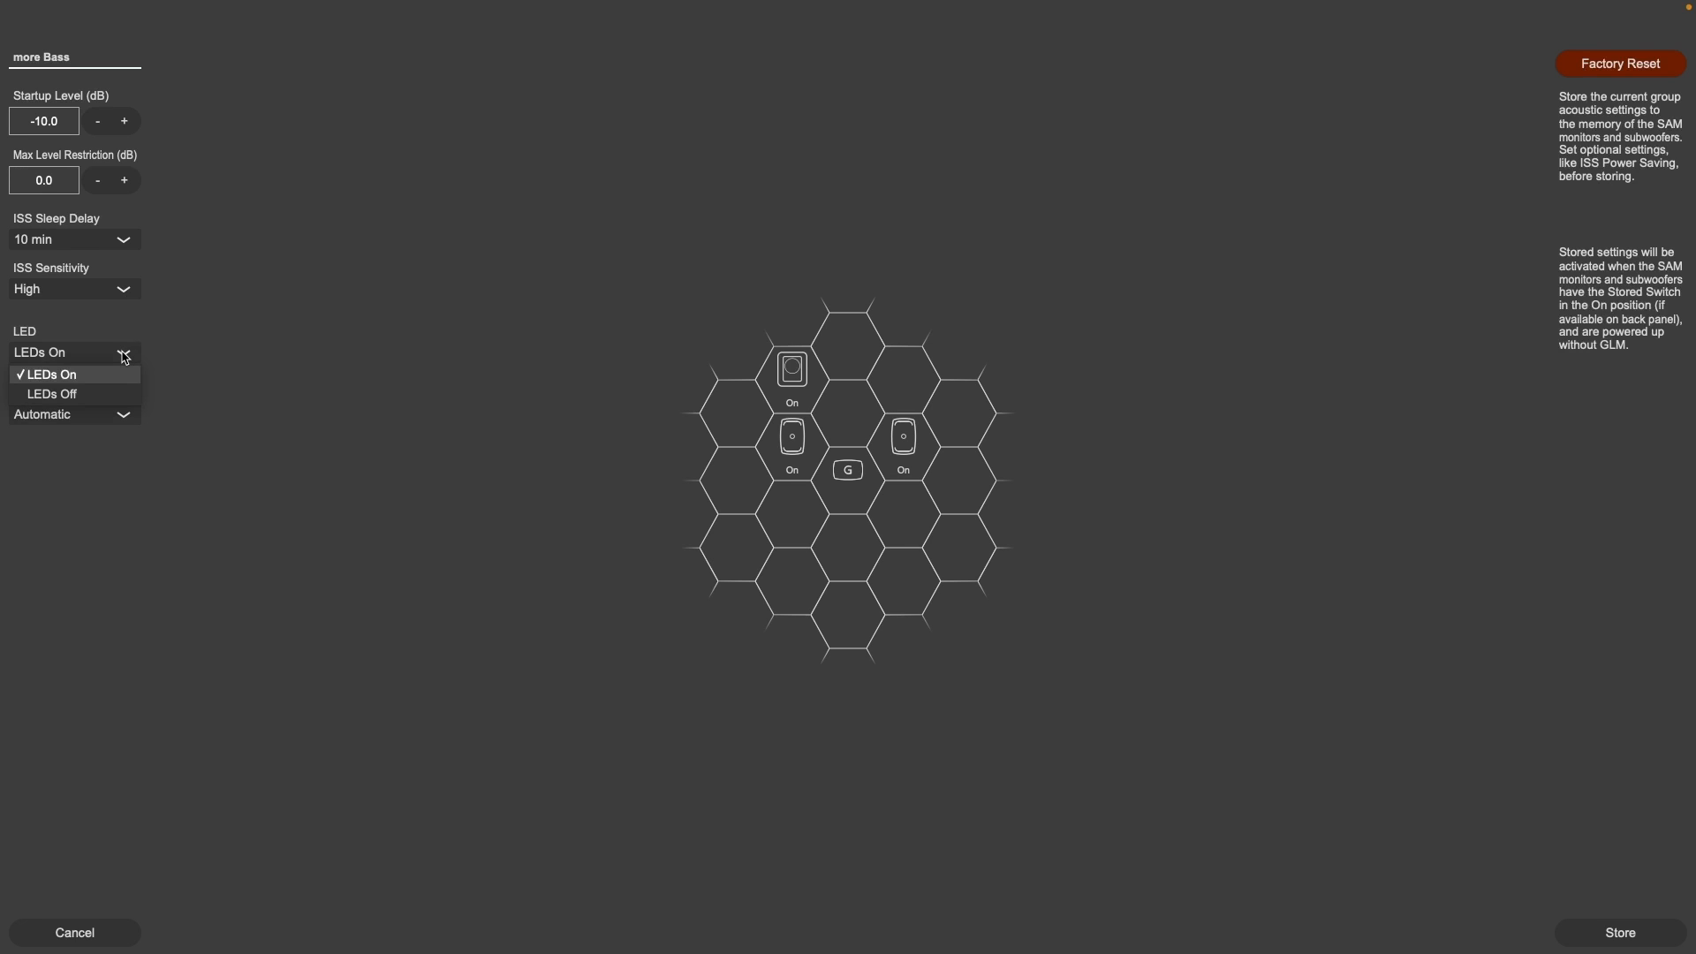
{"action": "left_click", "coordinate": [240, 328]}
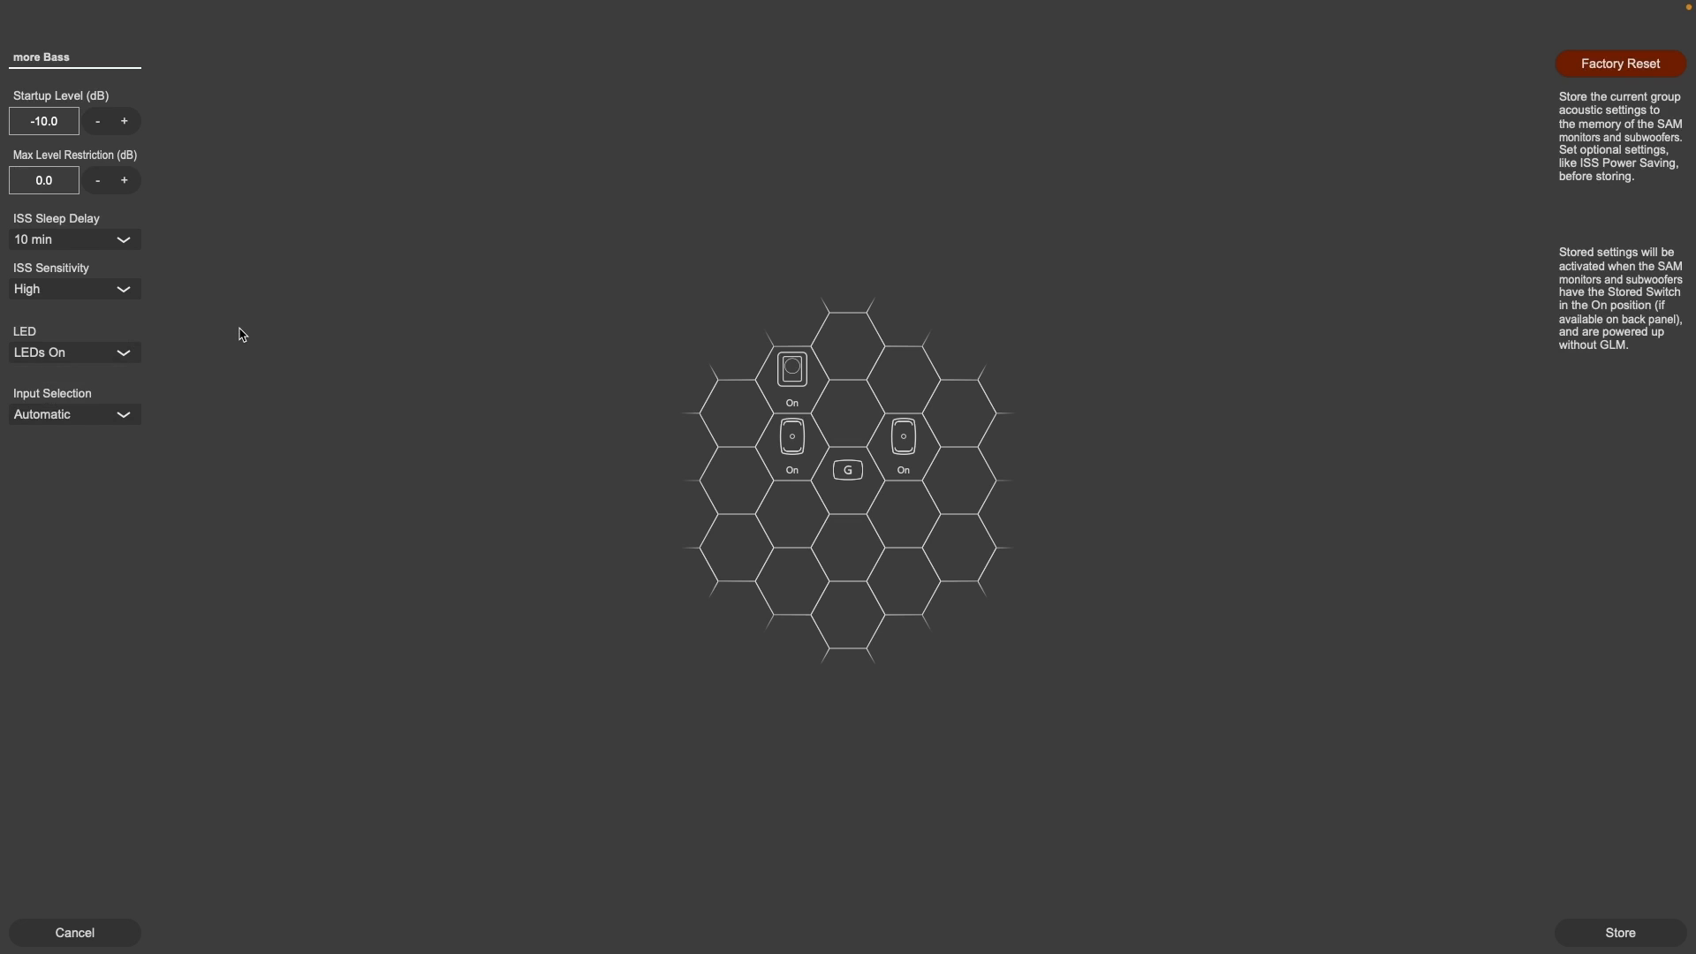
{"action": "left_click", "coordinate": [125, 415]}
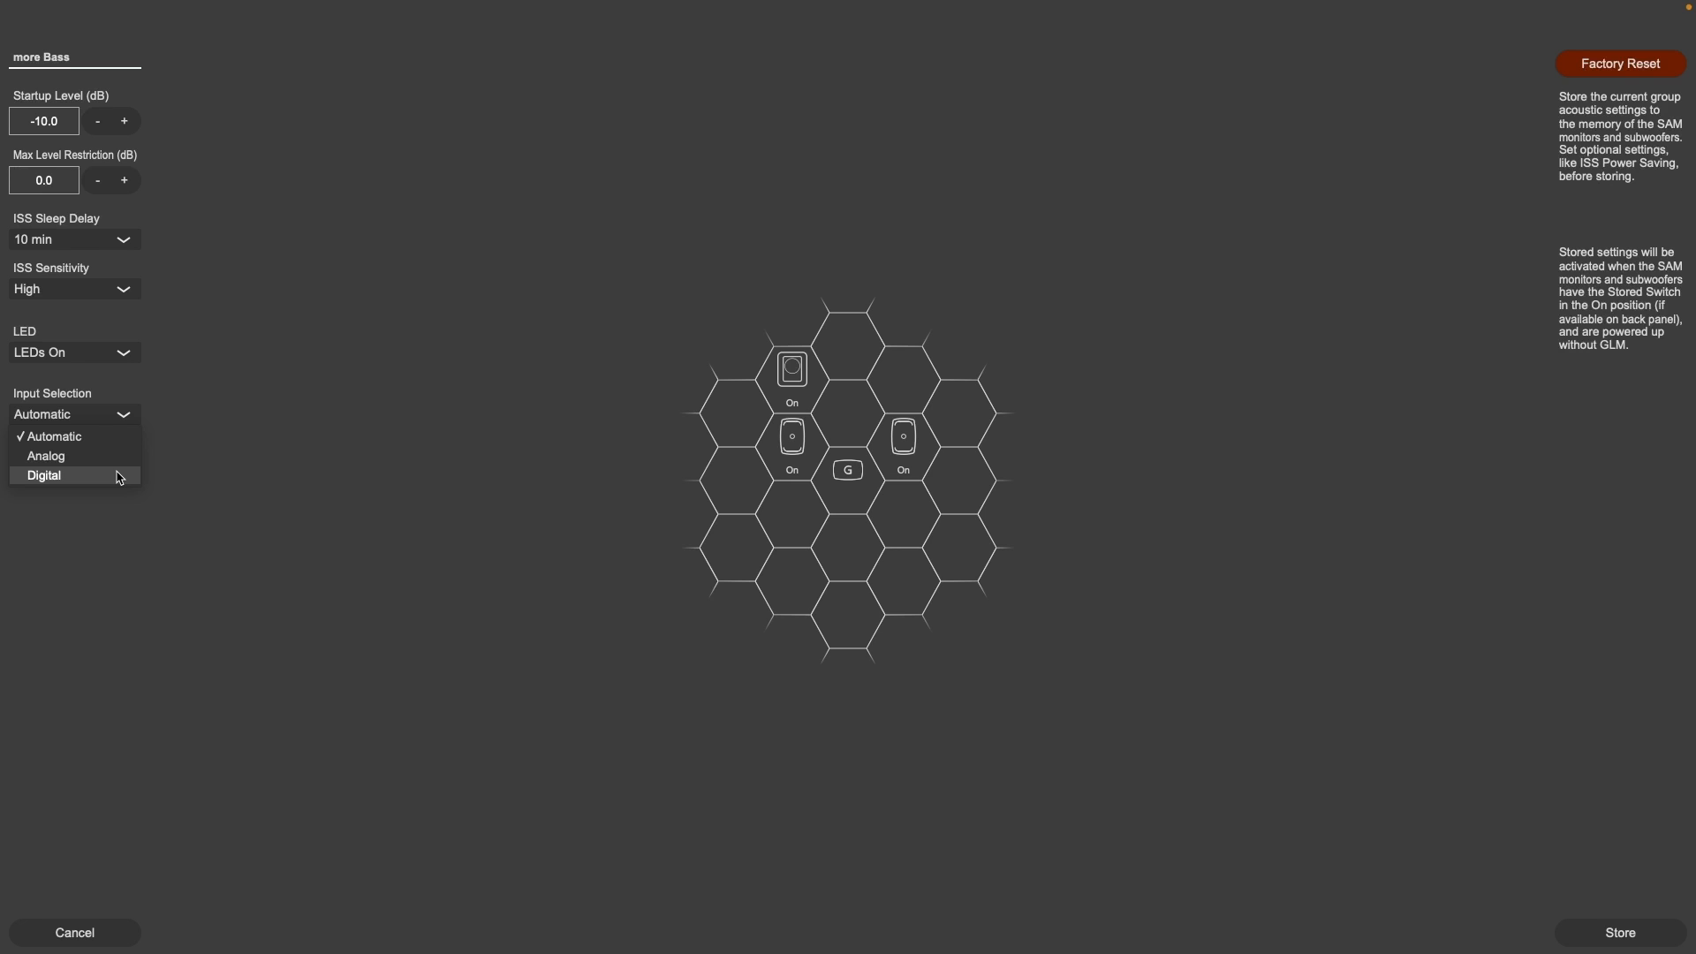
{"action": "left_click", "coordinate": [203, 437]}
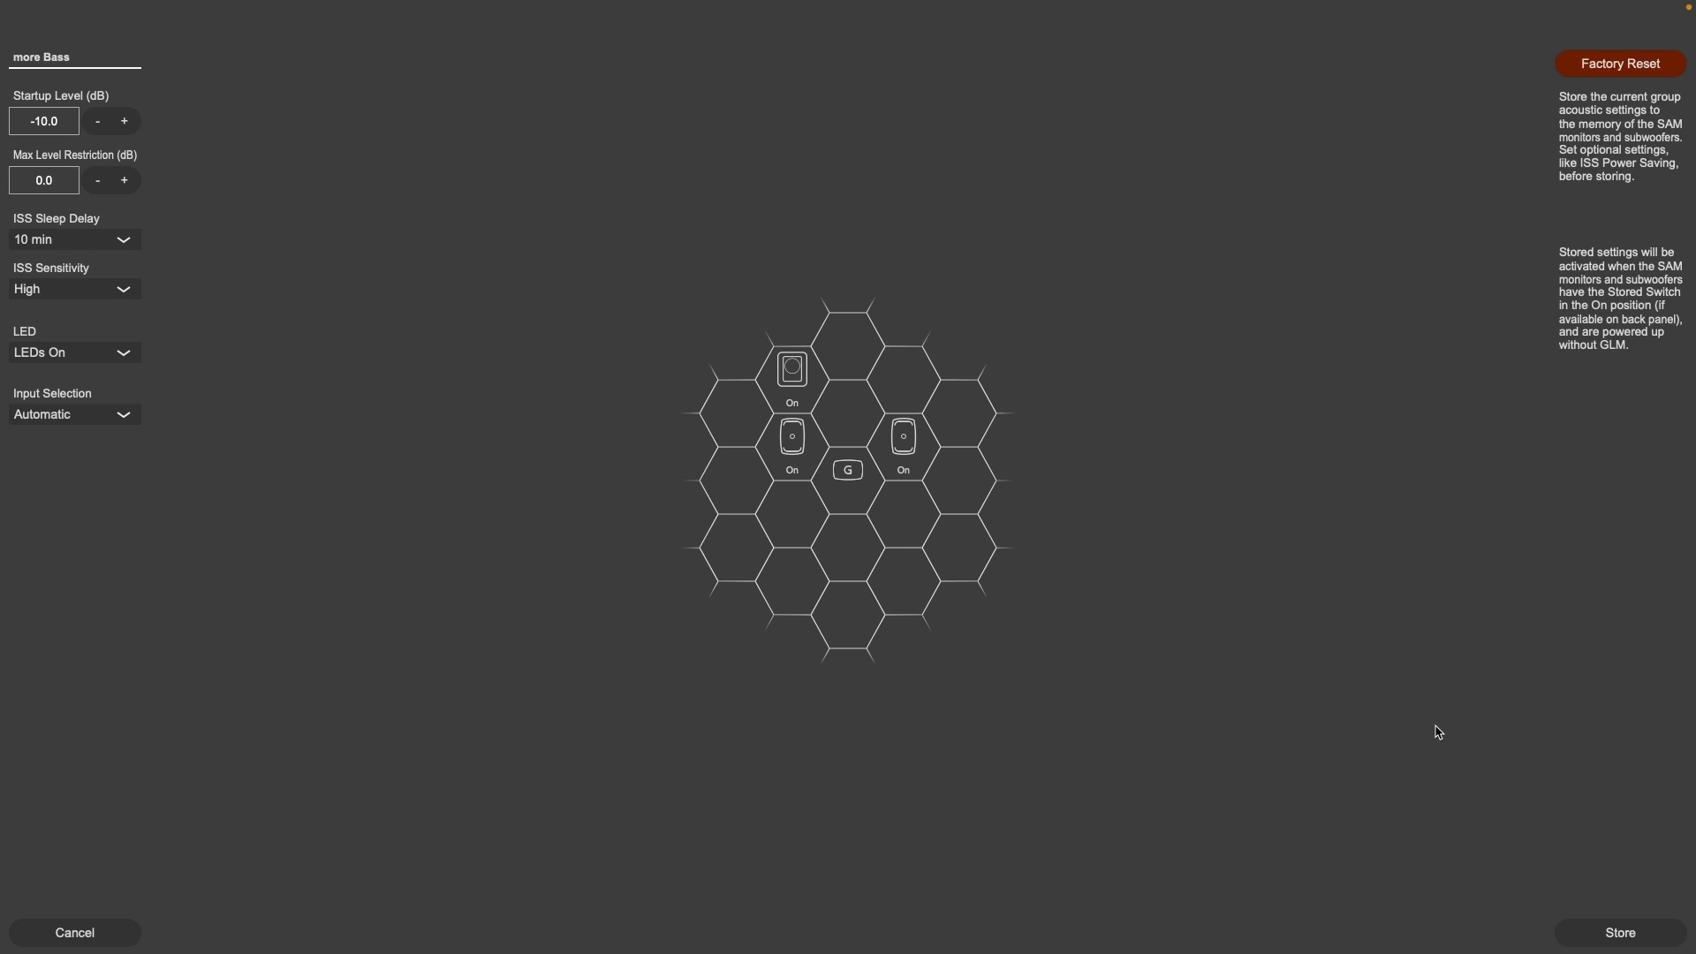
{"action": "left_click", "coordinate": [130, 934]}
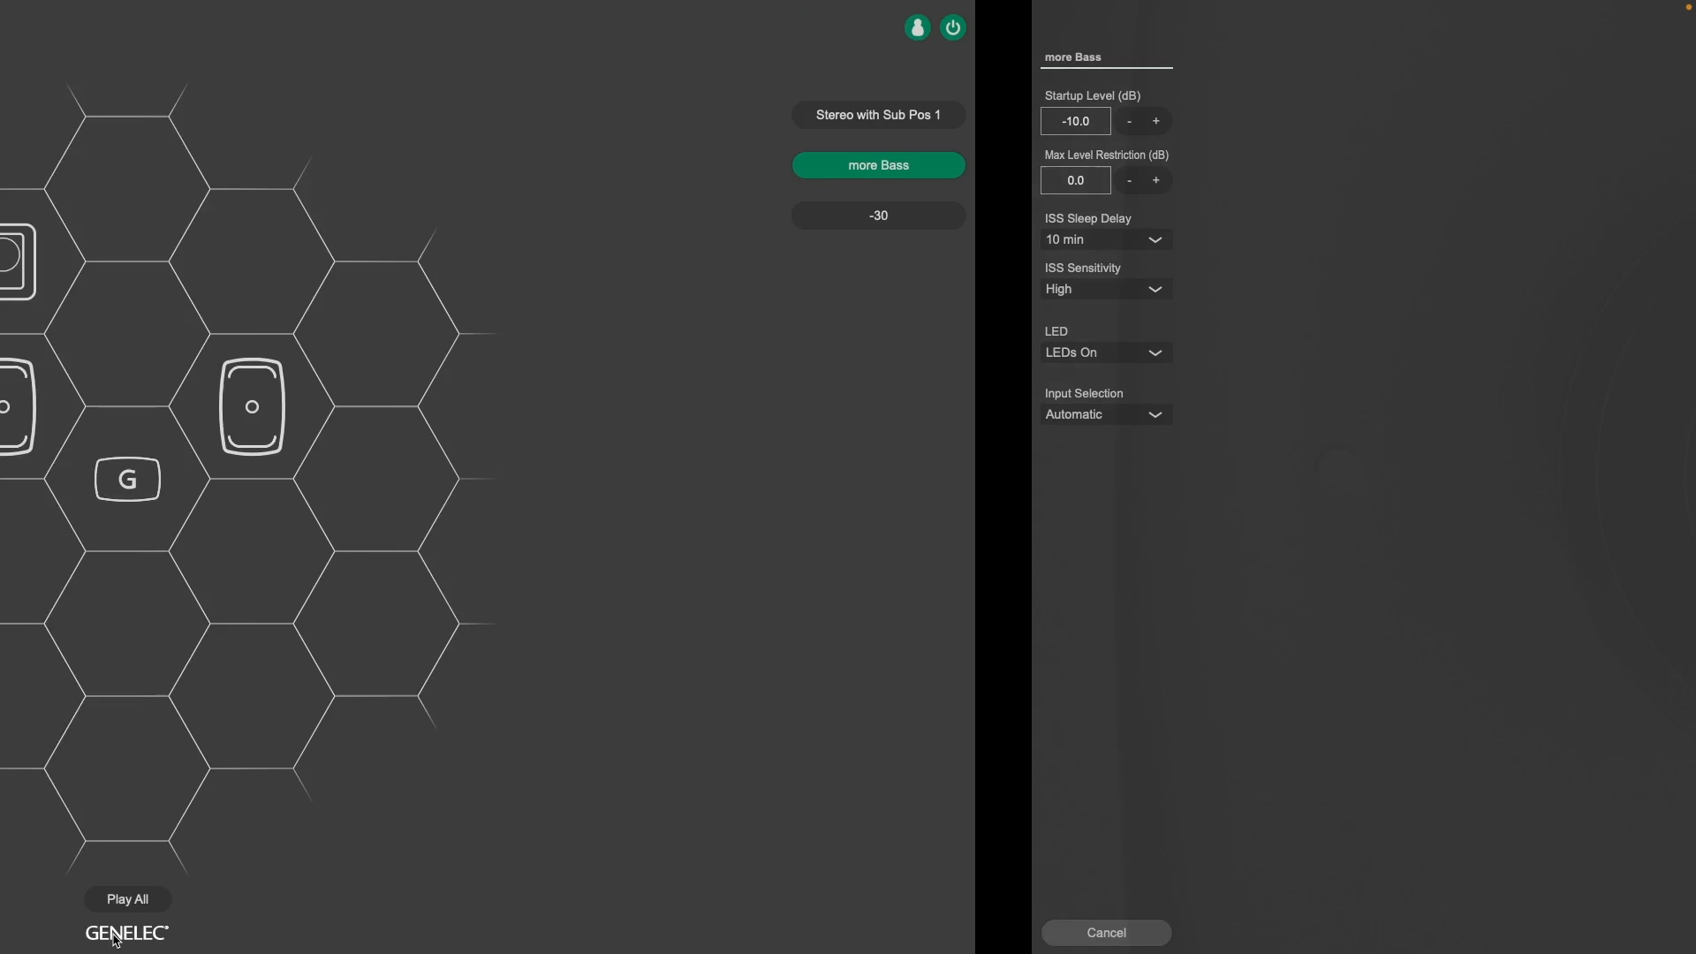
Review the file and group preset commands, view the more Bass preset's summary and close it
{"action": "mouse_move", "coordinate": [88, 5]}
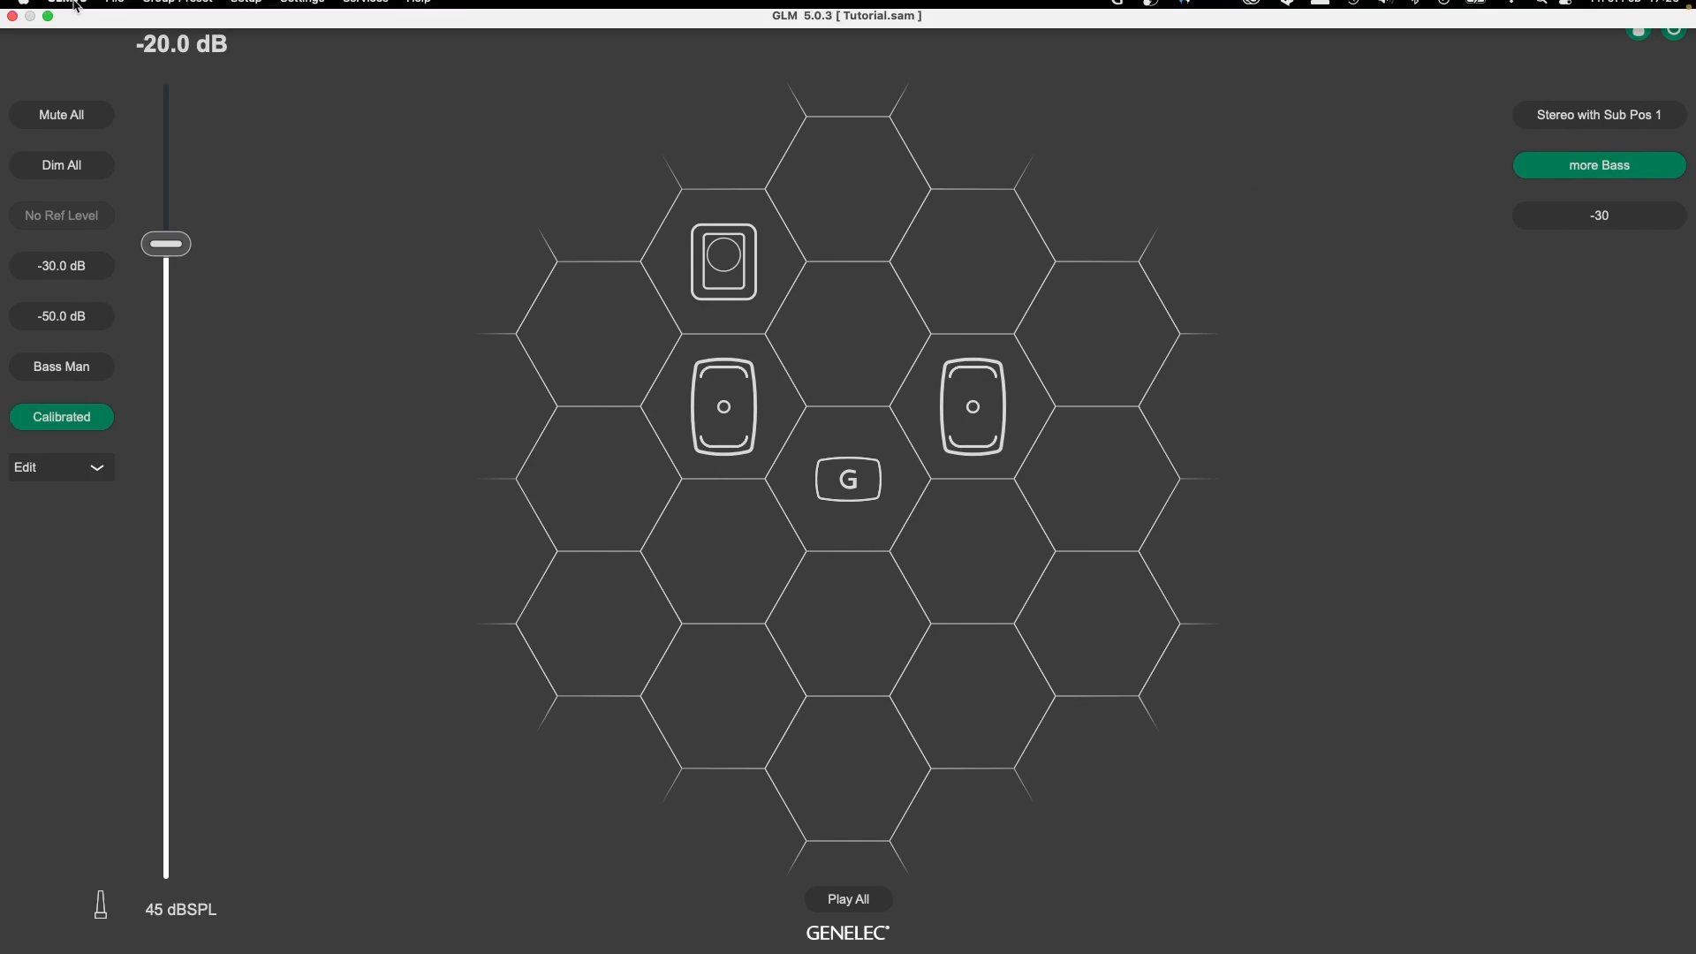
{"action": "left_click", "coordinate": [115, 9]}
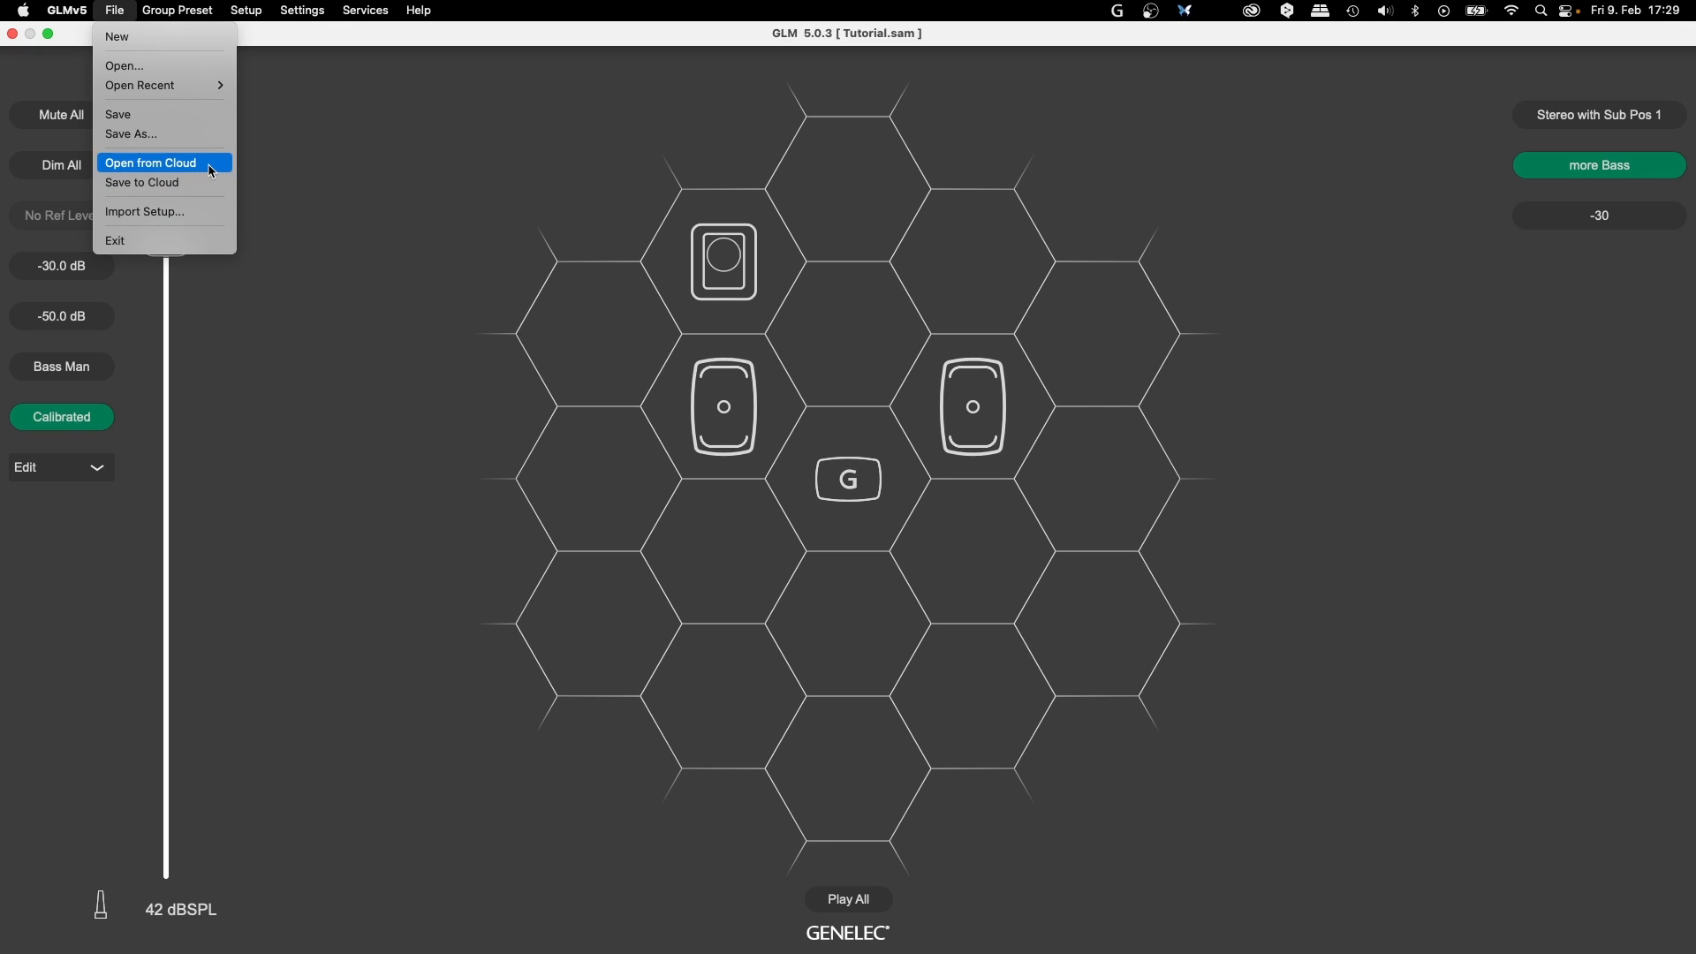
{"action": "mouse_move", "coordinate": [168, 9]}
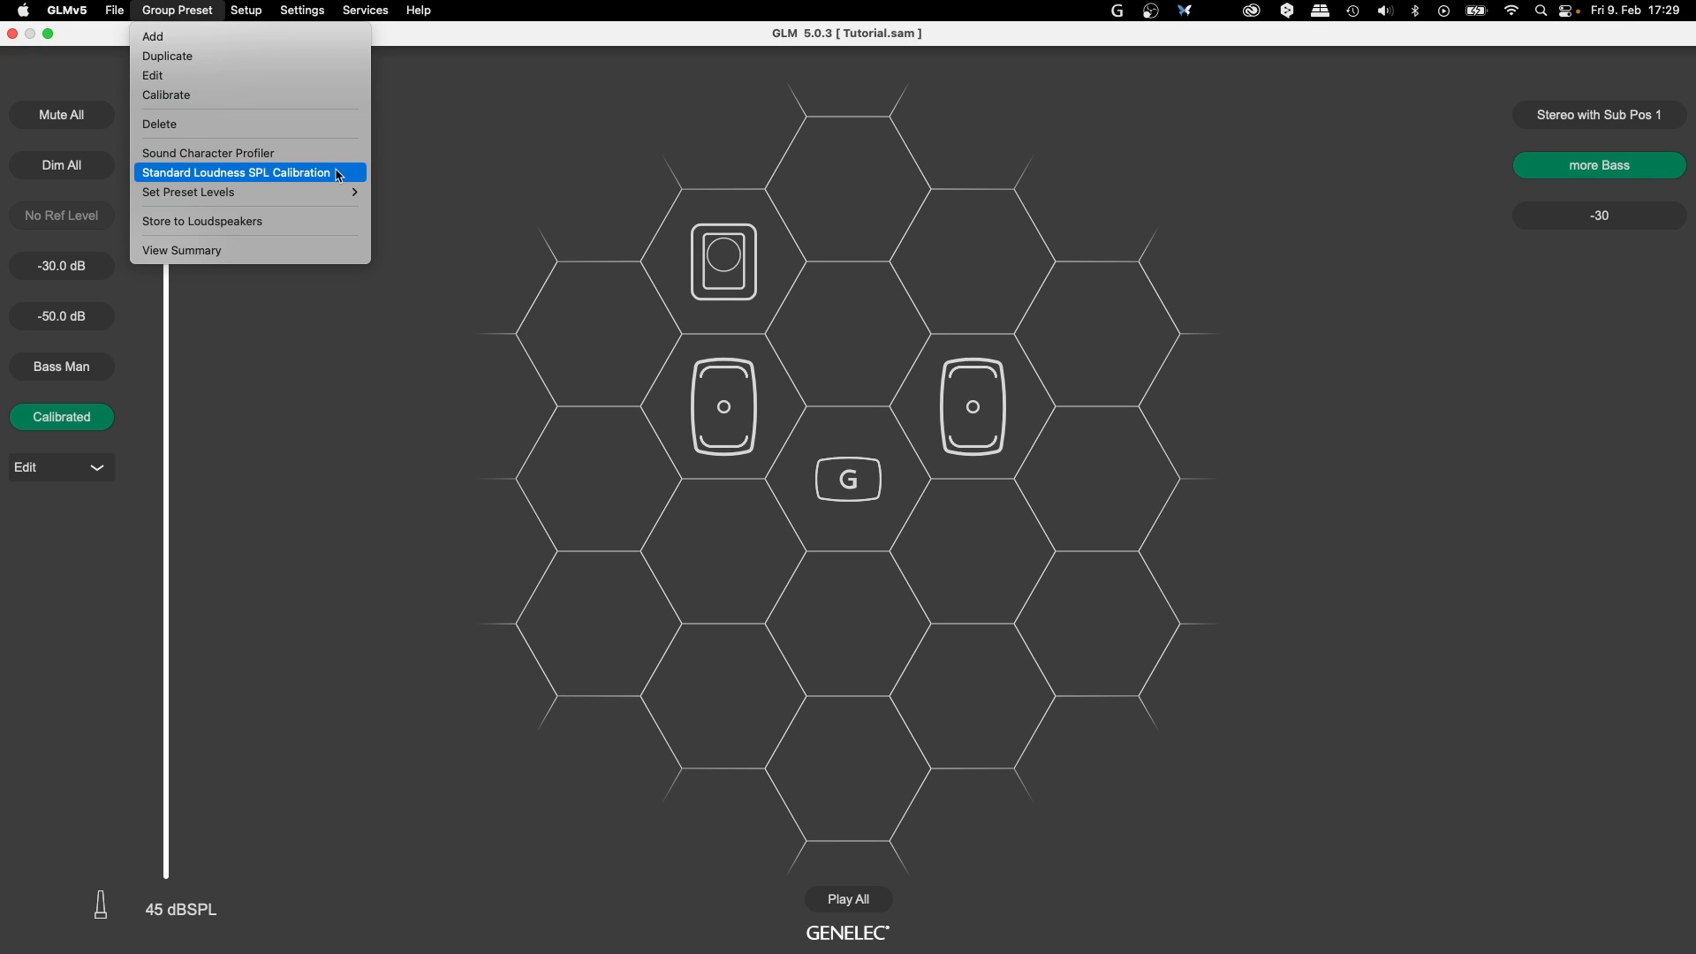
{"action": "mouse_move", "coordinate": [329, 194]}
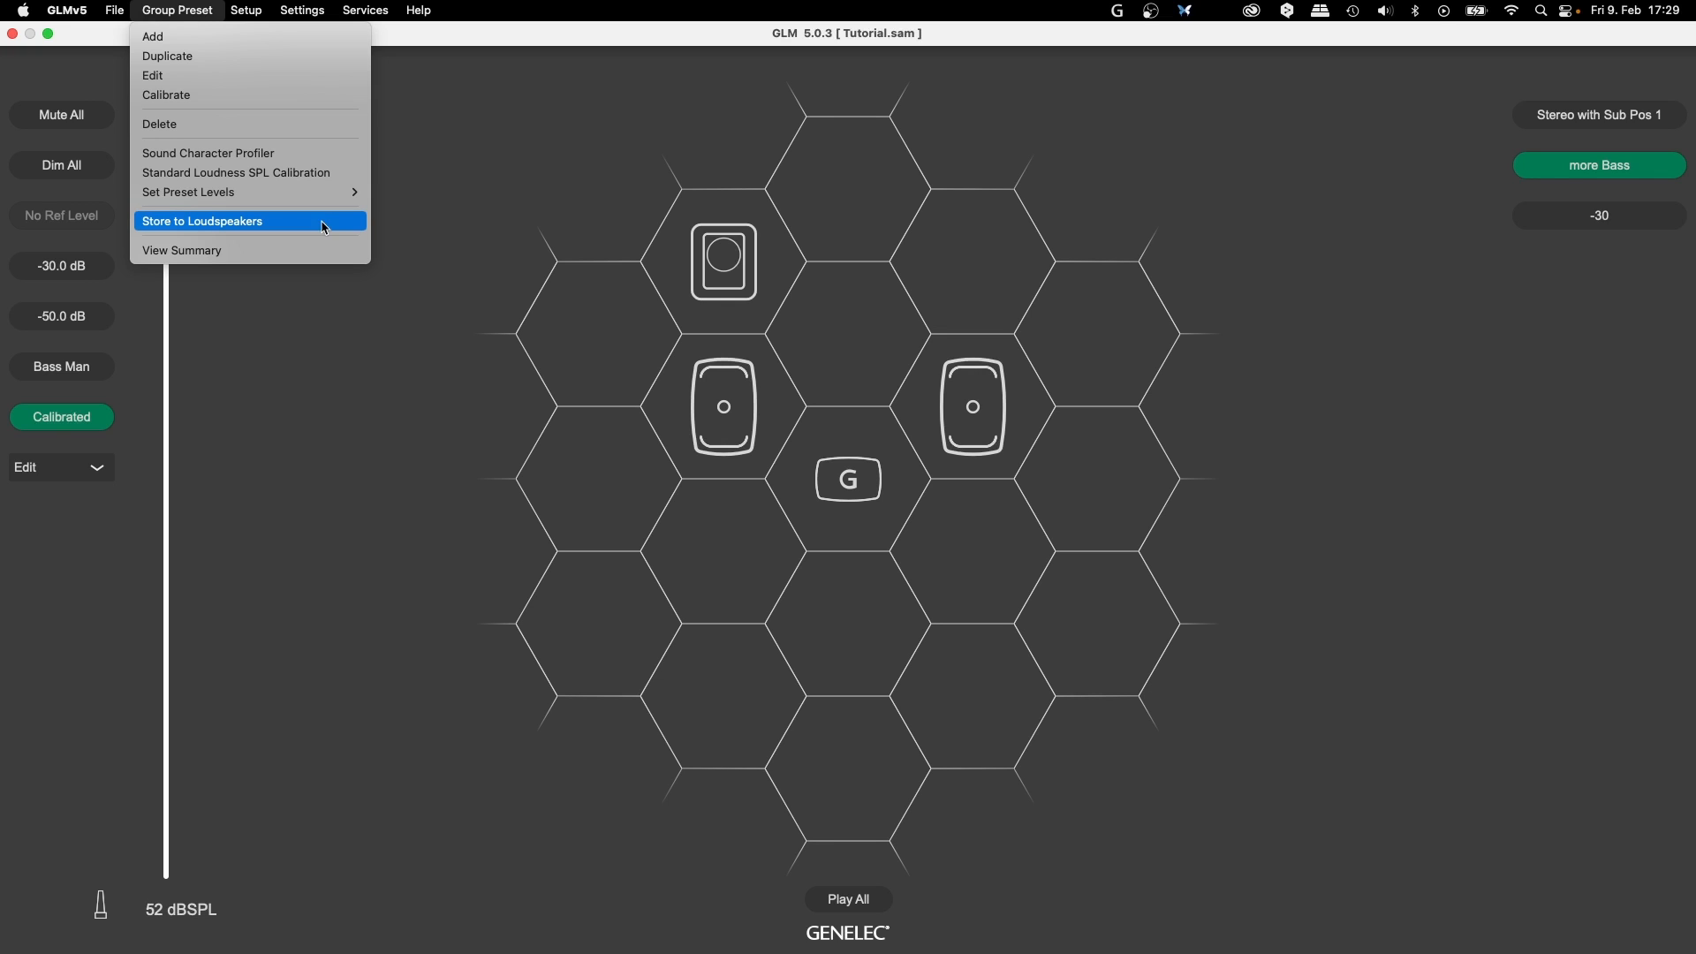
{"action": "left_click", "coordinate": [322, 249]}
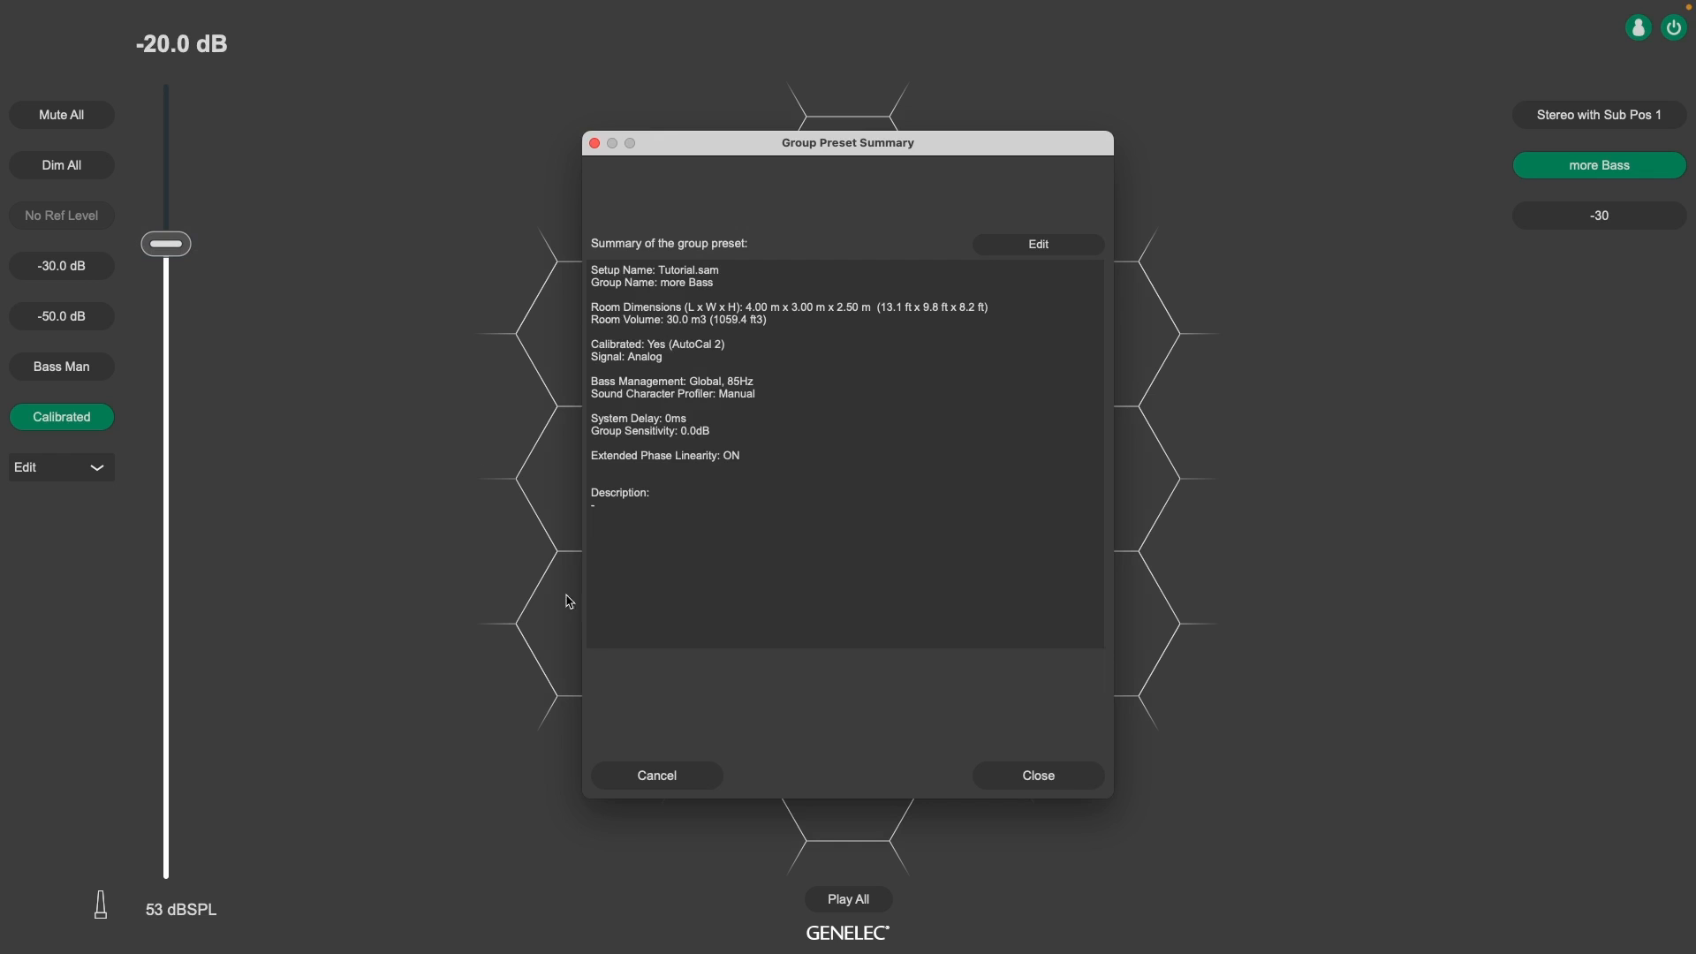
{"action": "left_click", "coordinate": [658, 776]}
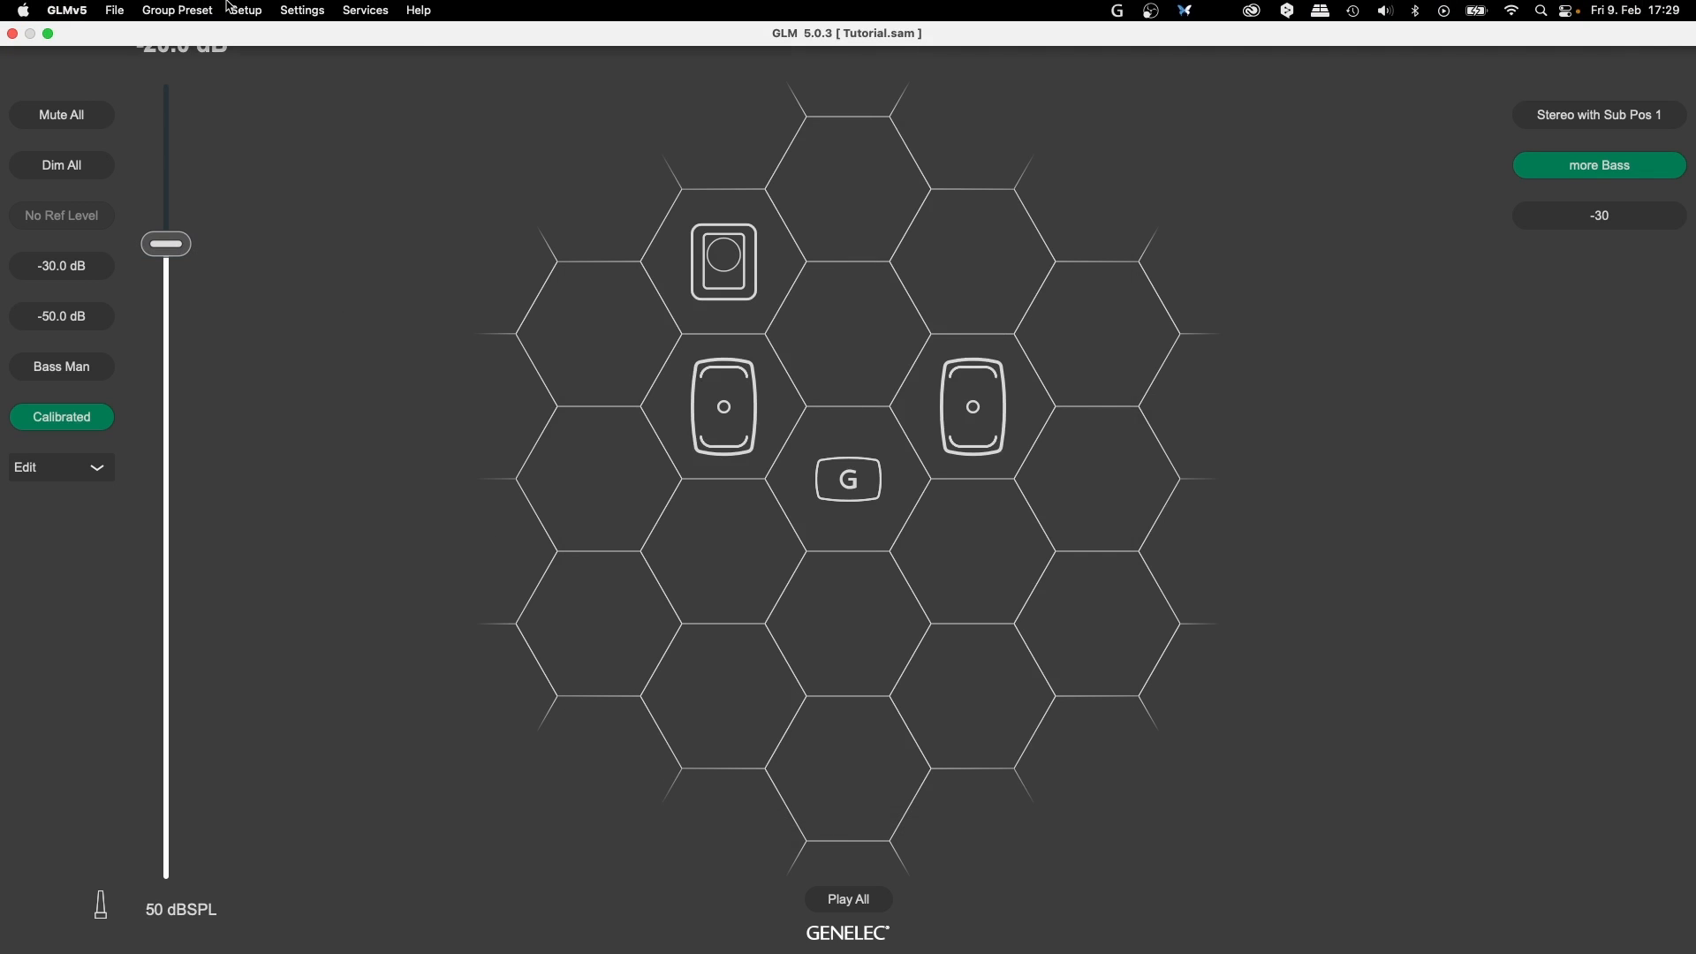
Review the SAM System Power options, including ISS Delay, ISS Sensitivity and the automatic wake-up and shutdown settings, without changing any
{"action": "left_click", "coordinate": [239, 9]}
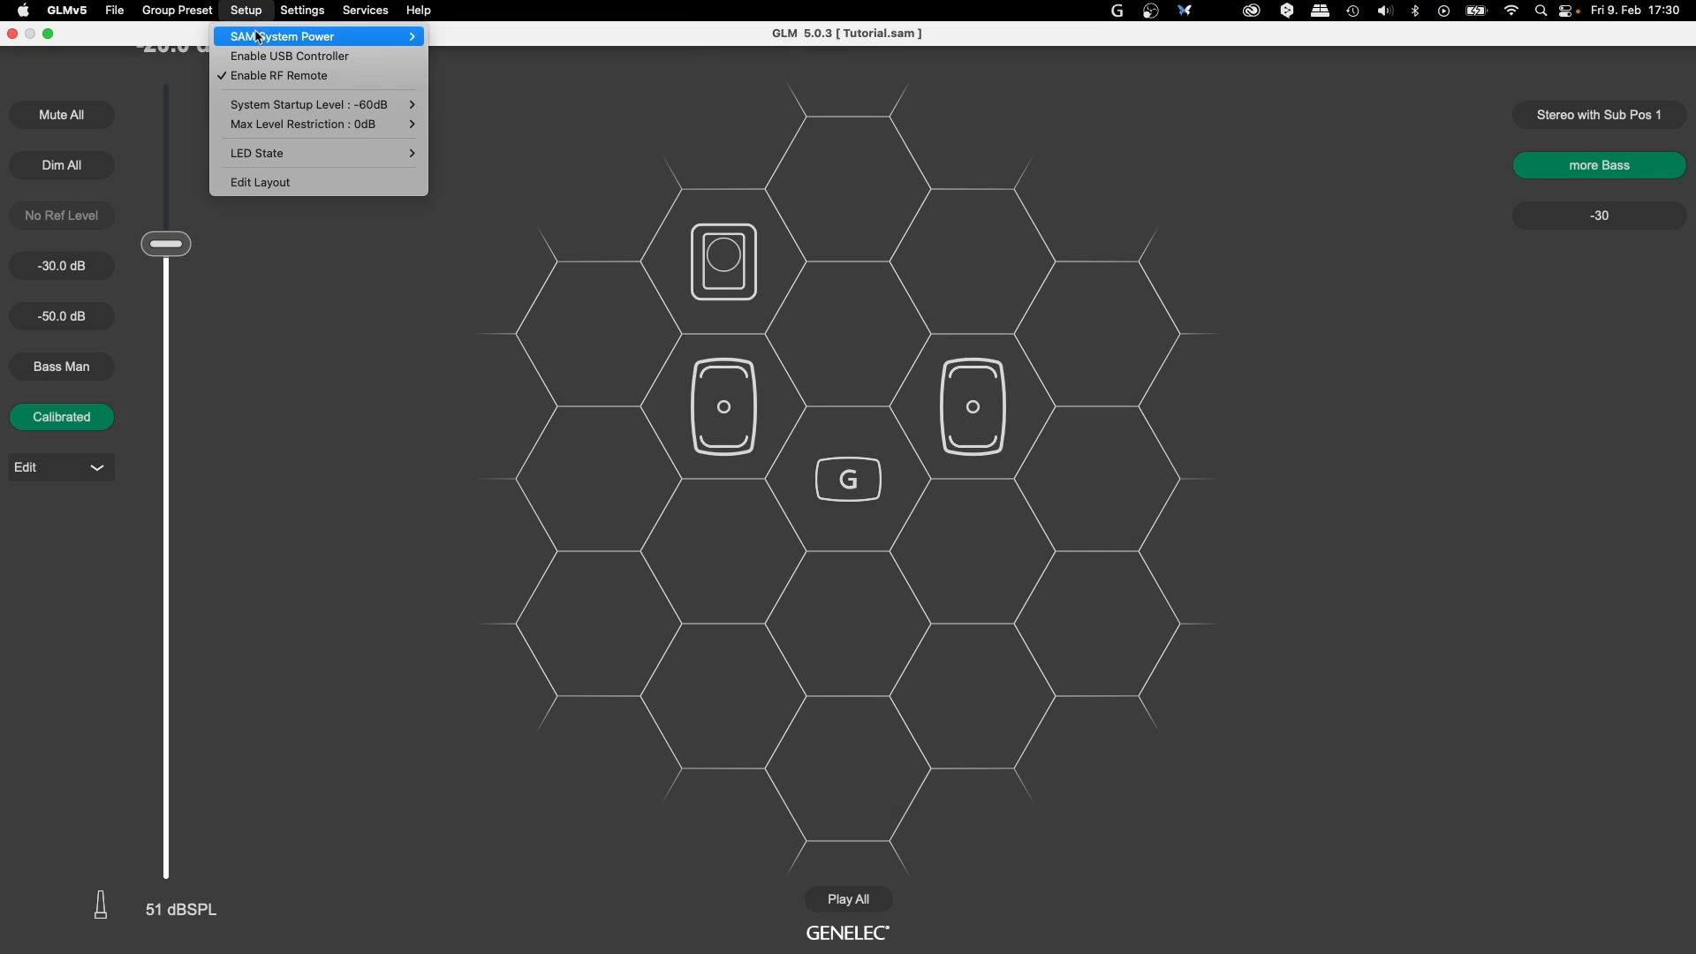
{"action": "mouse_move", "coordinate": [260, 39]}
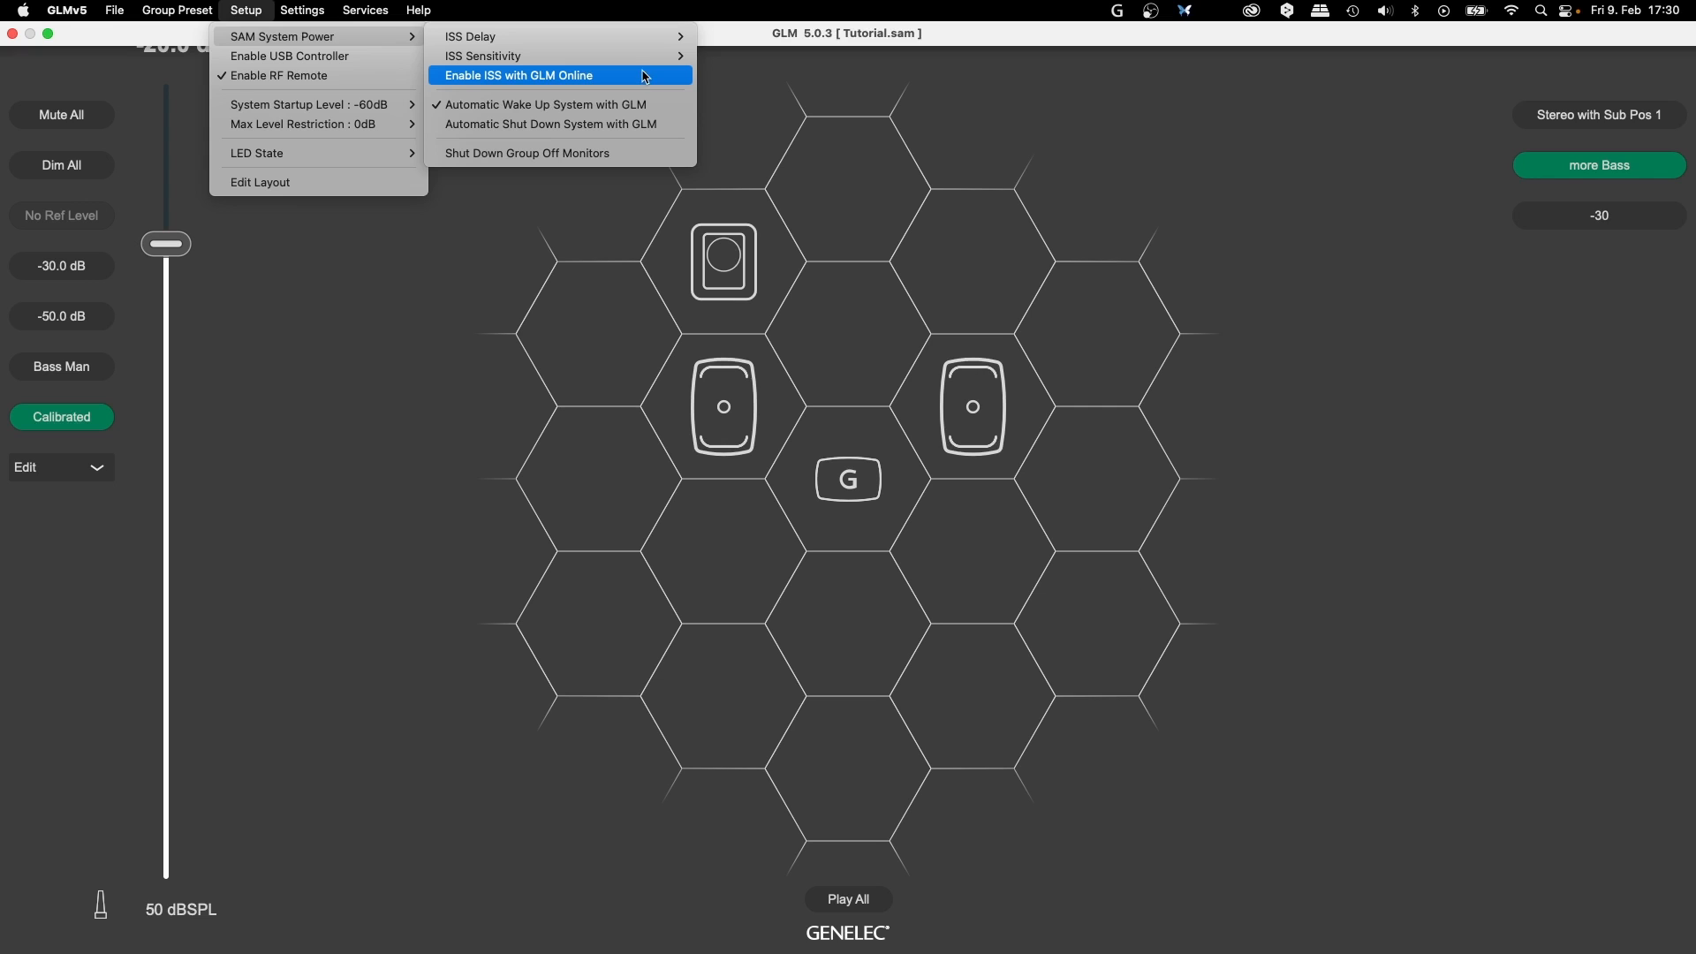
{"action": "mouse_move", "coordinate": [651, 55]}
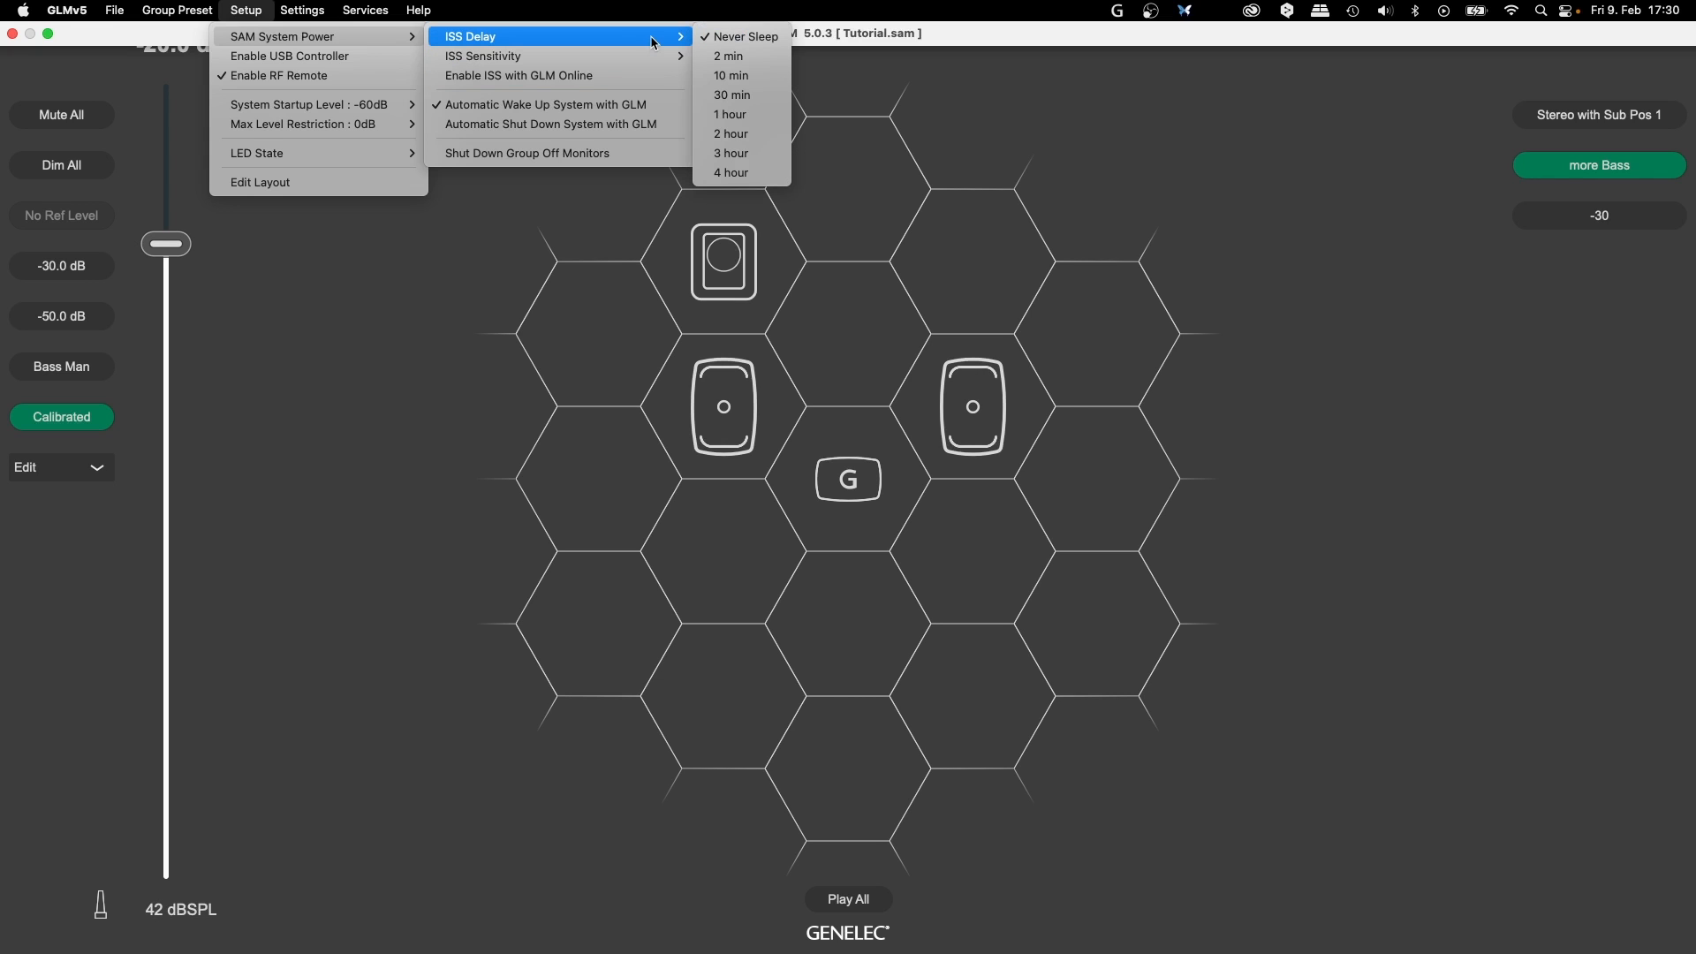
{"action": "left_click", "coordinate": [1060, 137]}
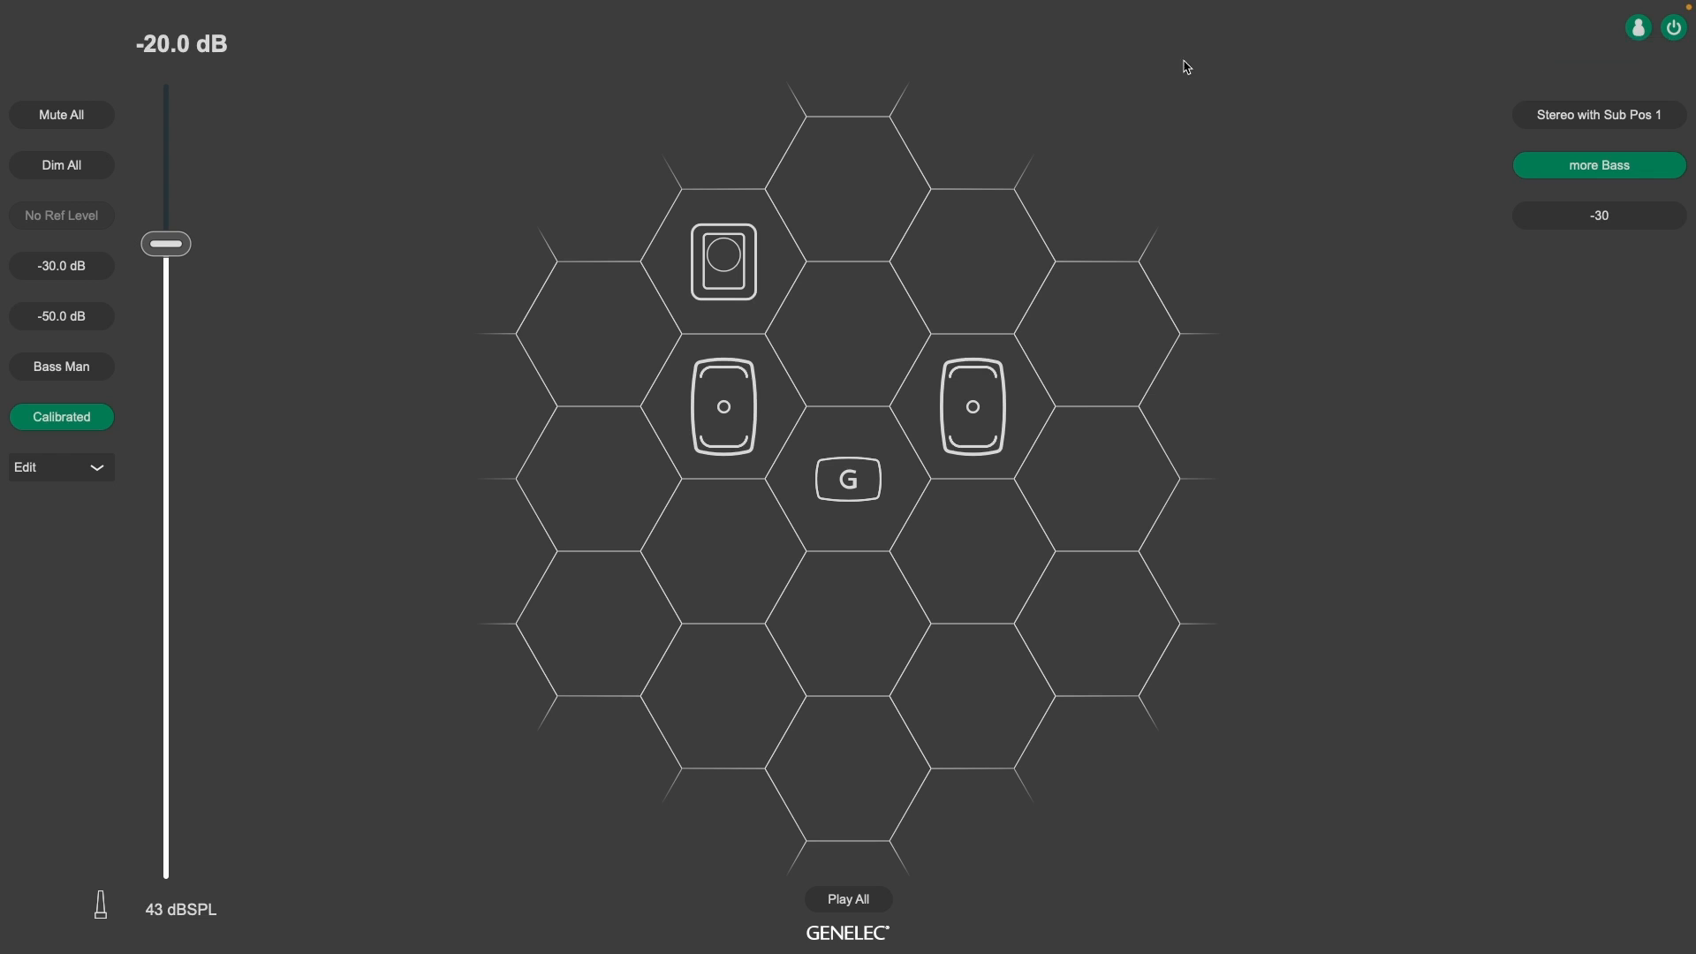
Review the RF Remote, System Startup Level, Max Level Restriction and LED State setup options
{"action": "left_click", "coordinate": [238, 6]}
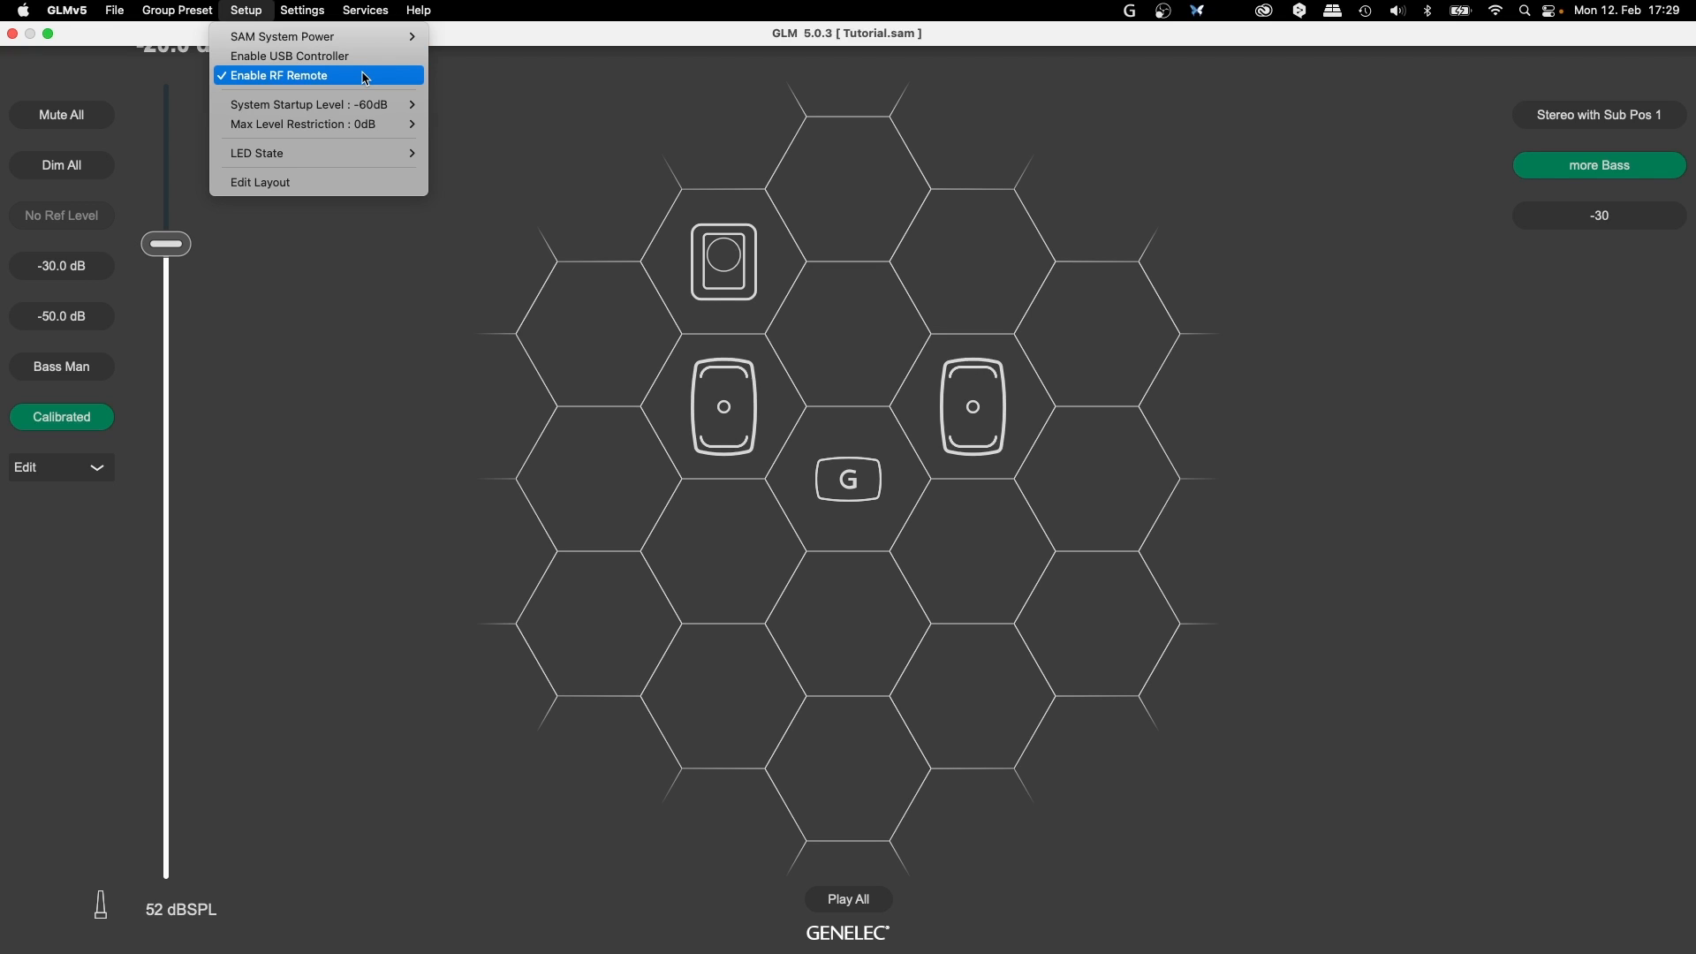
{"action": "mouse_move", "coordinate": [392, 107]}
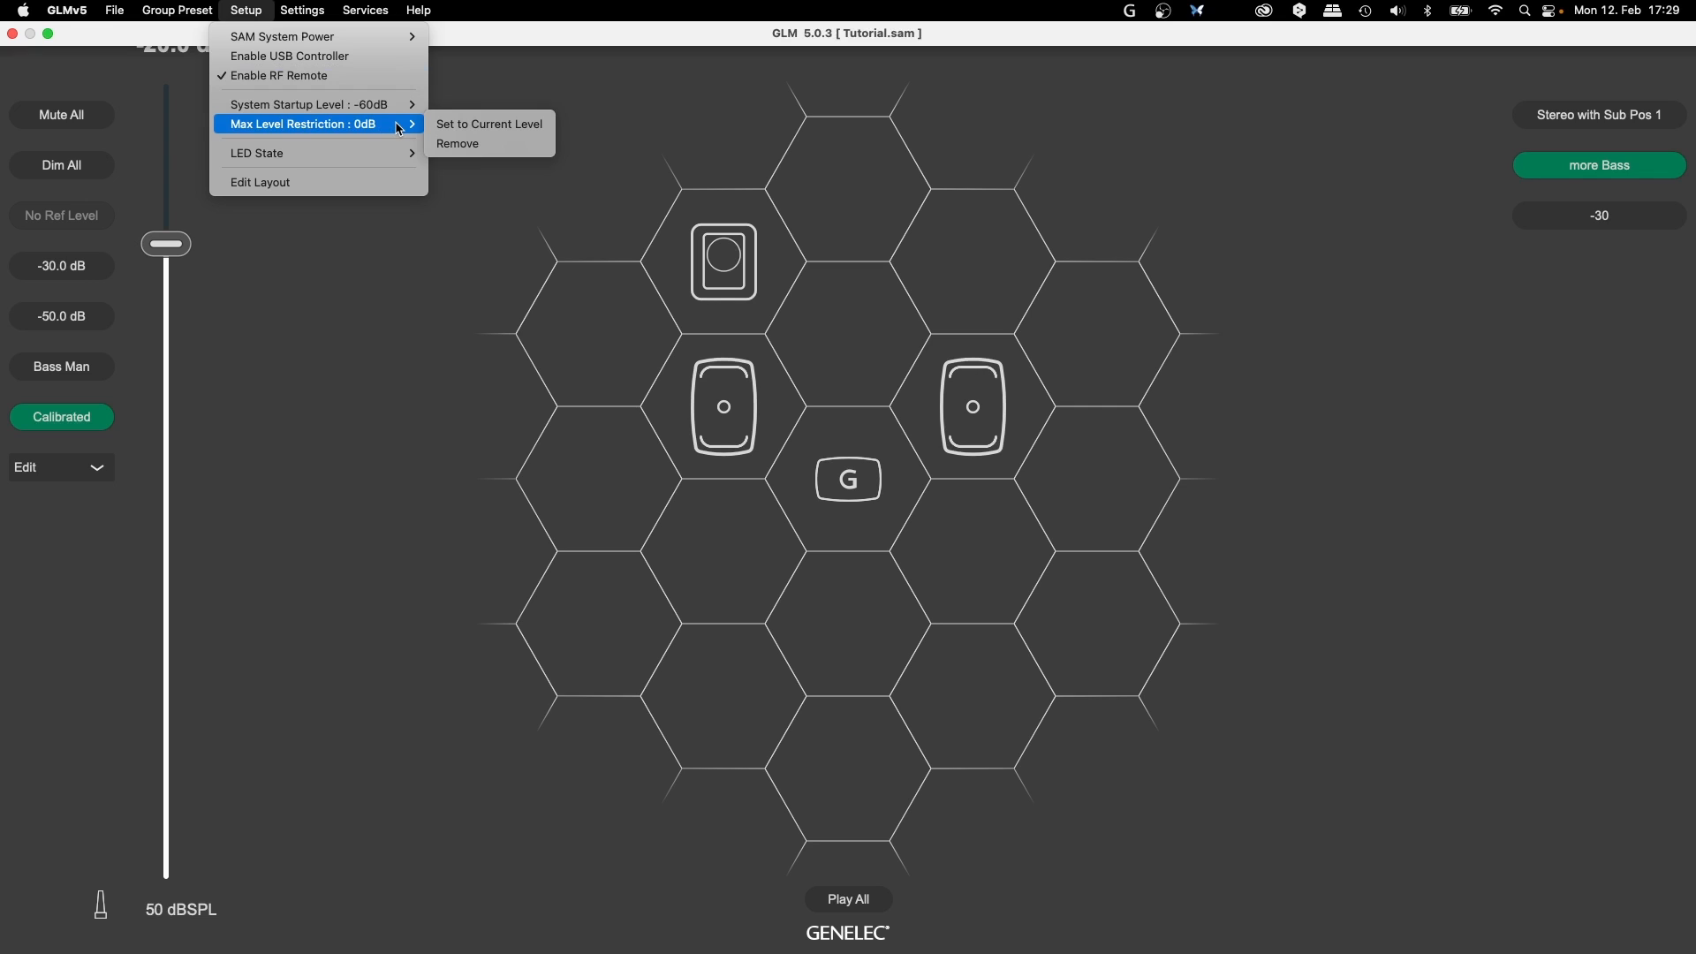
{"action": "mouse_move", "coordinate": [393, 155]}
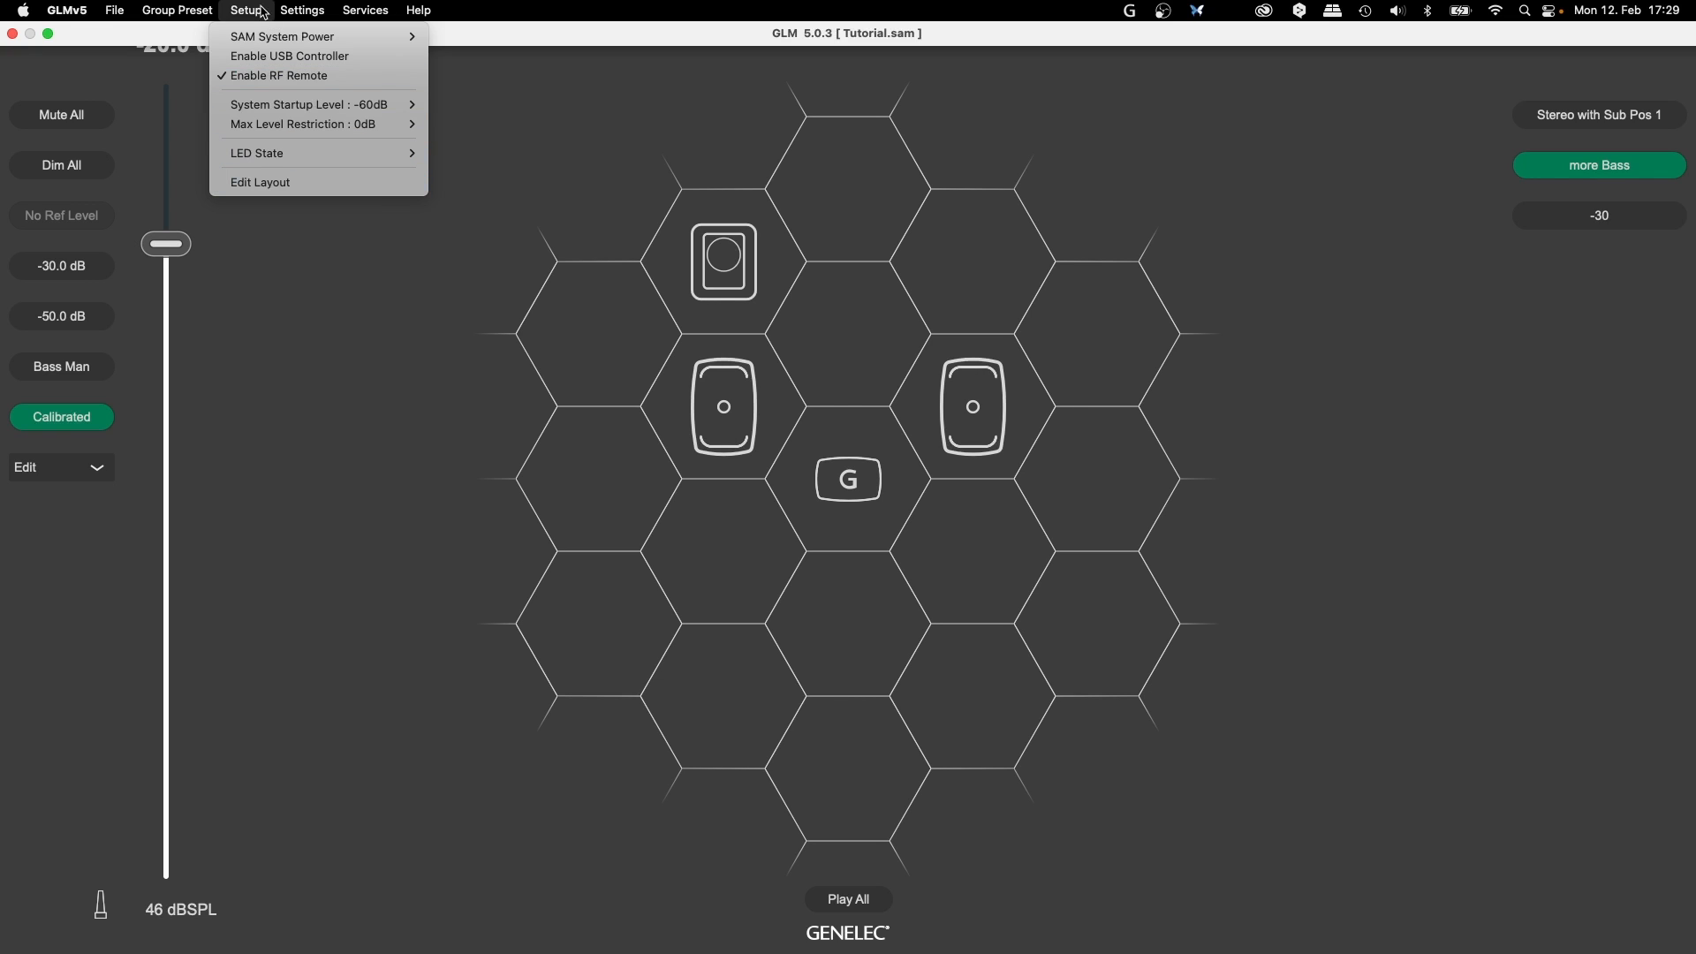
Try enabling the GLM MIDI interface with USB-MIDI-Gerät as the MIDI Input Device, and cancel the MIDI settings
{"action": "mouse_move", "coordinate": [292, 6]}
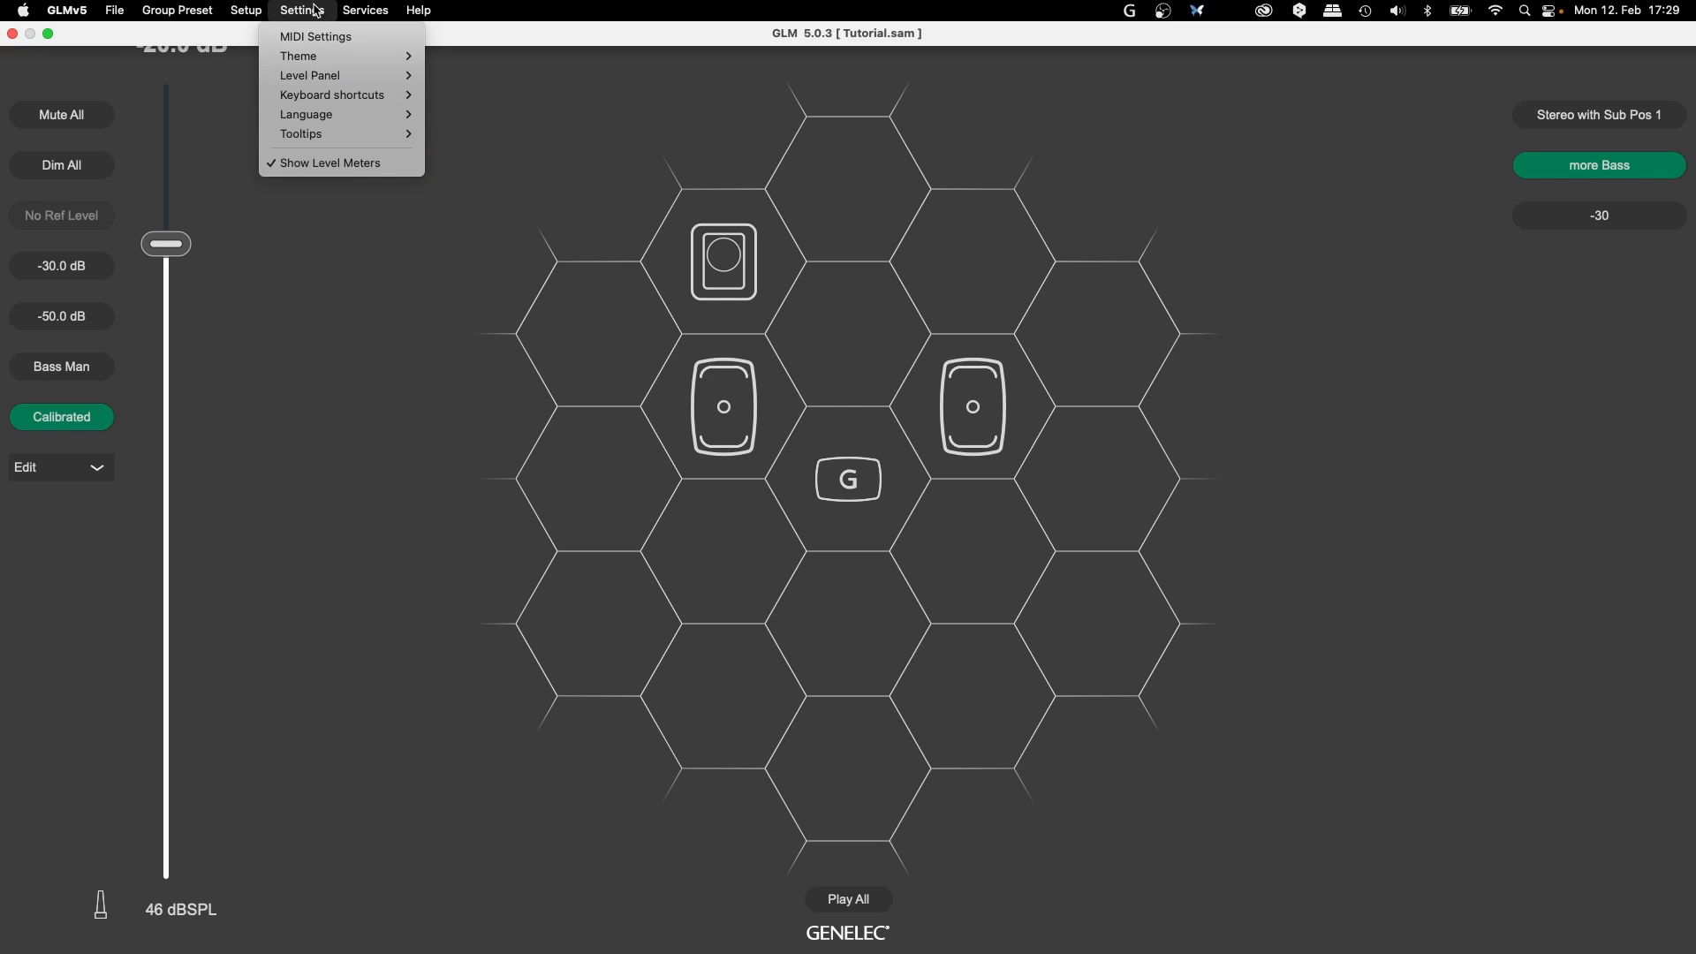
{"action": "left_click", "coordinate": [344, 40]}
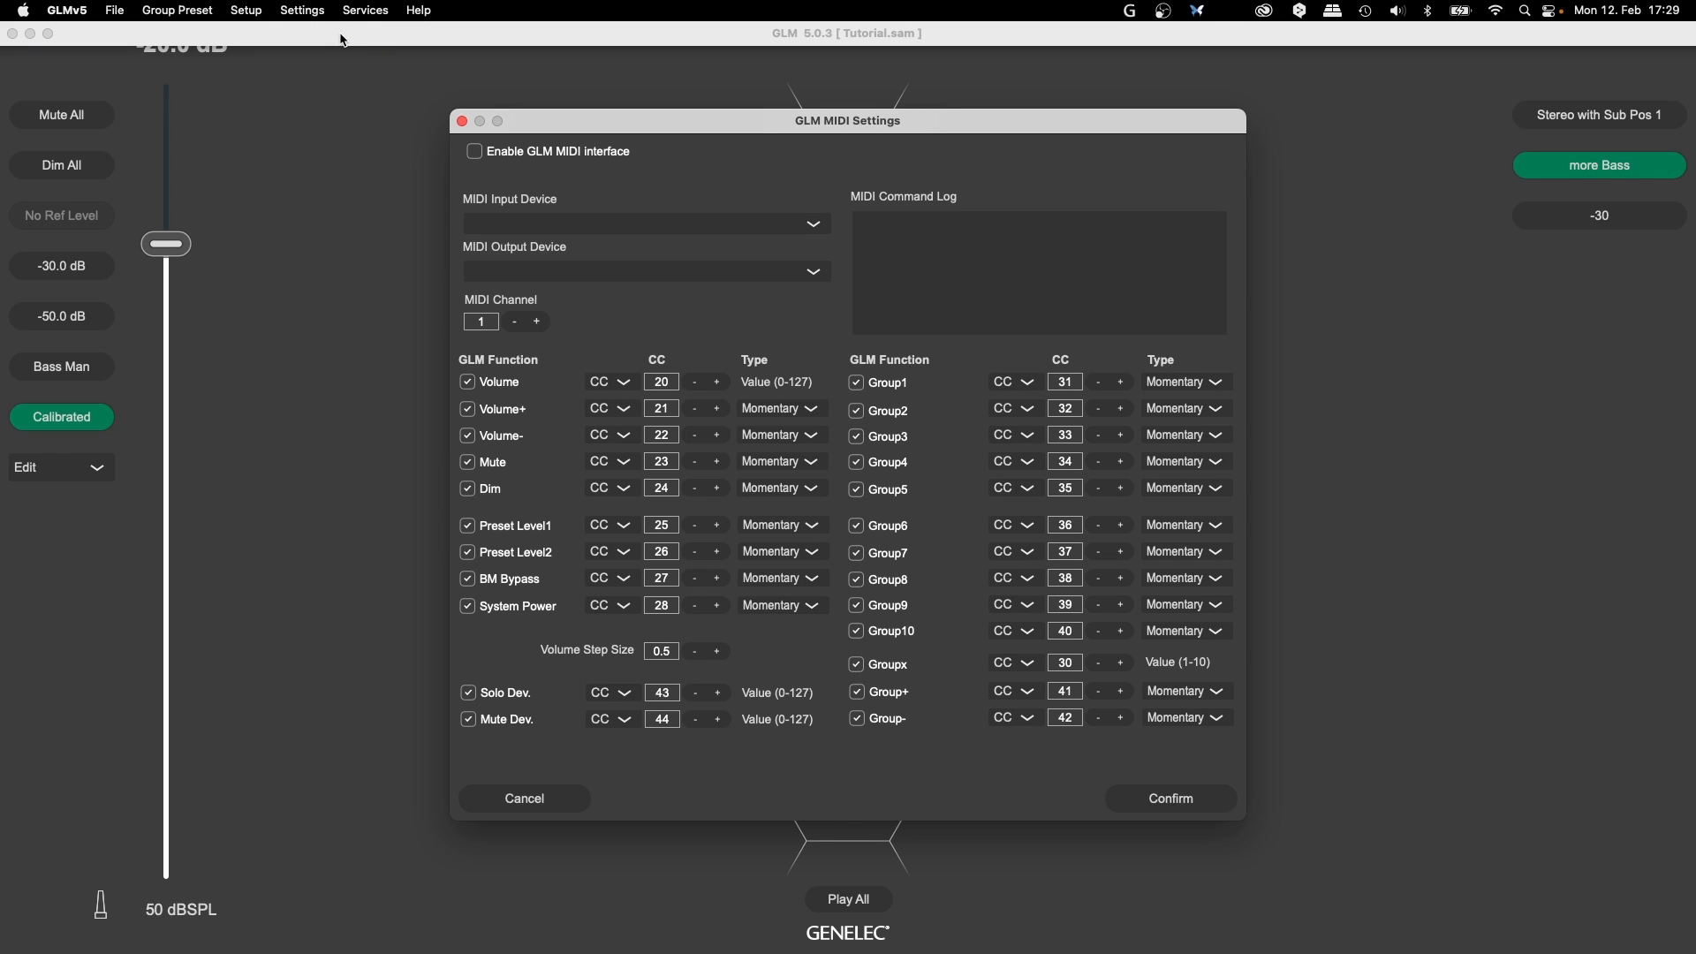
{"action": "left_click", "coordinate": [475, 154]}
{"action": "left_click", "coordinate": [571, 227]}
{"action": "left_click", "coordinate": [568, 250]}
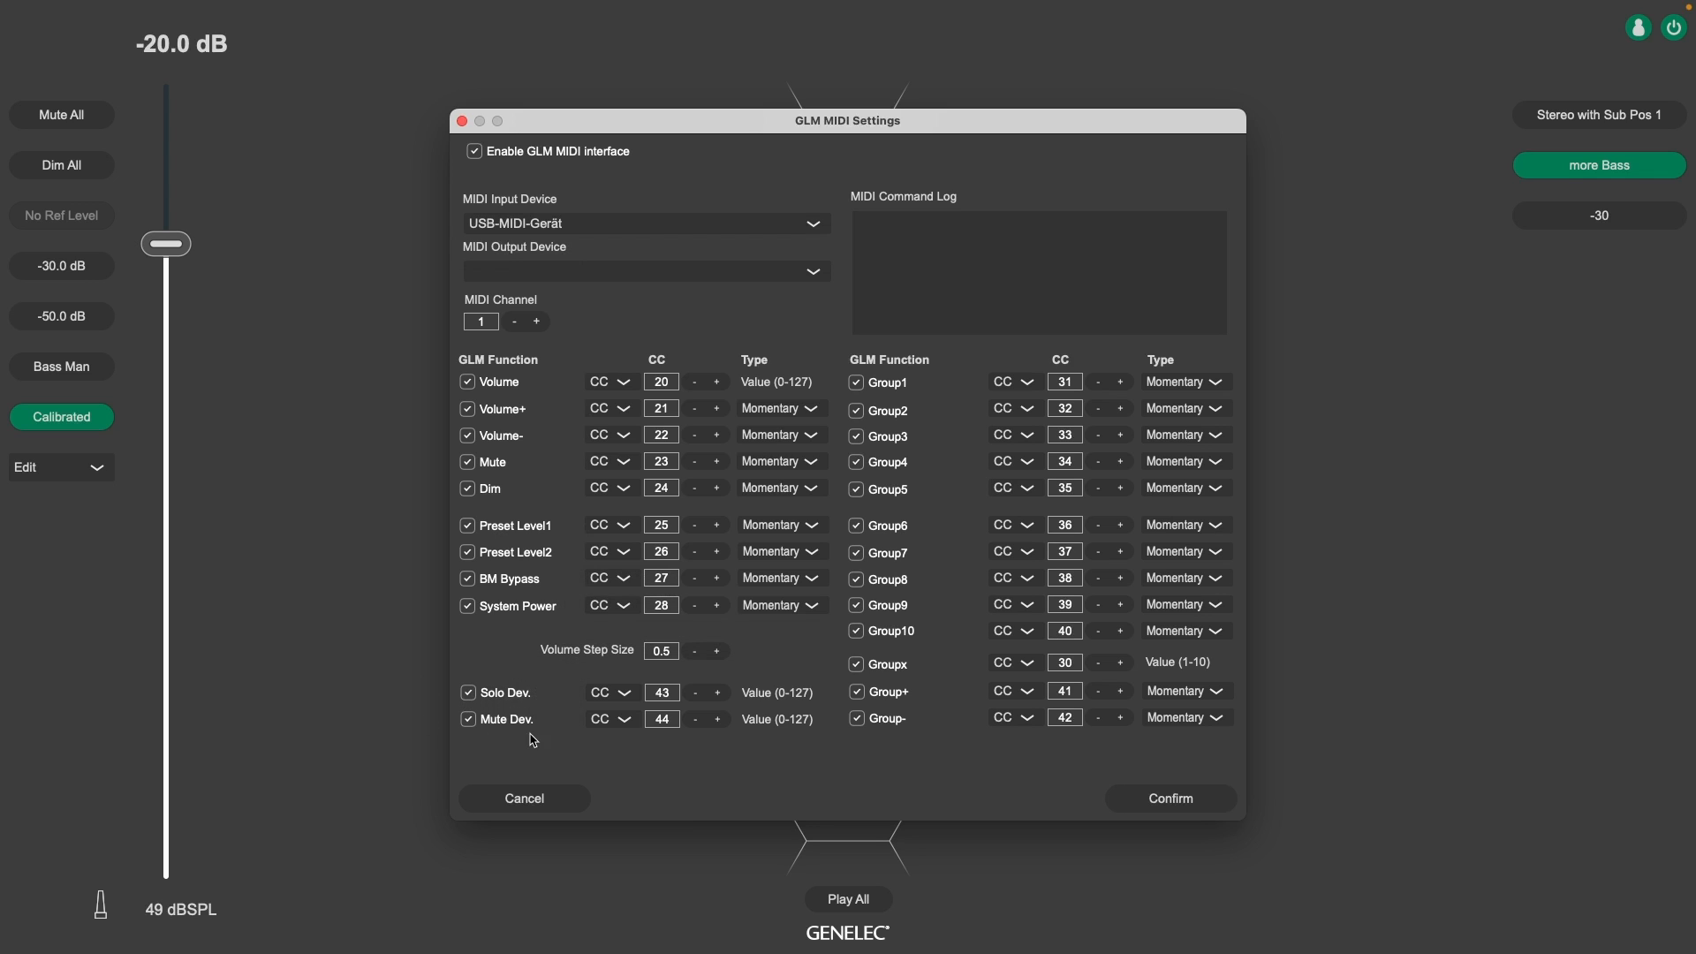
{"action": "left_click", "coordinate": [550, 799]}
View the Left loudspeaker's info, including its MIDI ID, and close it
{"action": "right_click", "coordinate": [710, 439]}
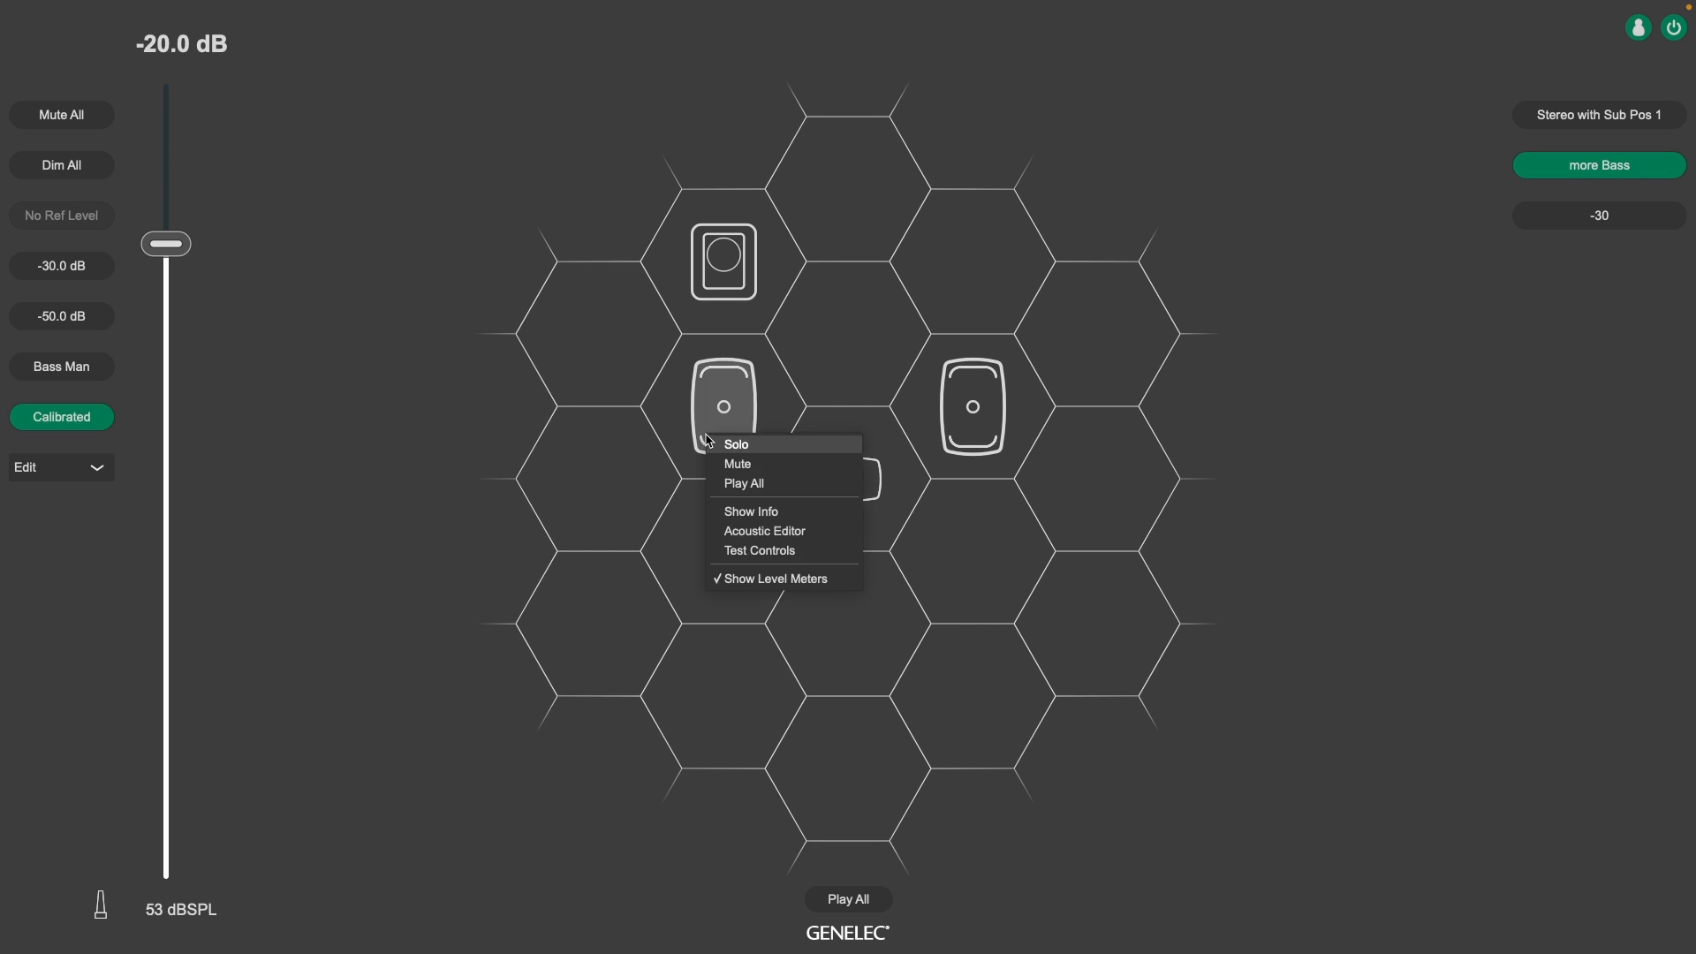
{"action": "left_click", "coordinate": [747, 512]}
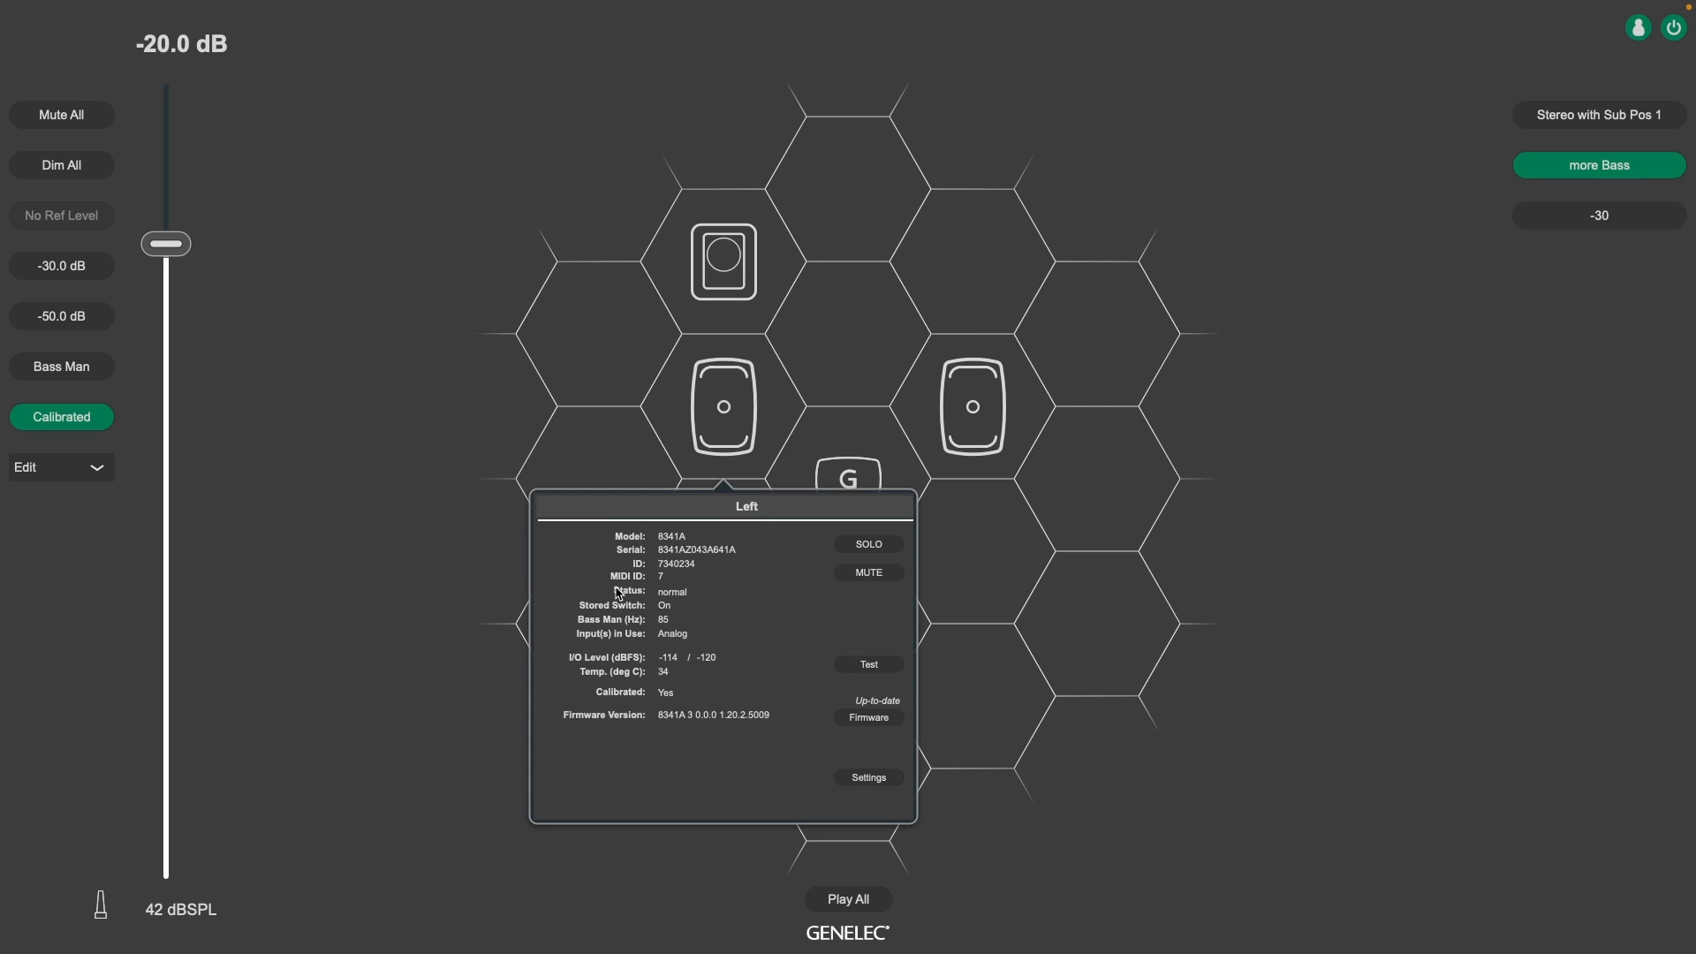
{"action": "left_click", "coordinate": [605, 419]}
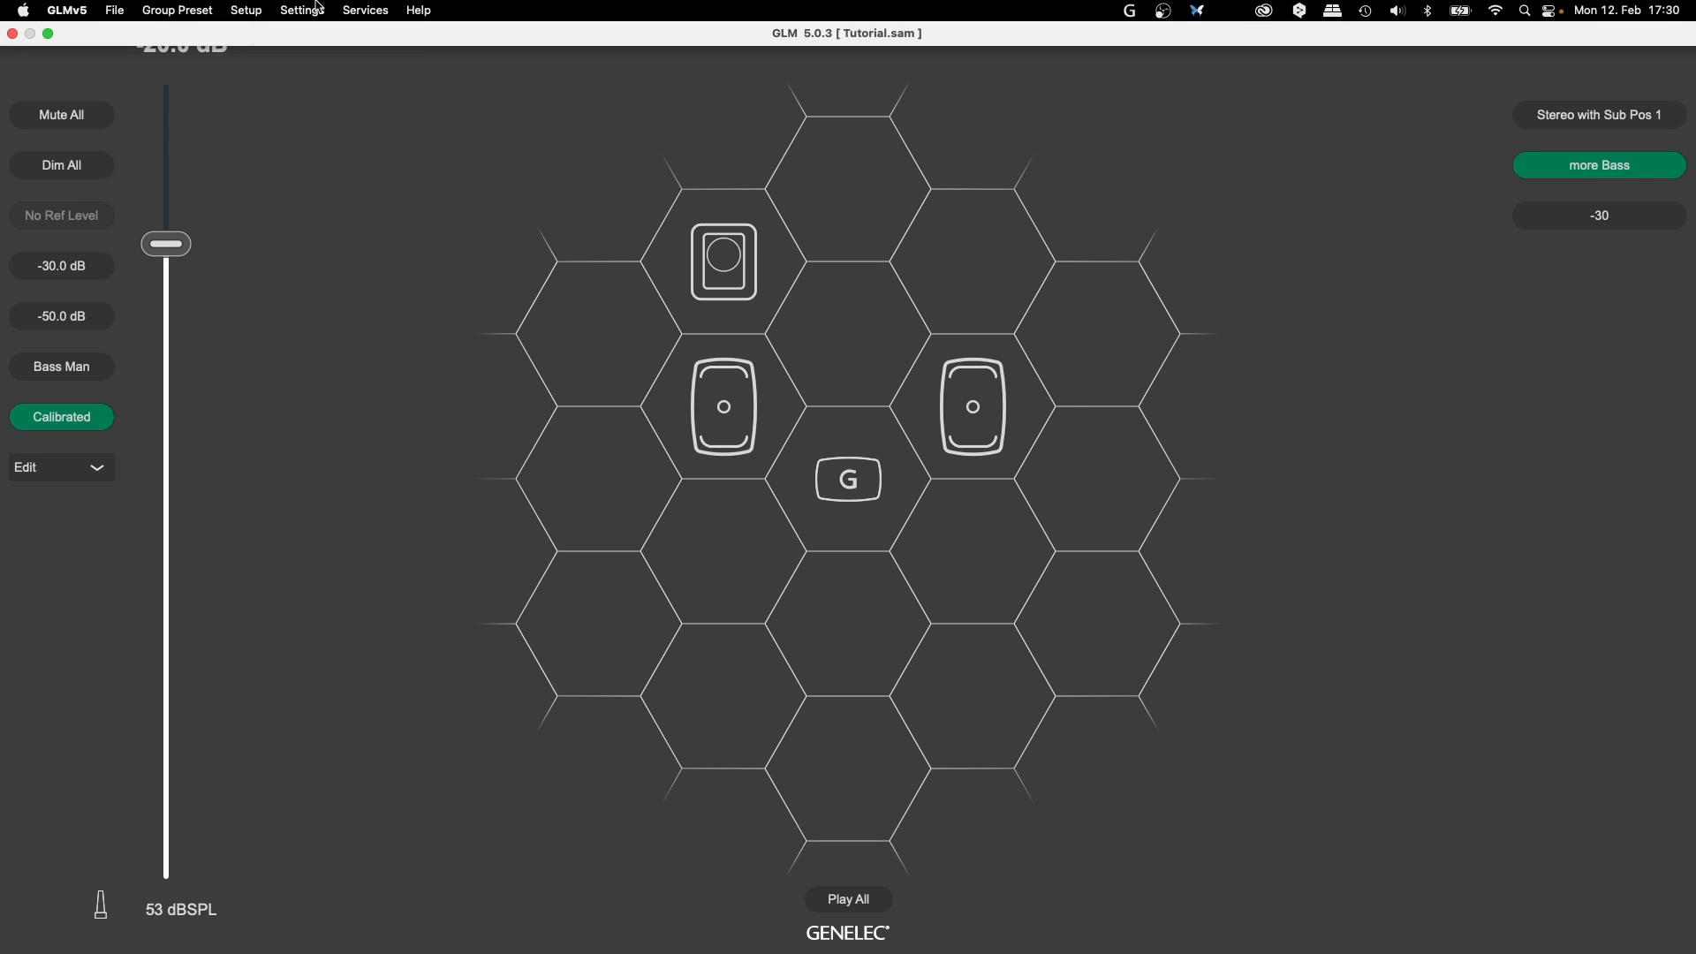
Review the Theme, Level Panel visibility and position, Keyboard shortcuts, Language, Tooltips and Show Level Meters settings
{"action": "left_click", "coordinate": [319, 7]}
{"action": "mouse_move", "coordinate": [342, 58]}
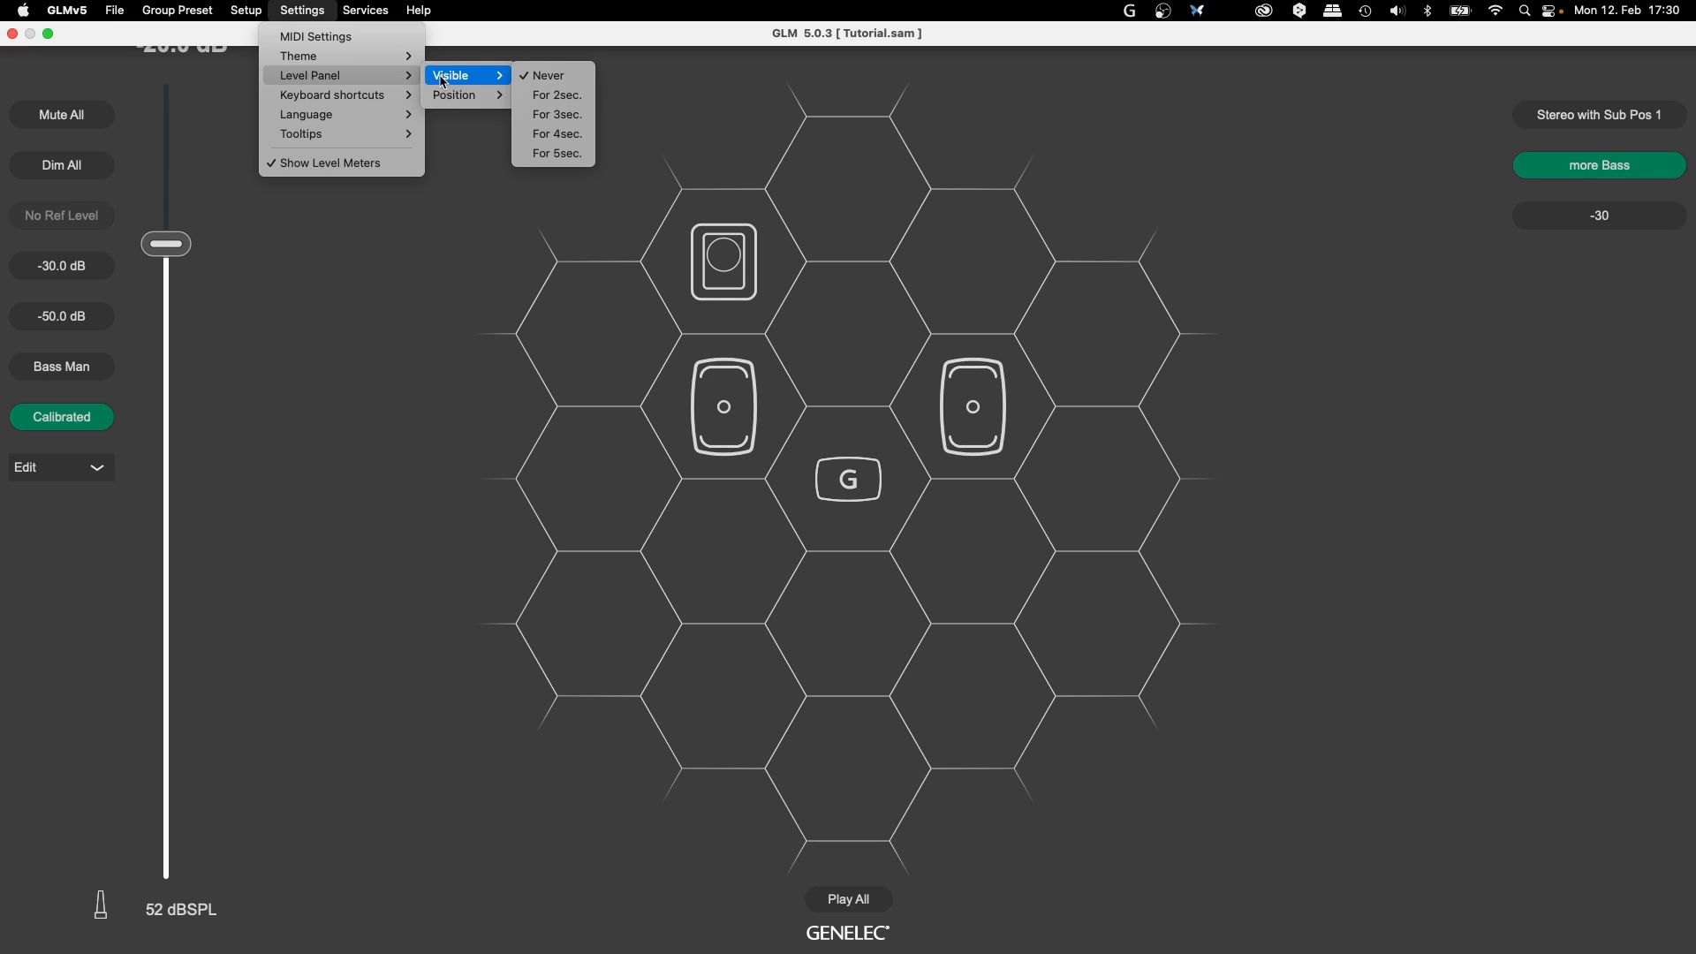
{"action": "mouse_move", "coordinate": [447, 97]}
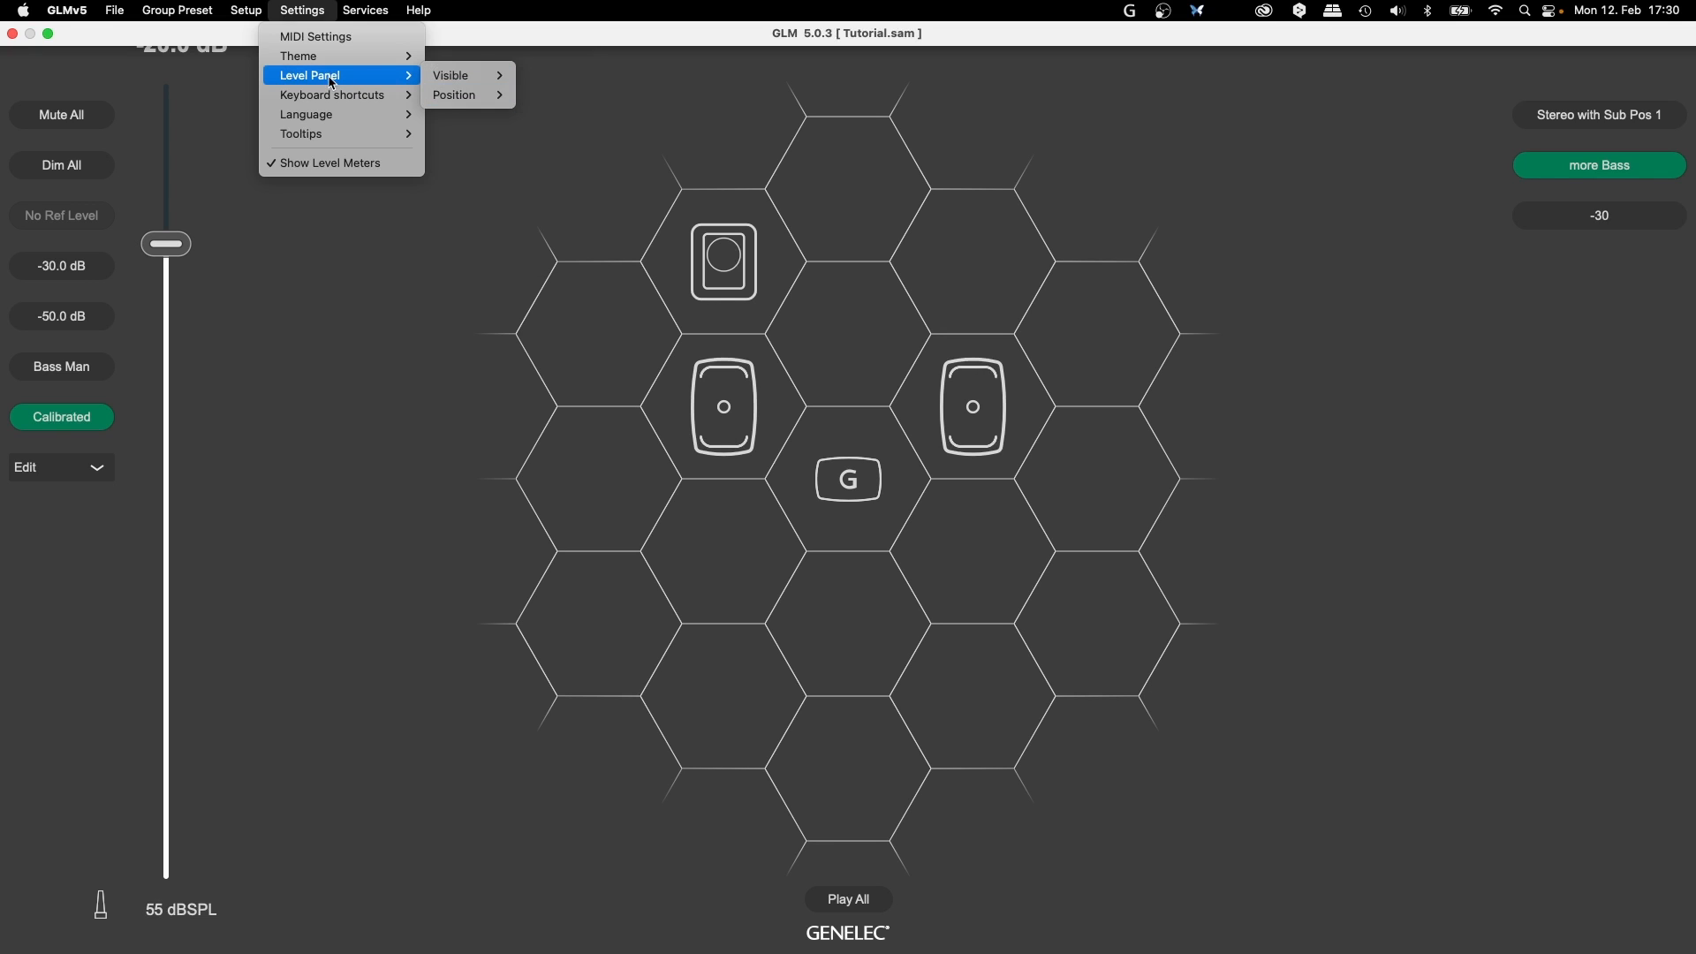
{"action": "mouse_move", "coordinate": [336, 95]}
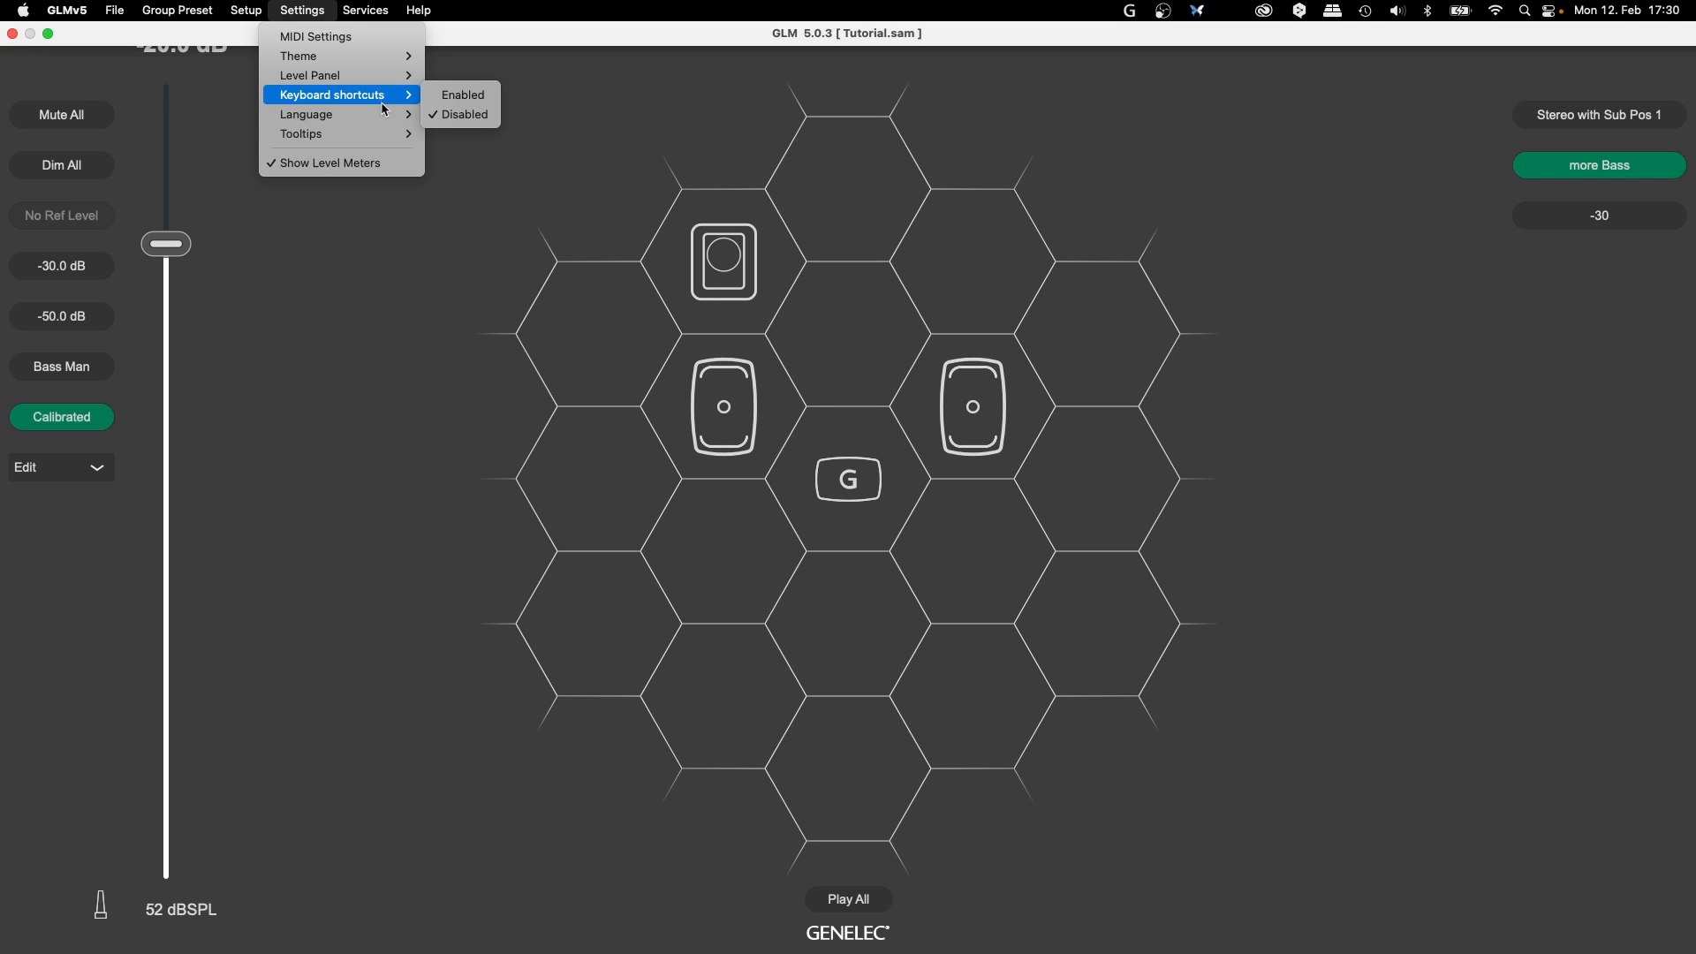
{"action": "mouse_move", "coordinate": [386, 117]}
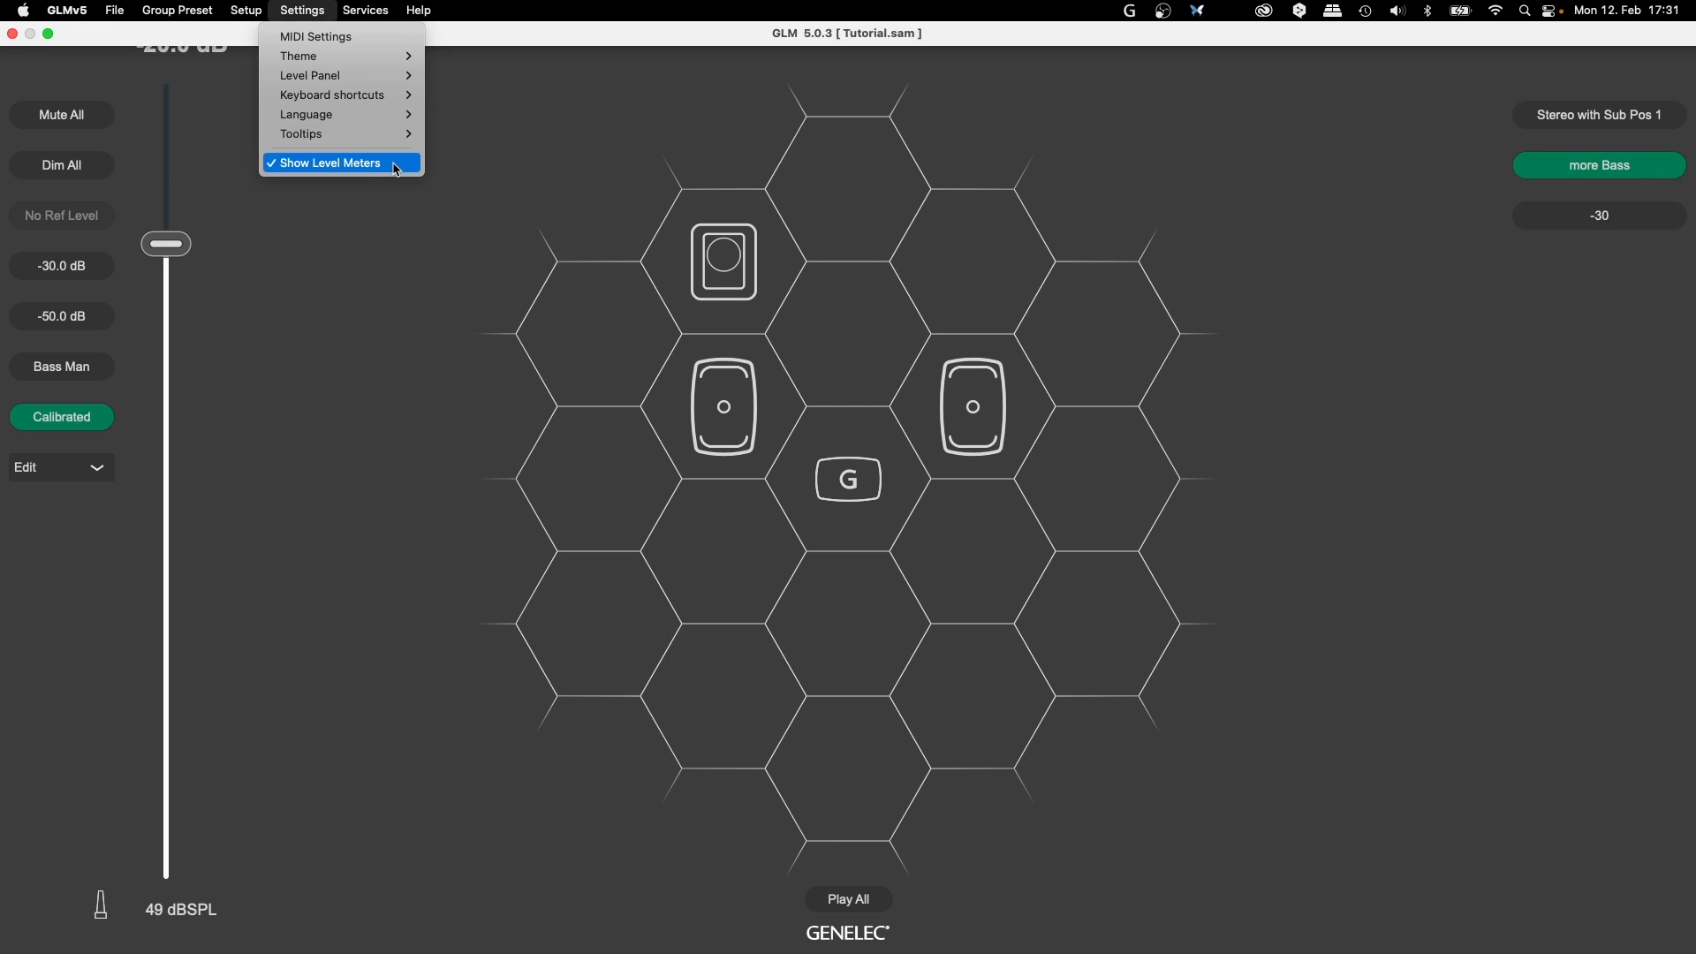
{"action": "left_click", "coordinate": [396, 164]}
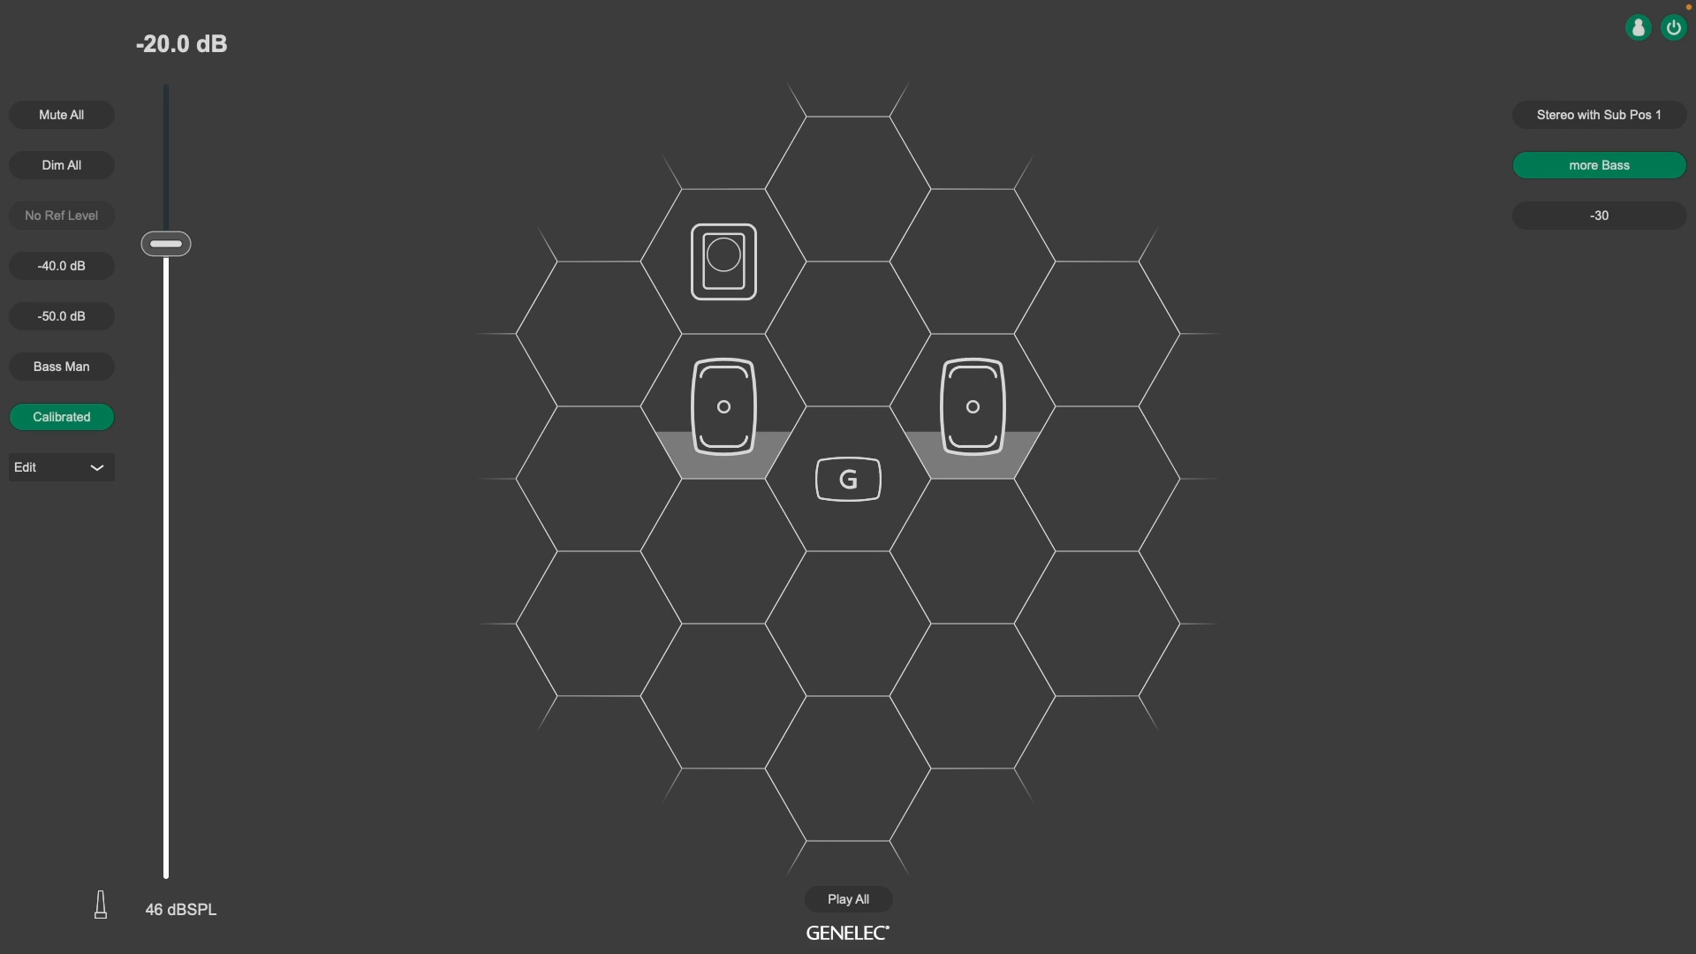
View the MyGenelec account's login information and close it without logging out
{"action": "left_click", "coordinate": [386, 7]}
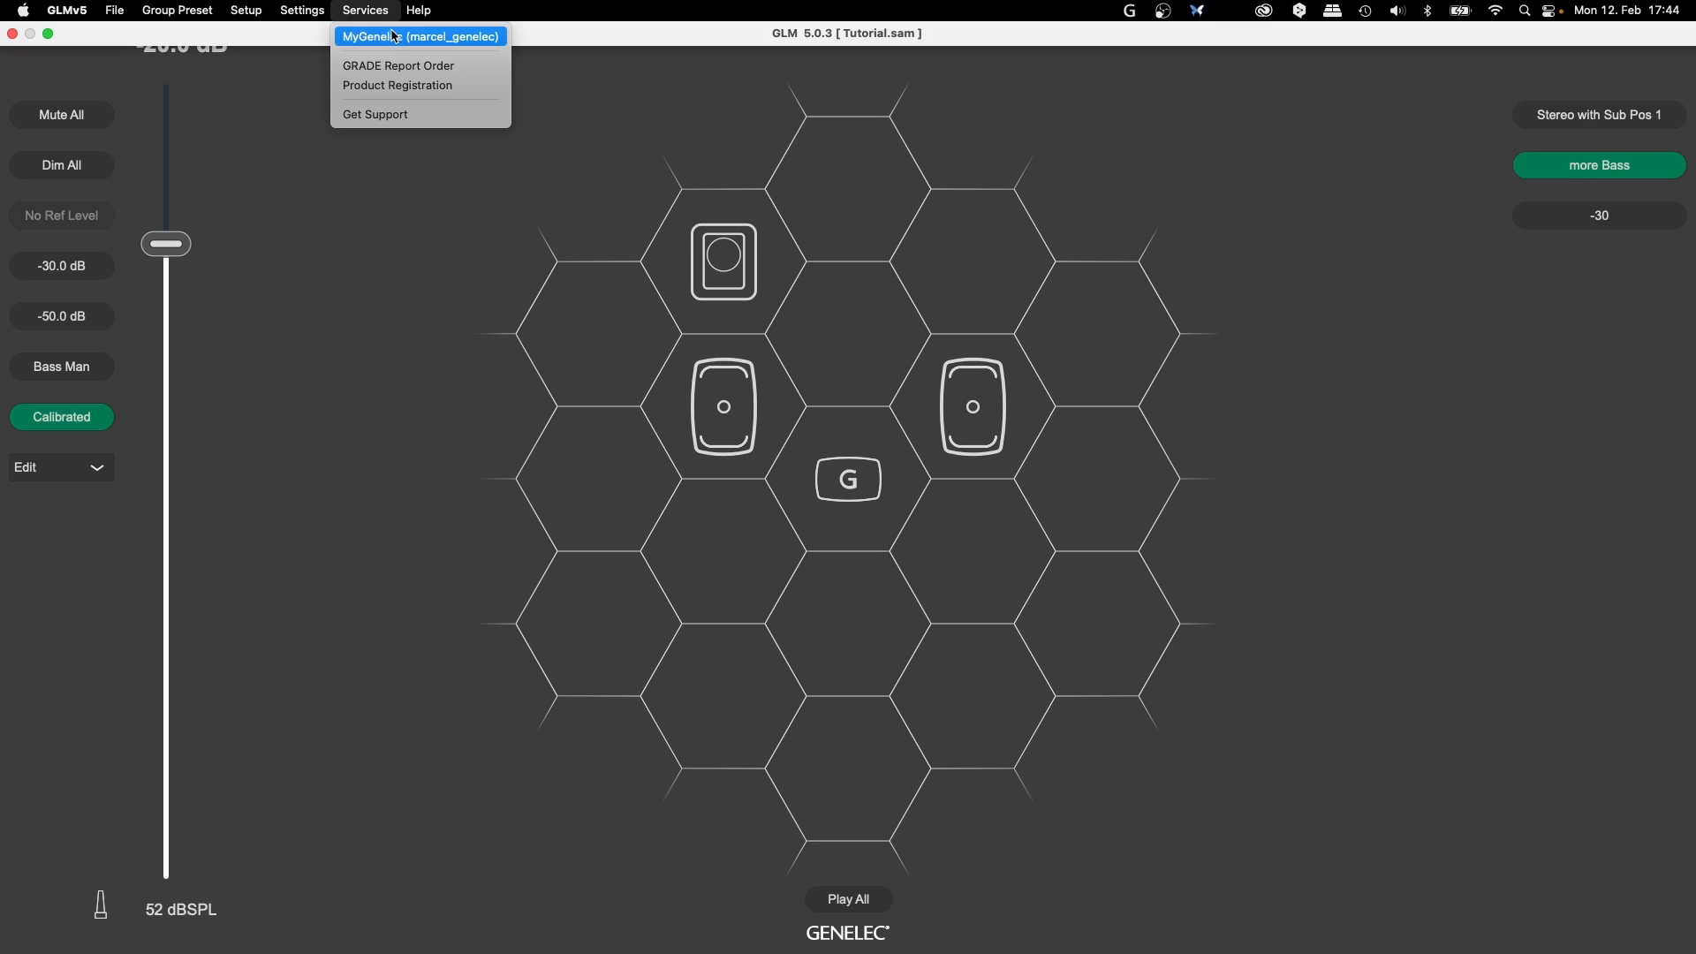
{"action": "left_click", "coordinate": [395, 37]}
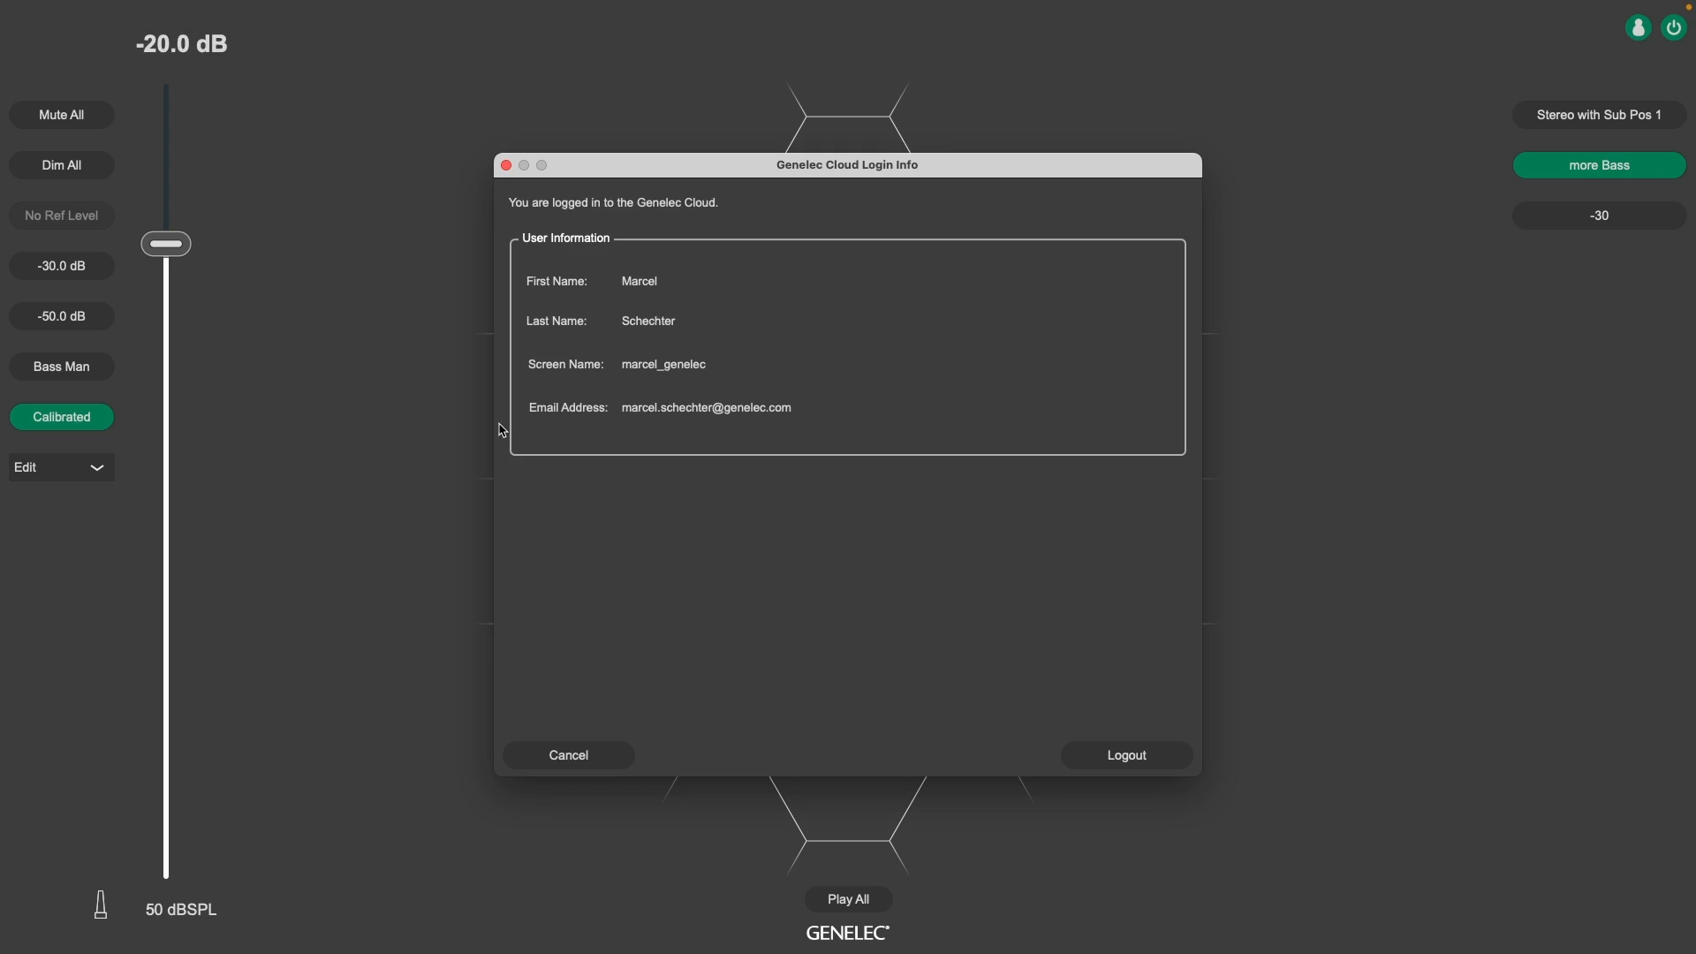
{"action": "left_click", "coordinate": [617, 754]}
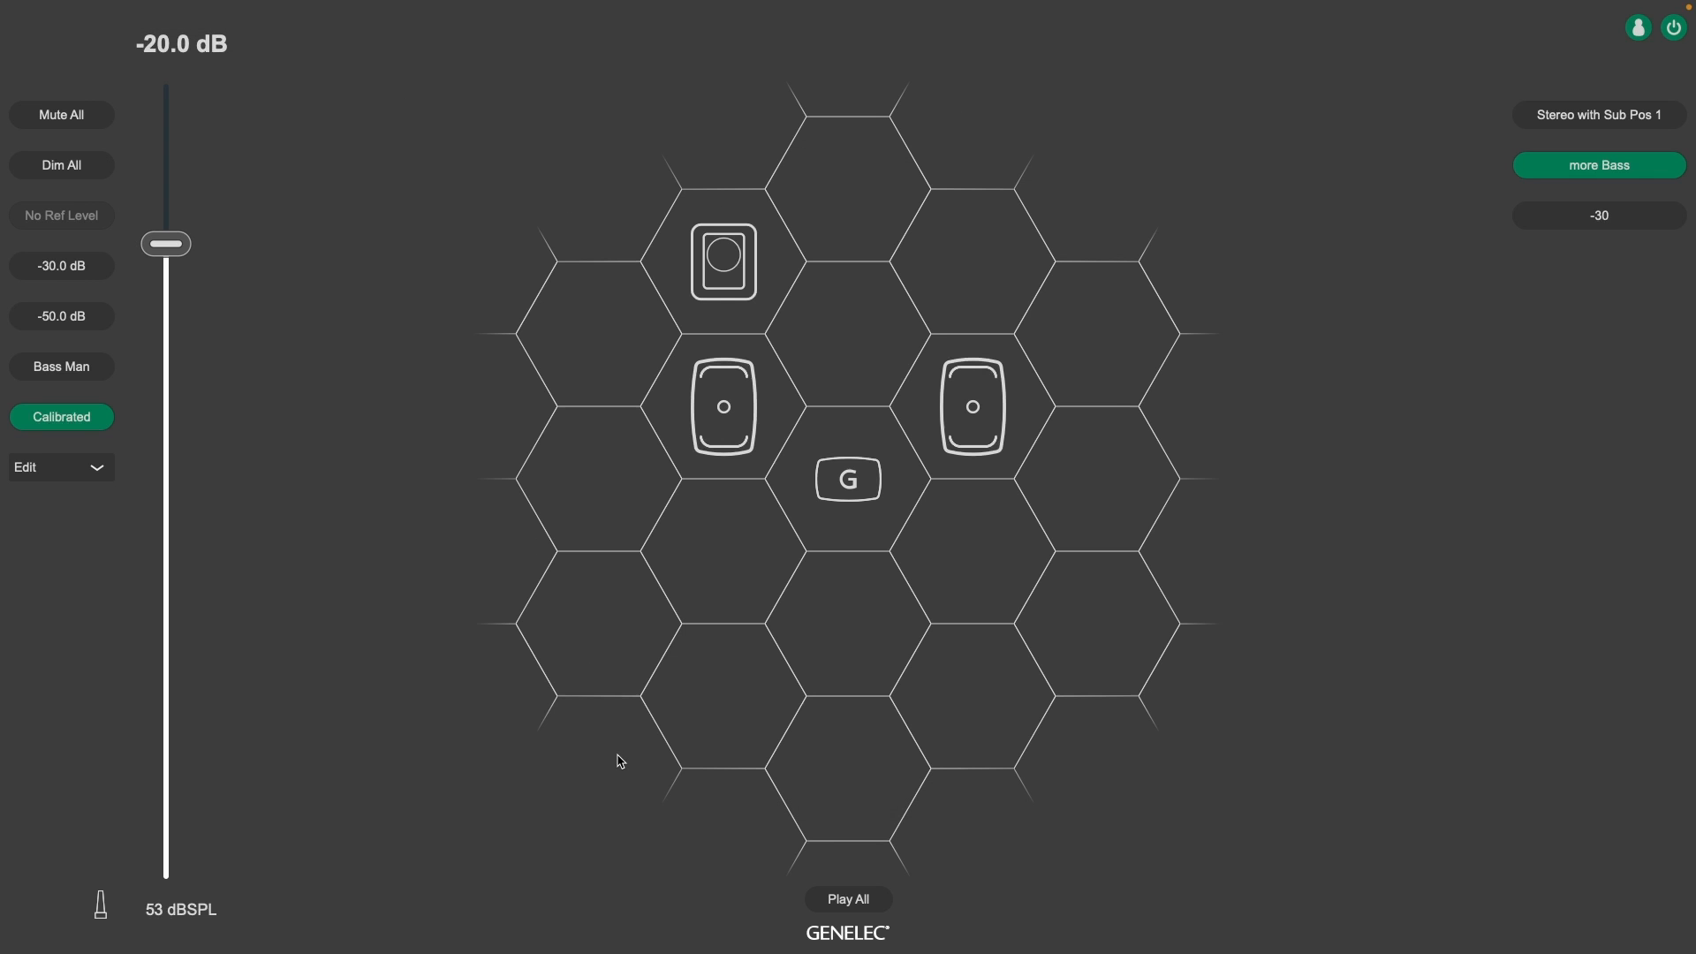
Review the GRADE Report Order and Product Registration services, view the GLM Support request form and close it without sending
{"action": "left_click", "coordinate": [366, 10]}
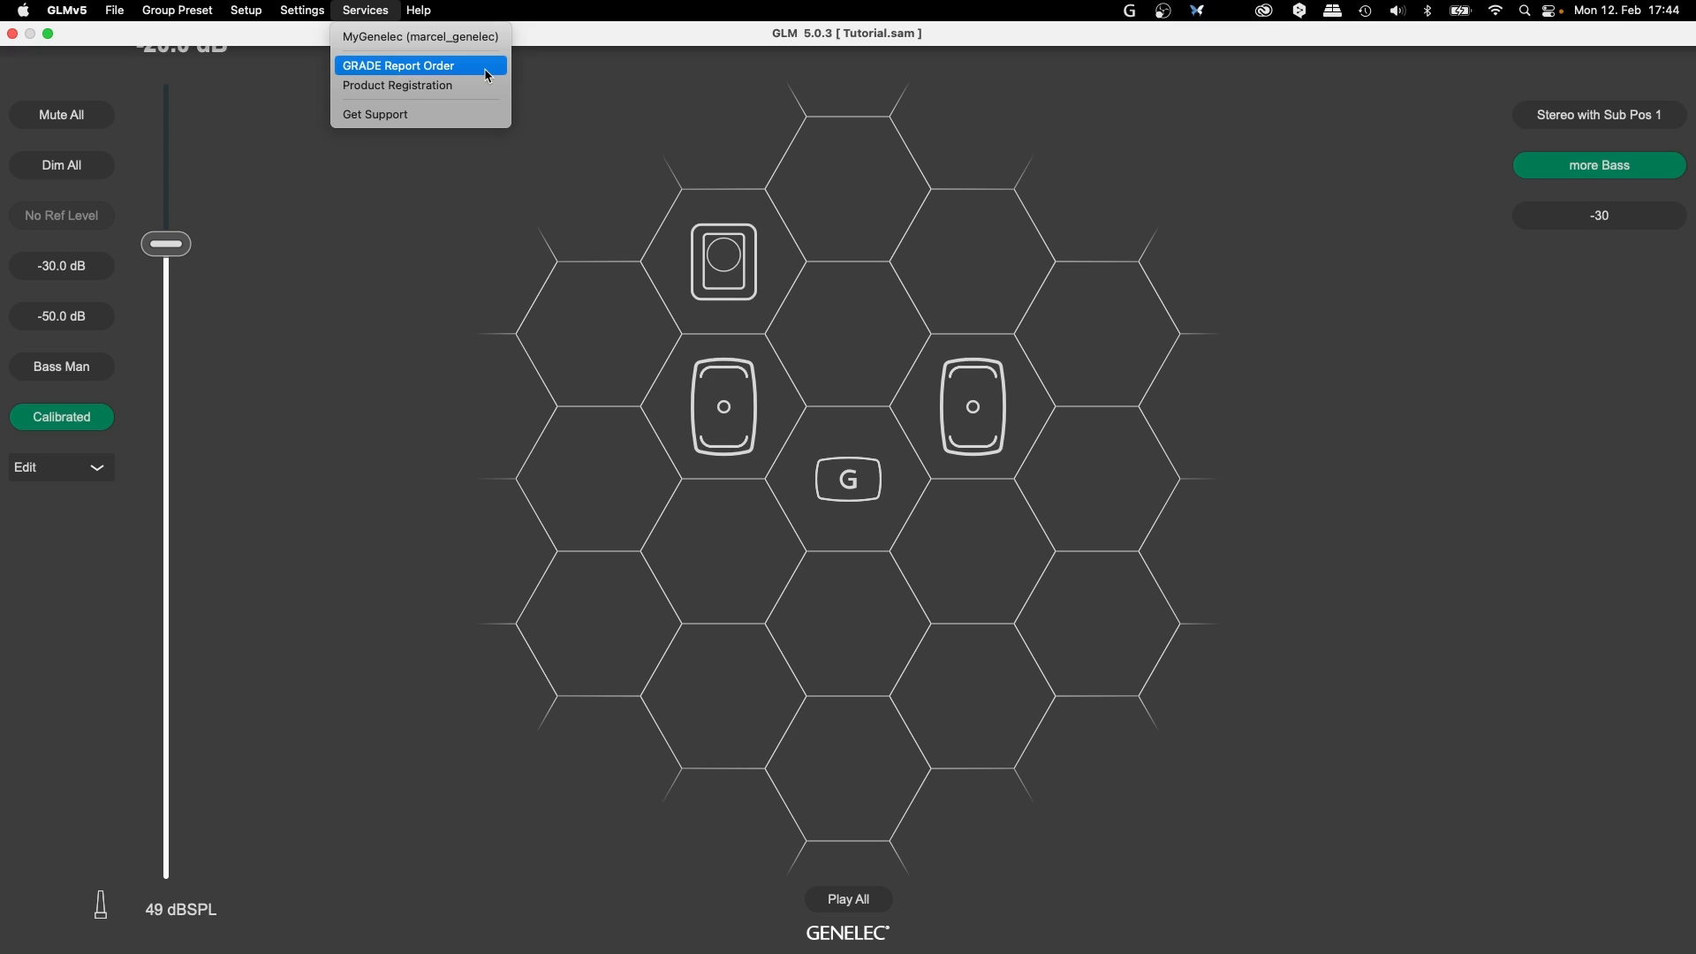
{"action": "left_click", "coordinate": [485, 88]}
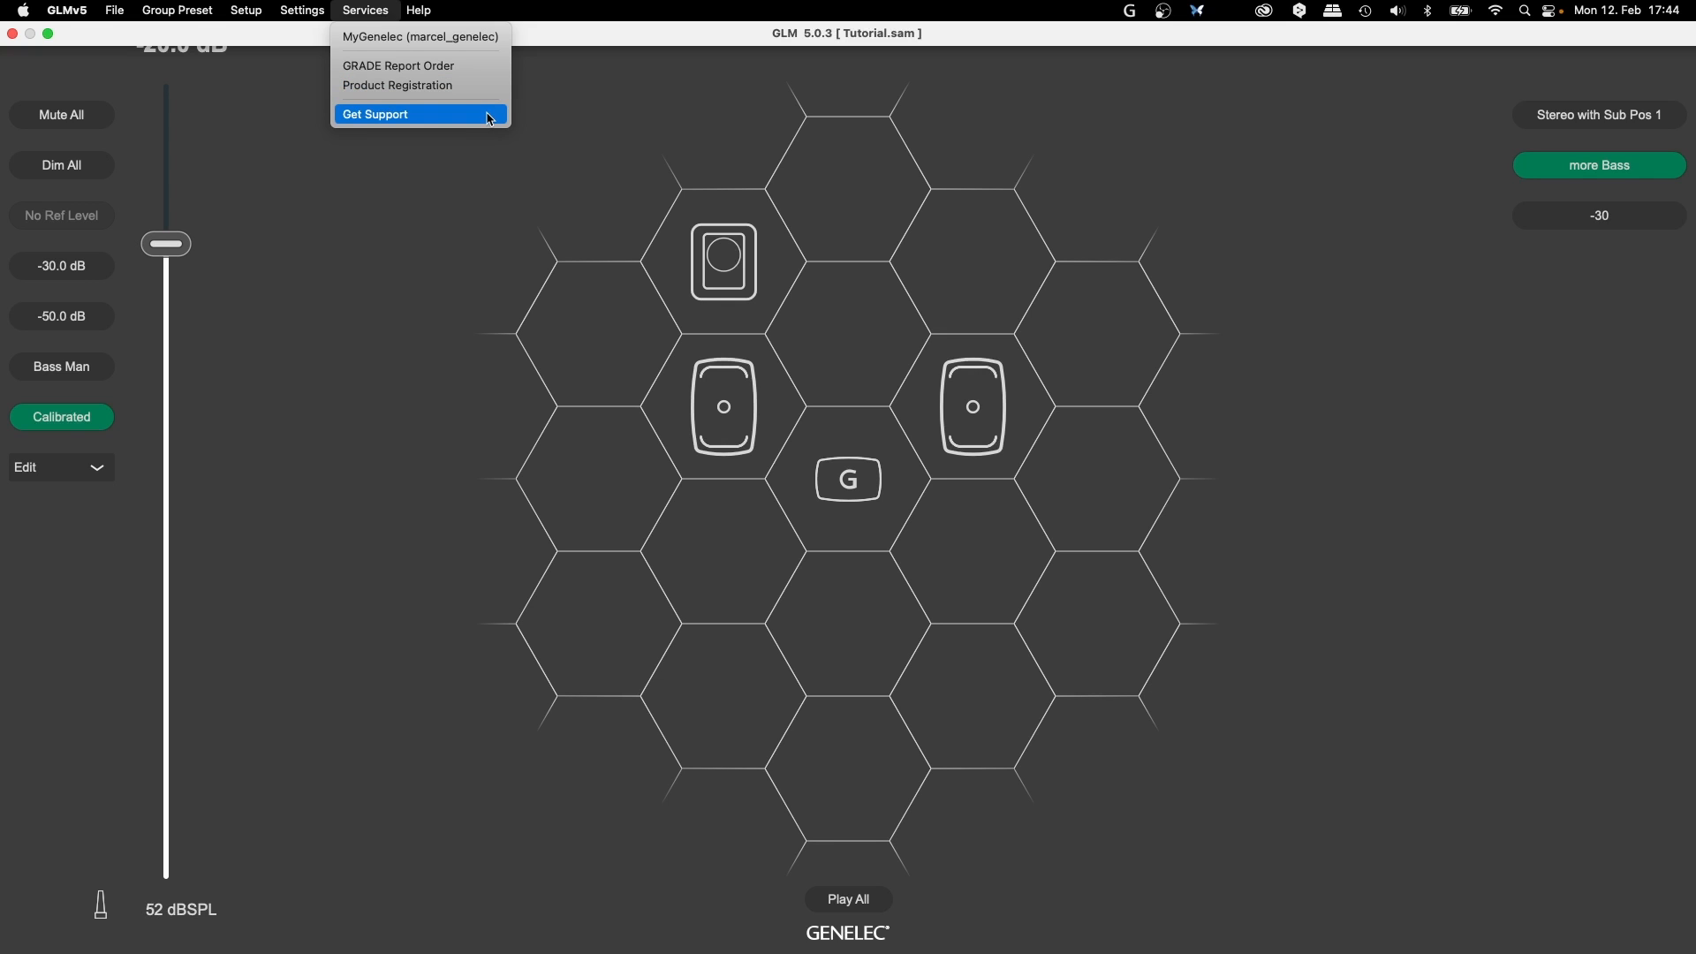
{"action": "left_click", "coordinate": [490, 118]}
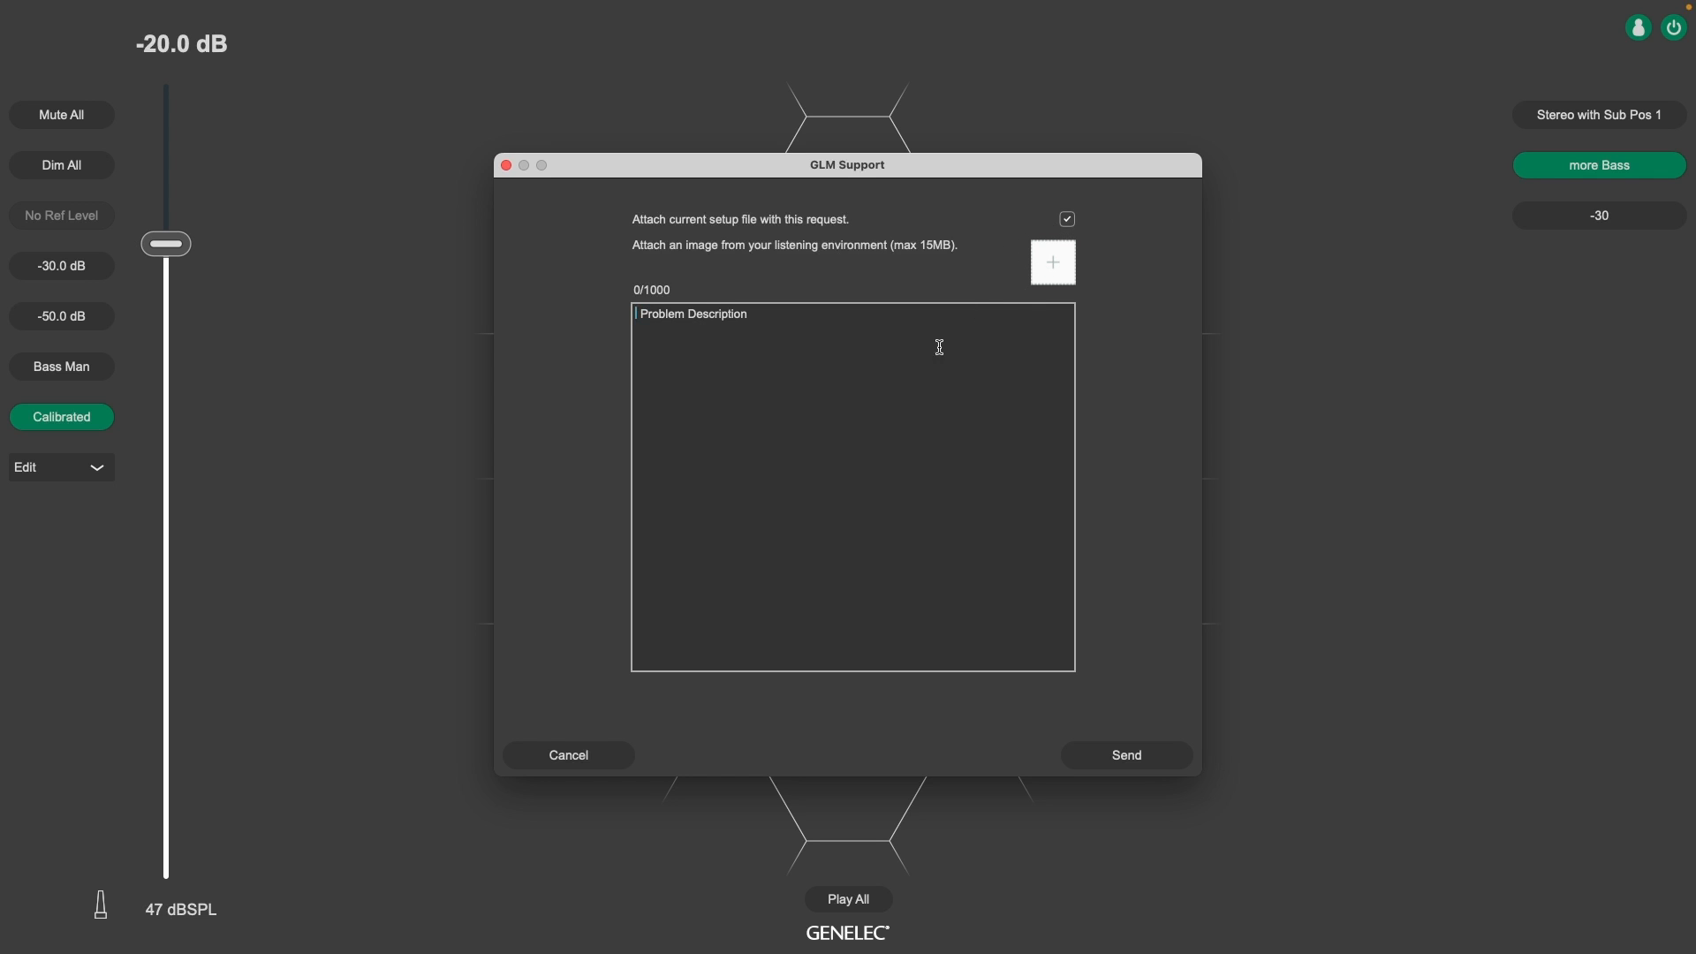
{"action": "key", "text": "Escape"}
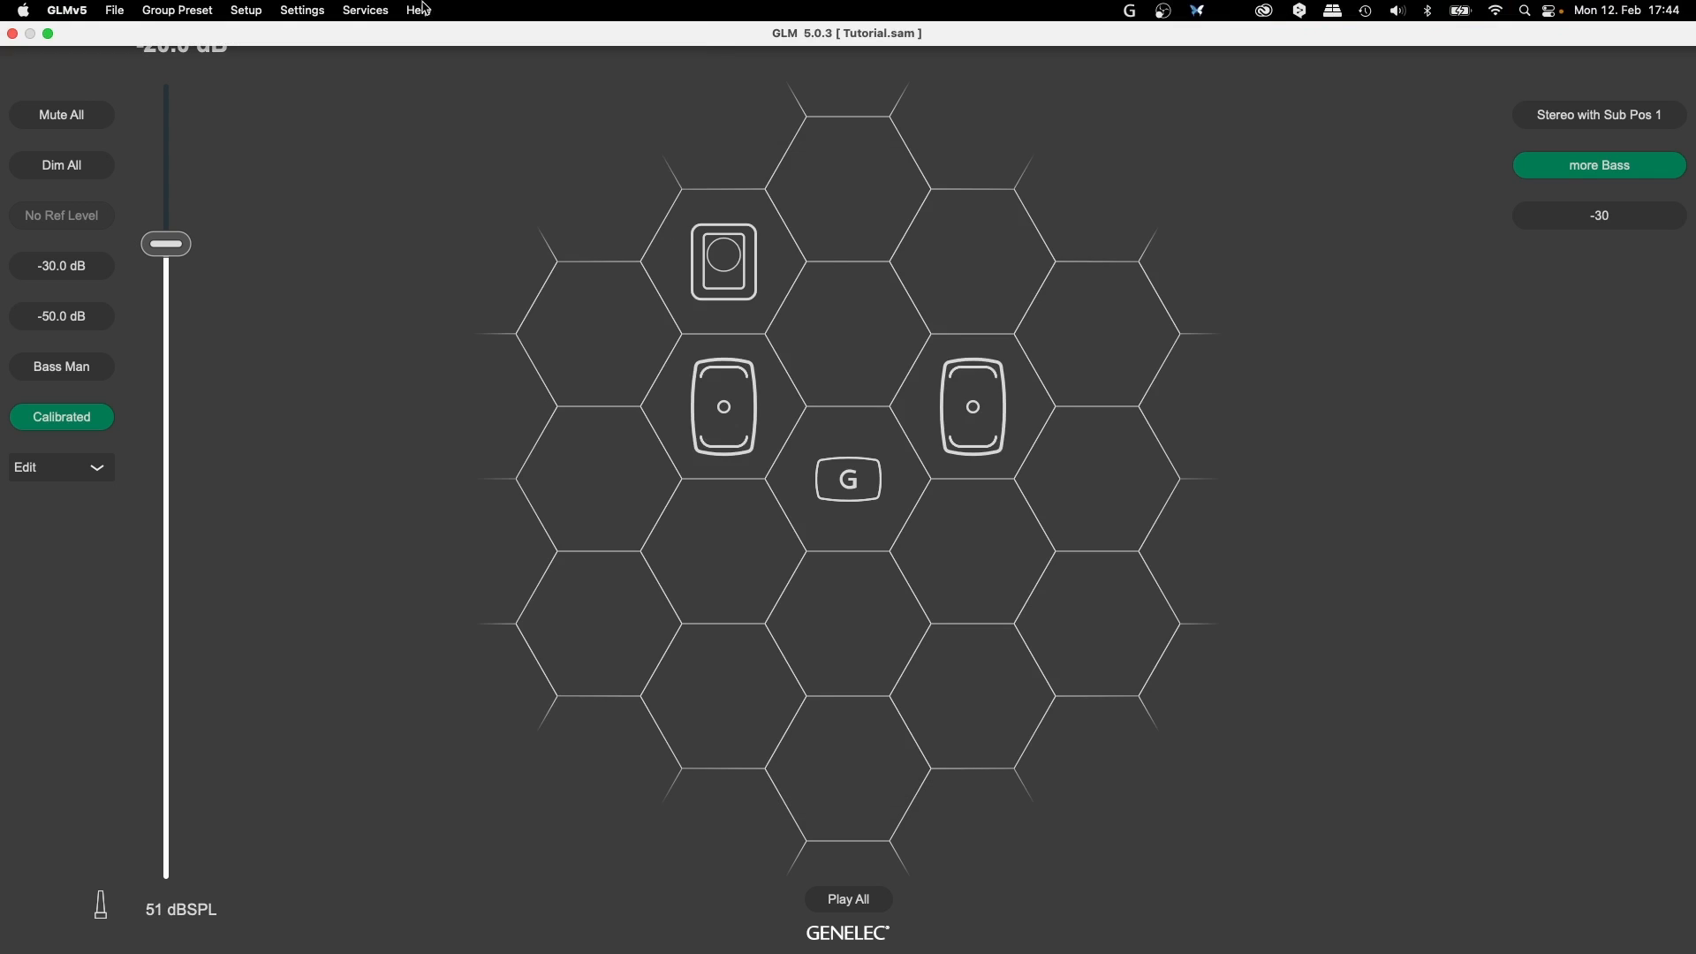
Review the GLM manual, video and setup export options, view the About GLM information and close it
{"action": "left_click", "coordinate": [420, 9]}
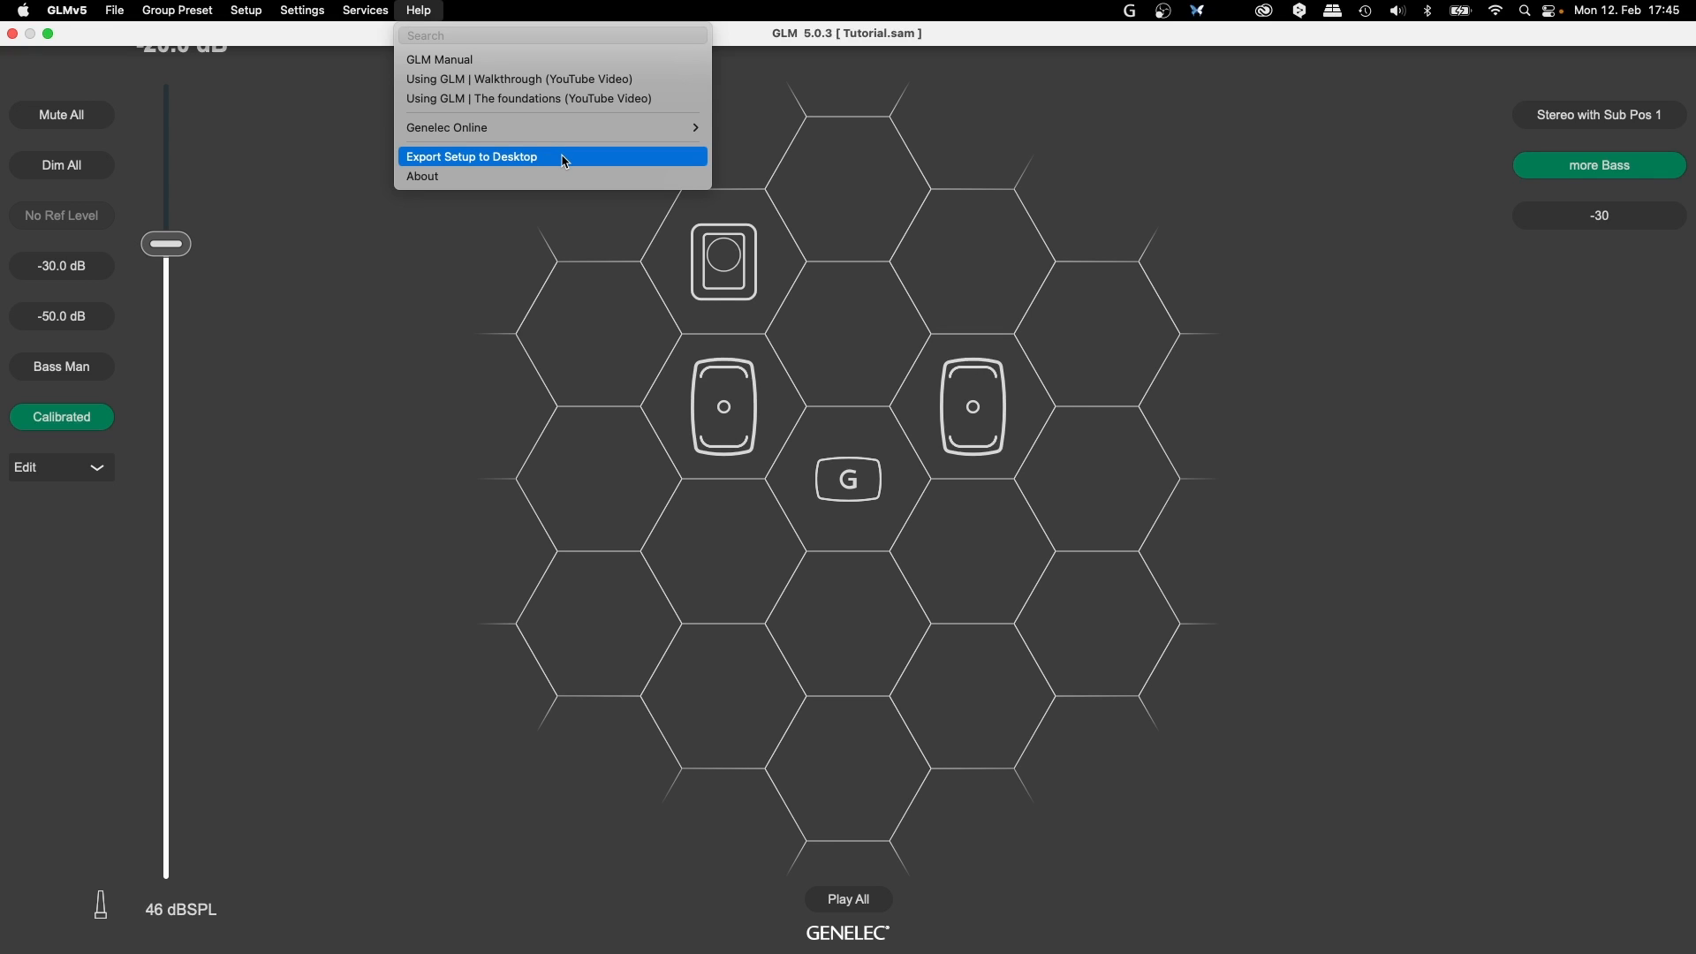
{"action": "left_click", "coordinate": [568, 178]}
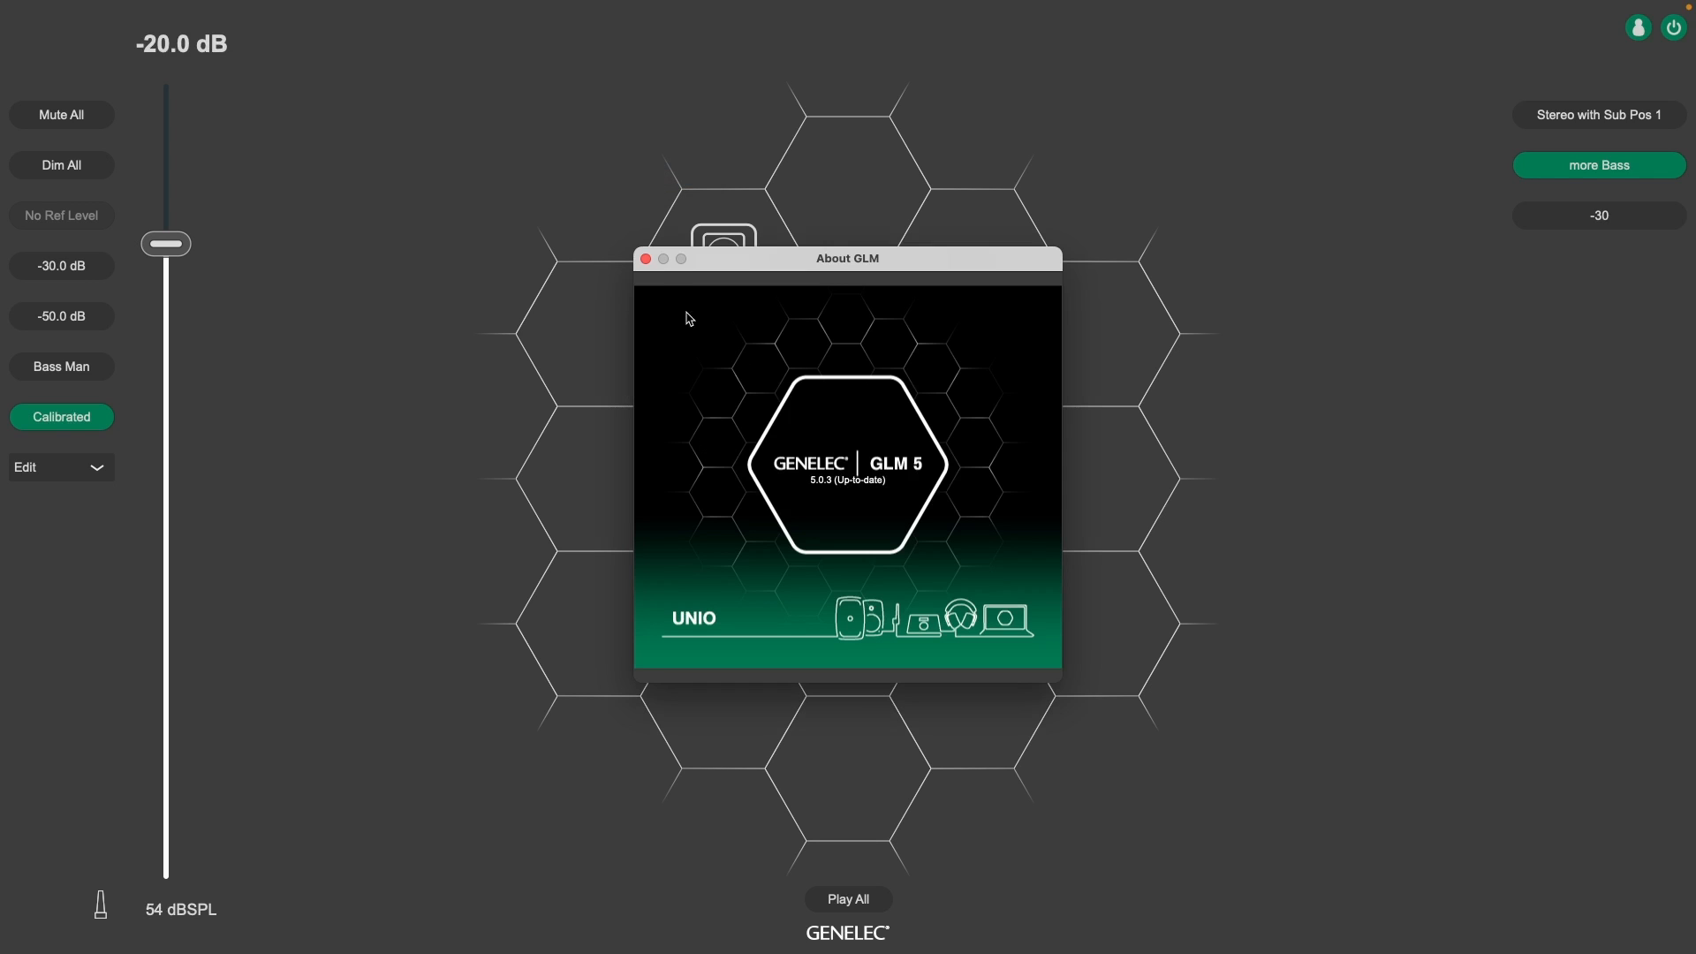
{"action": "left_click", "coordinate": [646, 259]}
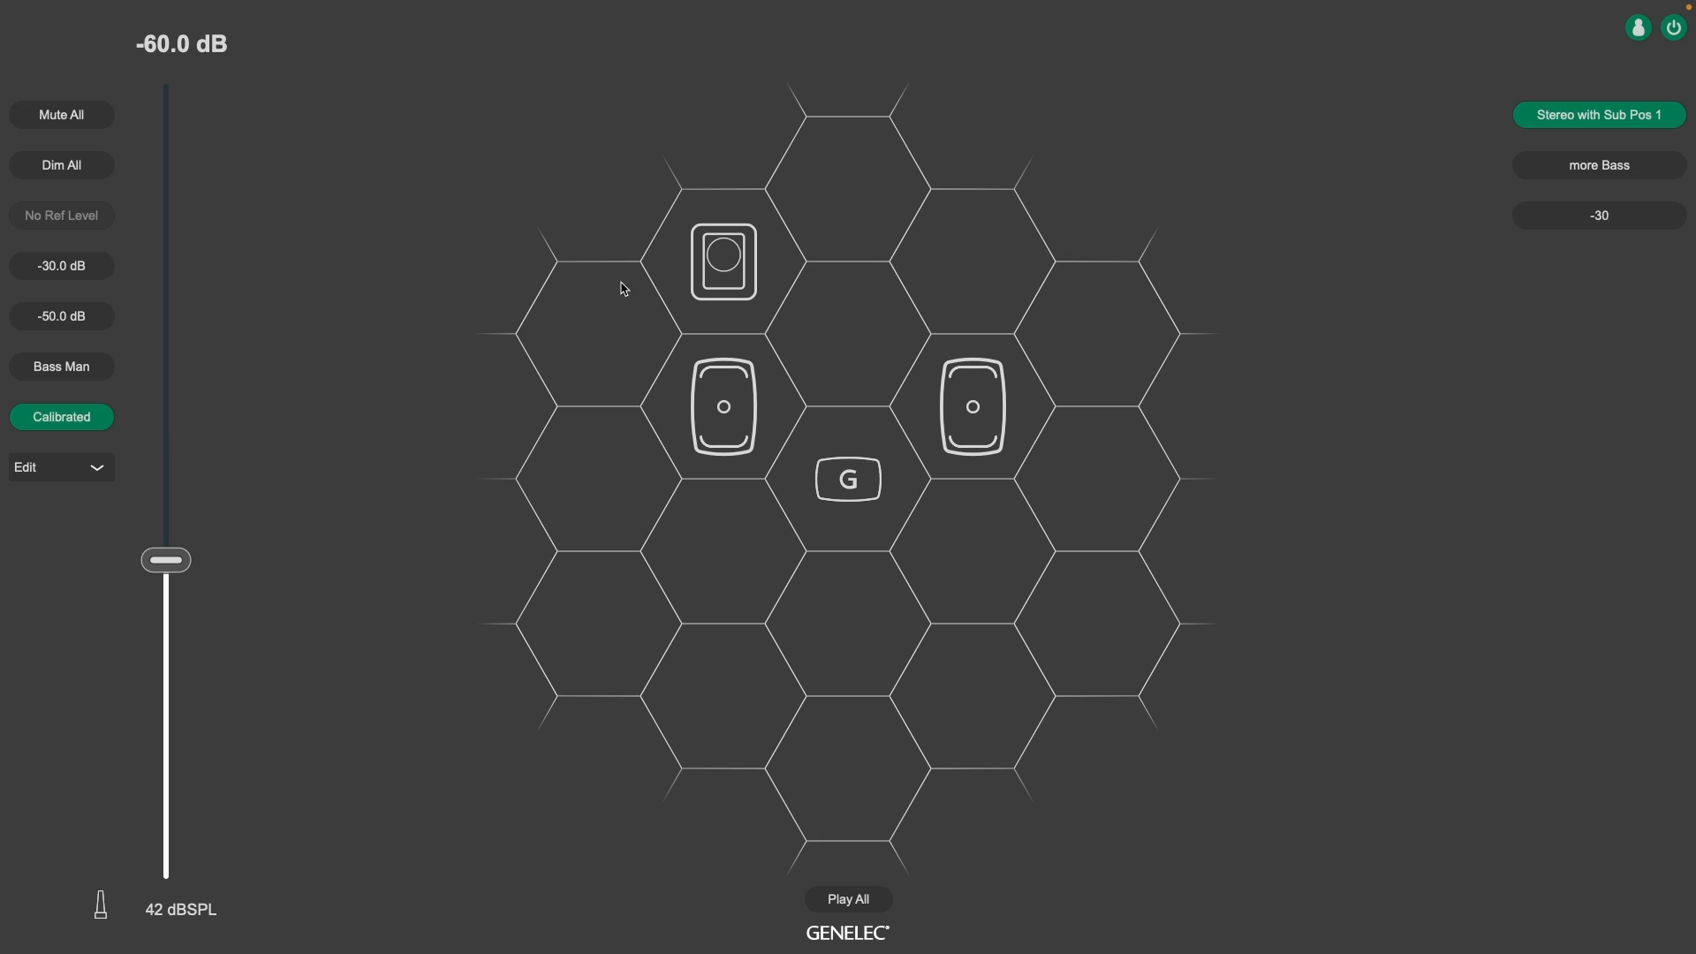
Examine the frequency responses and correction filters of the subwoofer and the left loudspeaker, closing each editor without changes
{"action": "left_click", "coordinate": [716, 284]}
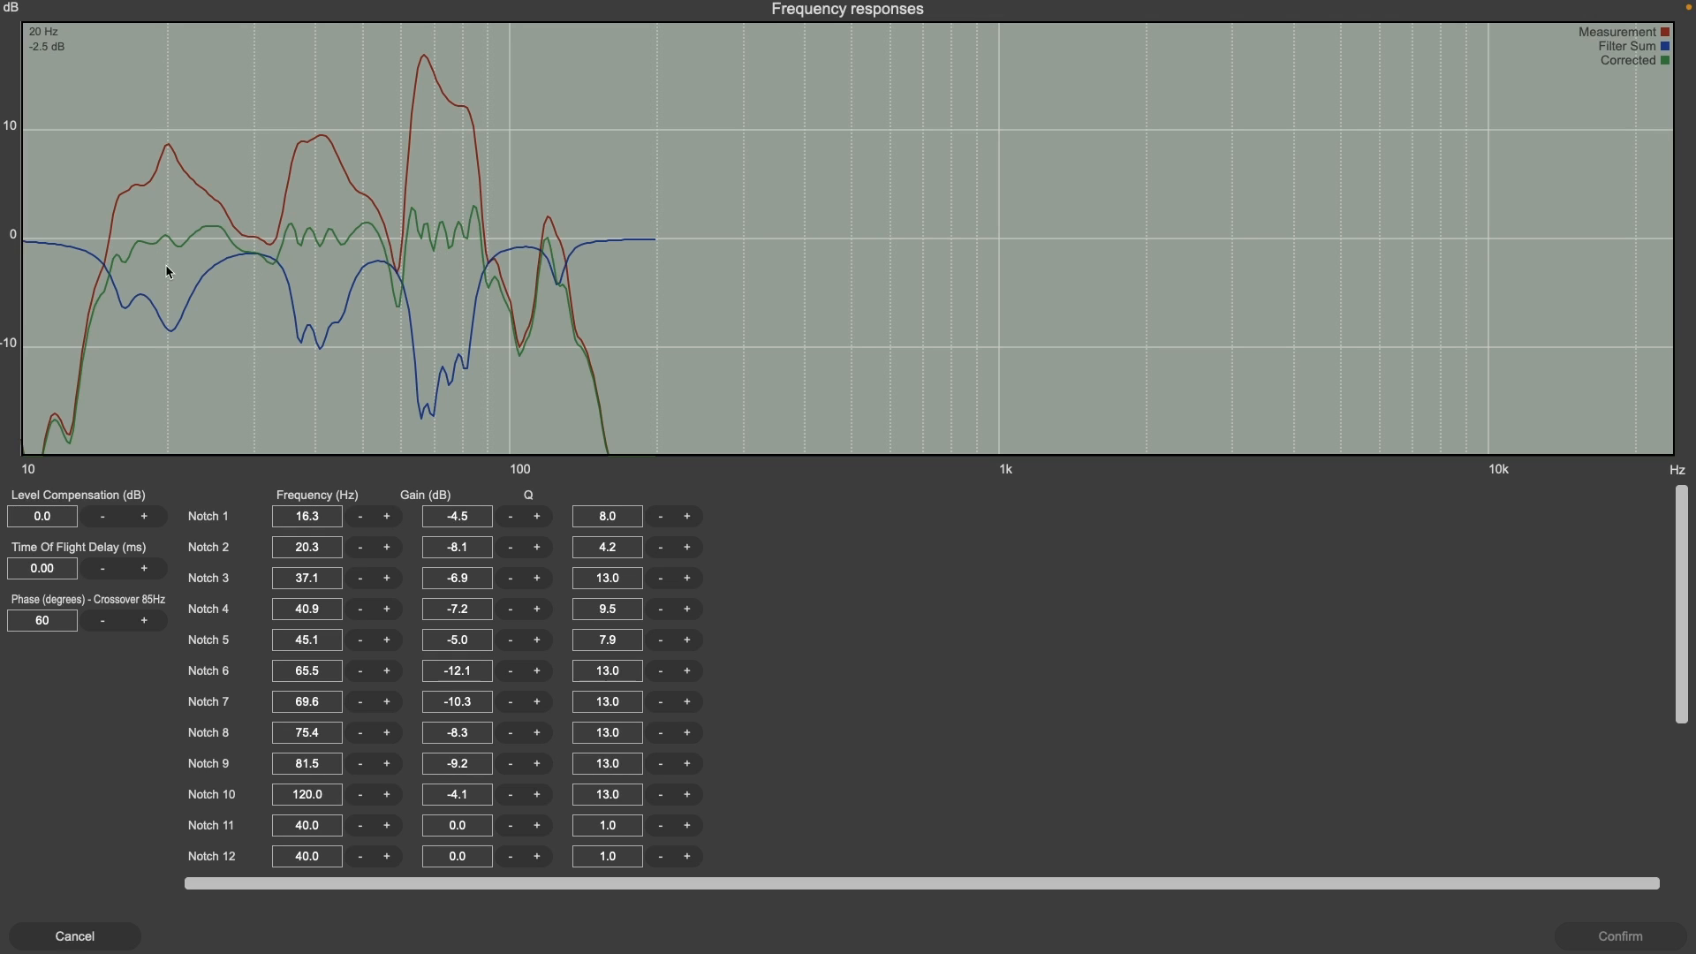
{"action": "left_click", "coordinate": [118, 934]}
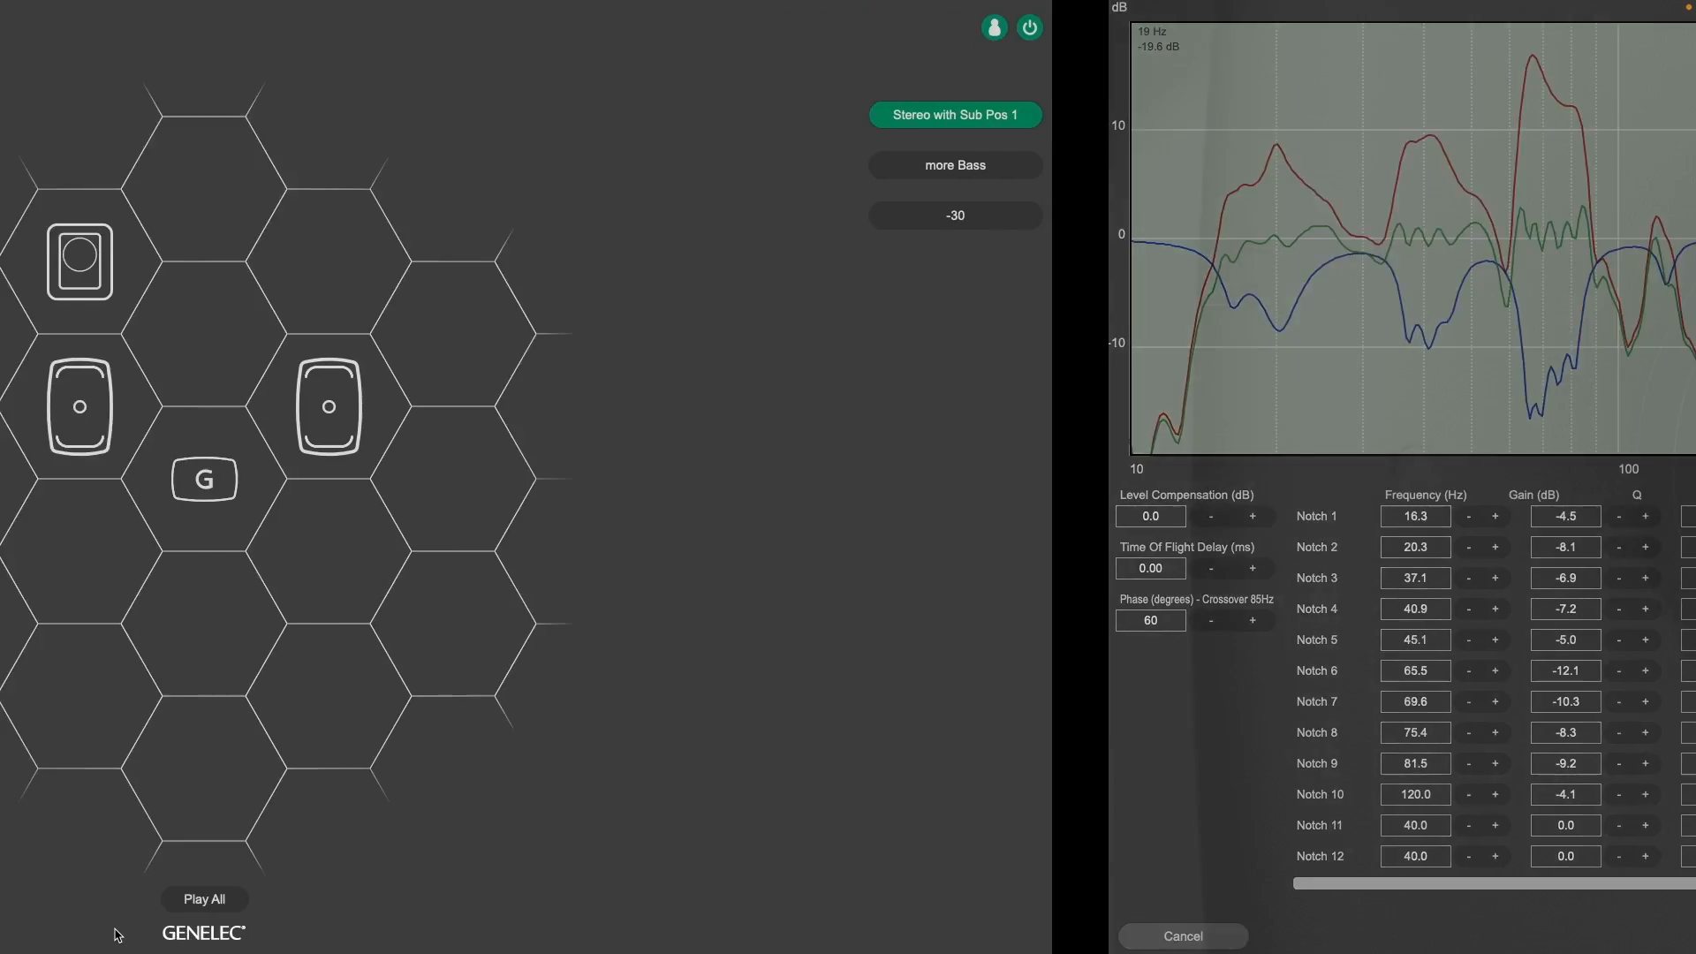
{"action": "left_click", "coordinate": [728, 433]}
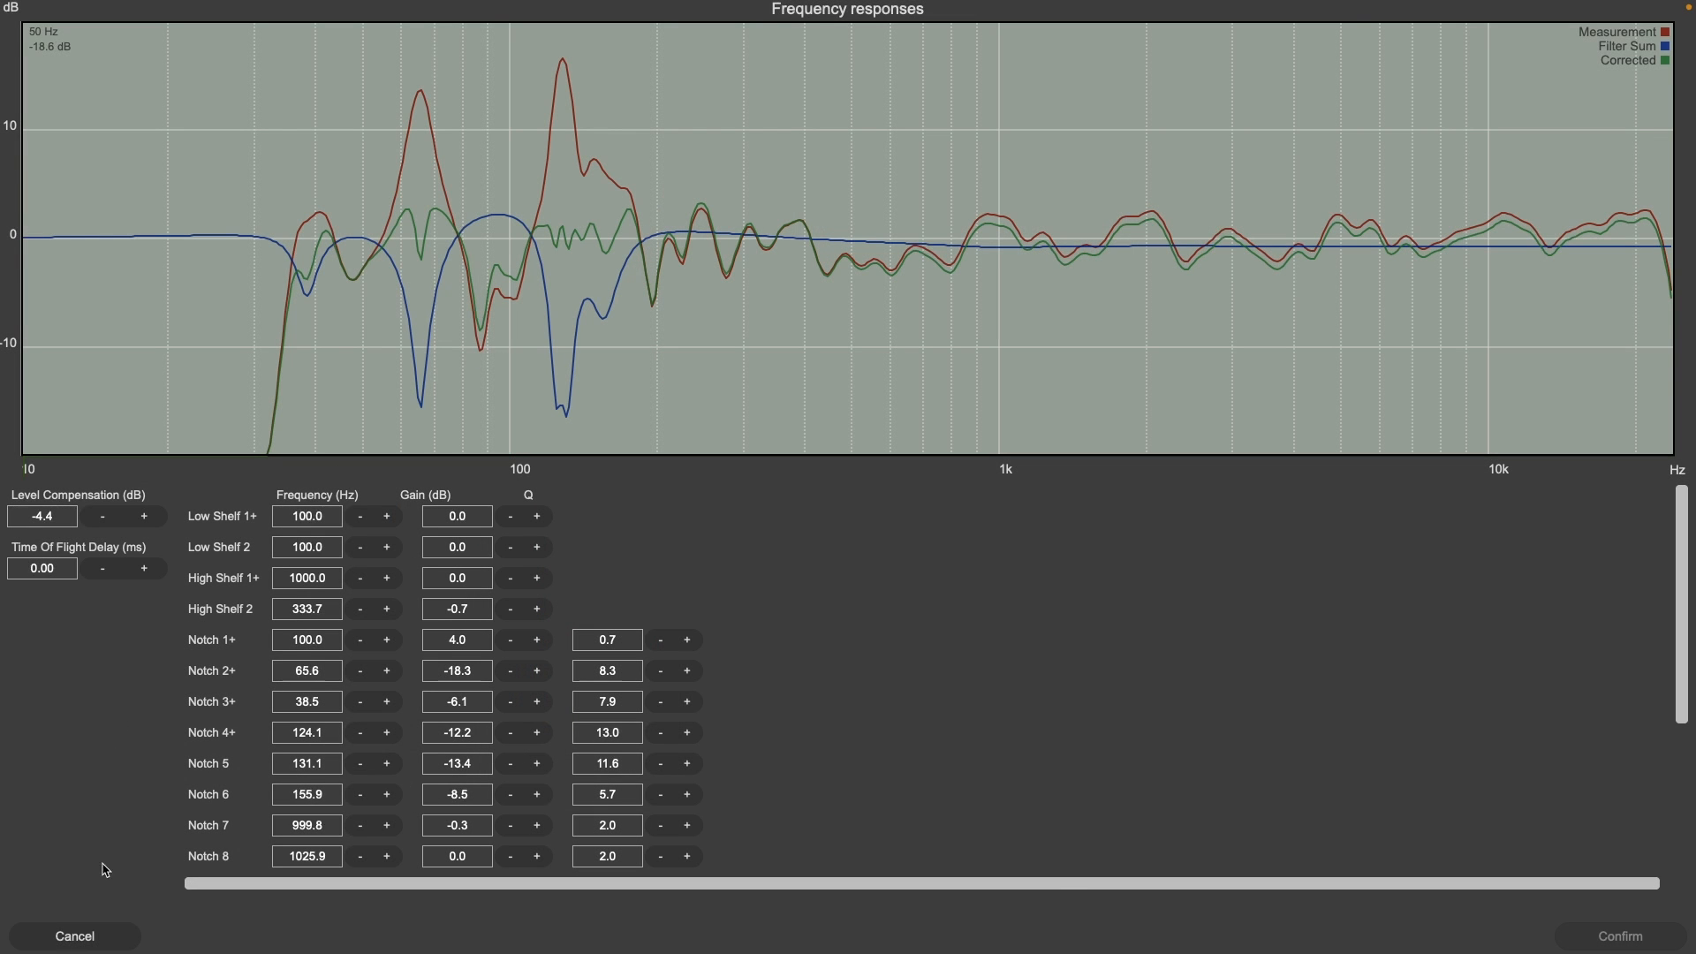
{"action": "left_click", "coordinate": [113, 929]}
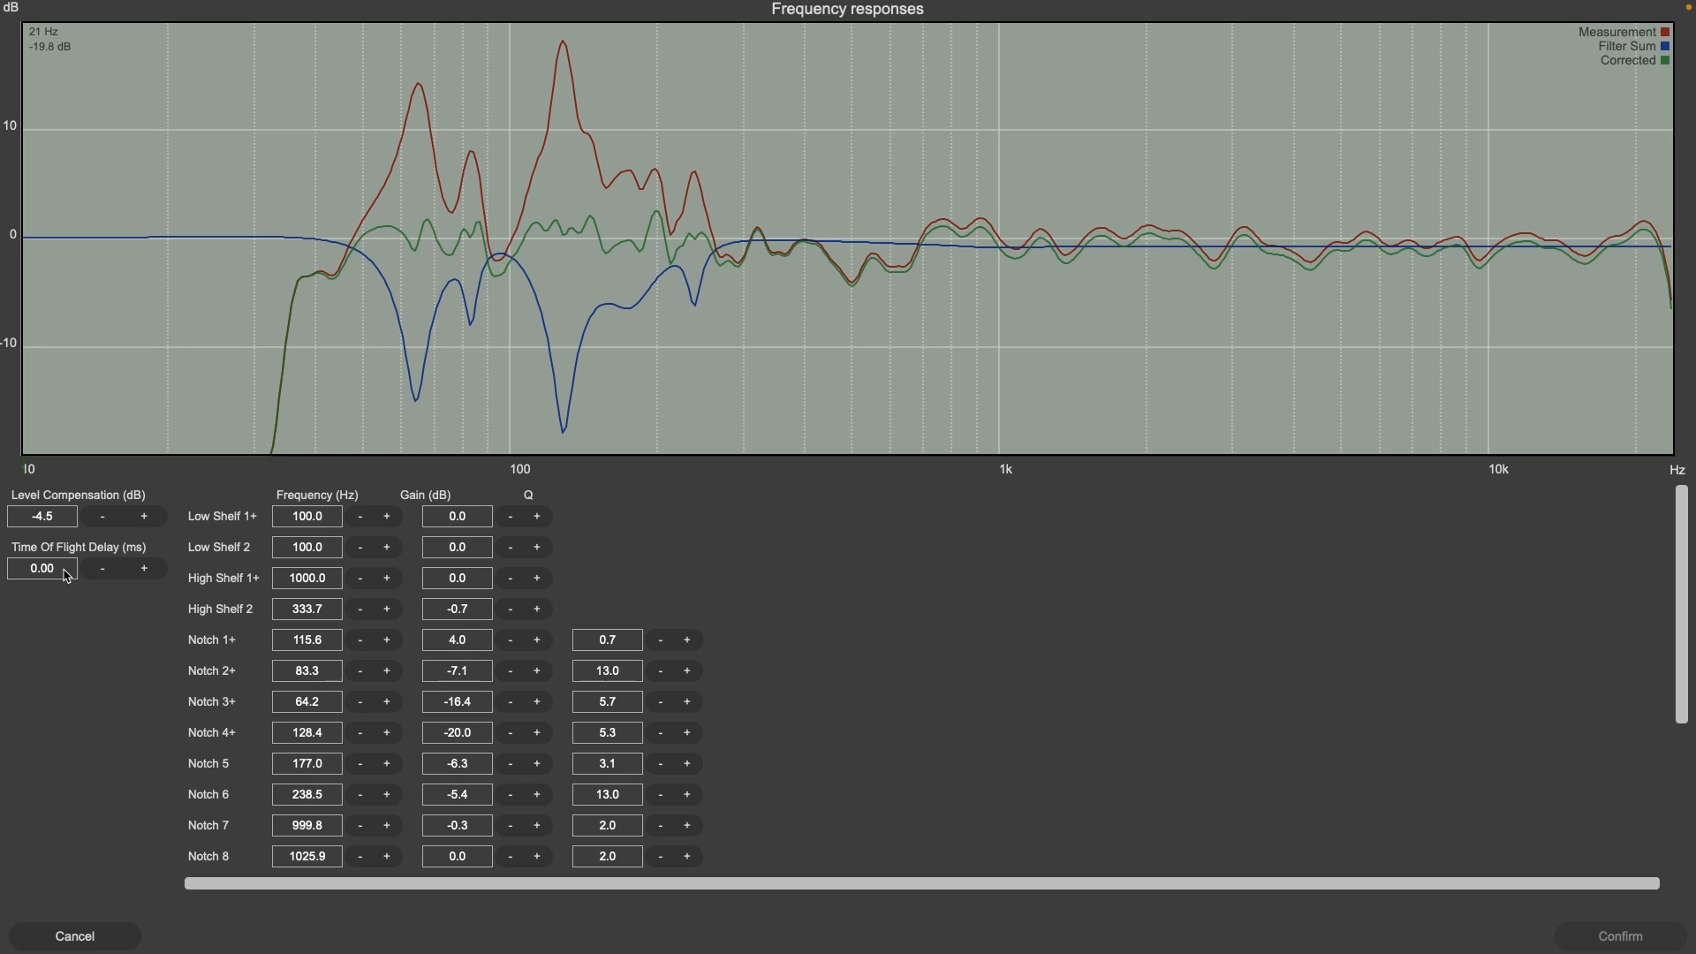
Compare the Time Of Flight Delay settings of the right and left loudspeakers and leave both editors without changes
{"action": "left_click", "coordinate": [104, 933]}
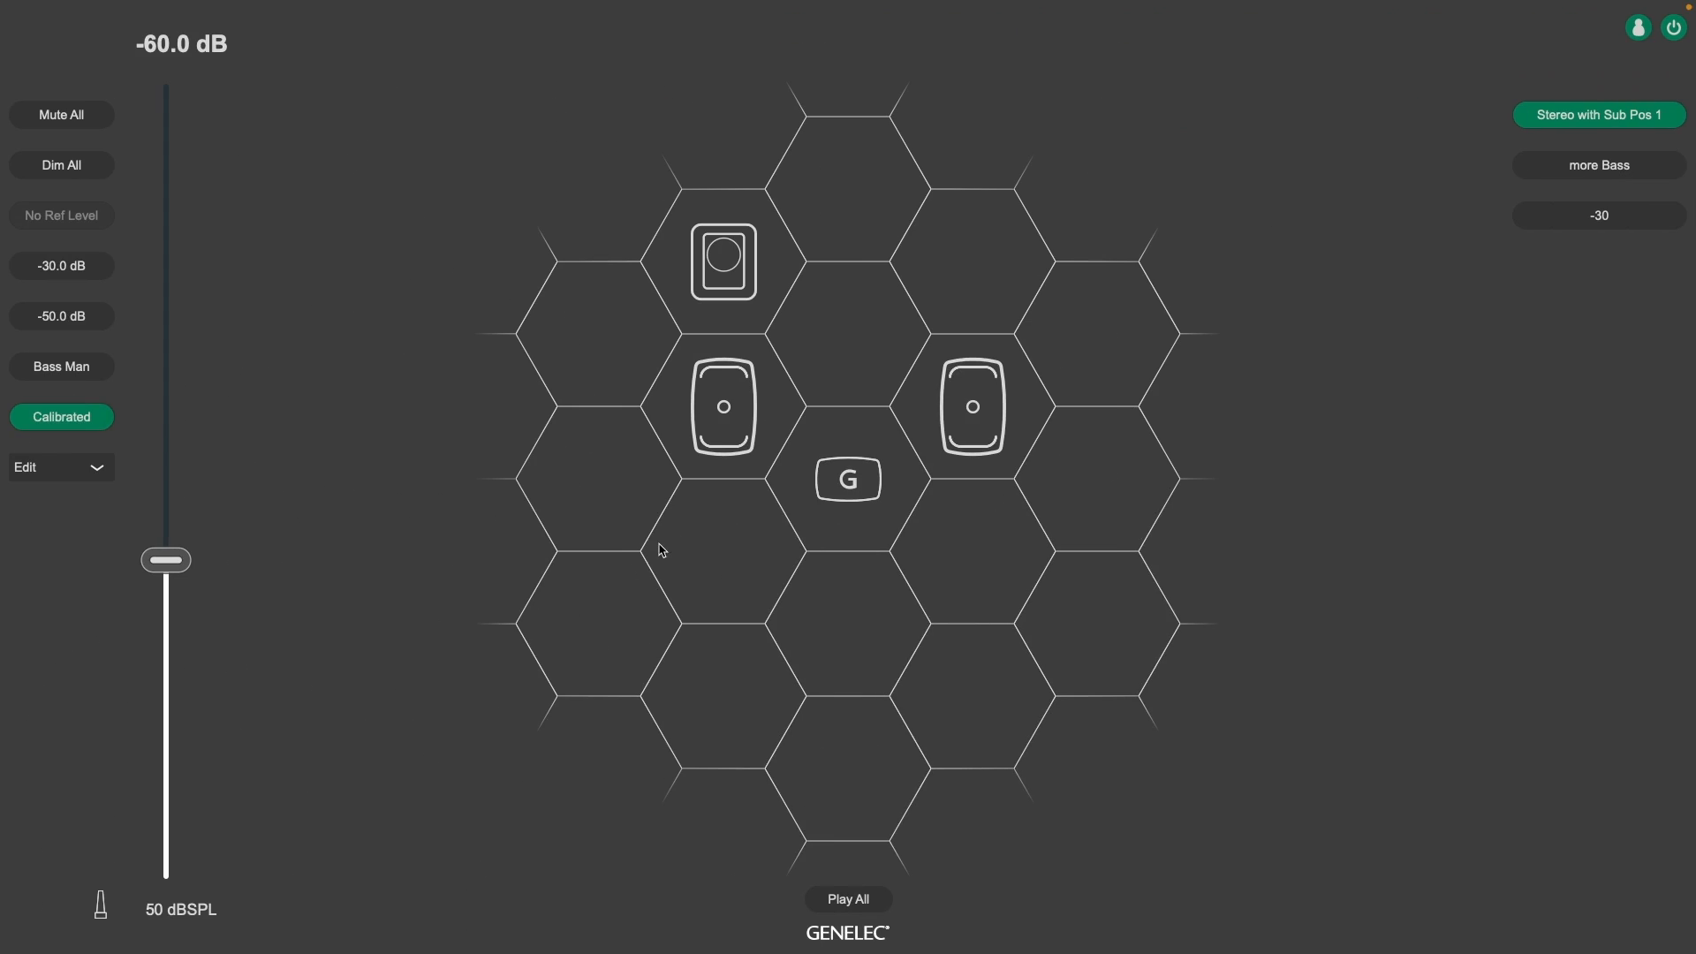
{"action": "left_click", "coordinate": [722, 436]}
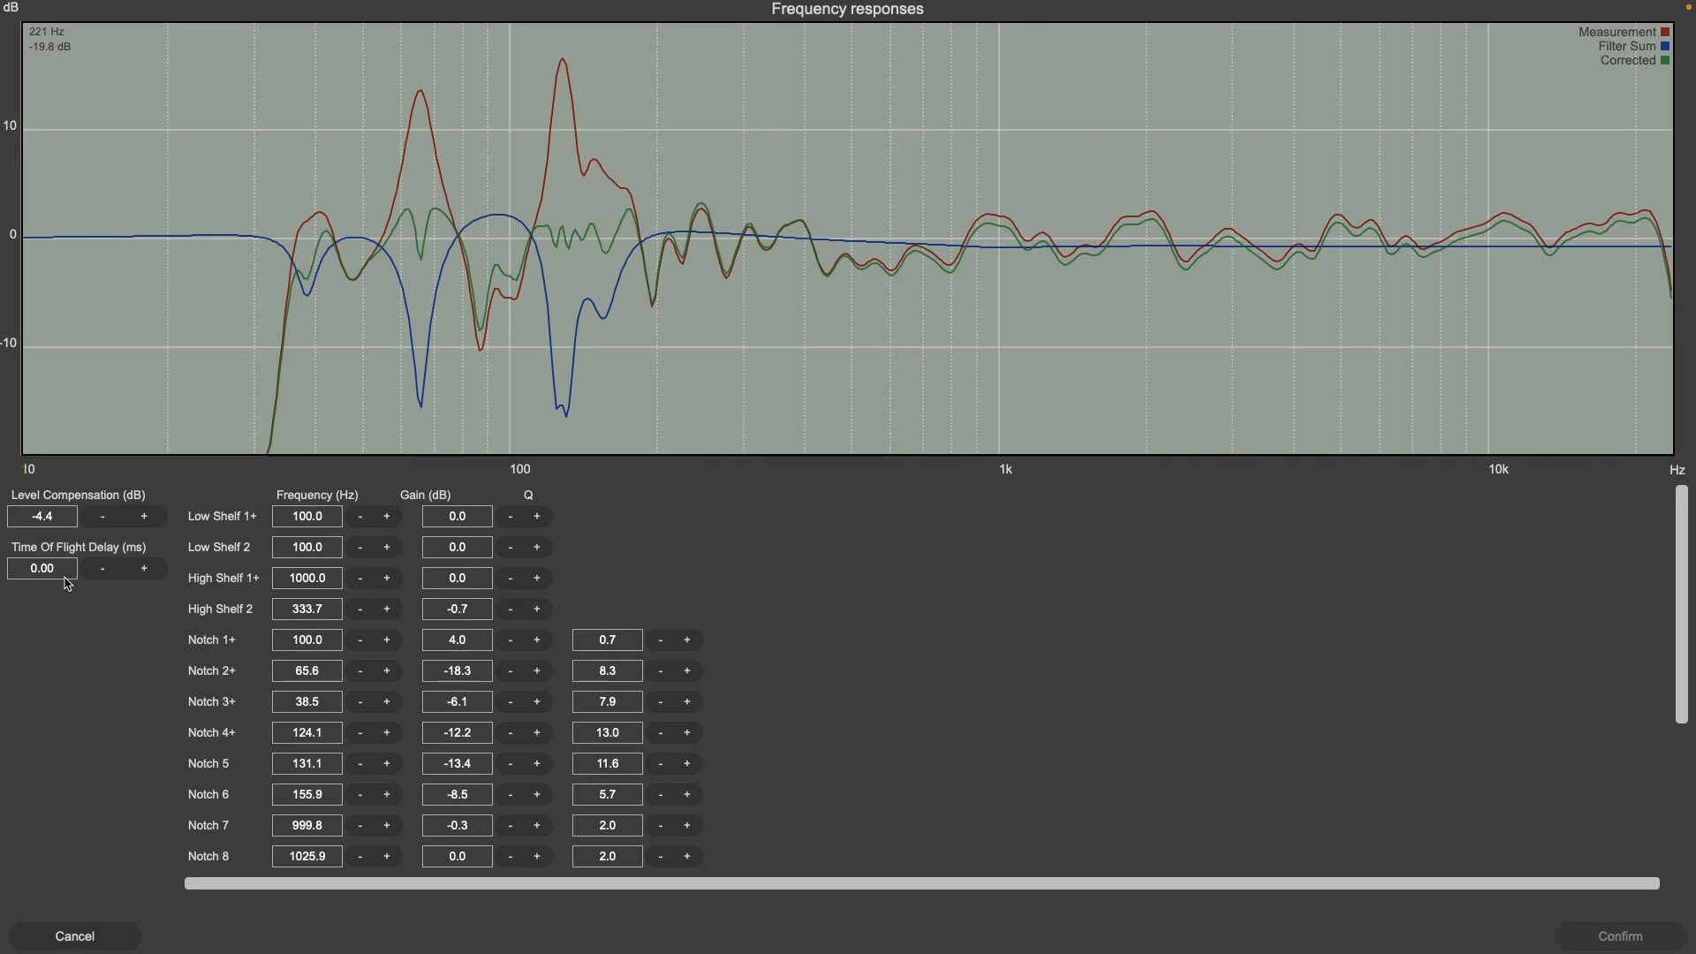
{"action": "left_click", "coordinate": [112, 936]}
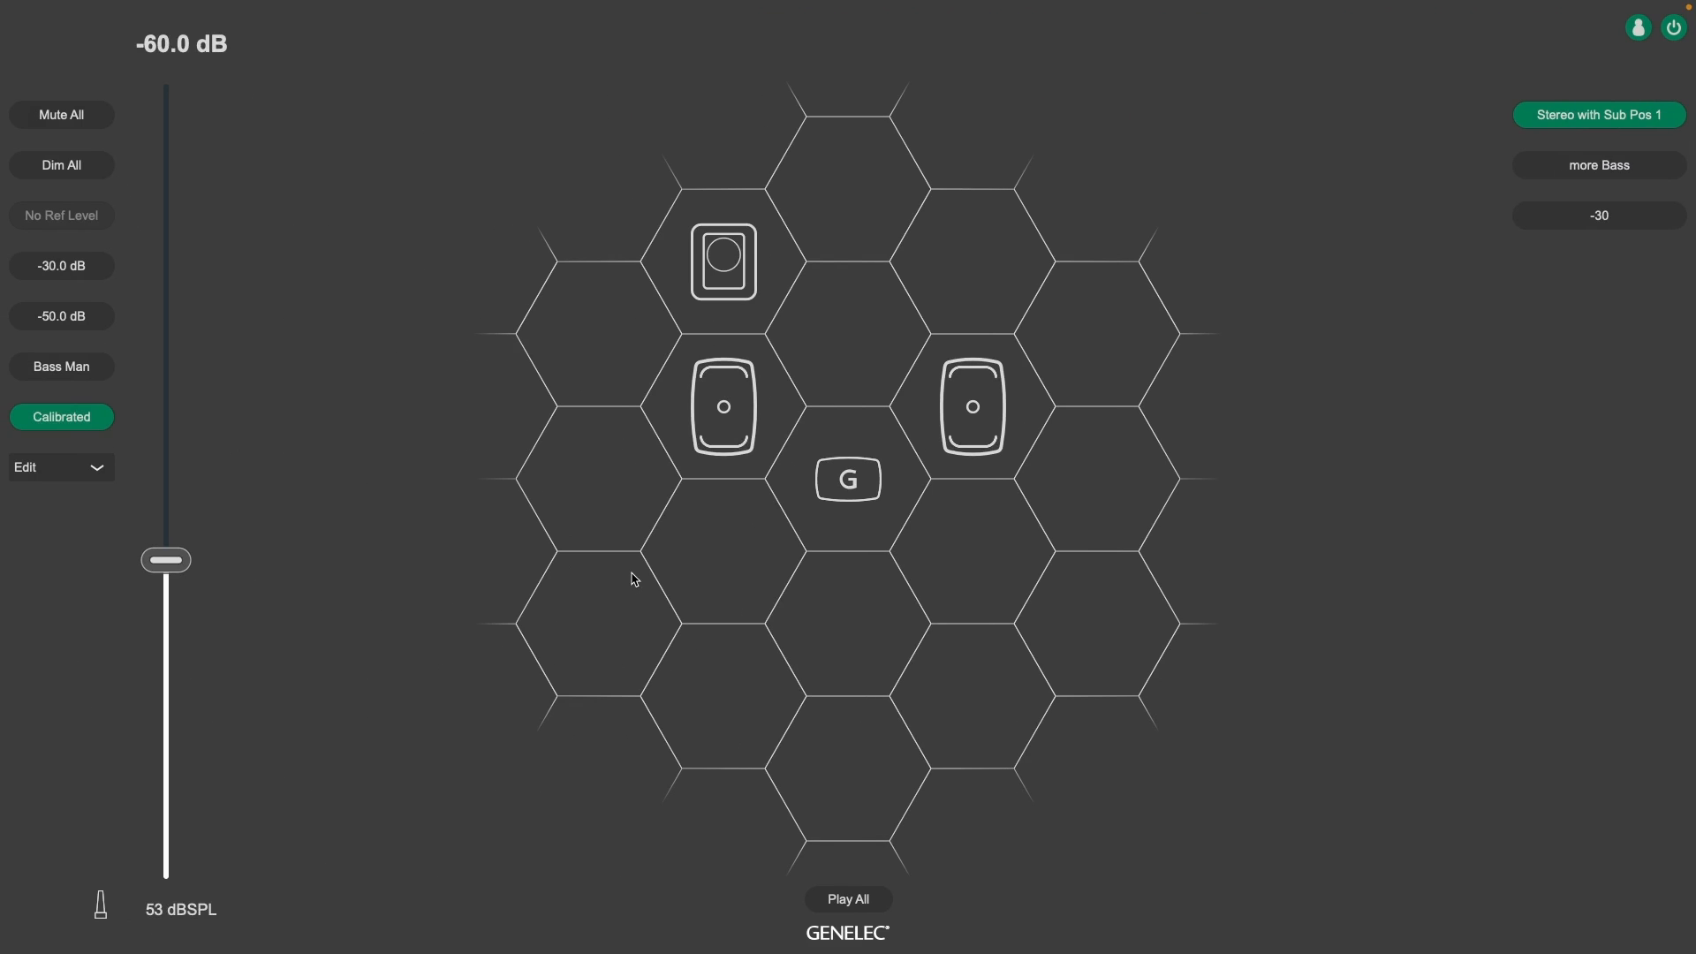
Open the left loudspeaker's frequency response editor and examine its correction curves and the full list of notch filters
{"action": "left_click", "coordinate": [706, 442]}
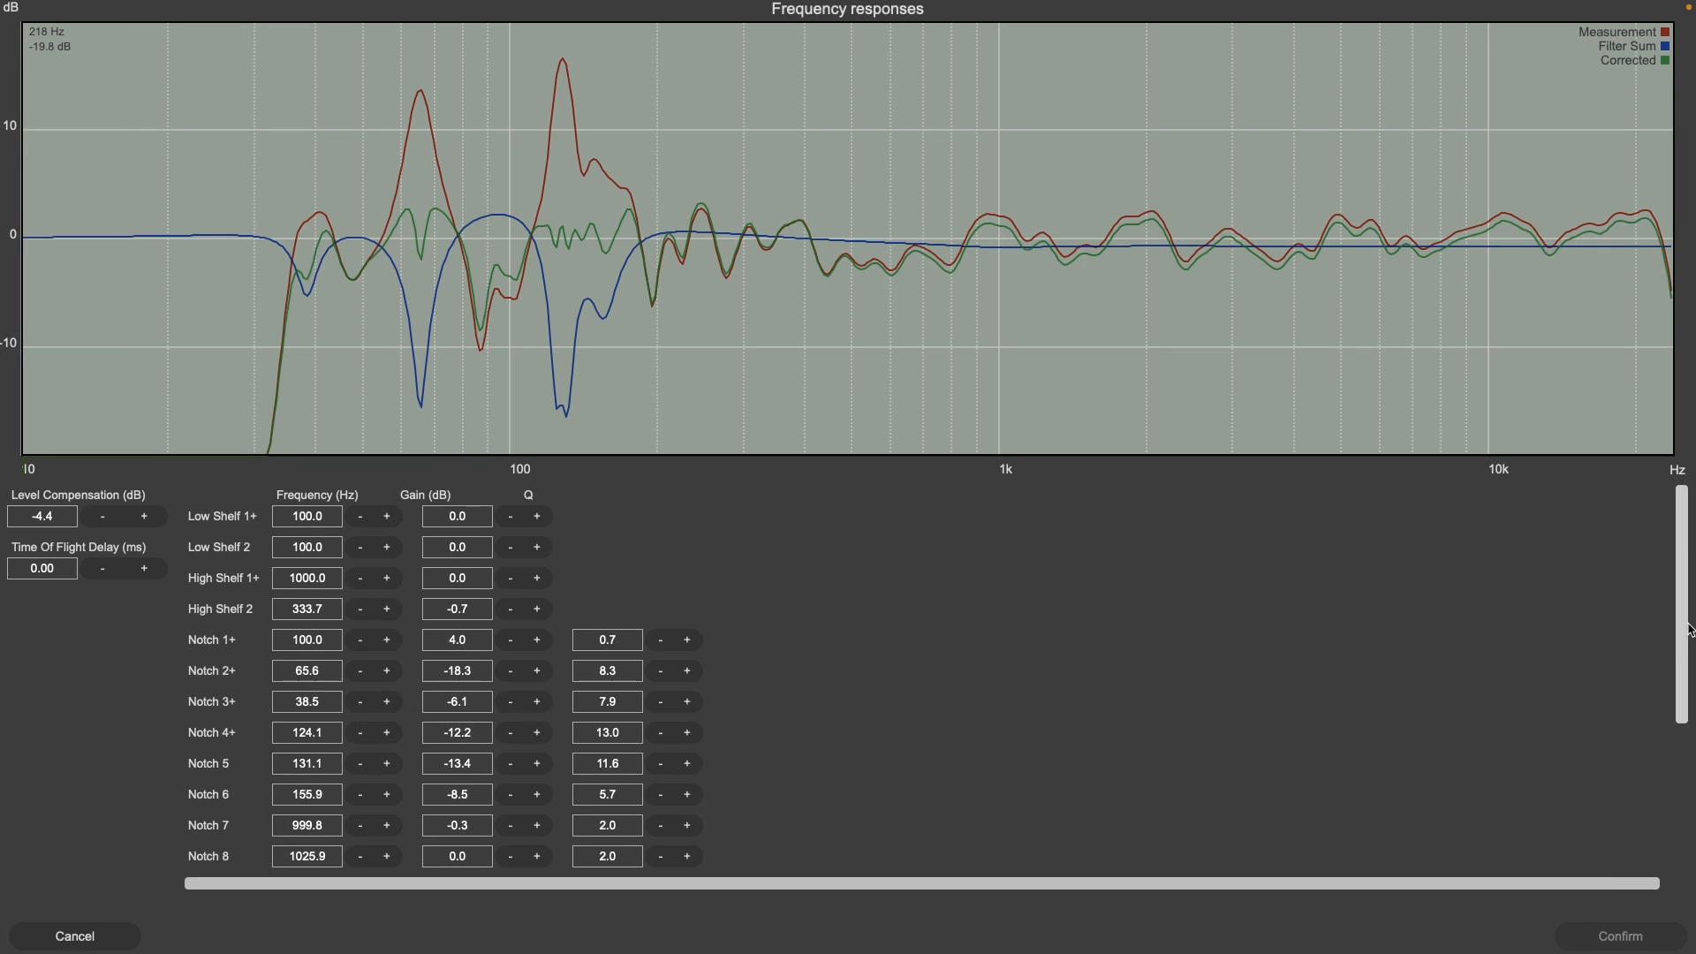
{"action": "left_click_drag", "start_coordinate": [1686, 630], "coordinate": [1687, 783]}
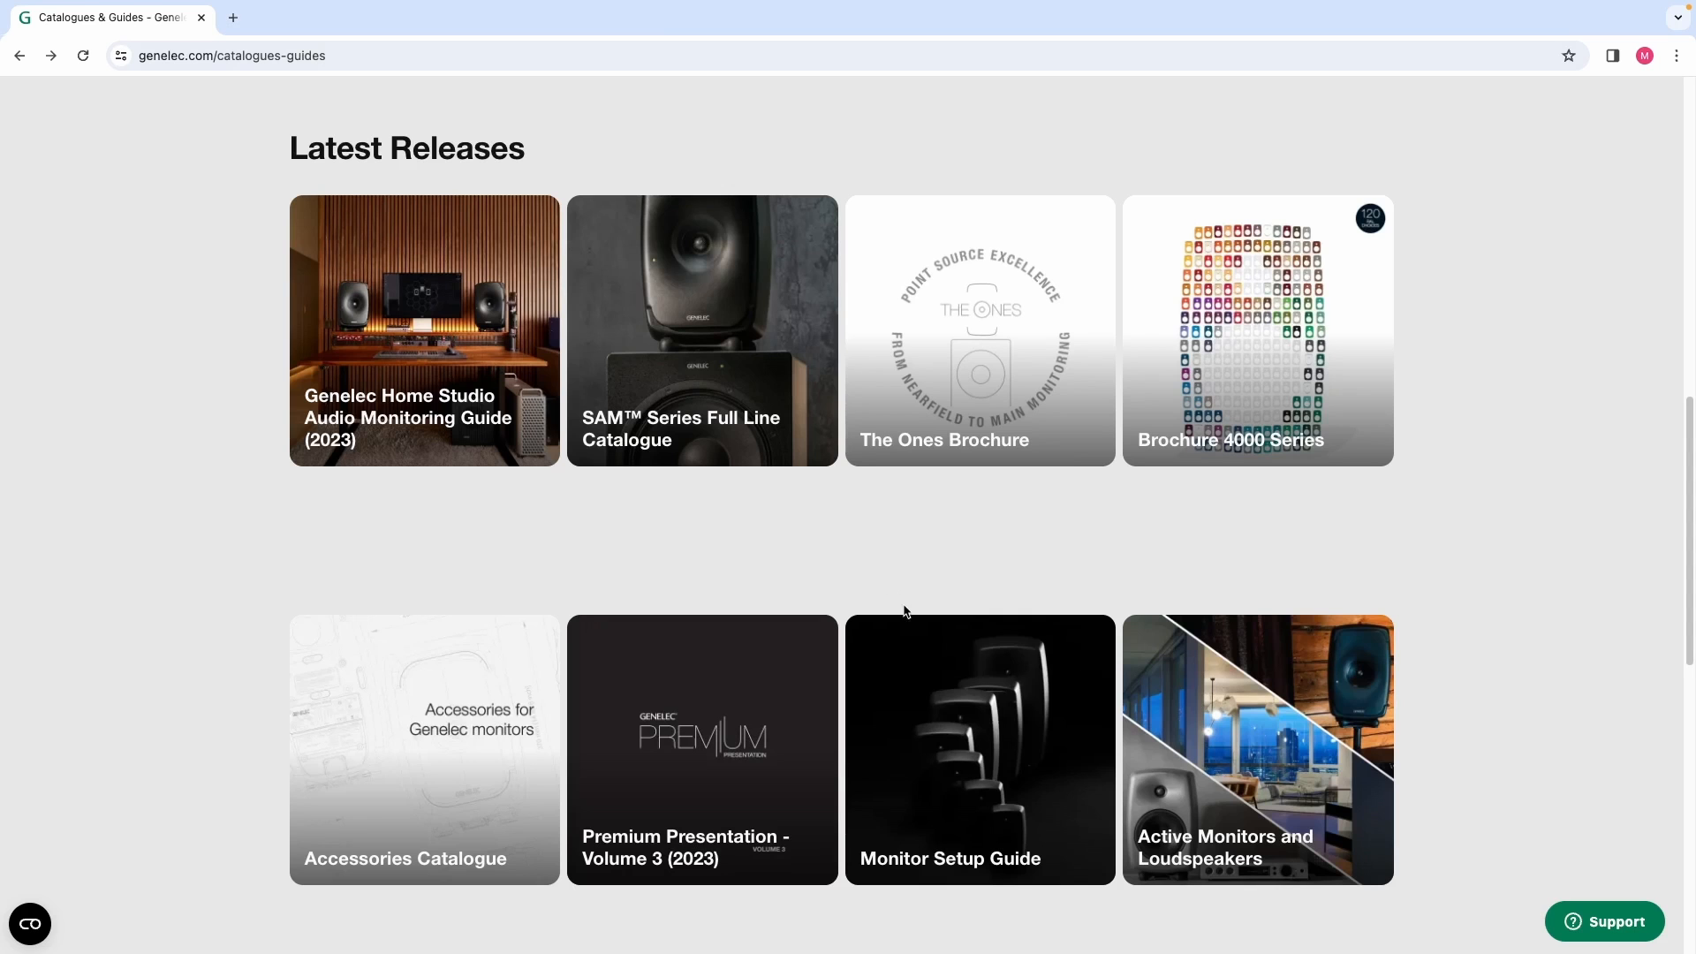
Switch to the browser to view page 5 of Genelec's Monitor Setup Guide, and review the waterfall and resonance decay plots in the GRADE report
{"action": "left_click", "coordinate": [915, 643]}
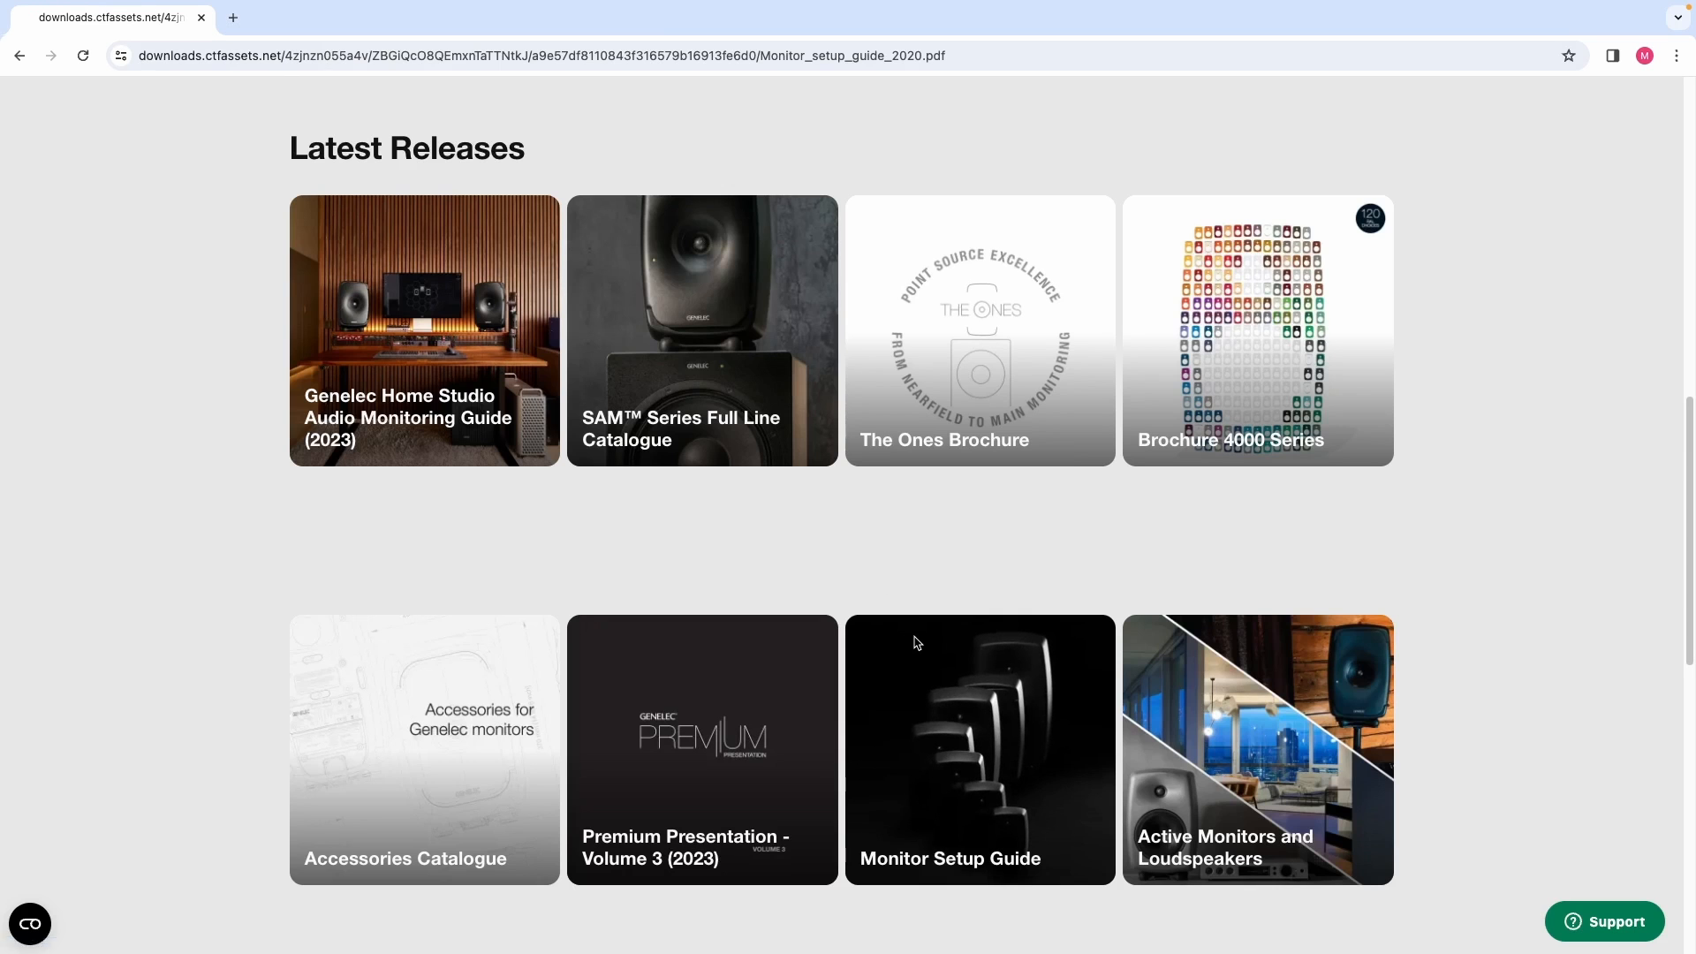
{"action": "left_click_drag", "start_coordinate": [262, 258], "coordinate": [259, 356]}
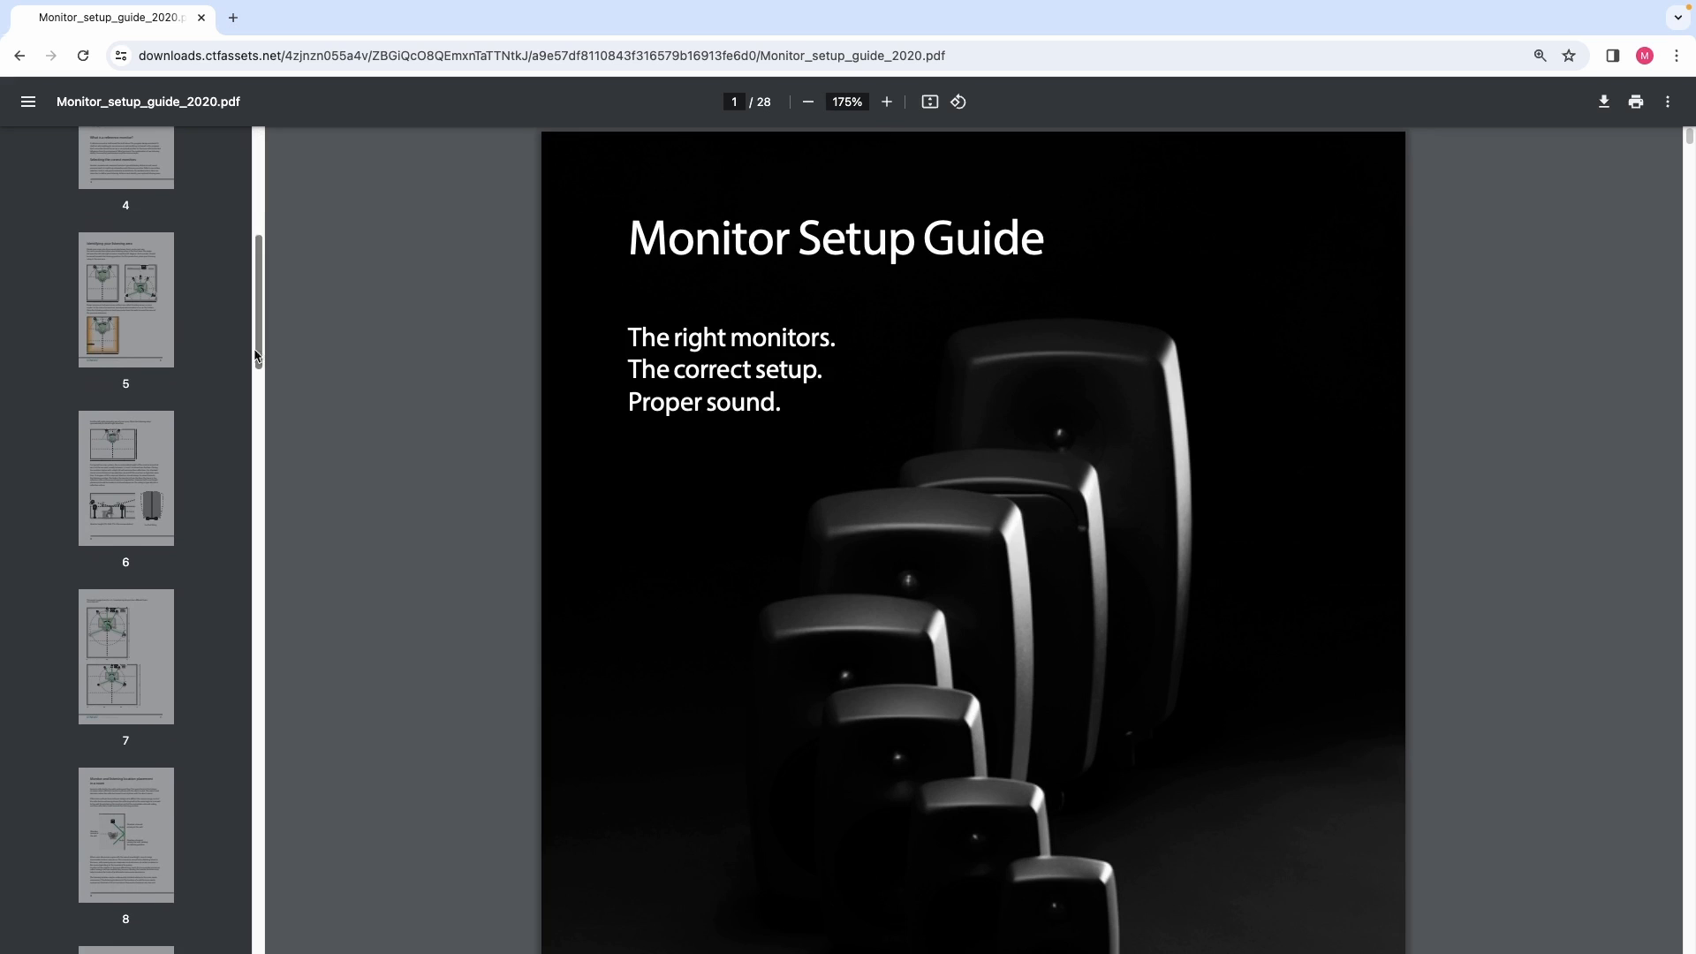
{"action": "left_click", "coordinate": [135, 325]}
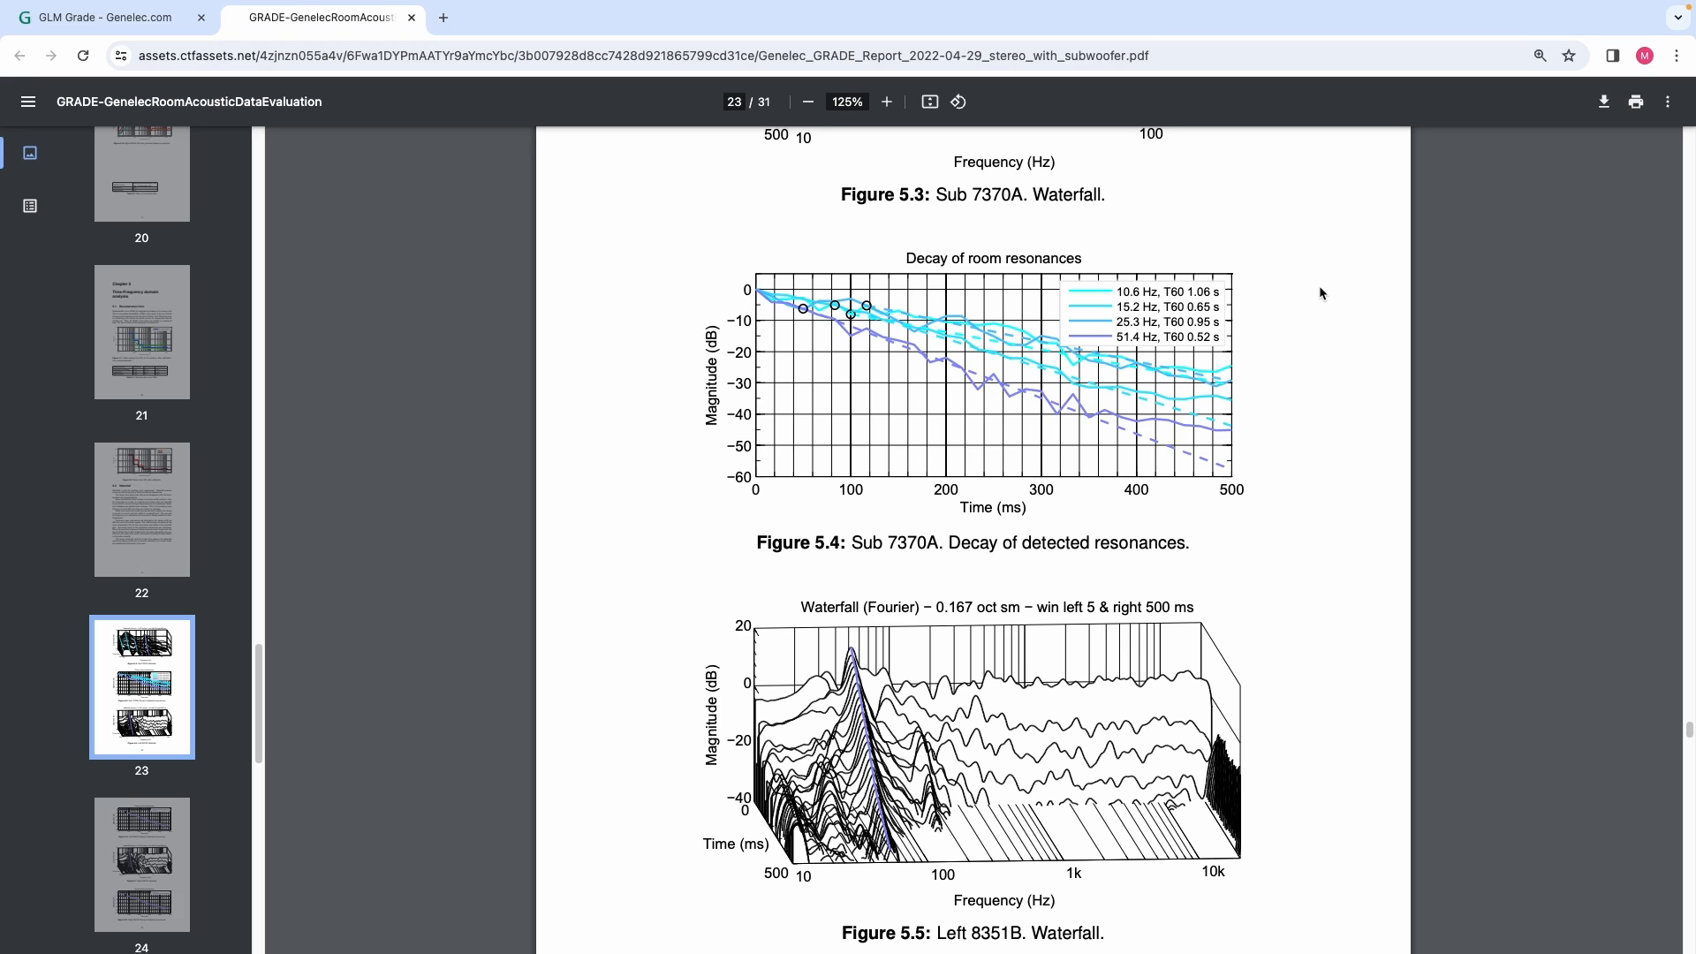
{"action": "scroll", "coordinate": [1318, 285], "scroll_direction": "down", "scroll_amount": 7}
{"action": "scroll", "coordinate": [1319, 287], "scroll_direction": "down", "scroll_amount": 4}
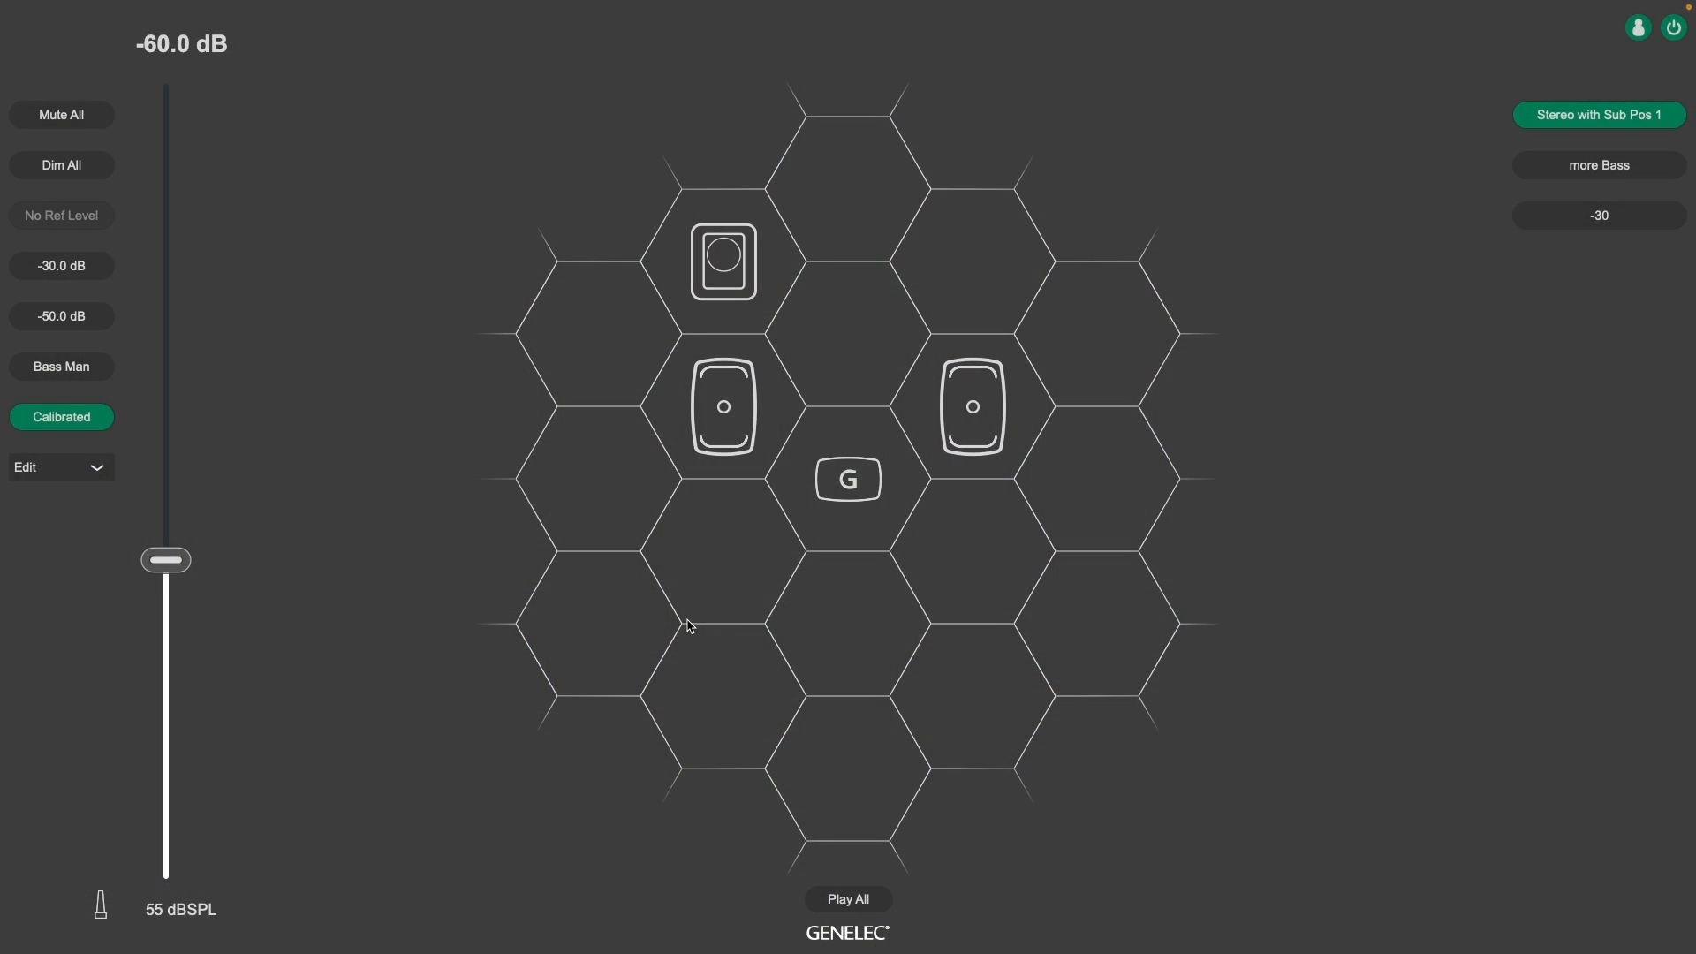
Switch to GLM, open the group preset's standard loudness SPL calibration and review the available standards, keeping EBU R128
{"action": "mouse_move", "coordinate": [349, 4]}
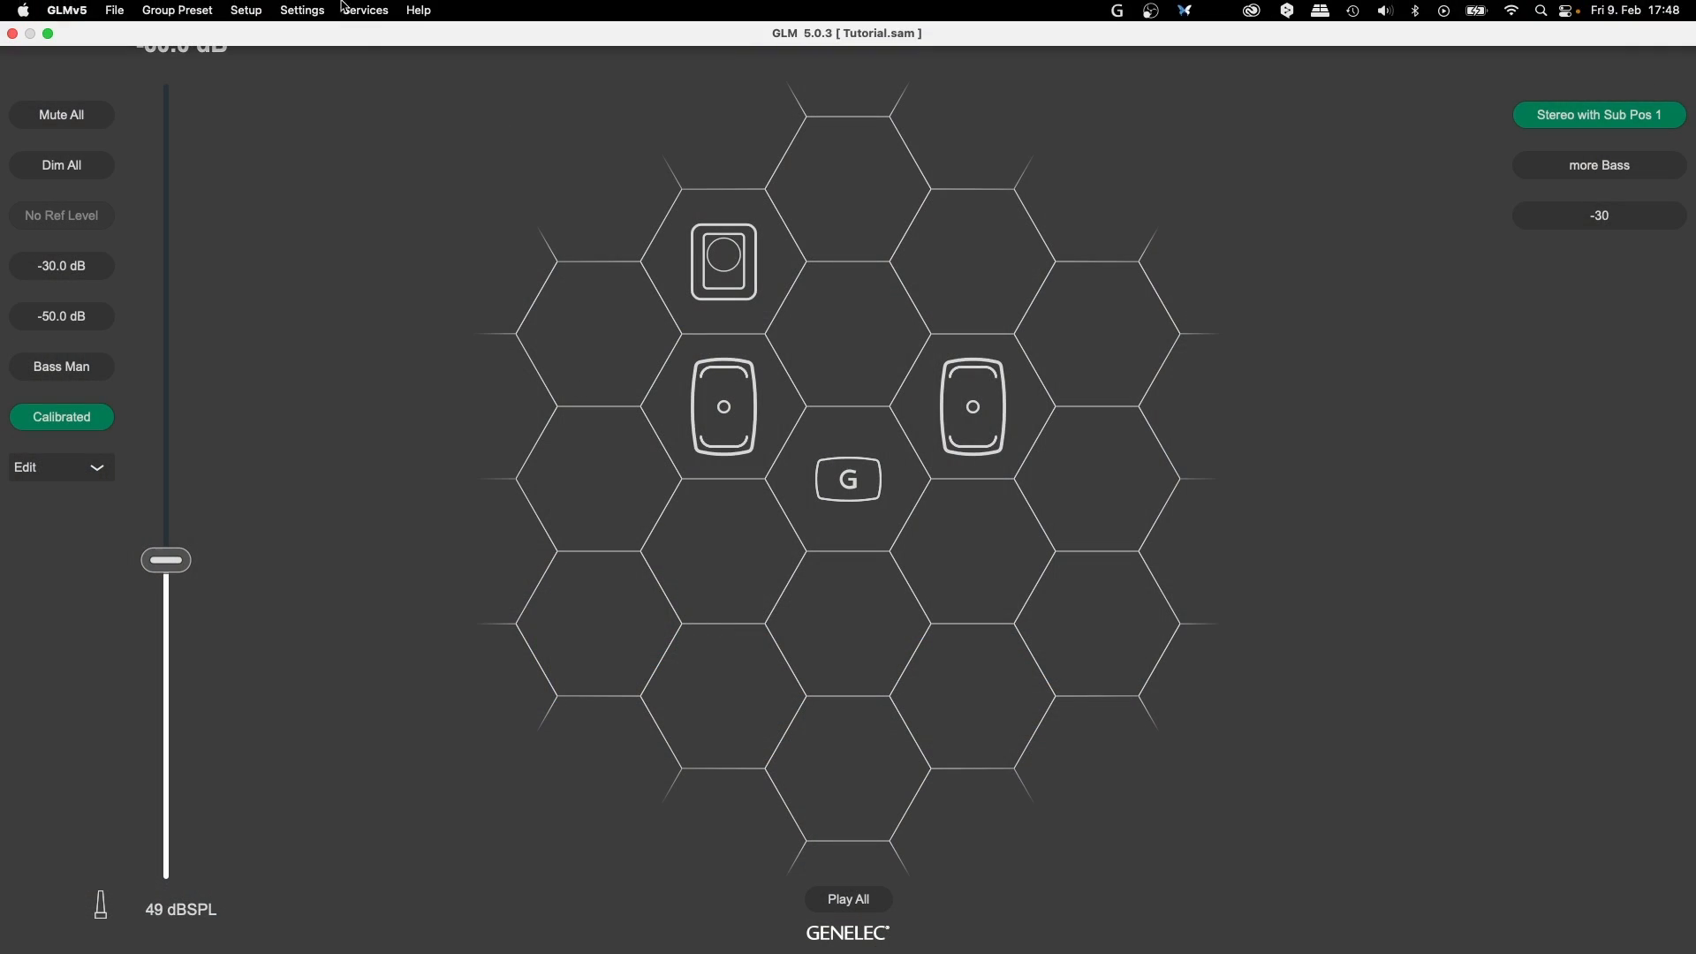
{"action": "left_click", "coordinate": [215, 8]}
{"action": "left_click", "coordinate": [265, 174]}
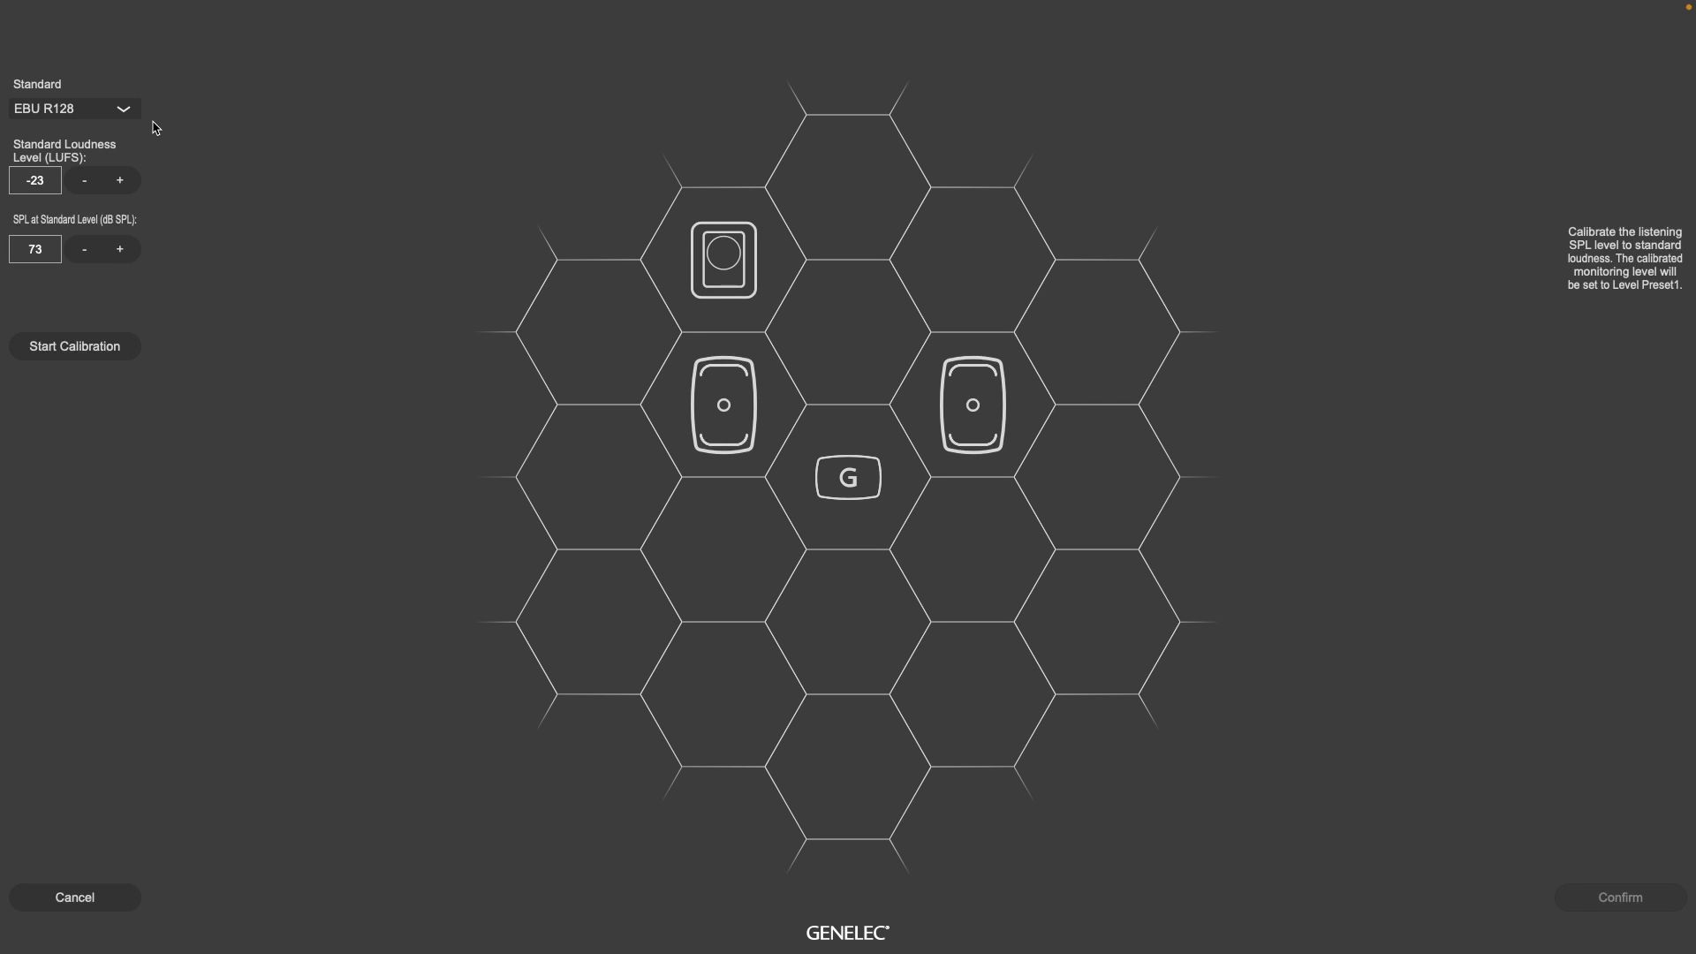
{"action": "left_click", "coordinate": [127, 109]}
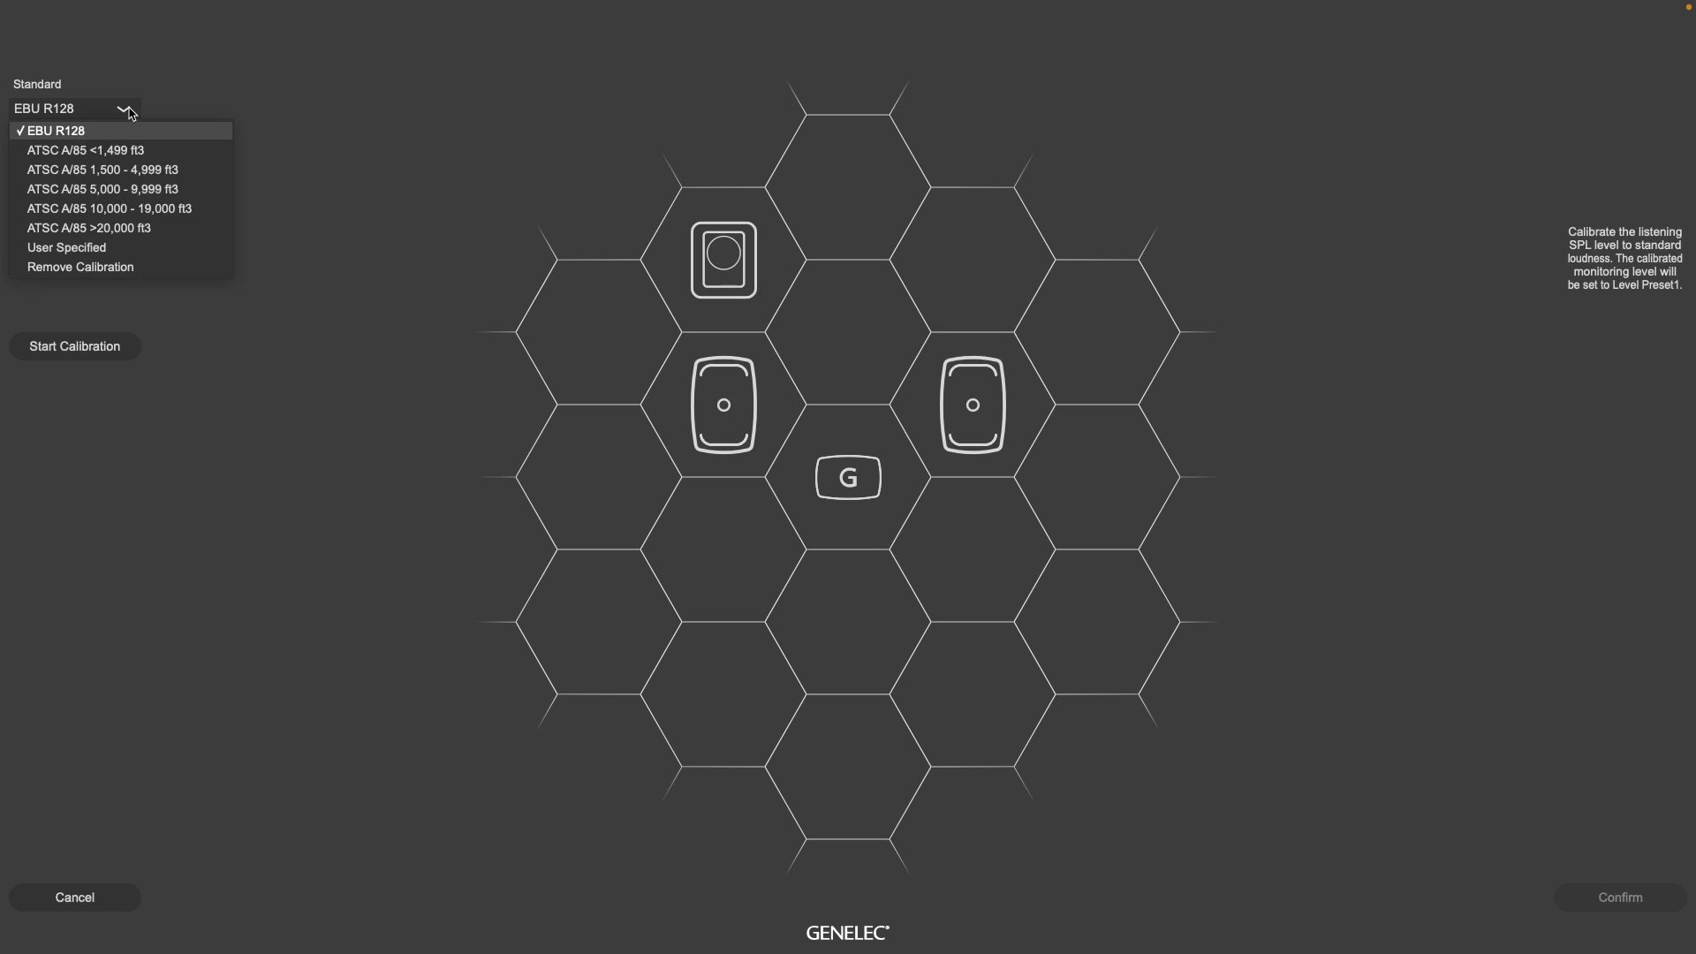
{"action": "left_click", "coordinate": [264, 87]}
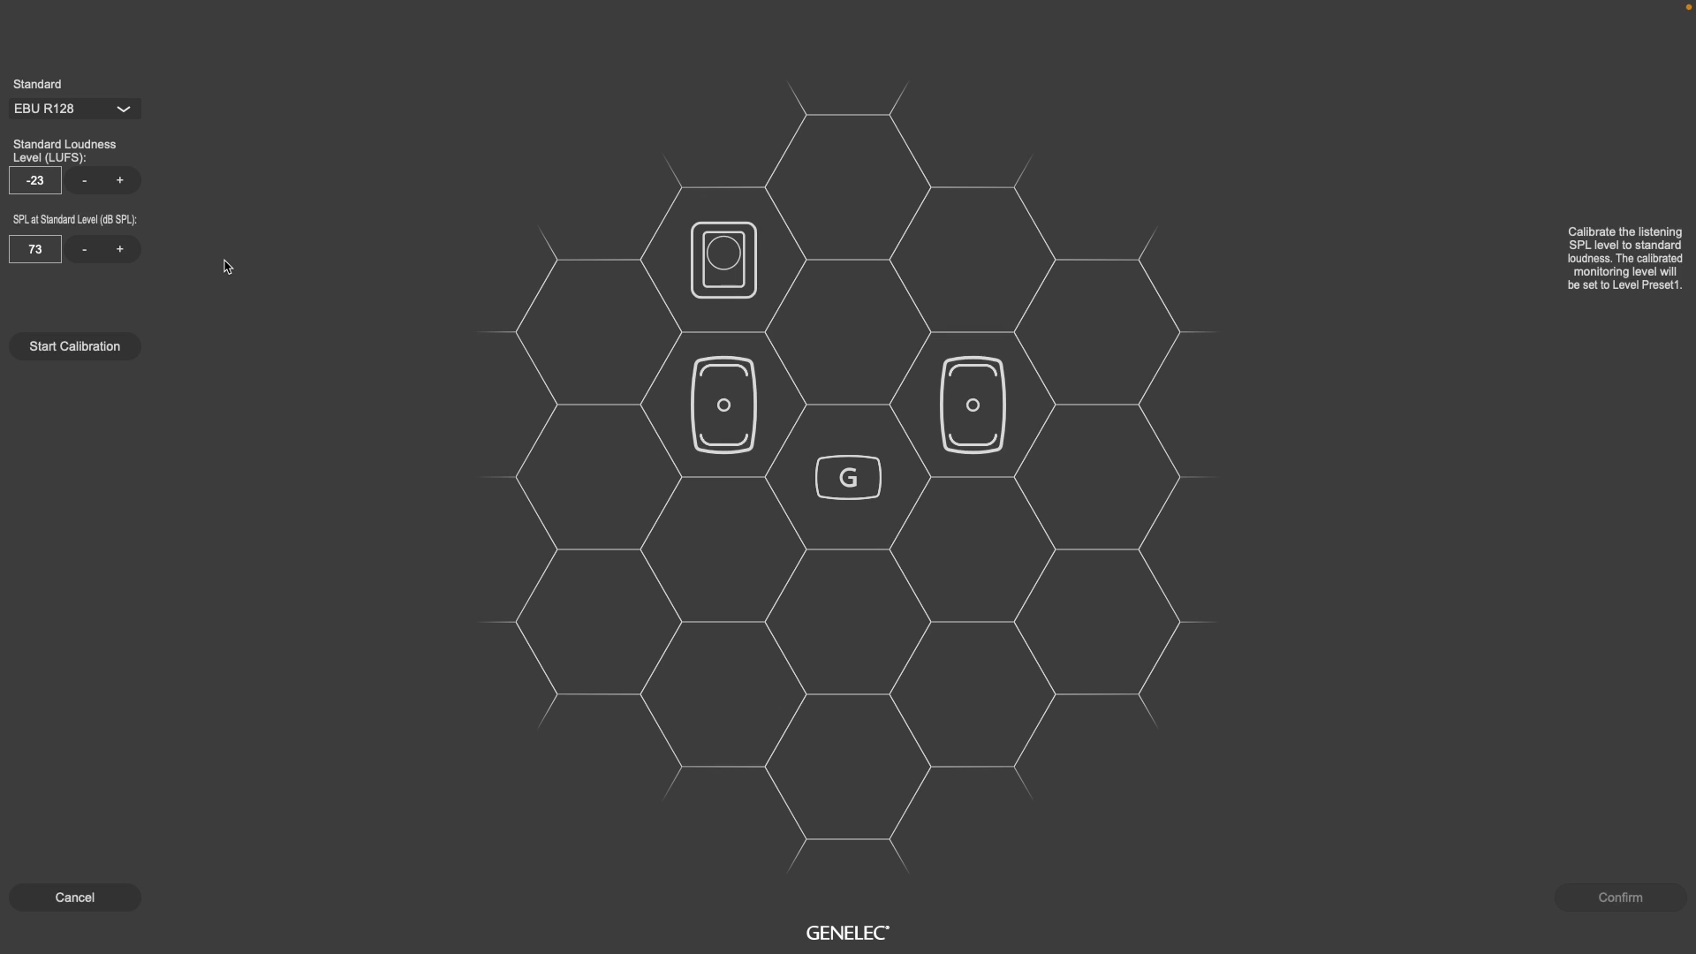
Run the EBU R128 reference level calibration at 73 dB SPL for -23 LUFS and confirm the calibrated level
{"action": "left_click", "coordinate": [131, 348]}
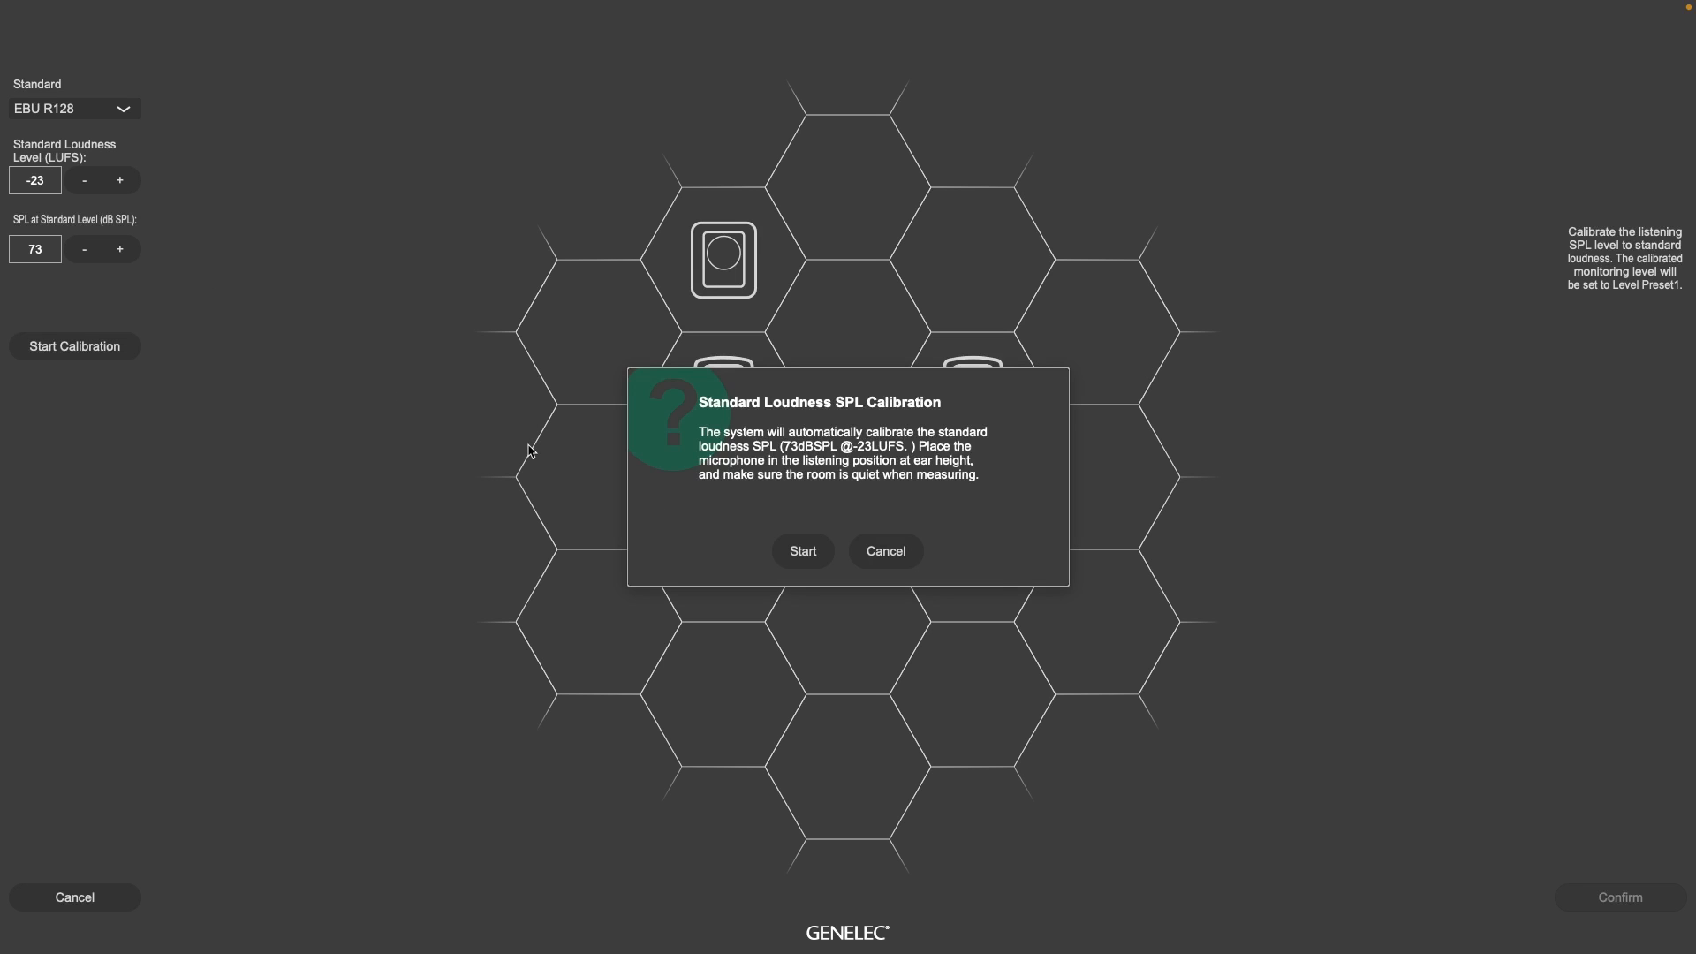
{"action": "left_click", "coordinate": [800, 551]}
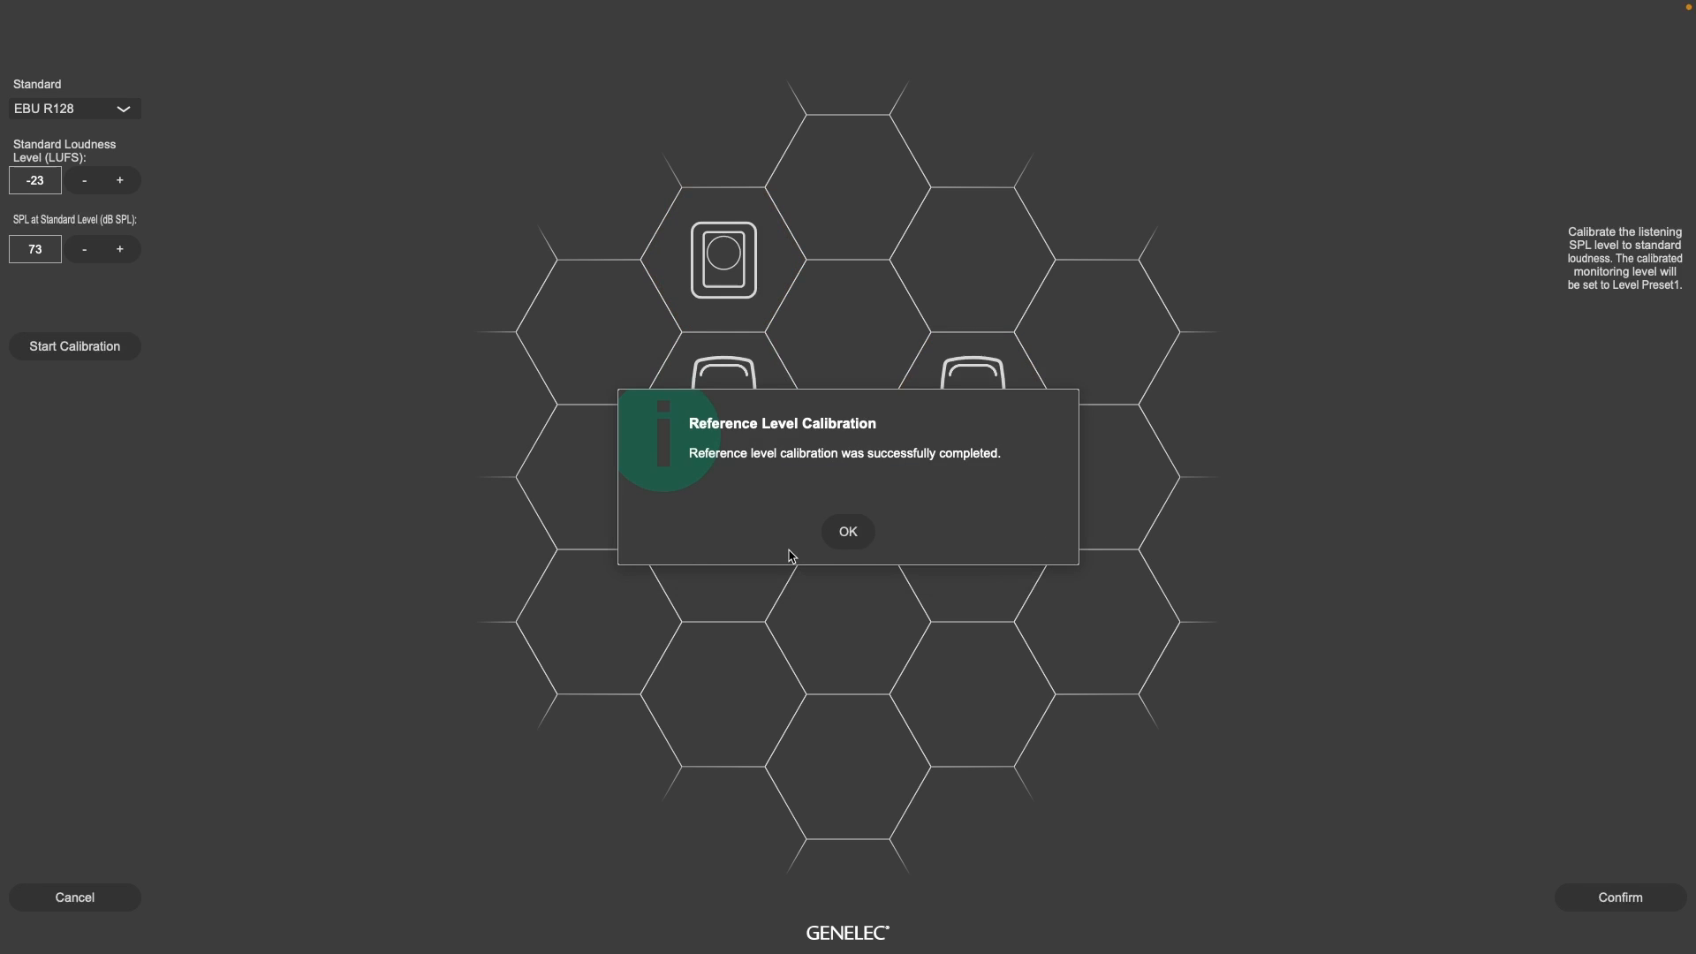
{"action": "left_click", "coordinate": [848, 533]}
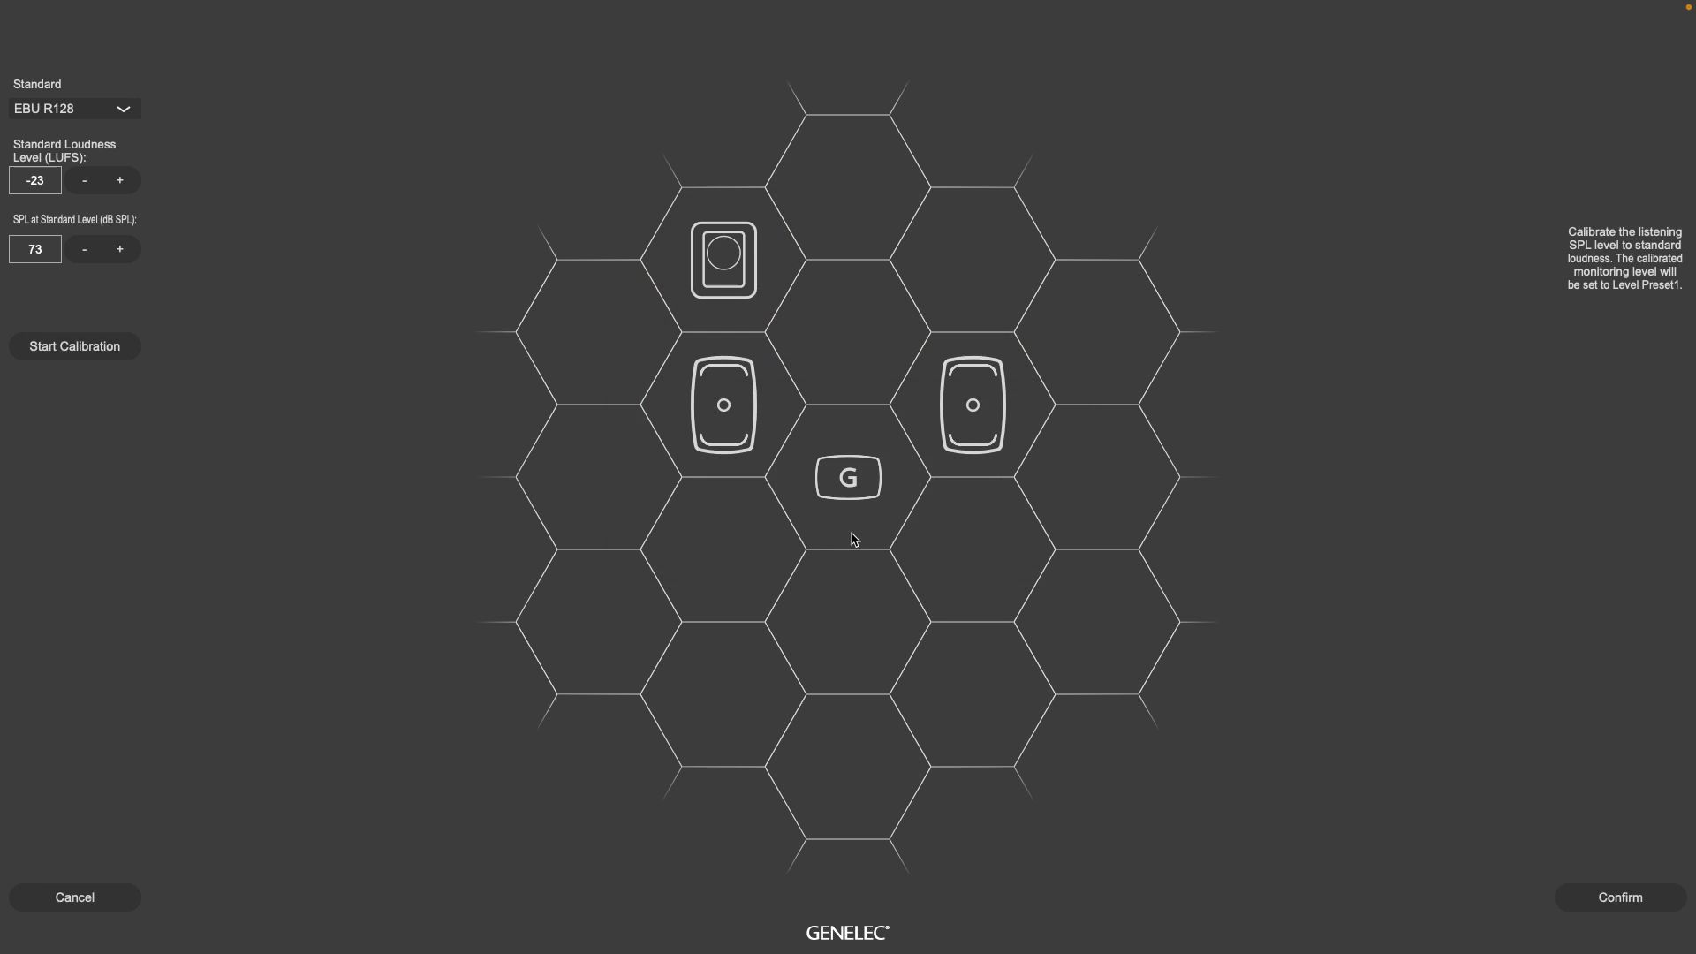
{"action": "left_click", "coordinate": [1596, 896]}
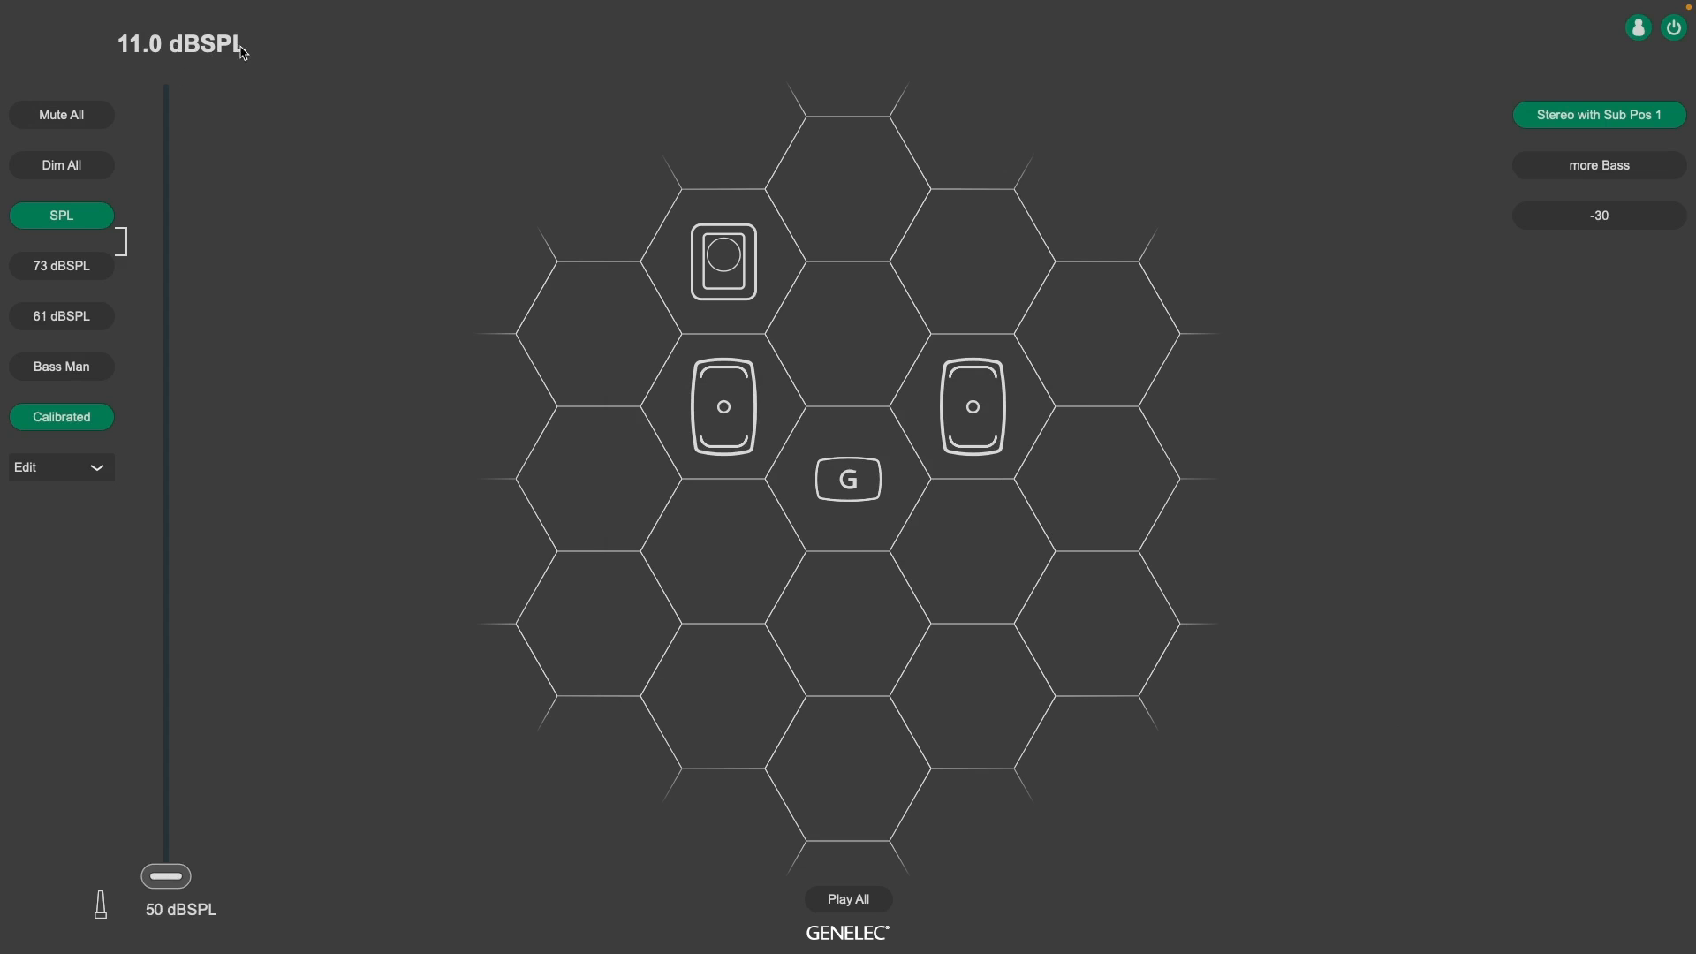
Raise the monitoring level to 72 dBSPL and switch the level display from SPL to decibels
{"action": "left_click_drag", "start_coordinate": [186, 887], "coordinate": [238, 398]}
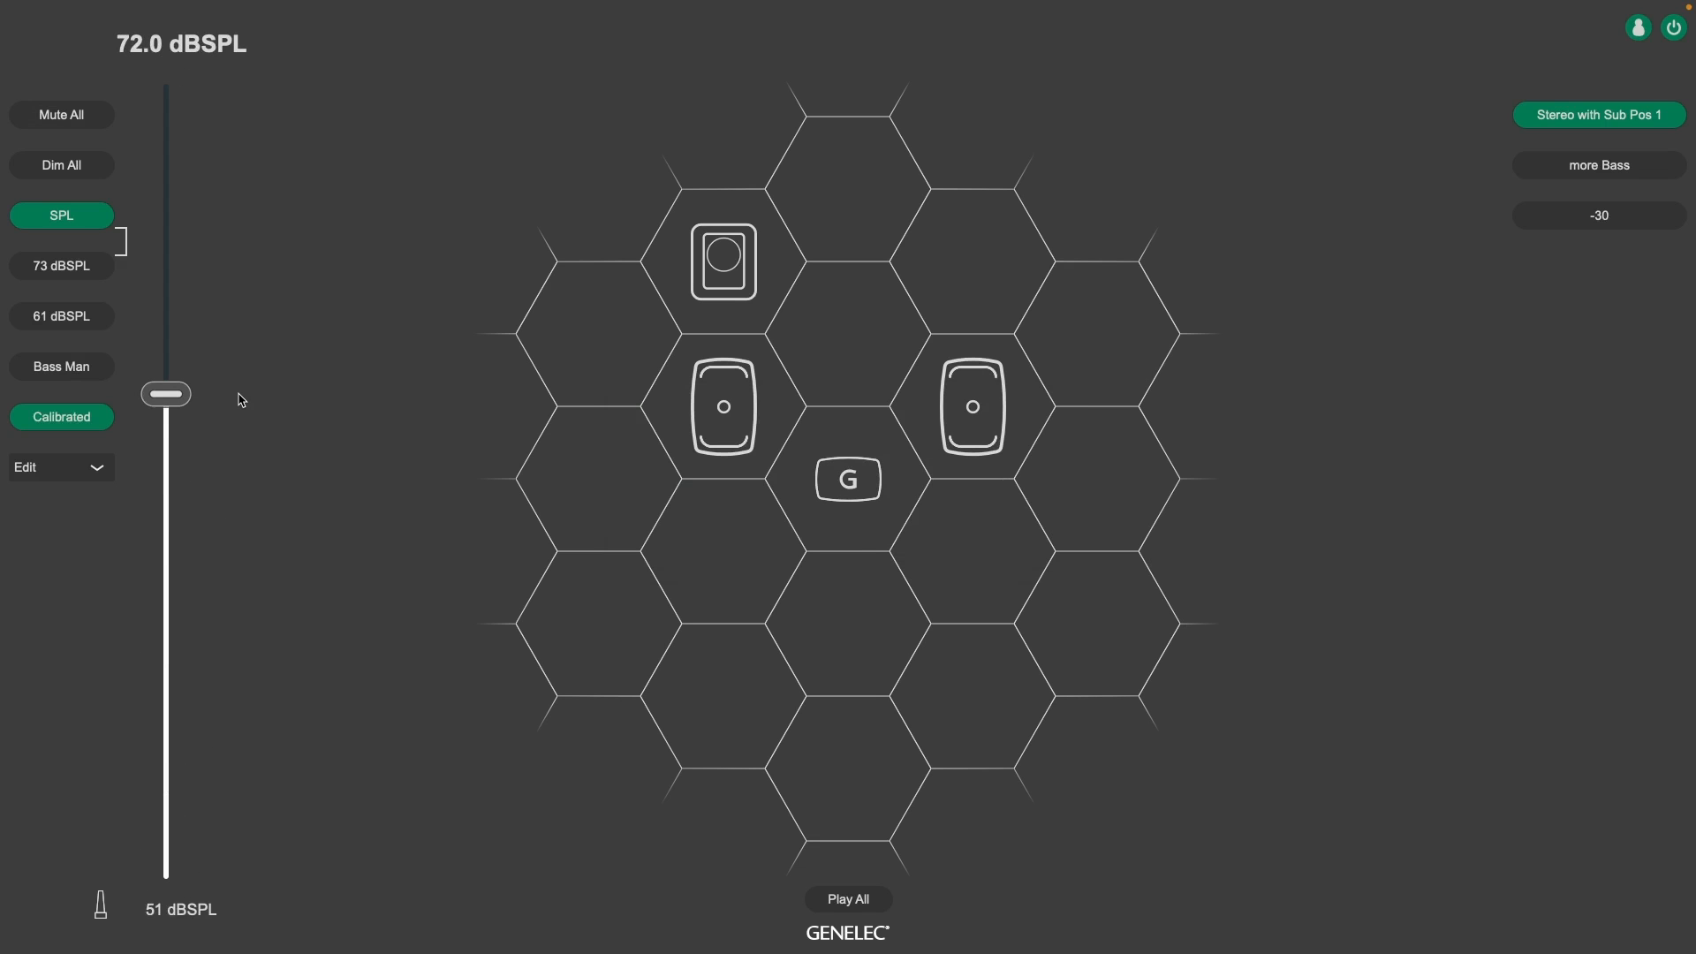
{"action": "left_click", "coordinate": [67, 217]}
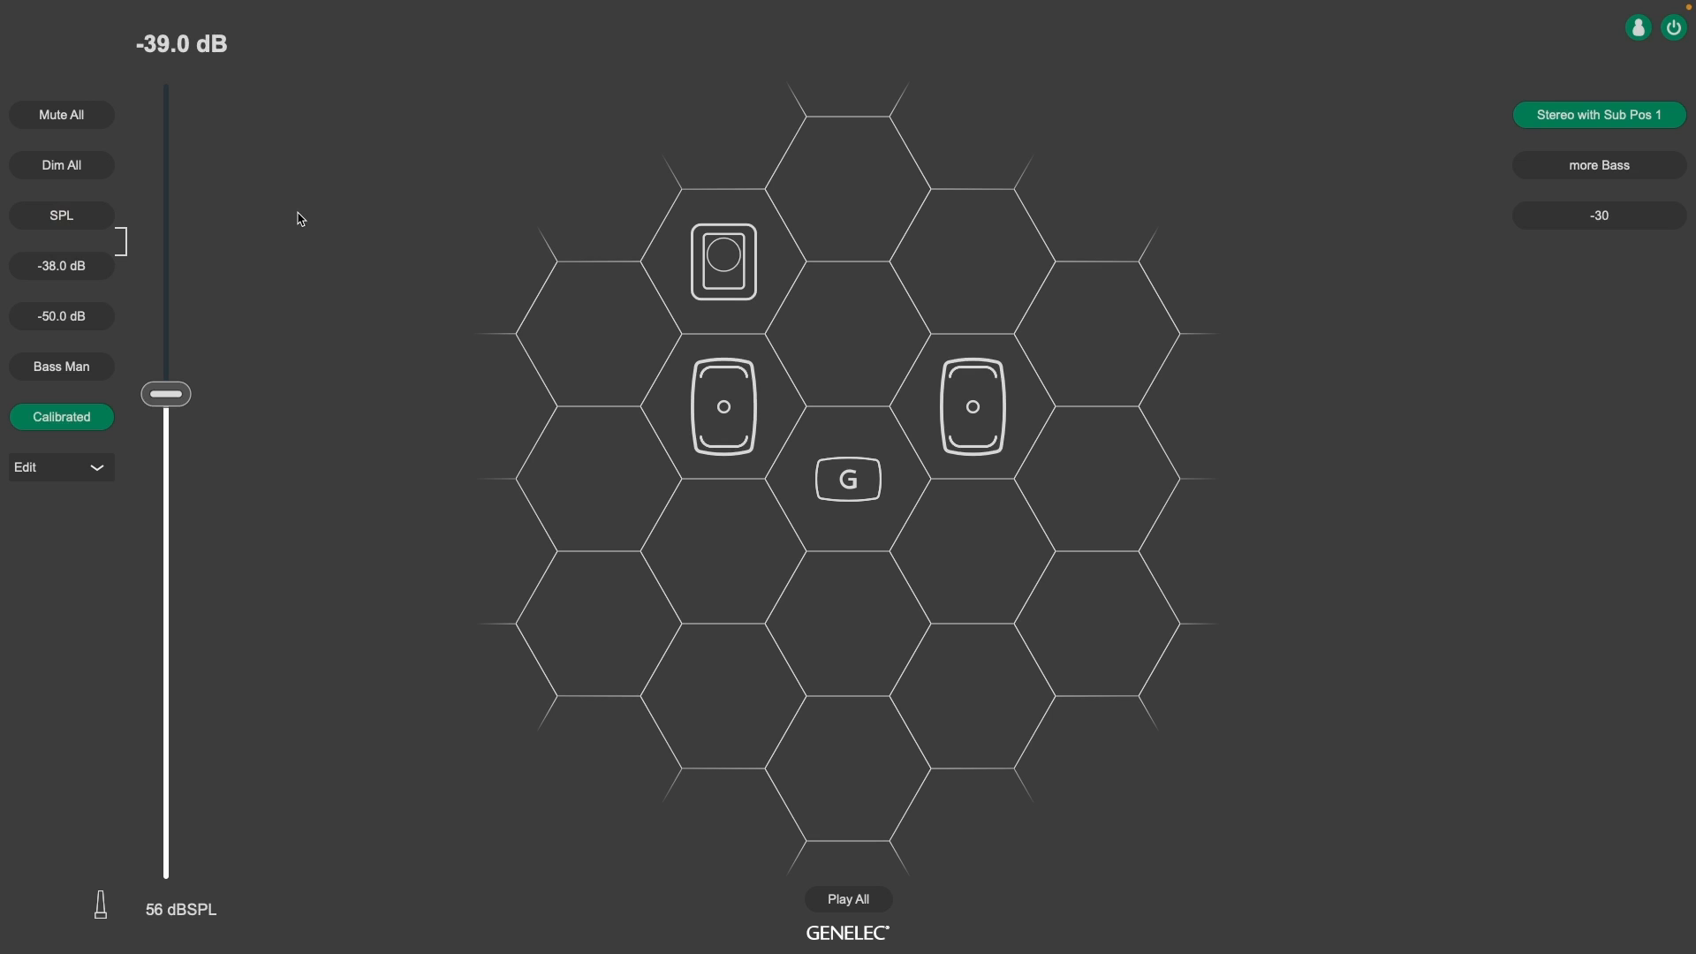